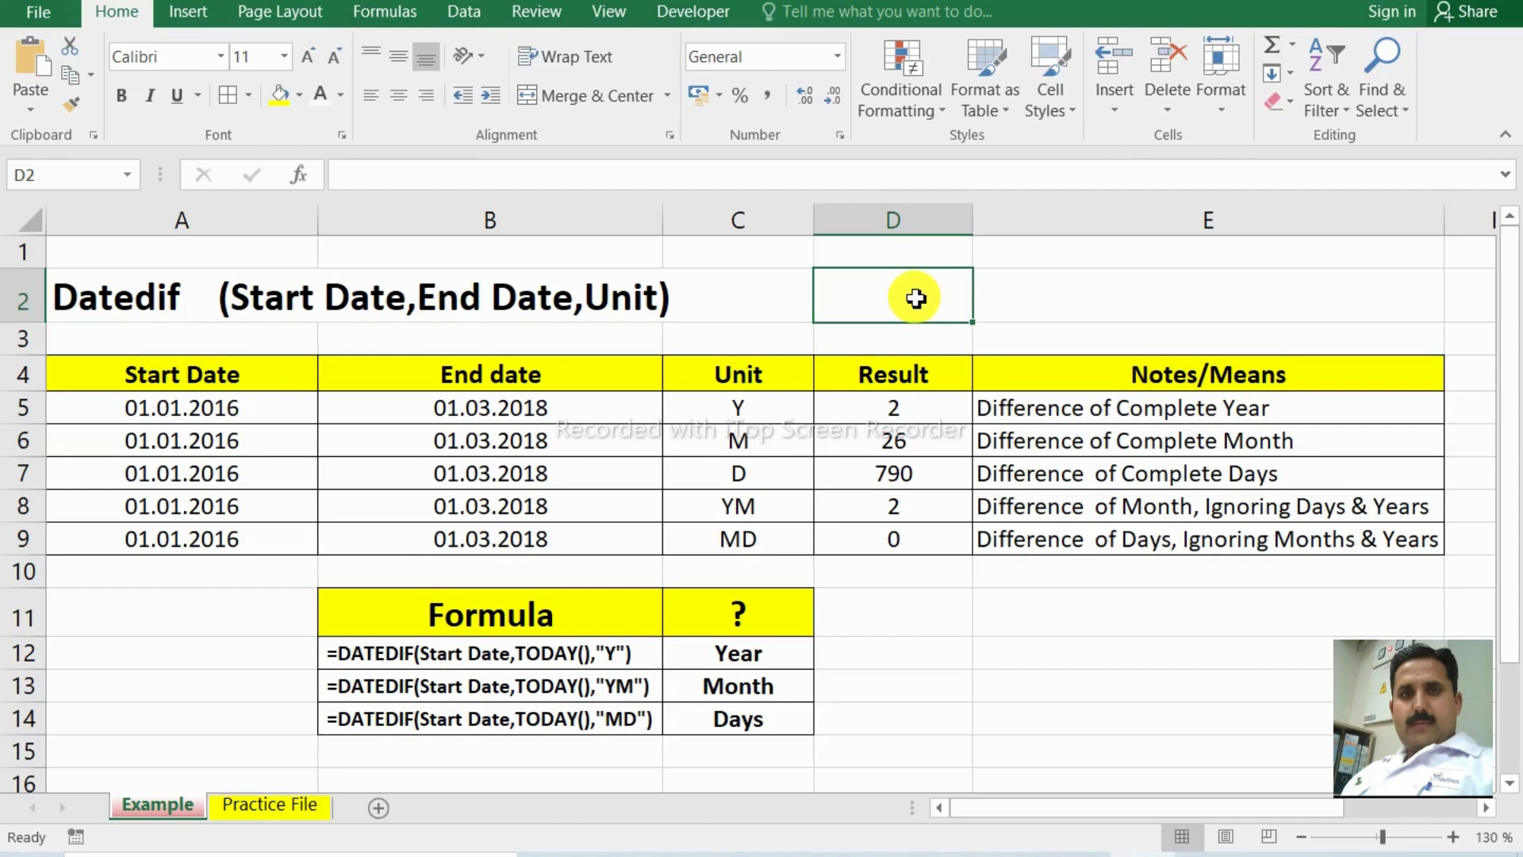
text(=date)
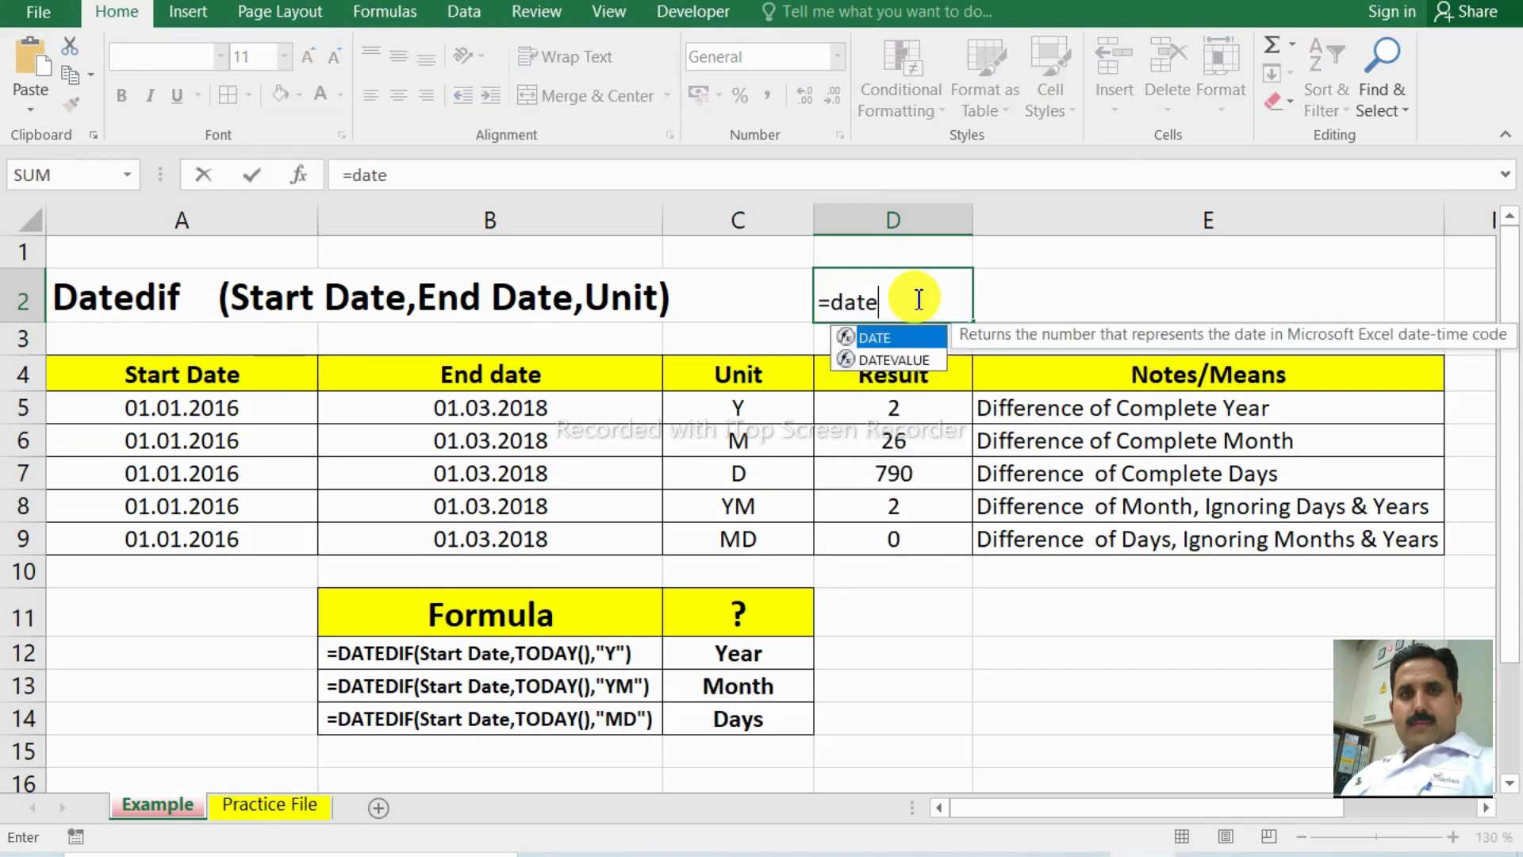
text(dif)
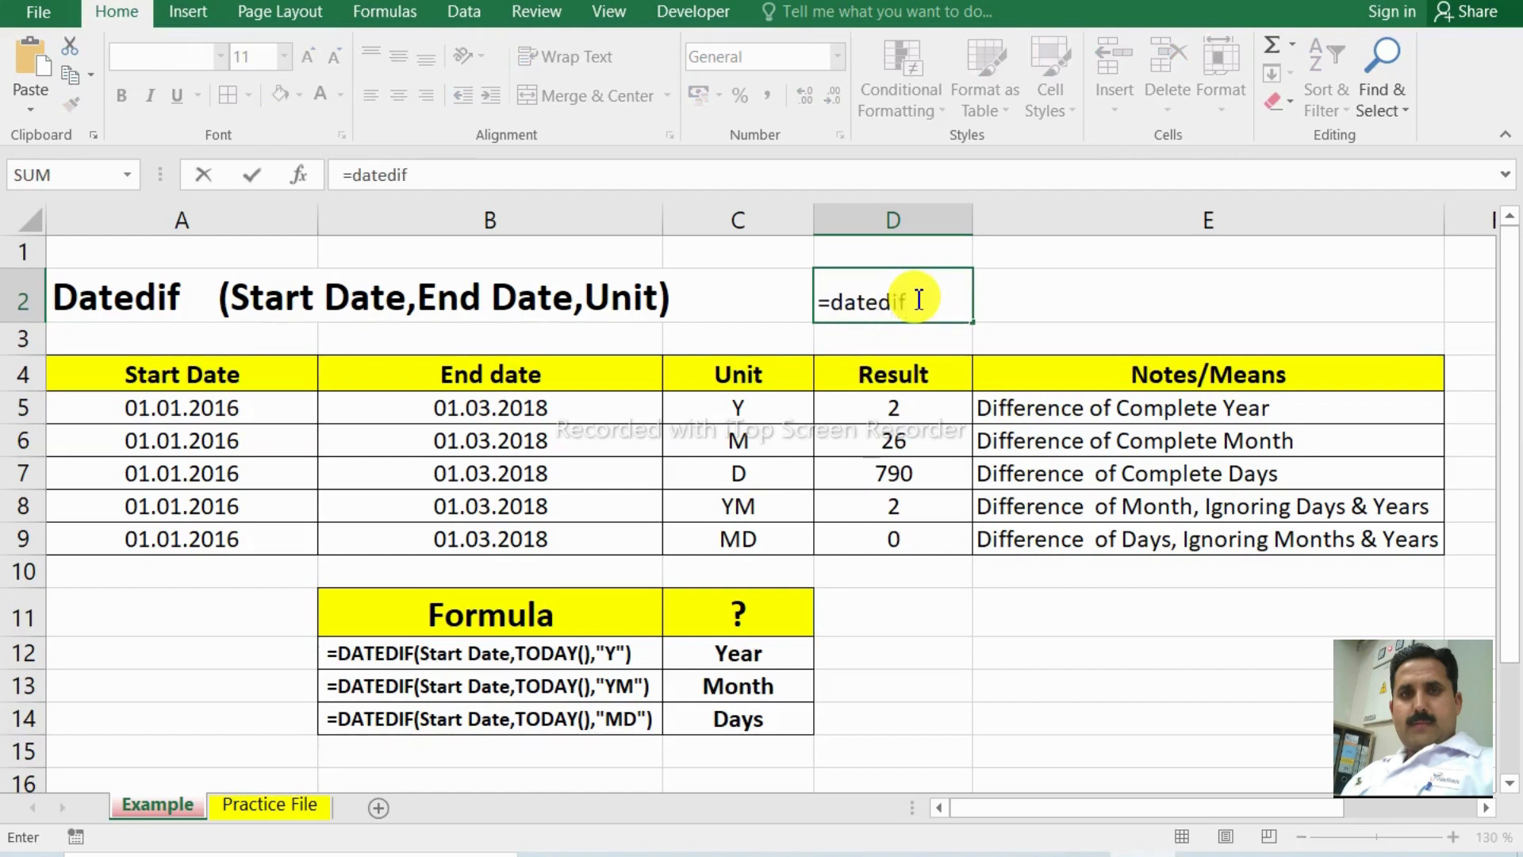
text(()
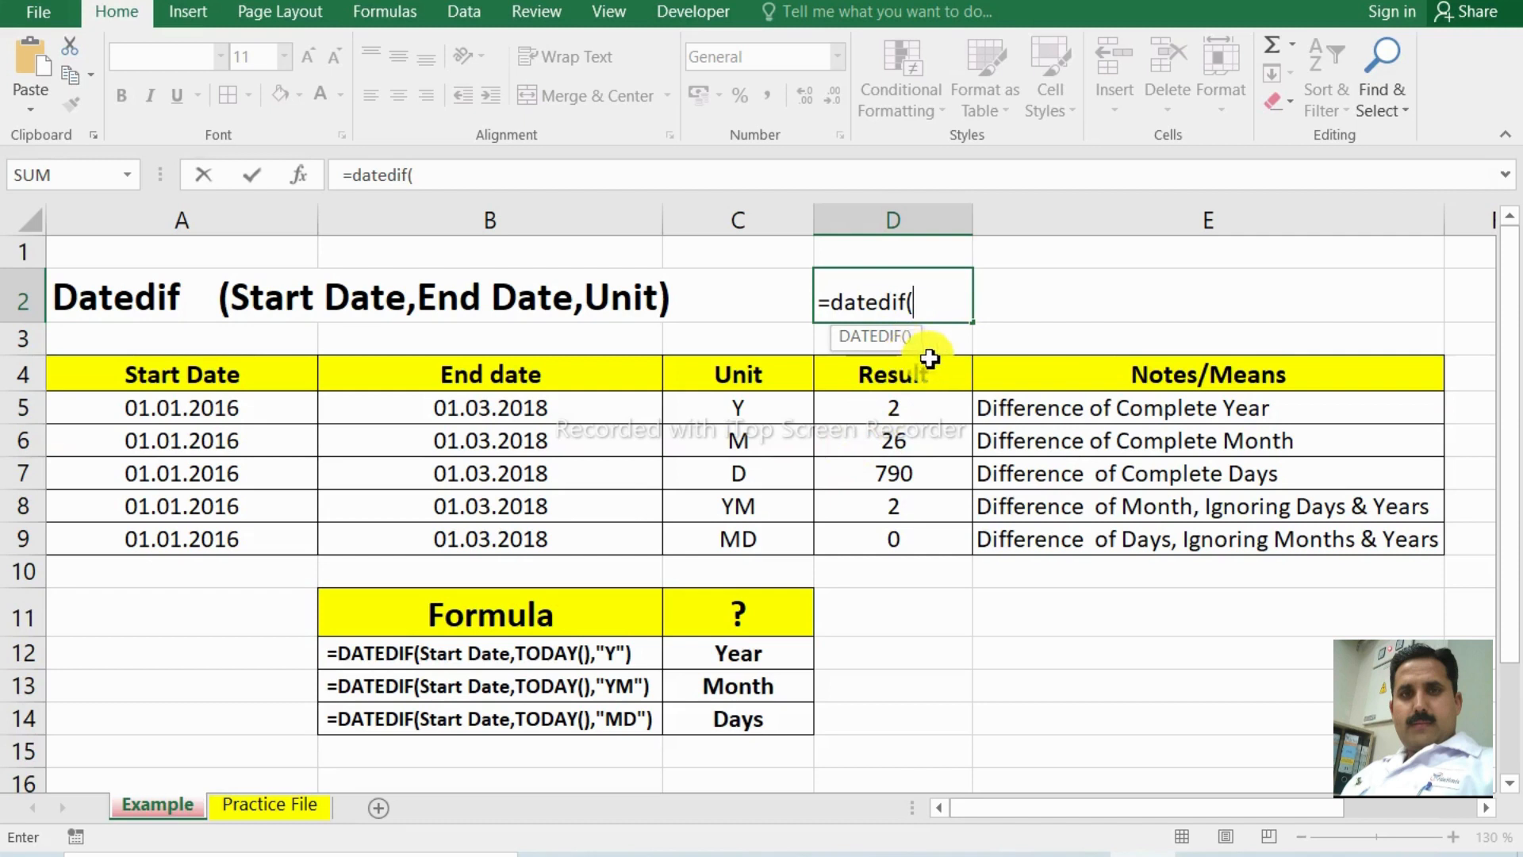
key(Escape)
text(=)
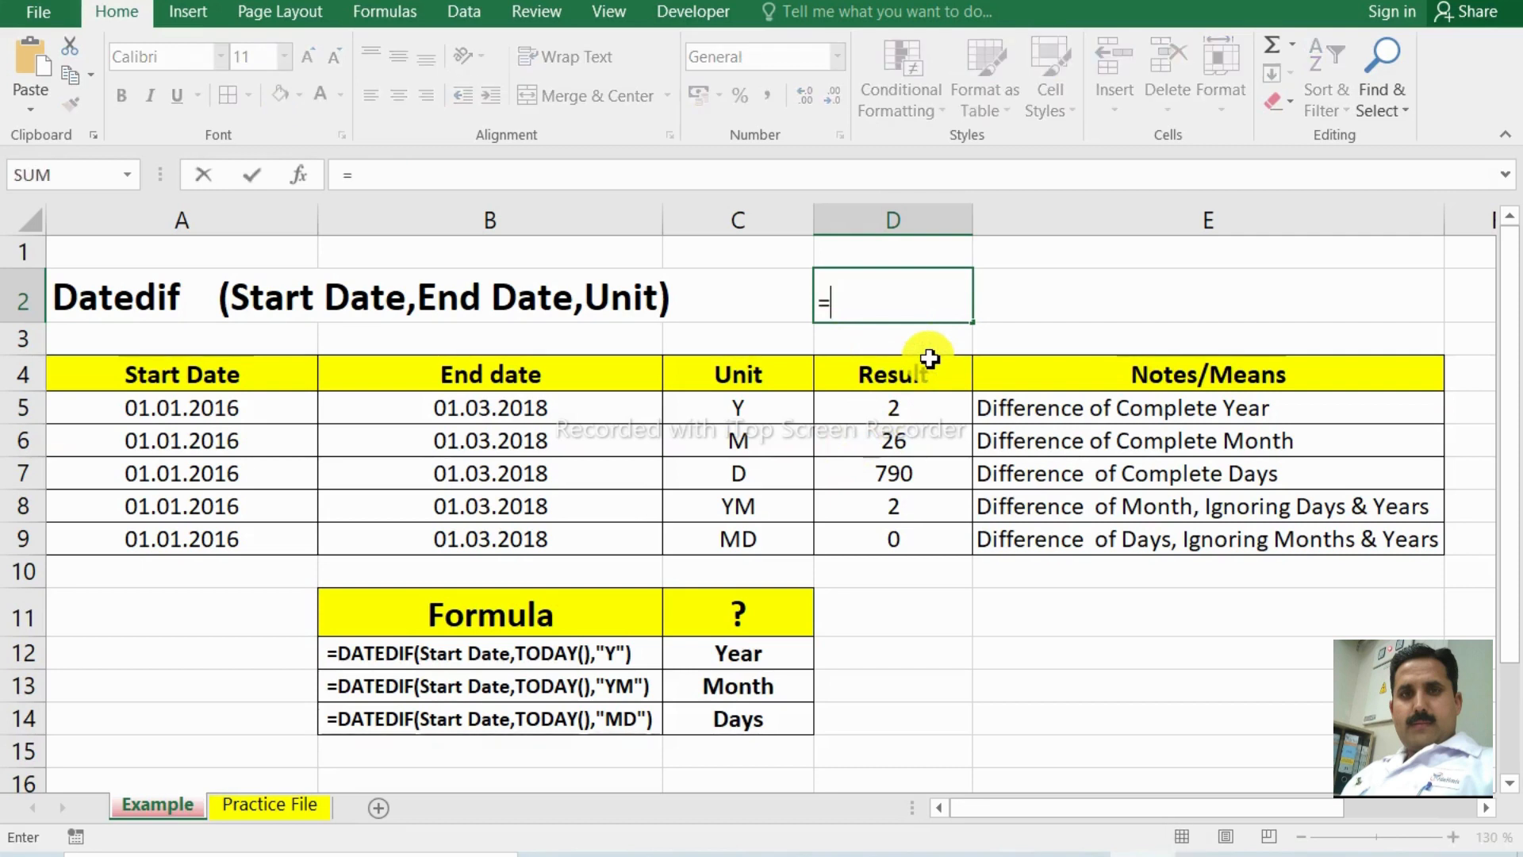
text(i)
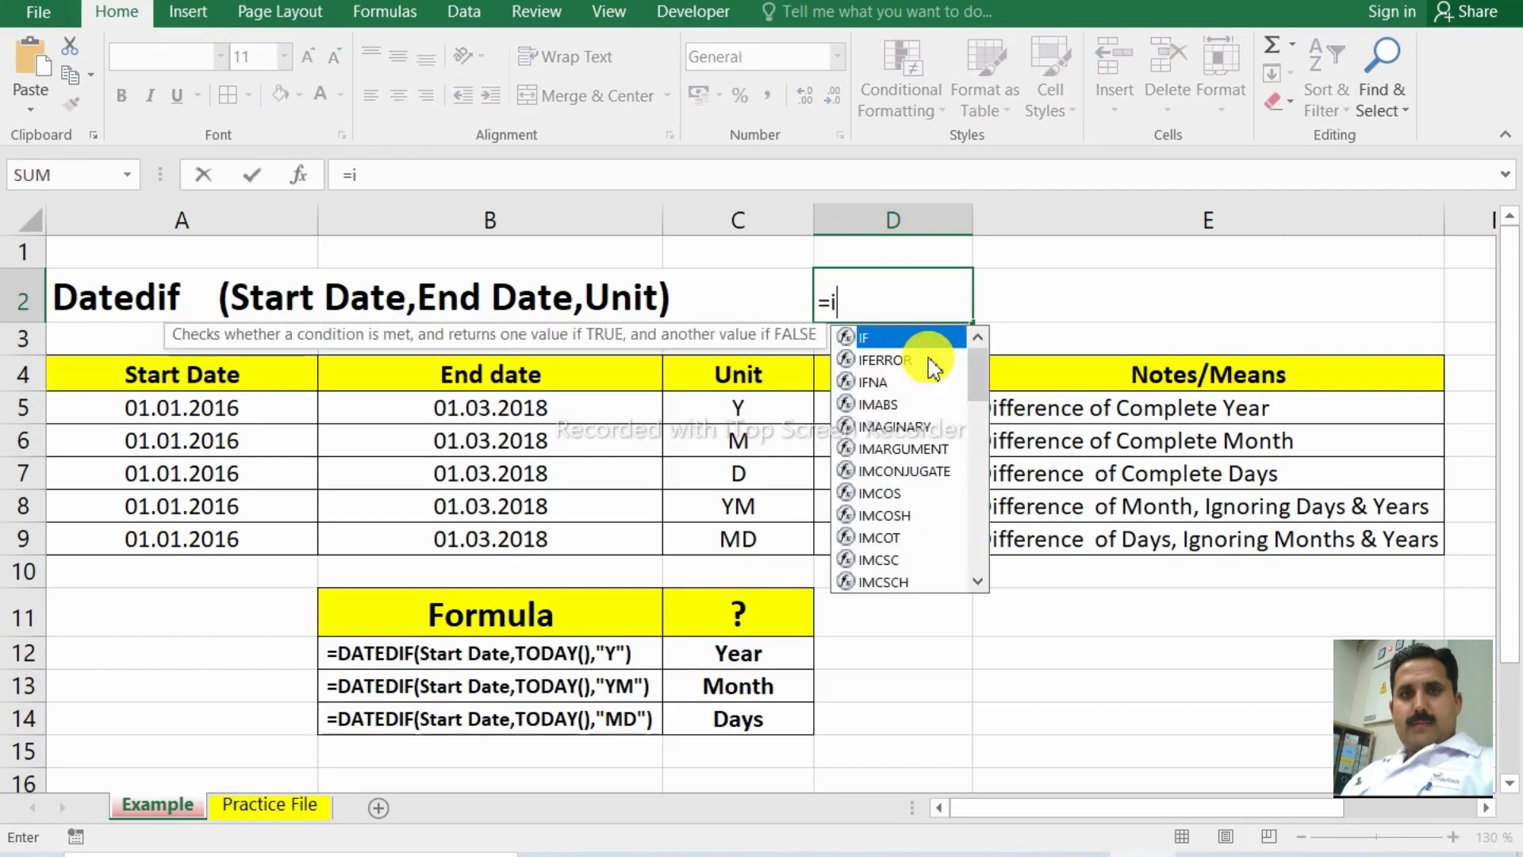
text(f()
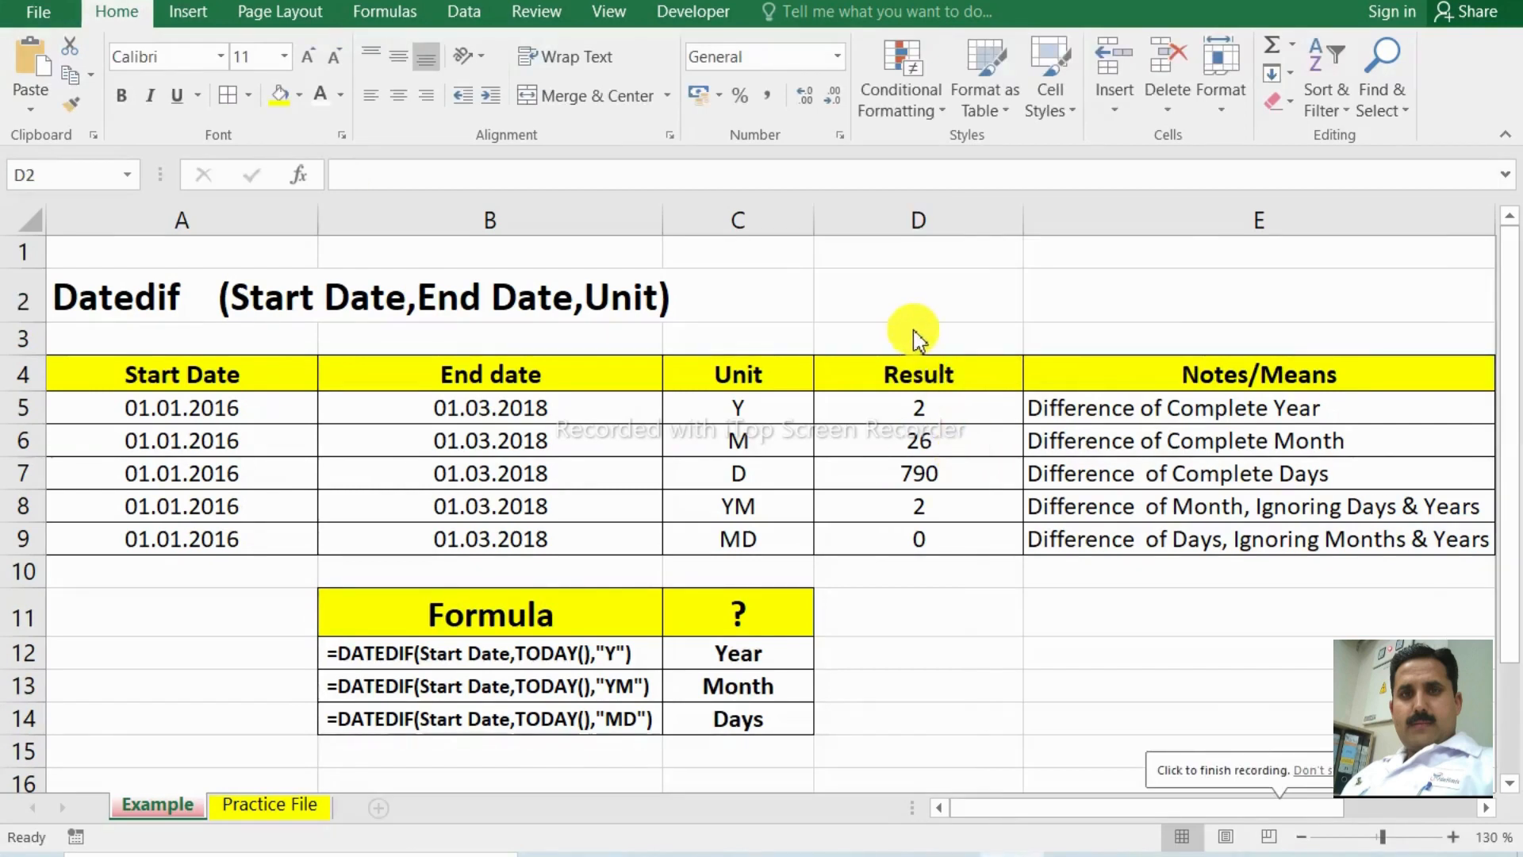
Enter =DATEDIF(A5,B5,C5) in cell D2 to calculate the difference in complete years.
click(930, 303)
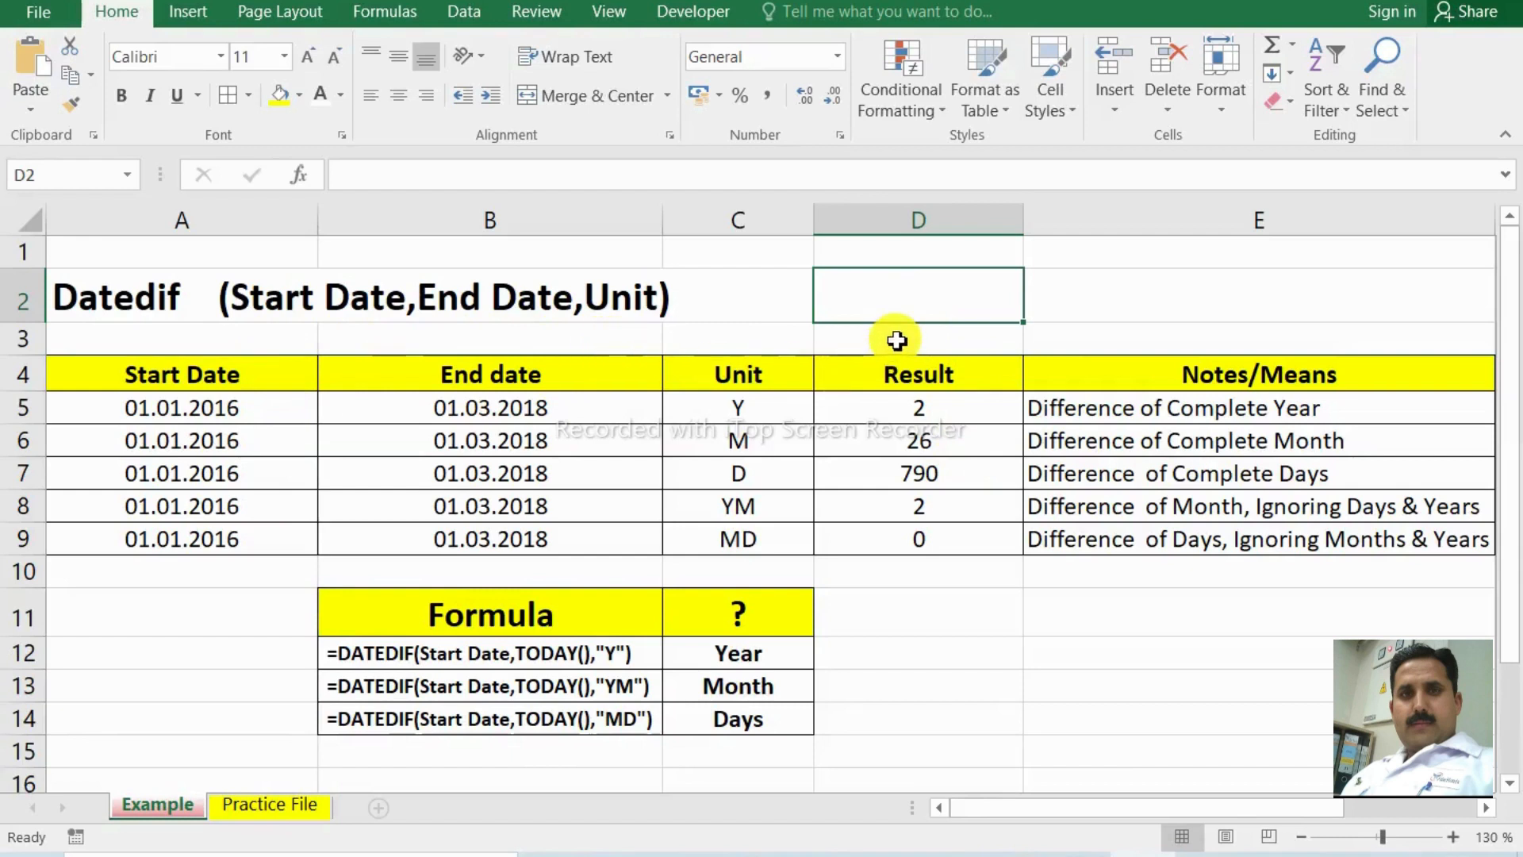
text(=dated)
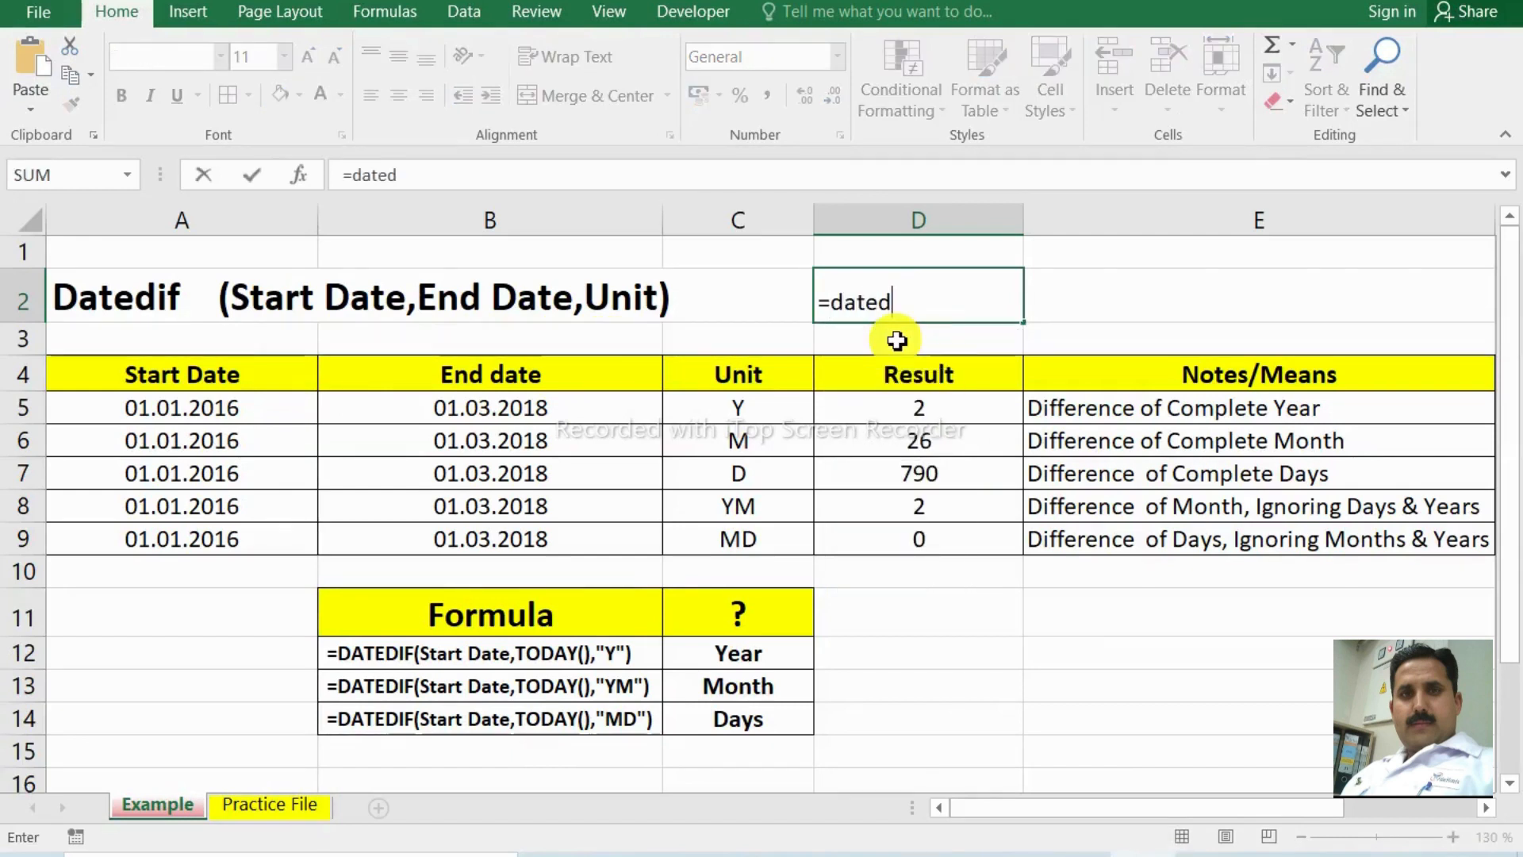
text(if()
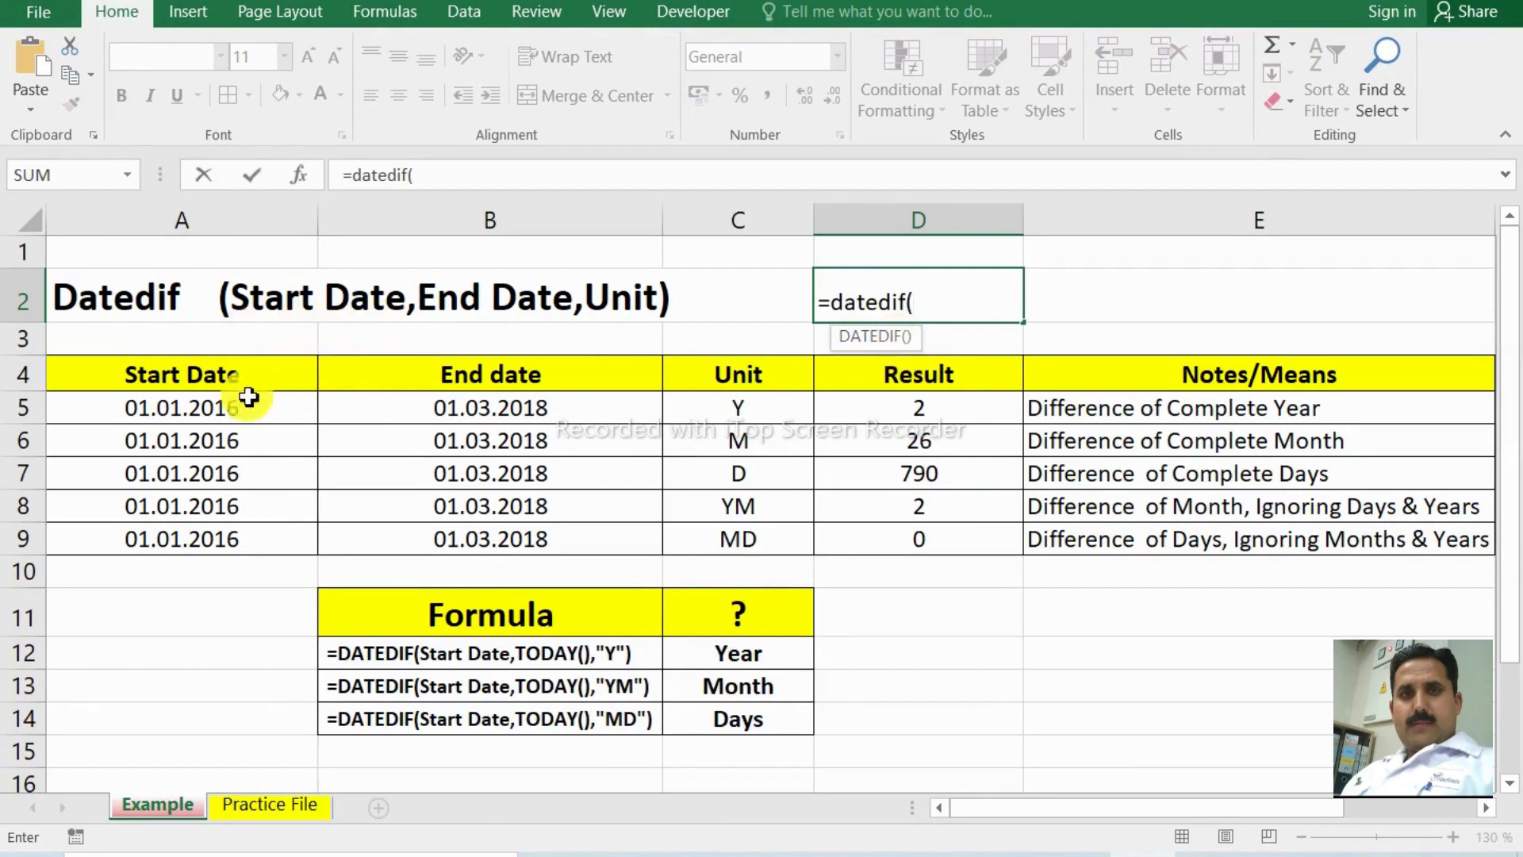
click(220, 412)
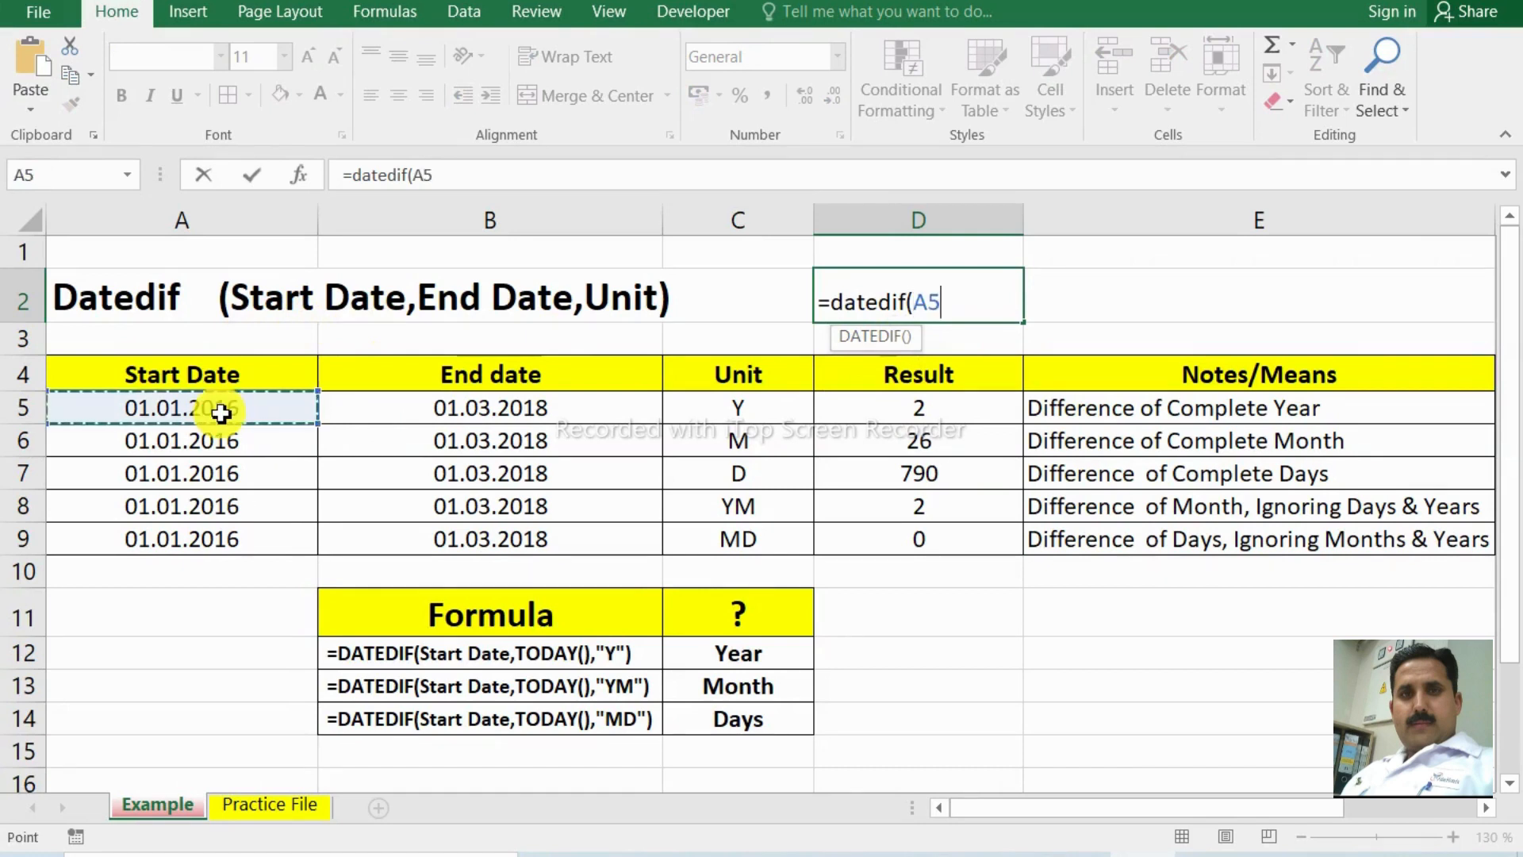
text(,)
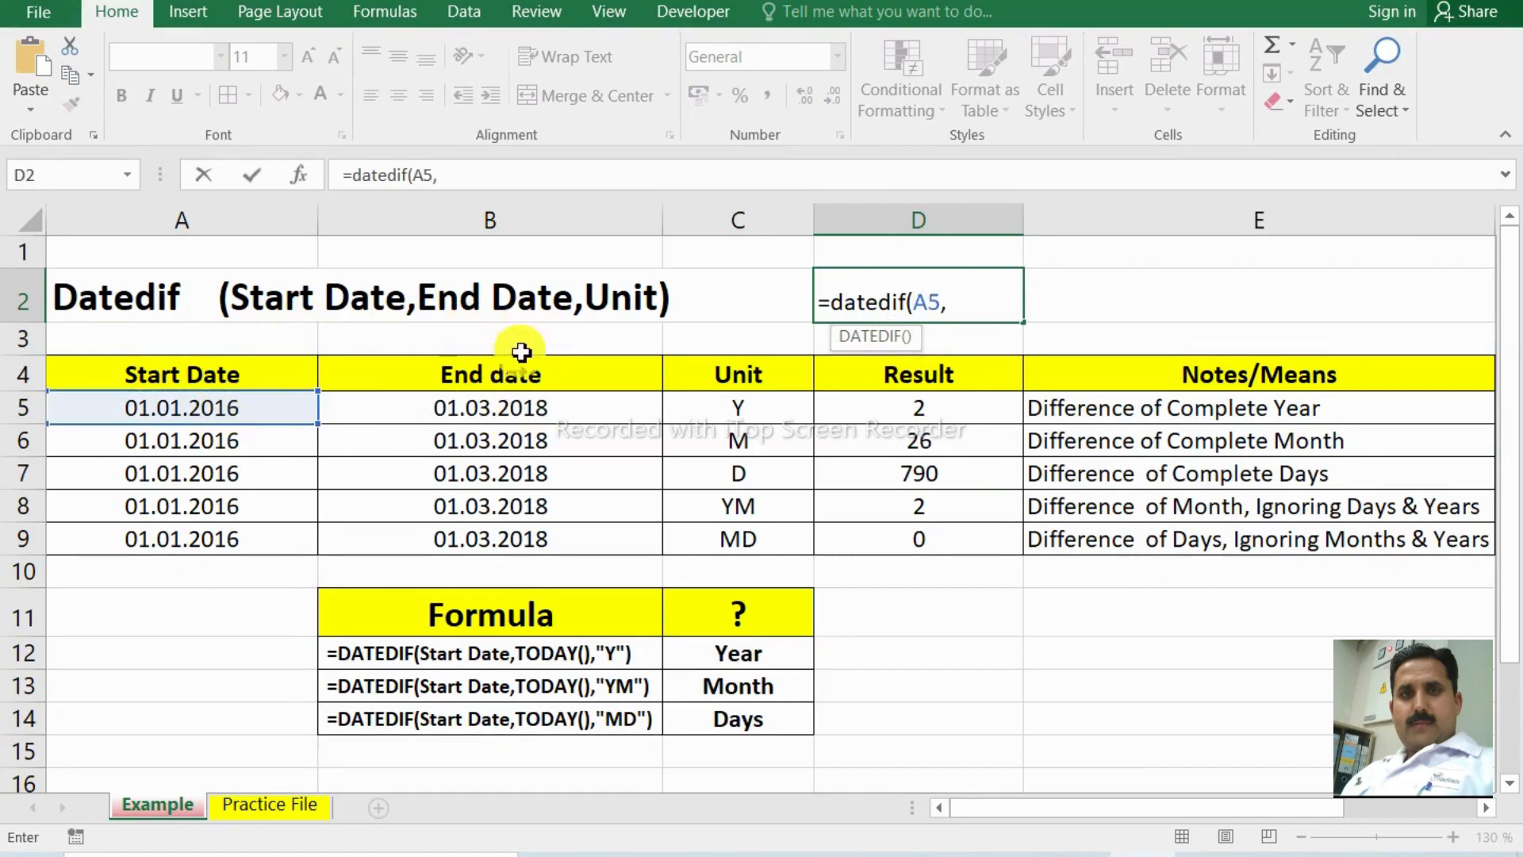
click(520, 411)
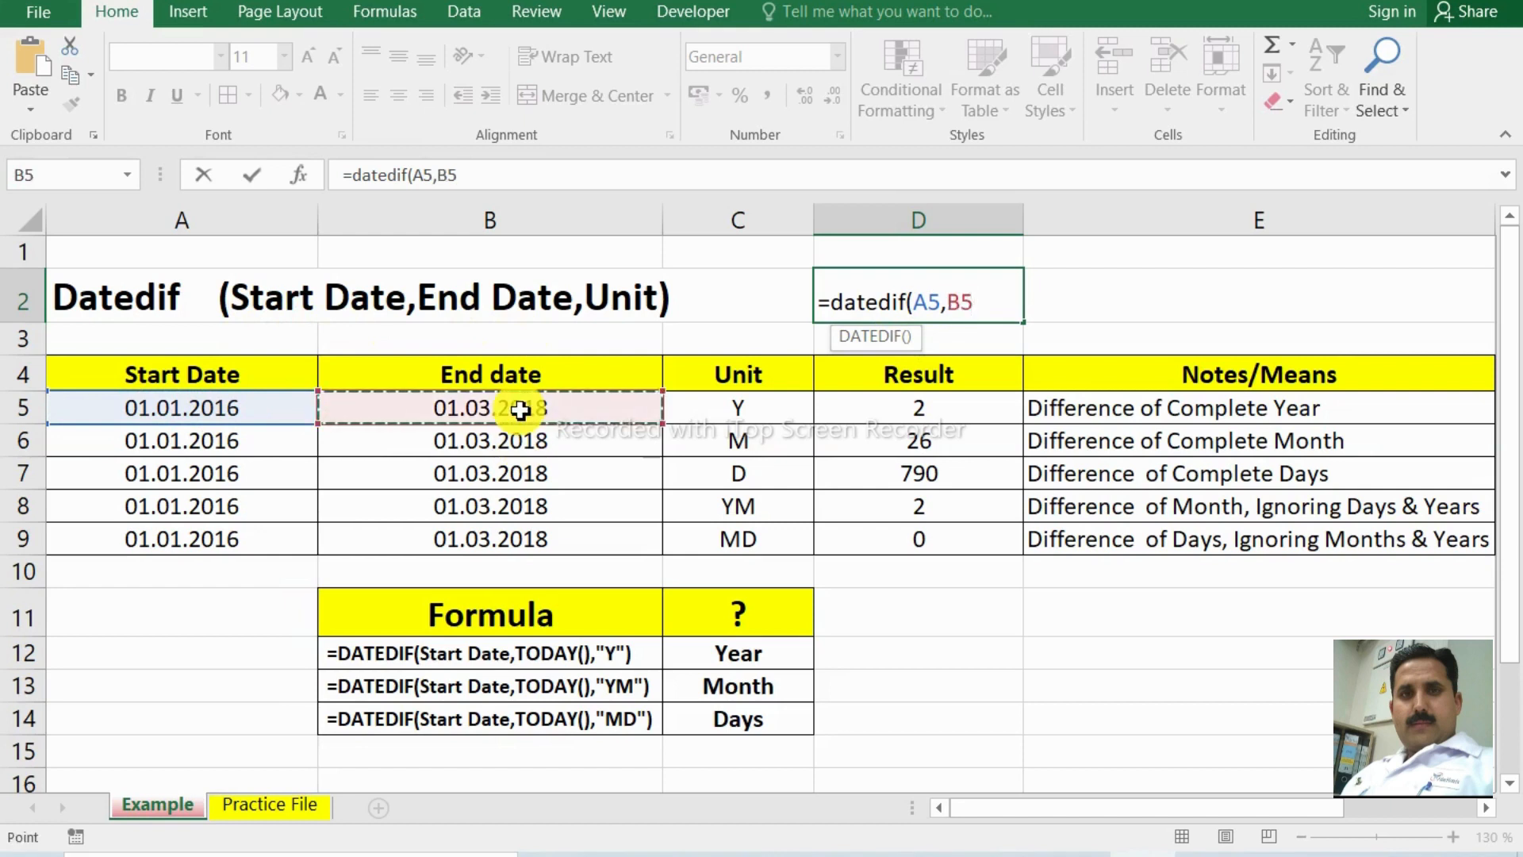
text(,)
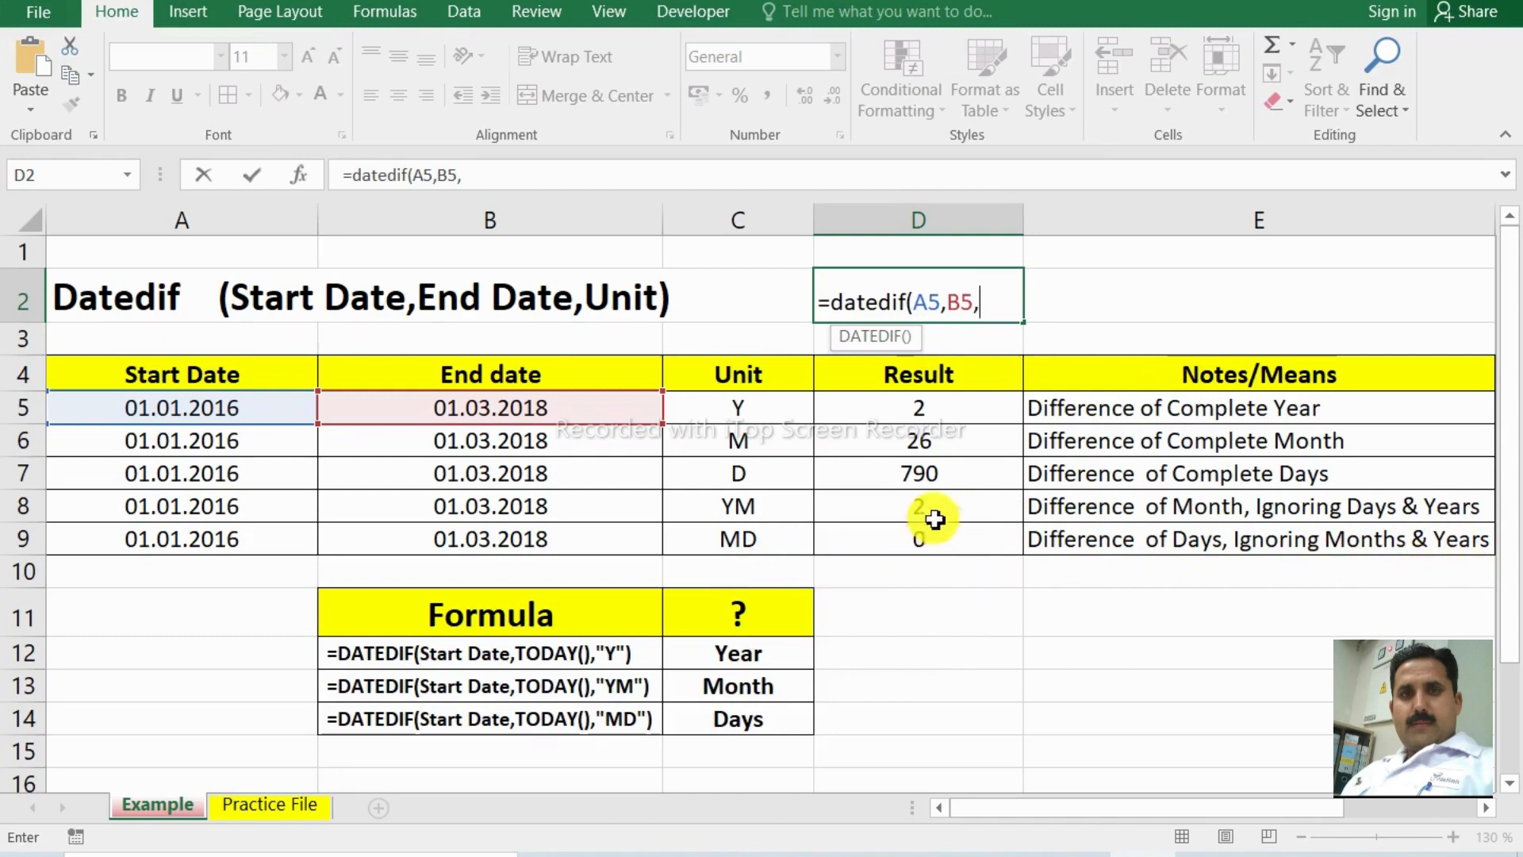
click(756, 405)
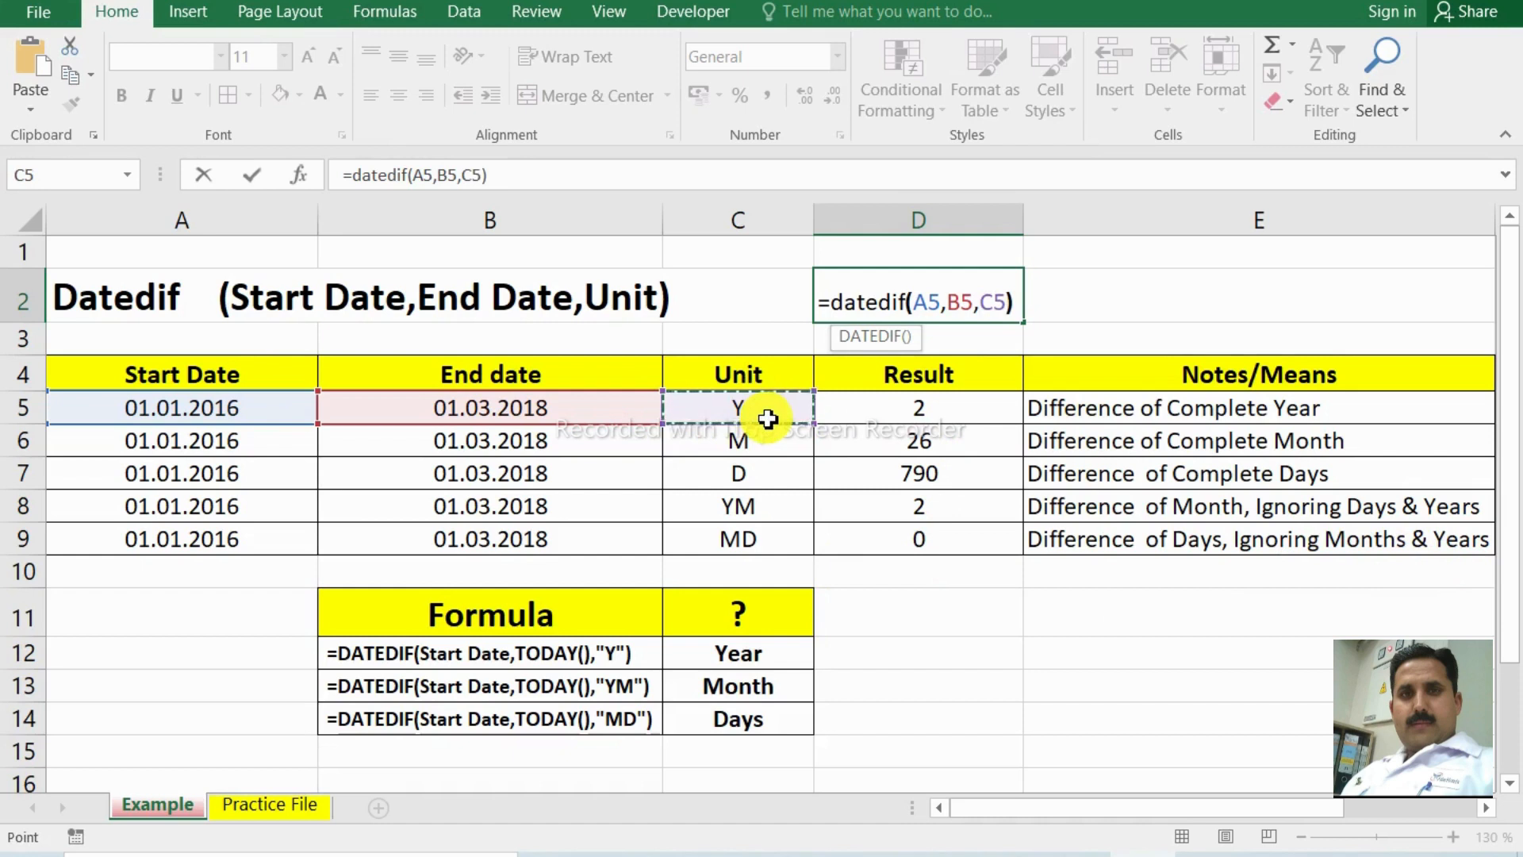
key(Return)
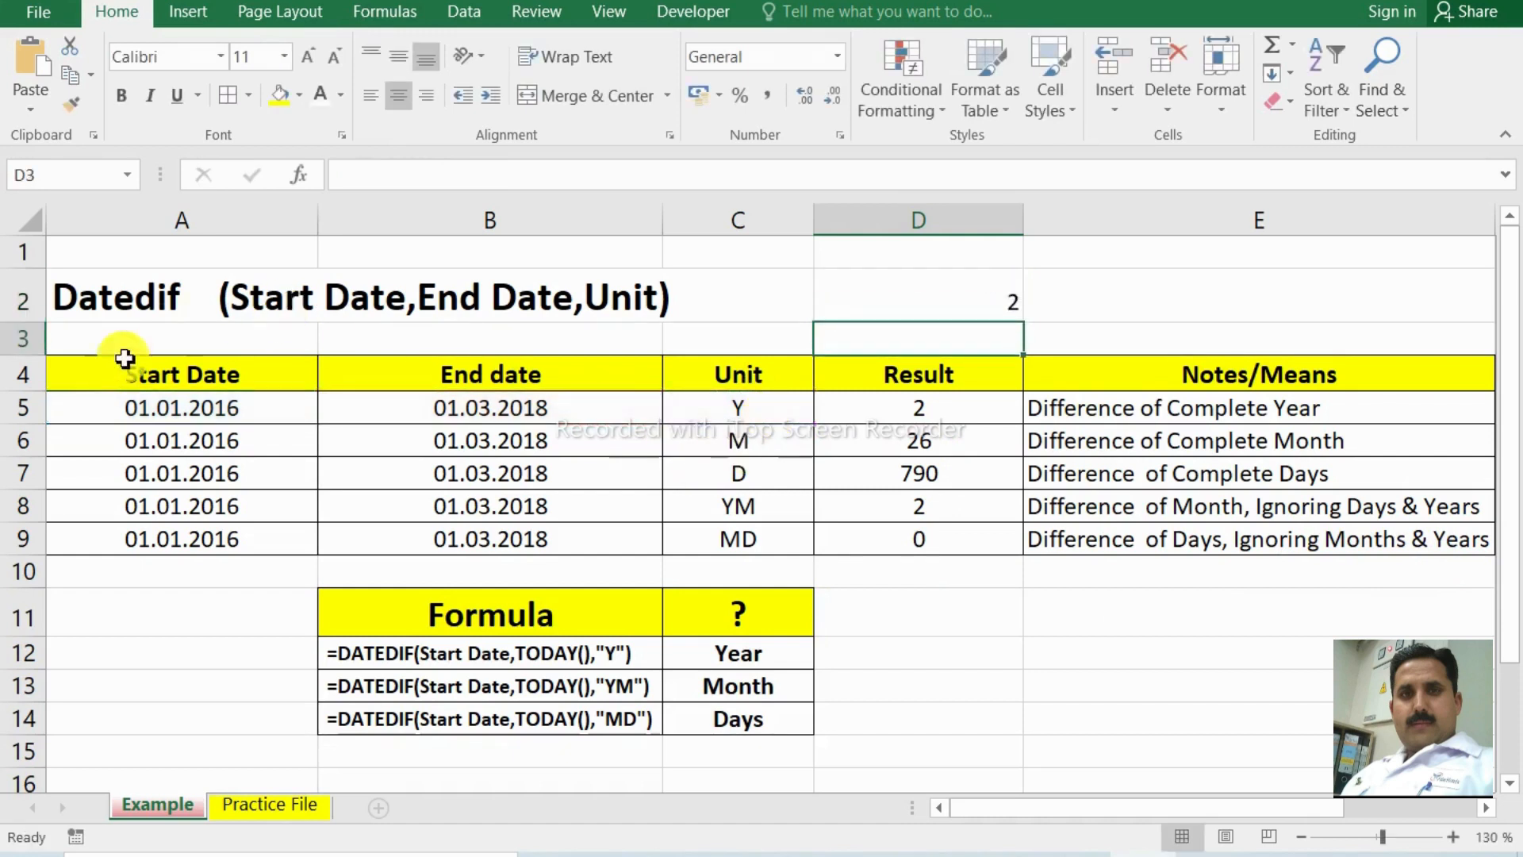
Change the unit argument of the DATEDIF formula in D2 to C6 to calculate complete months.
drag(170, 379, 176, 406)
drag(555, 373, 561, 401)
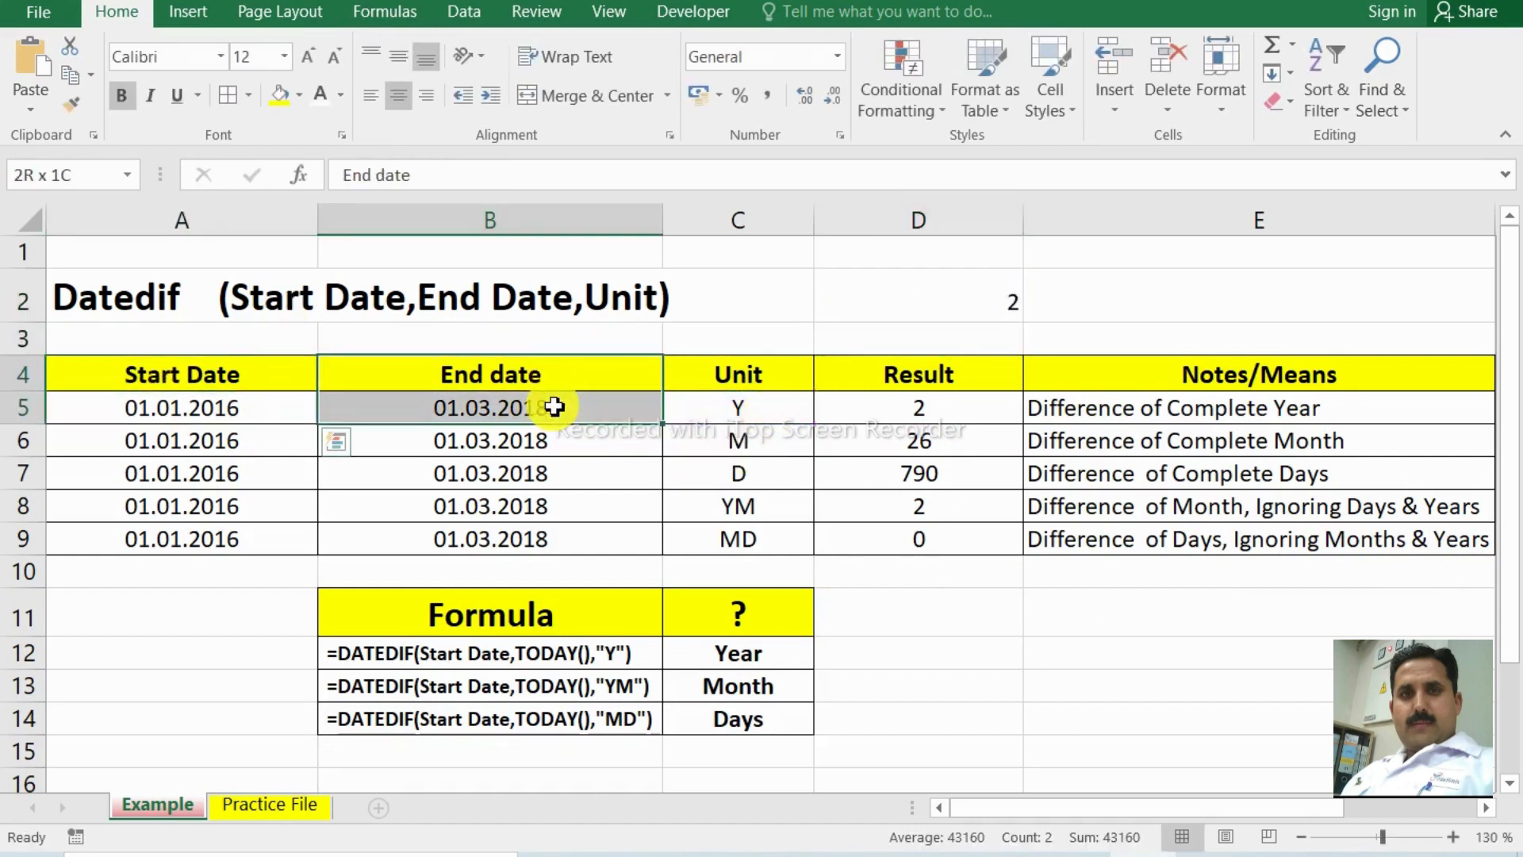
click(992, 304)
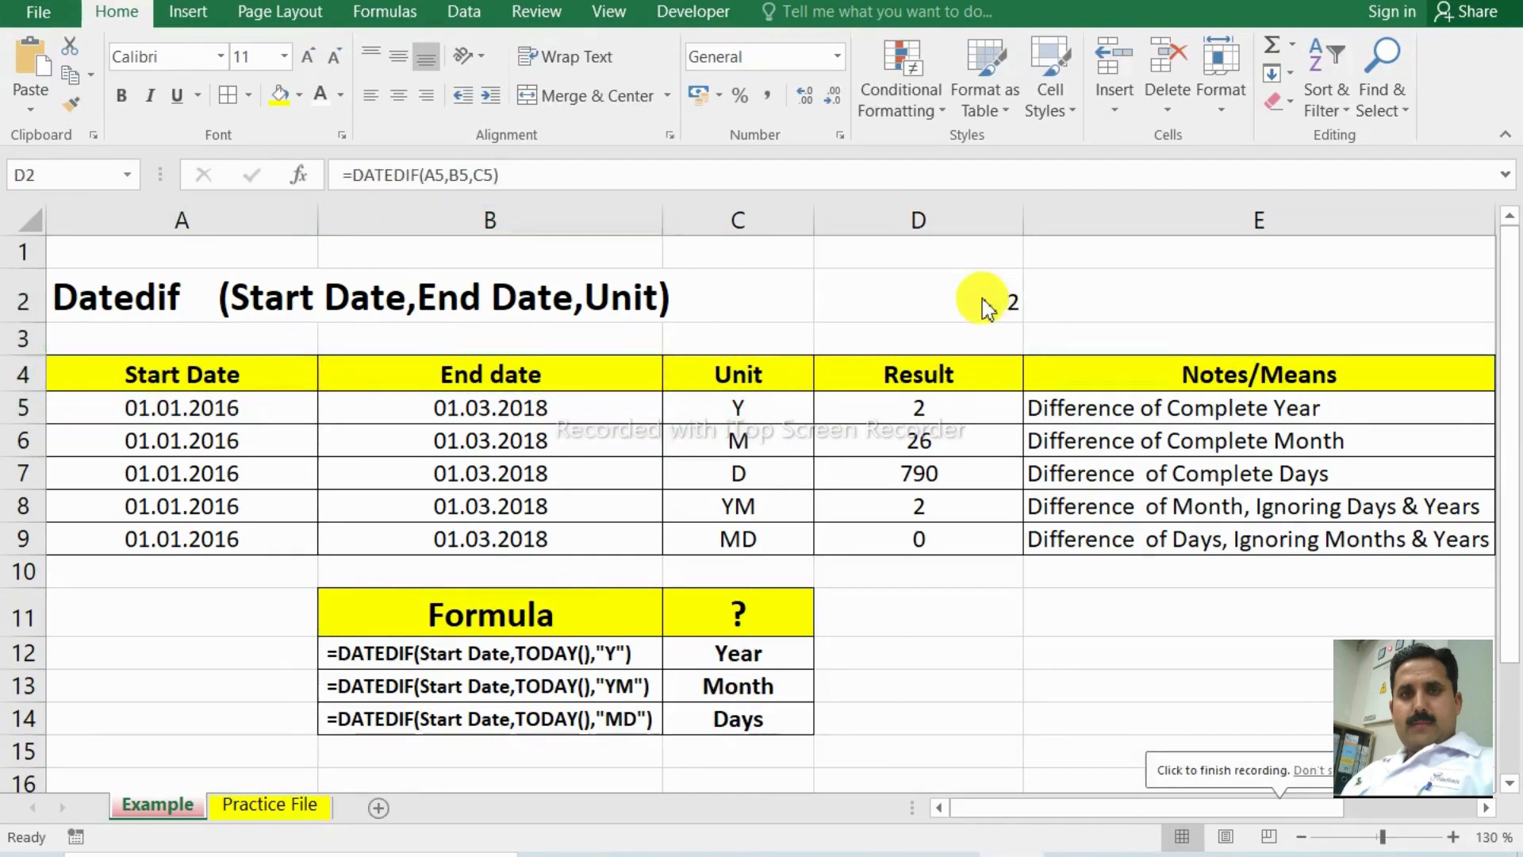
click(983, 301)
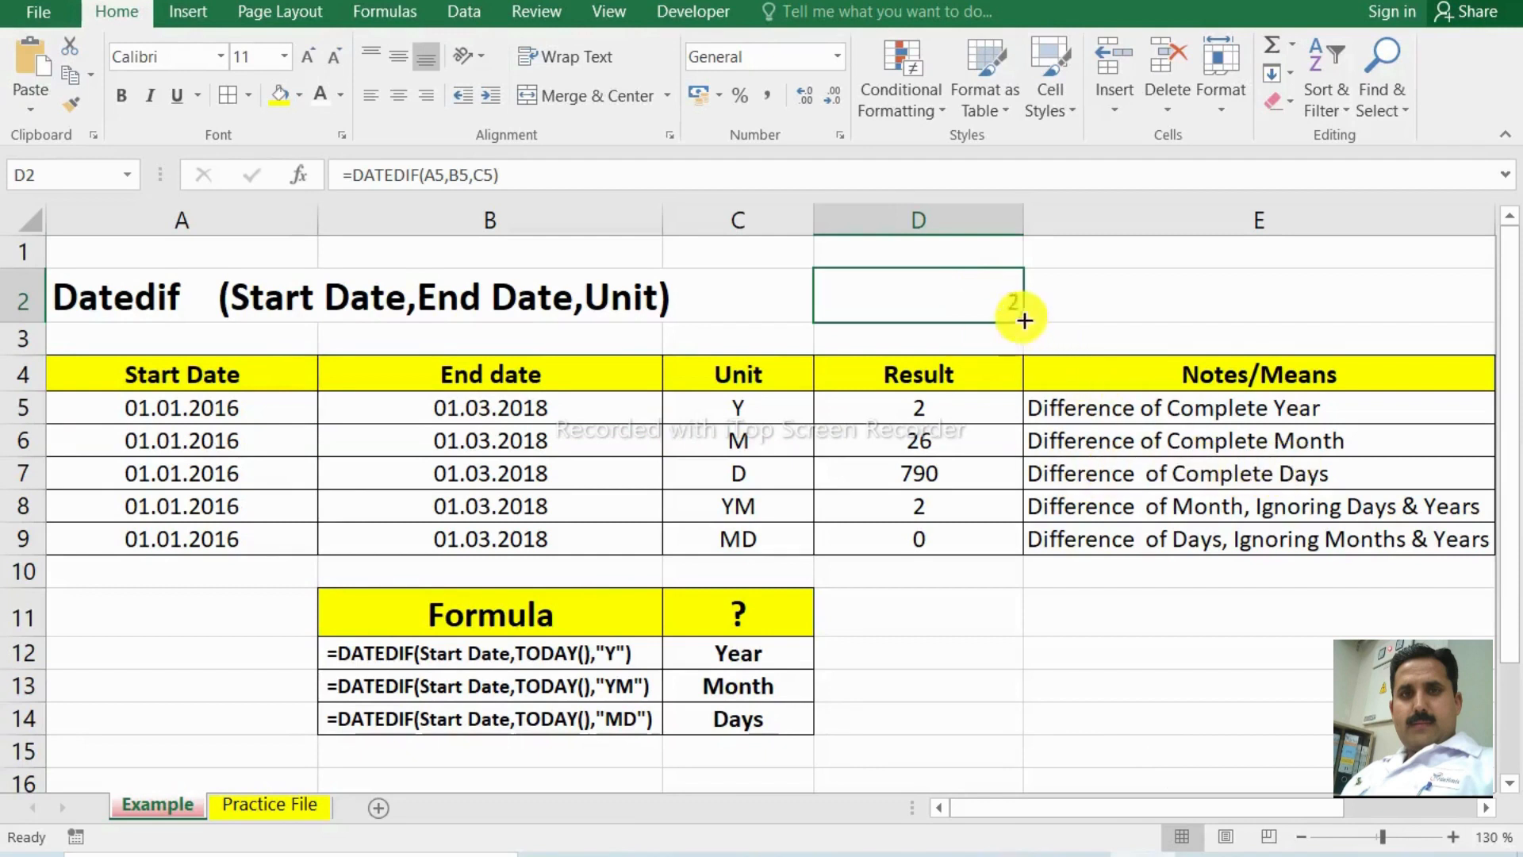
double_click(990, 300)
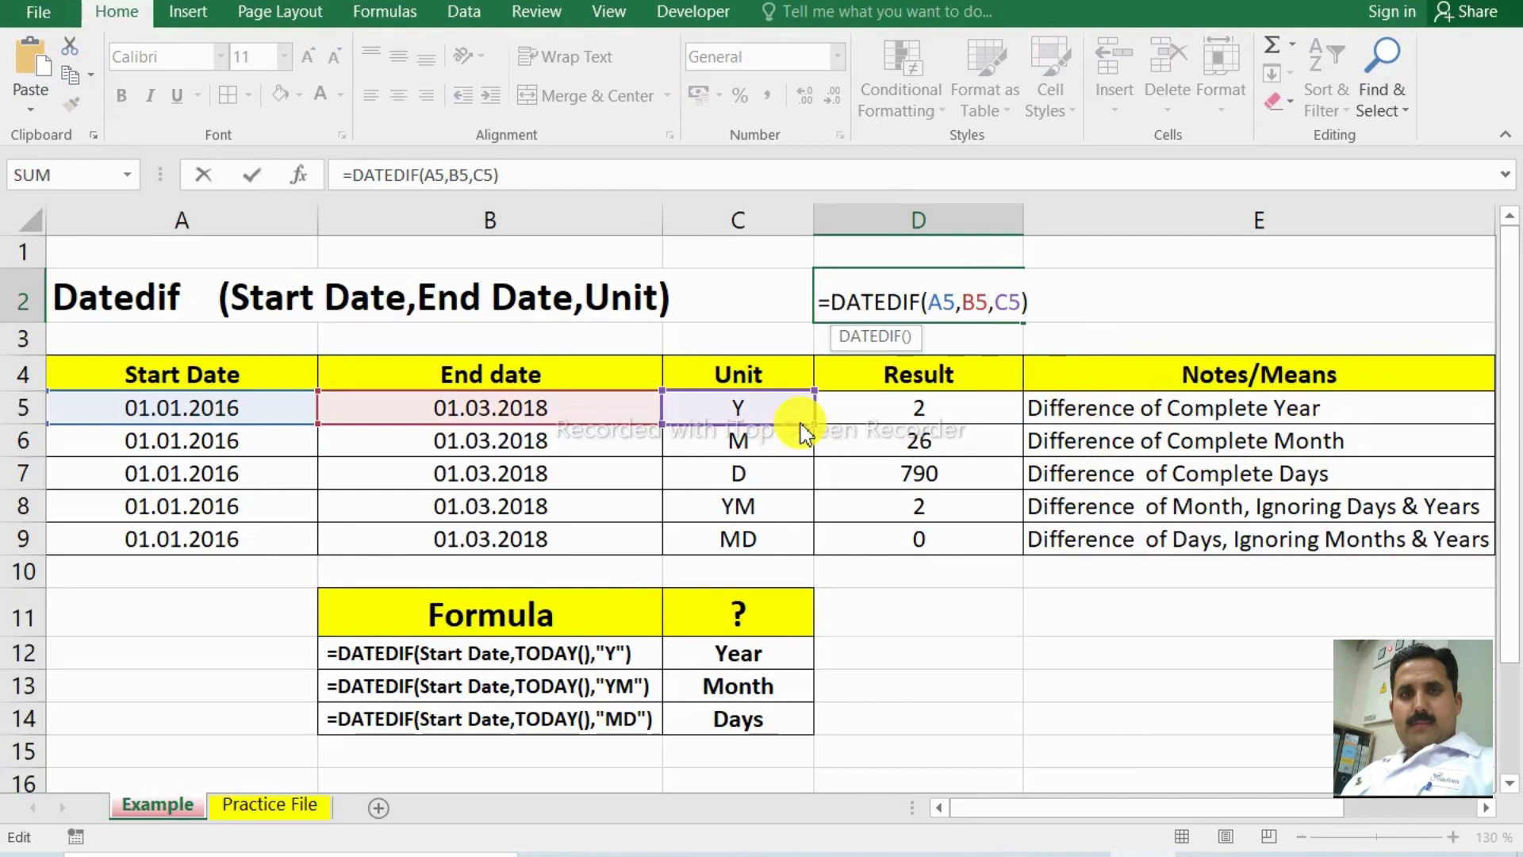
drag(796, 427, 843, 450)
key(Return)
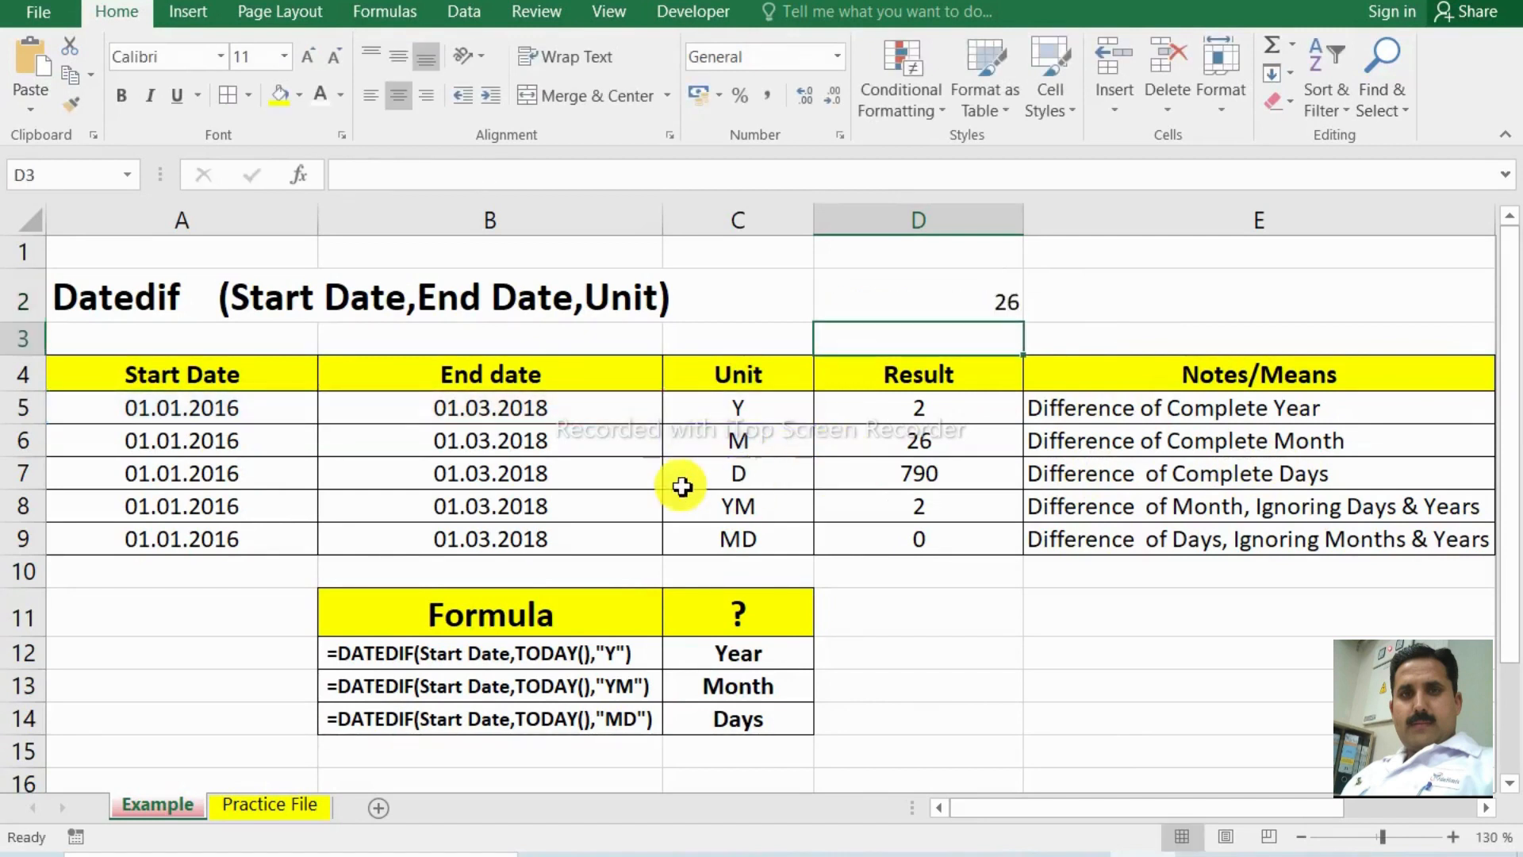
Replace the unit argument of the DATEDIF formula in D2 with C7 to calculate complete days.
click(503, 442)
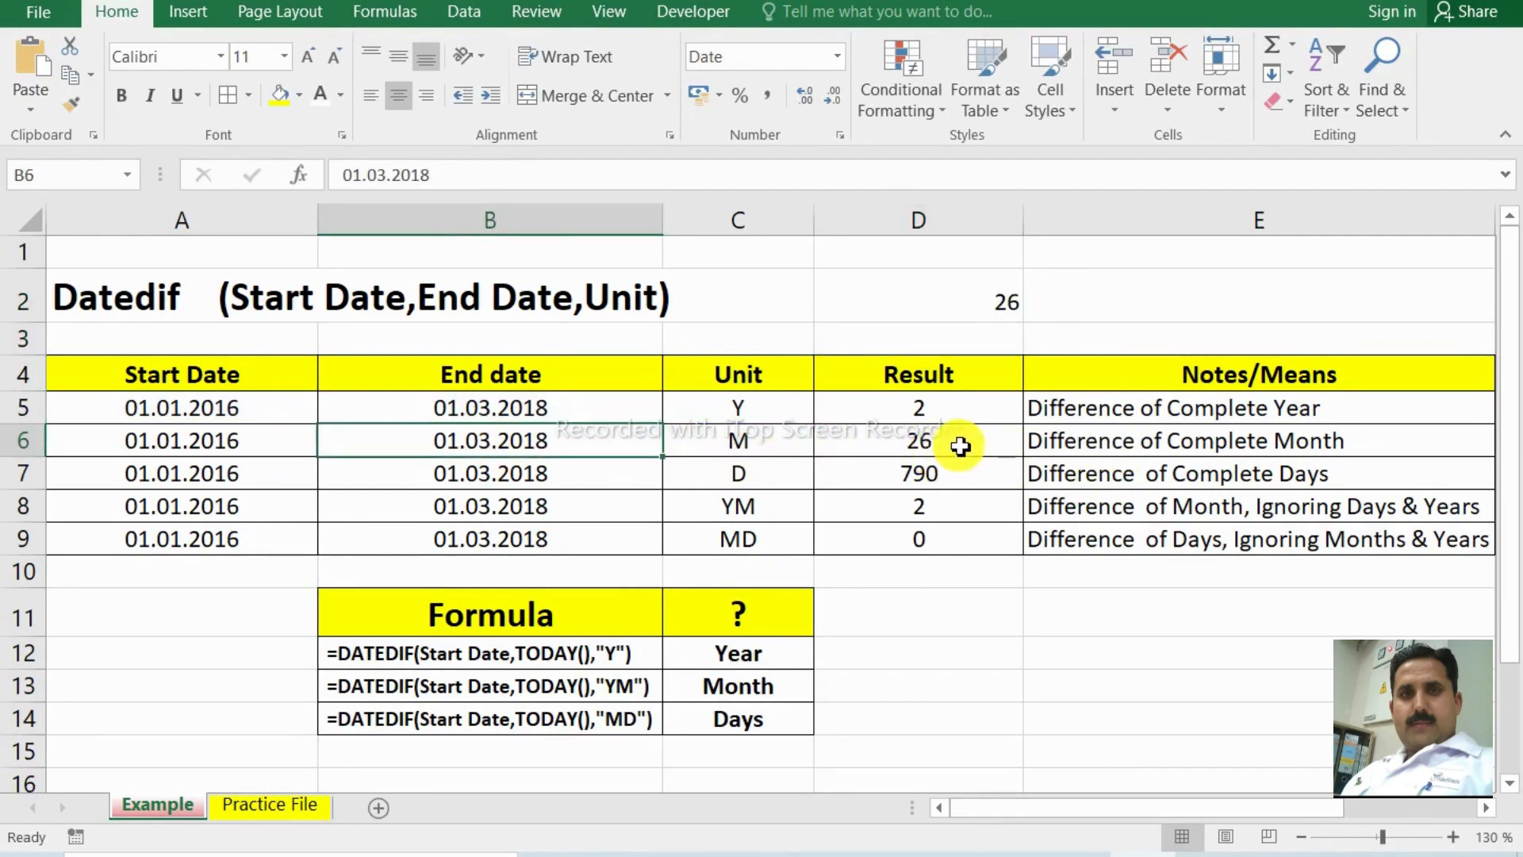
click(1006, 304)
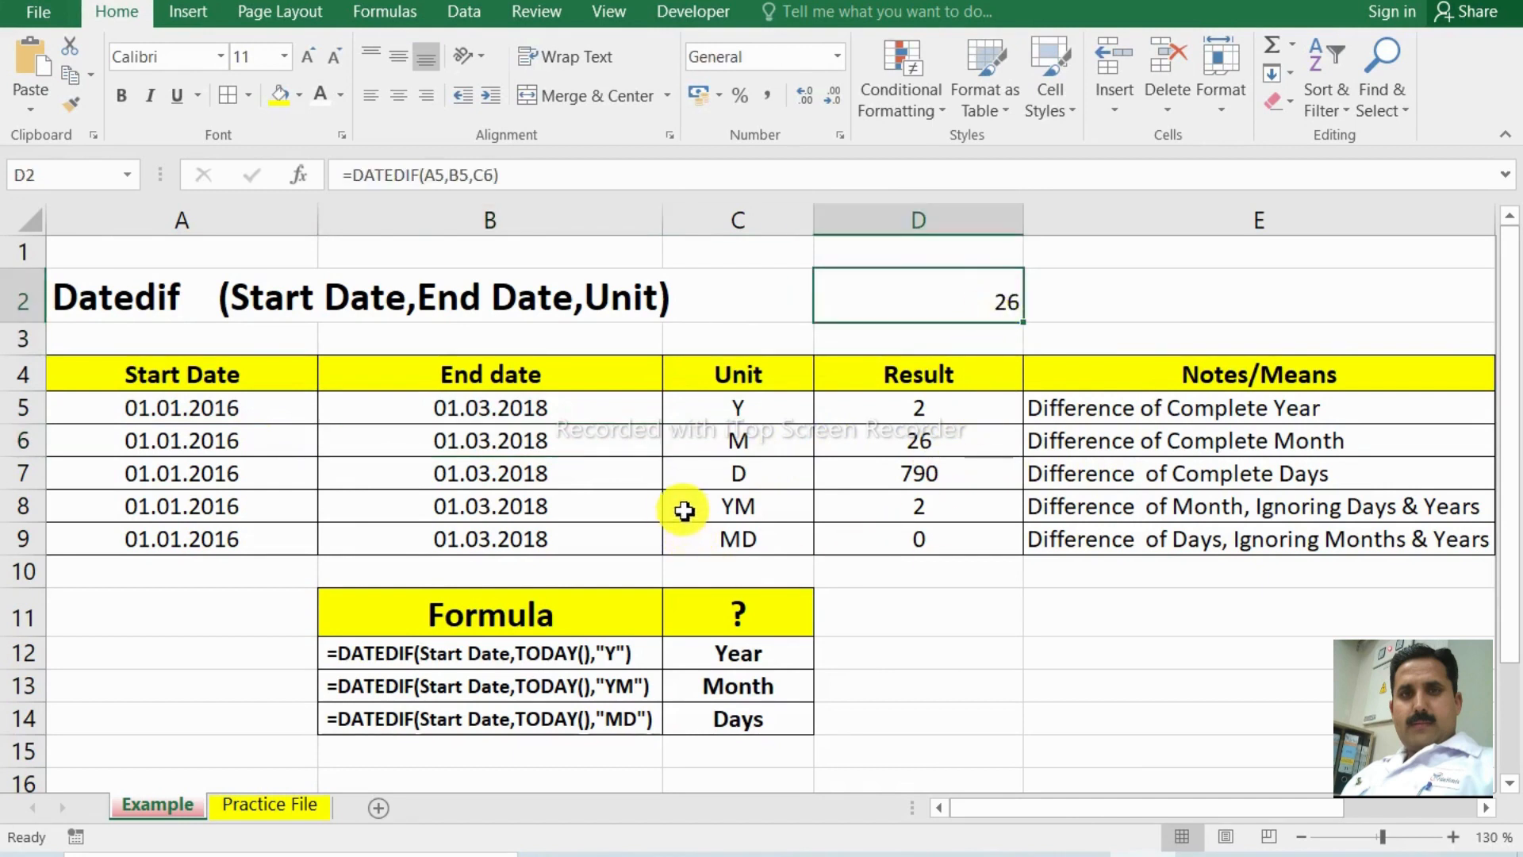
double_click(988, 283)
drag(995, 302, 1025, 307)
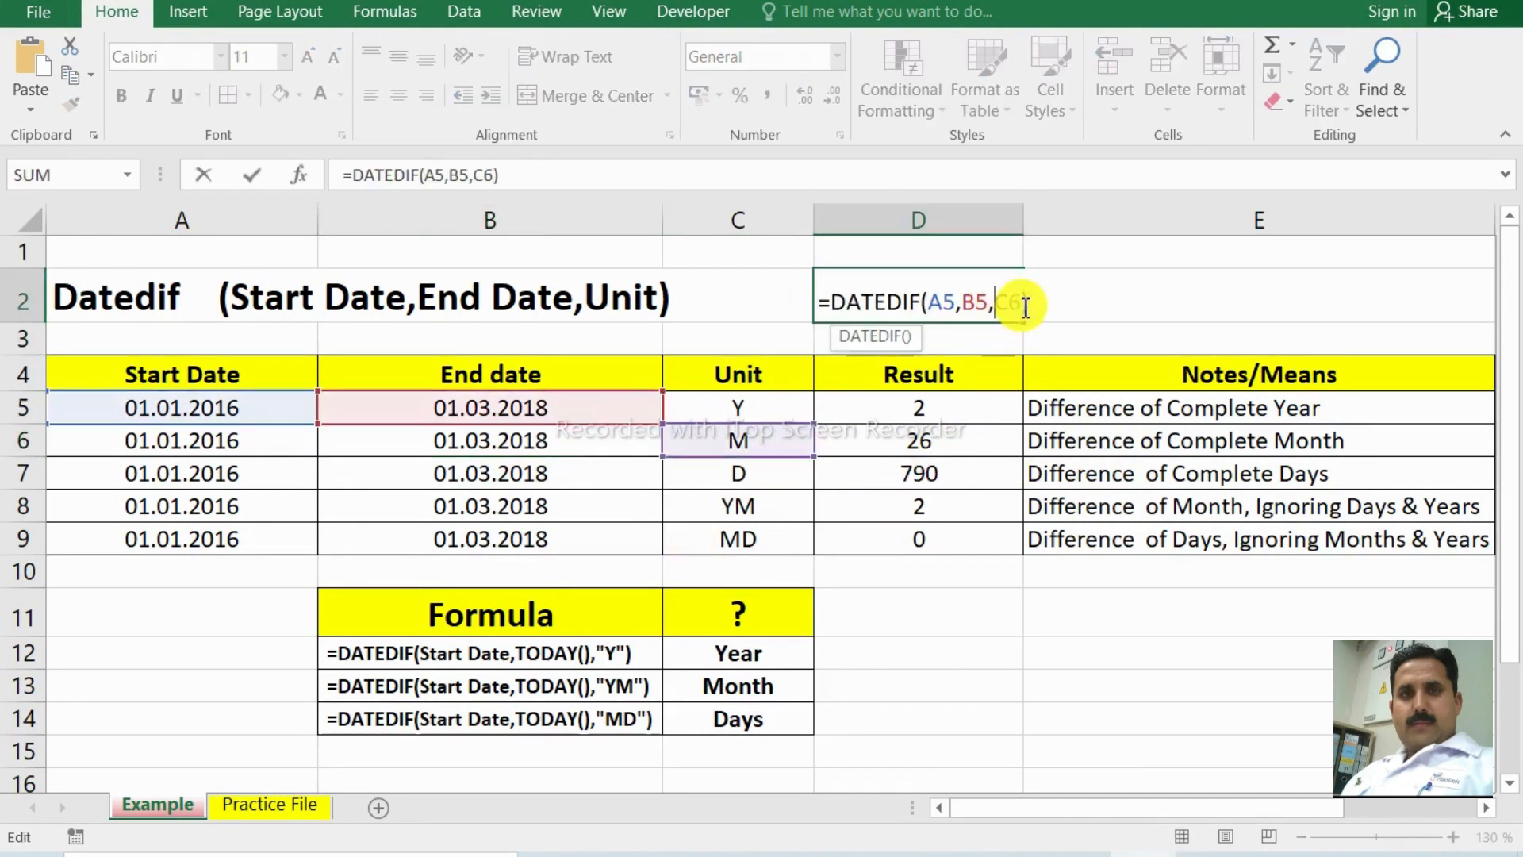
key(BackSpace)
key(BackSpace)
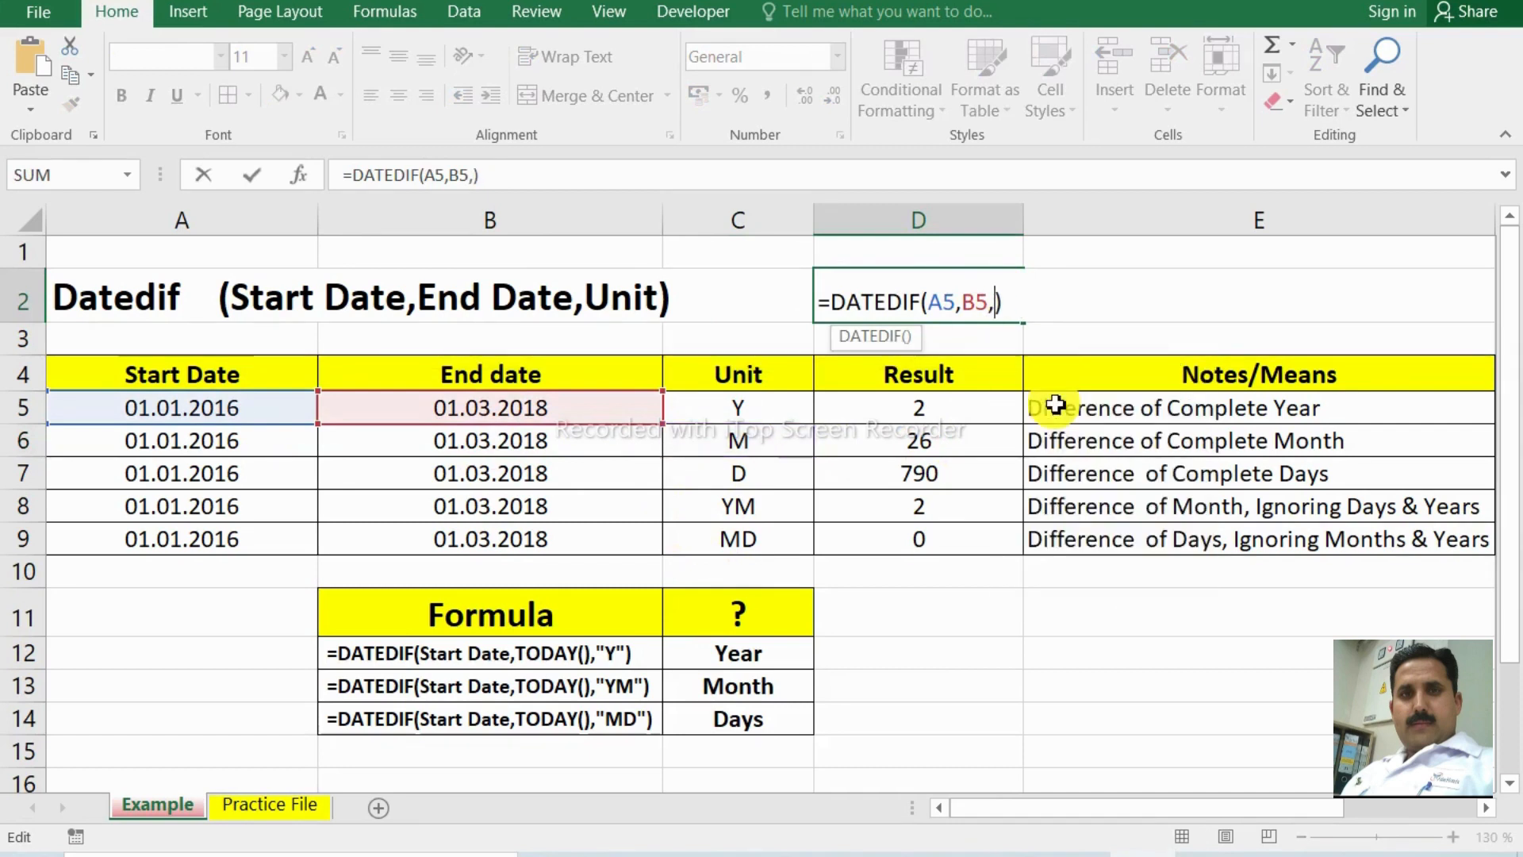
click(774, 477)
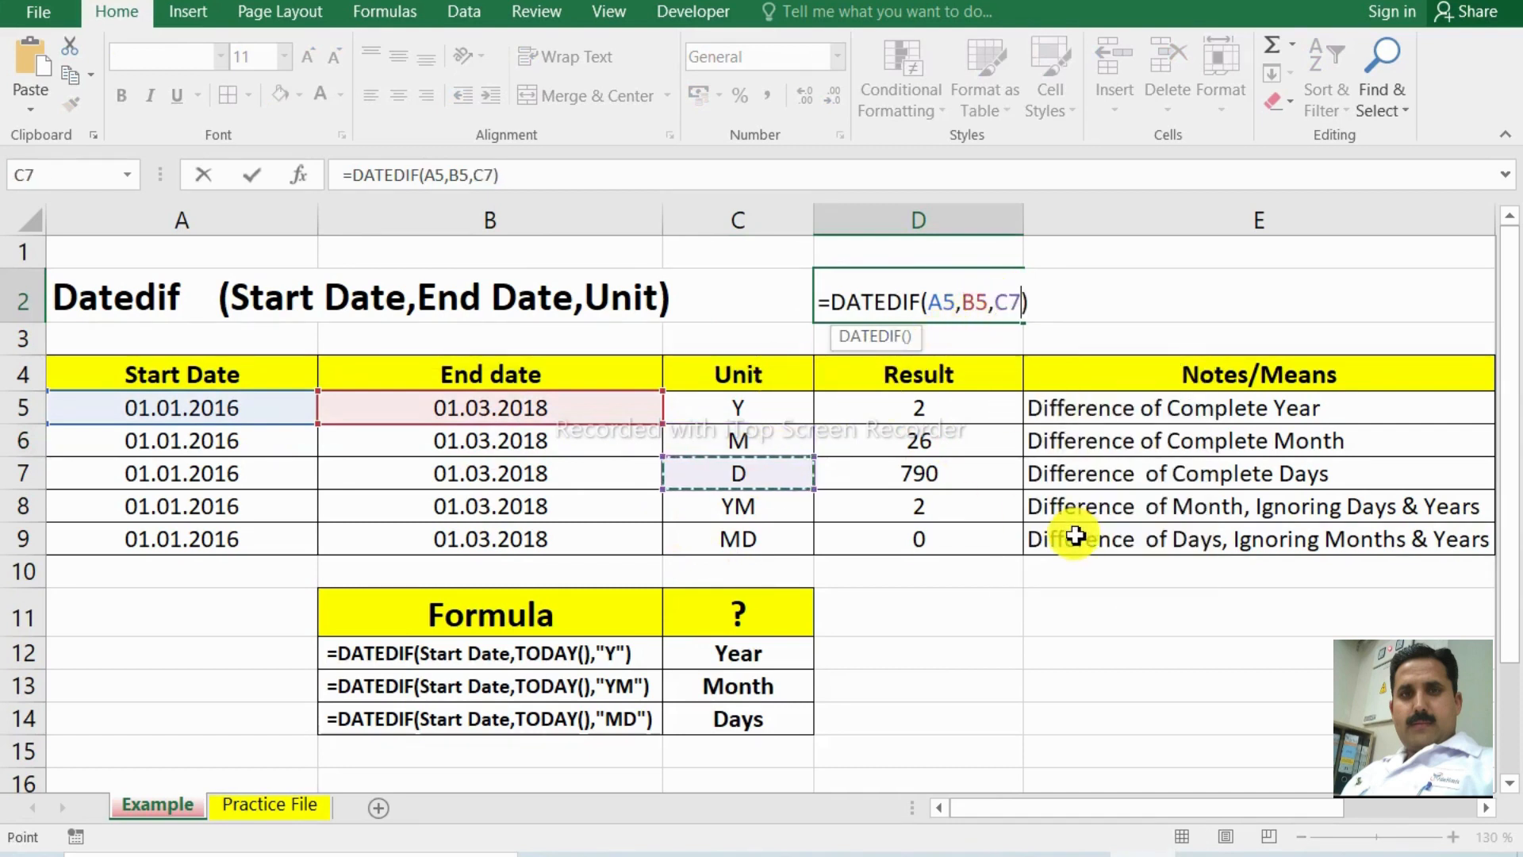
key(Return)
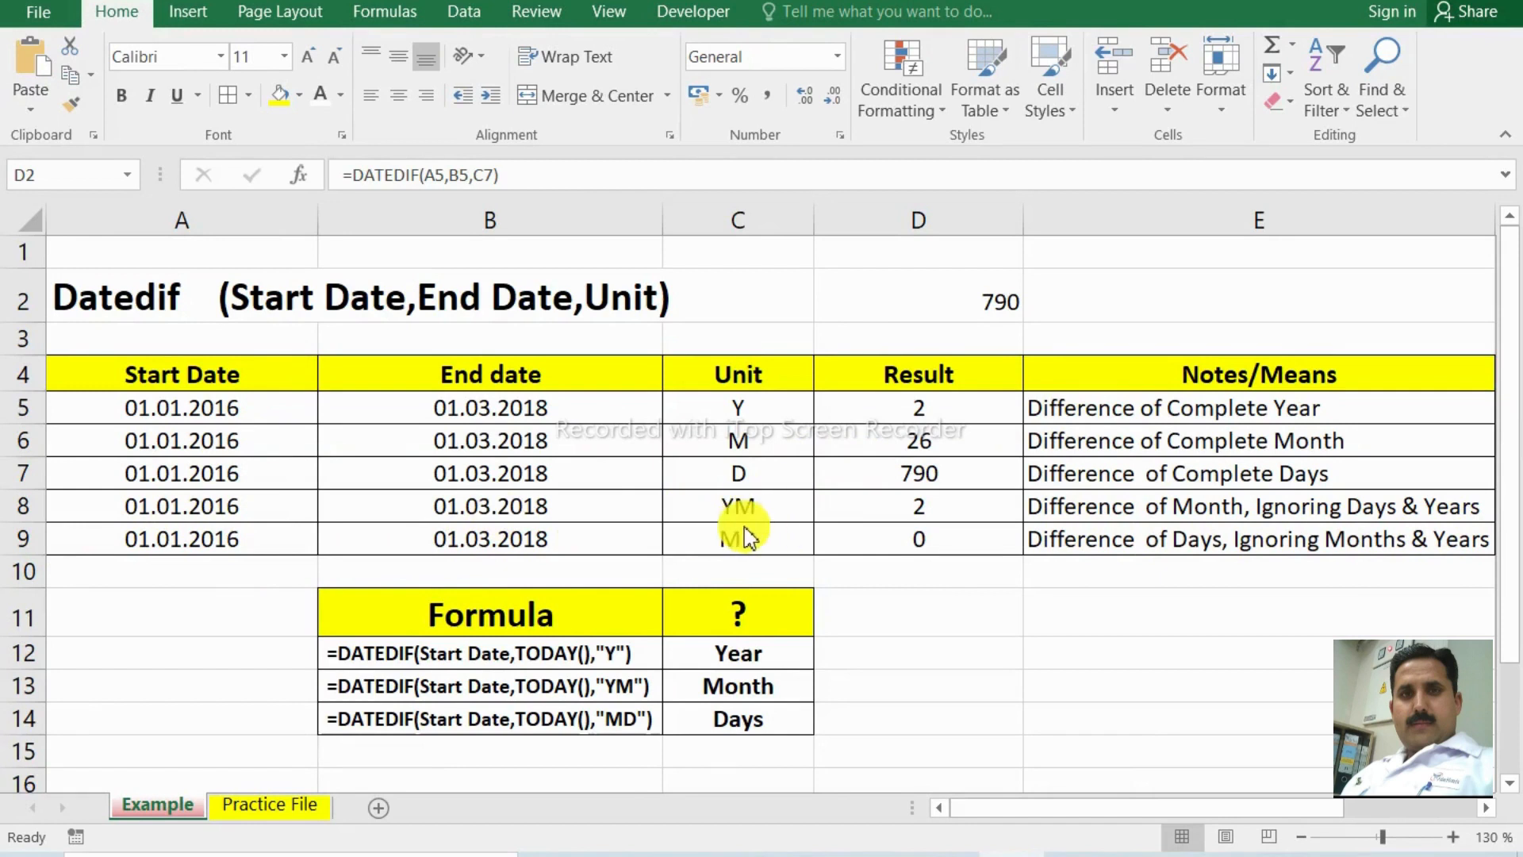
Replace the unit argument of the D2 formula with C8 to calculate months ignoring days and years.
double_click(960, 303)
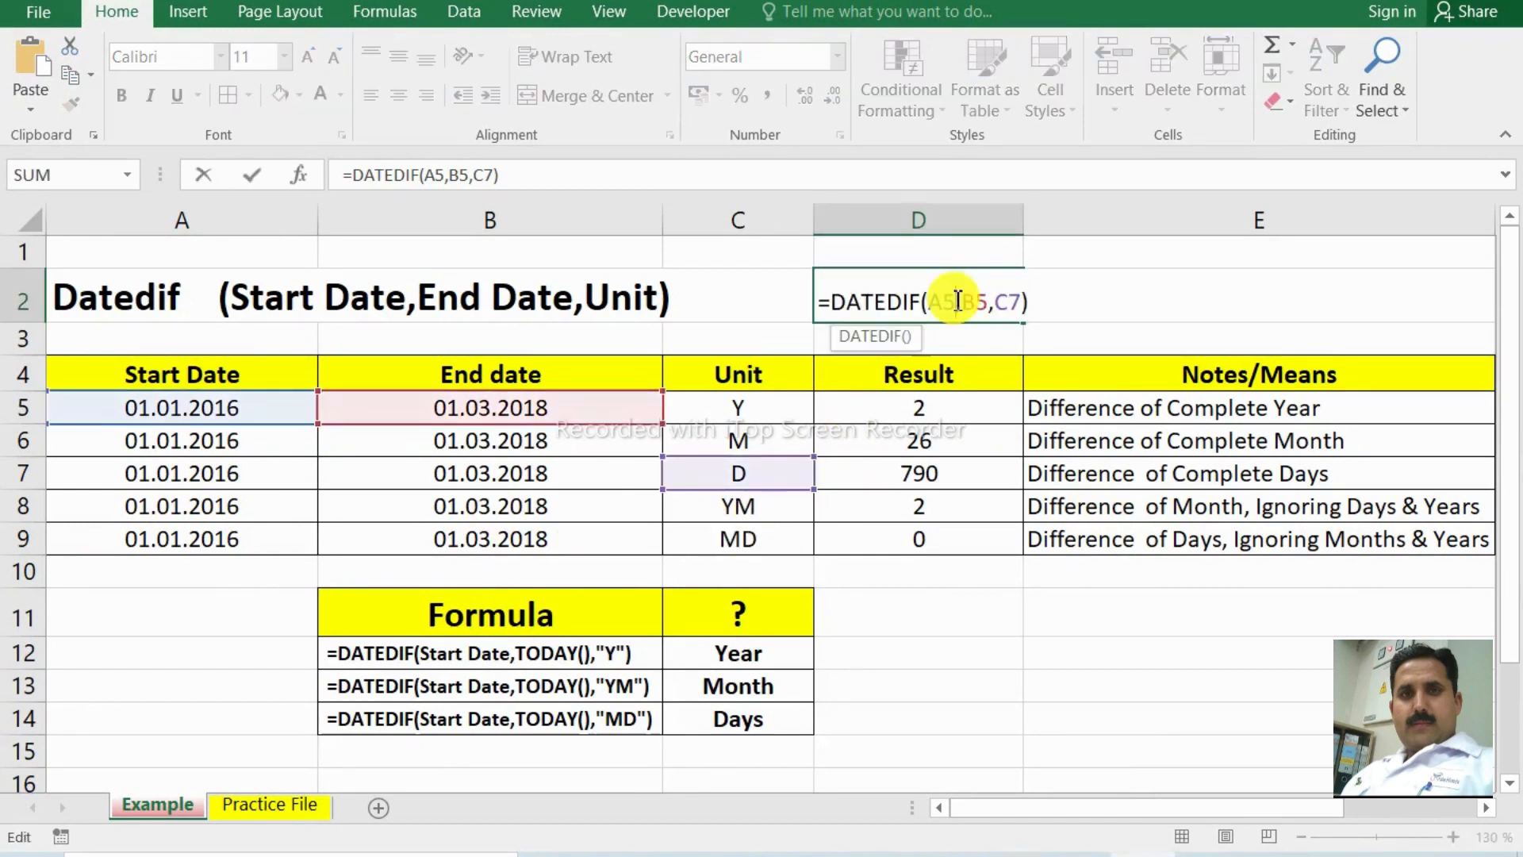
key(BackSpace)
key(BackSpace)
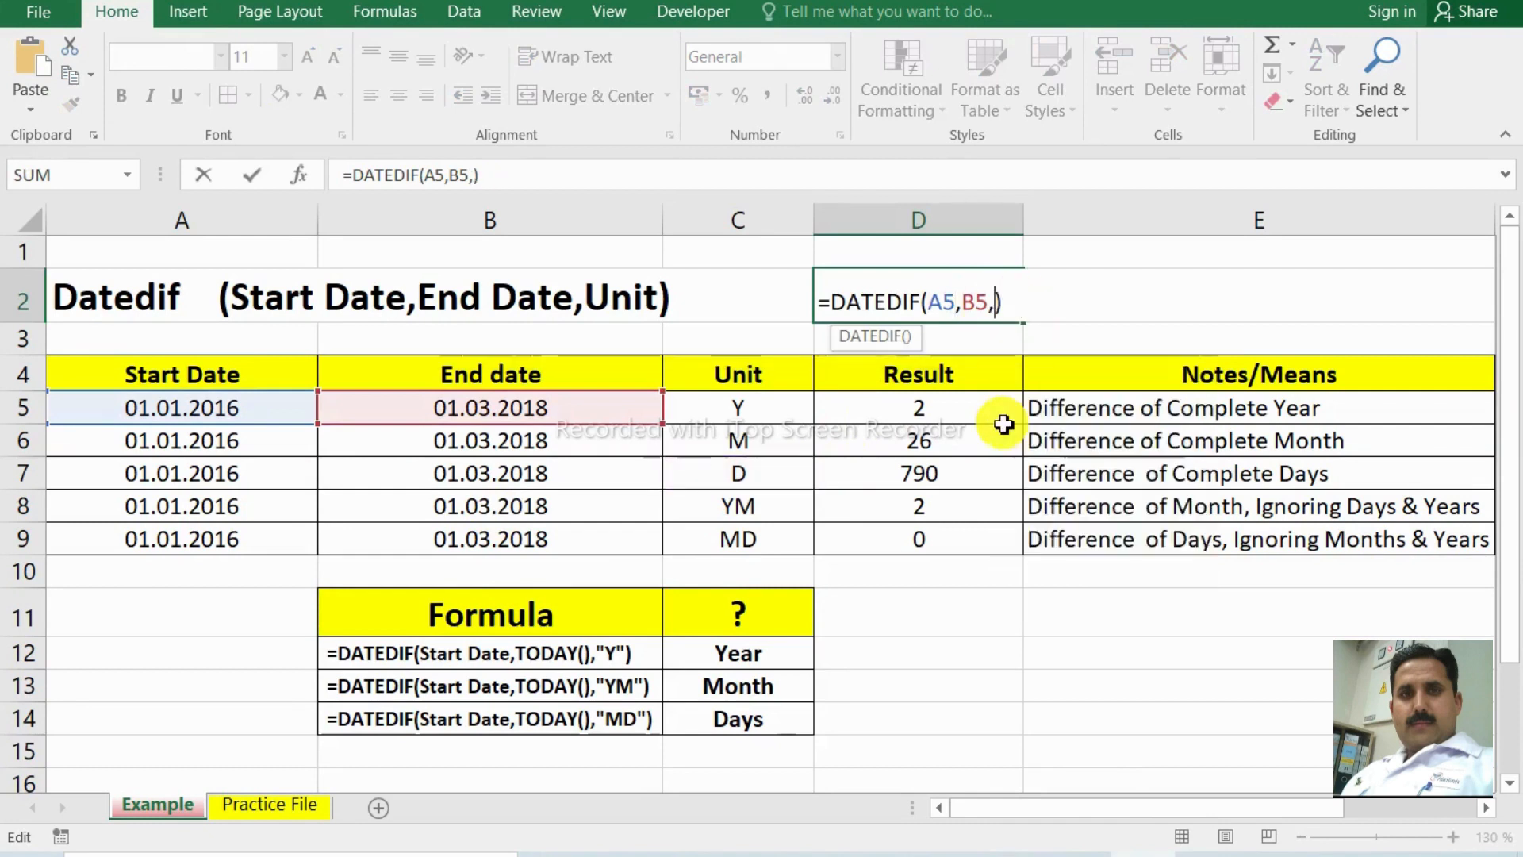
click(779, 506)
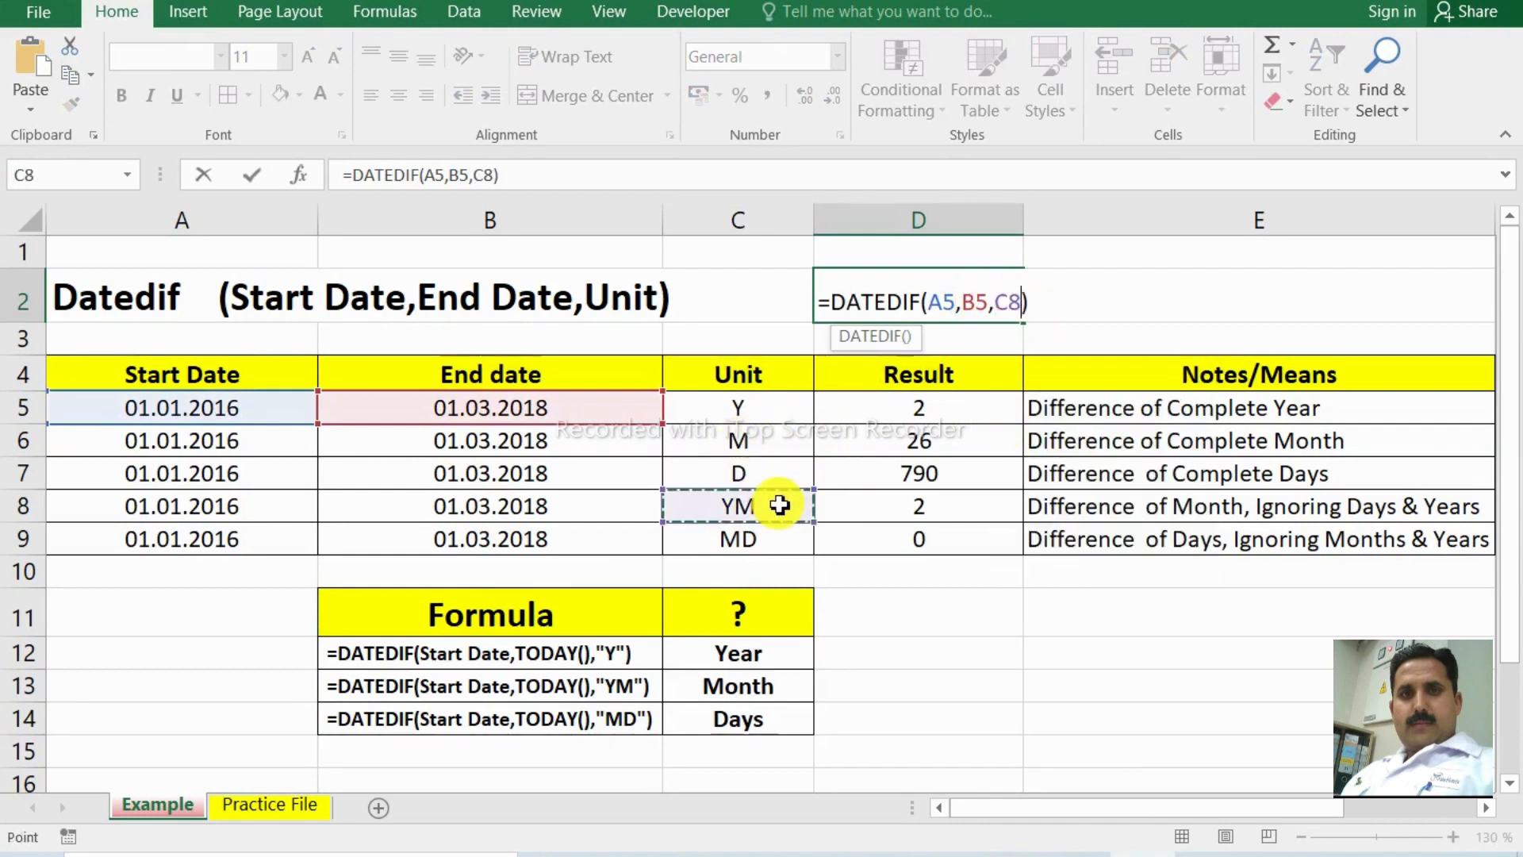
key(Return)
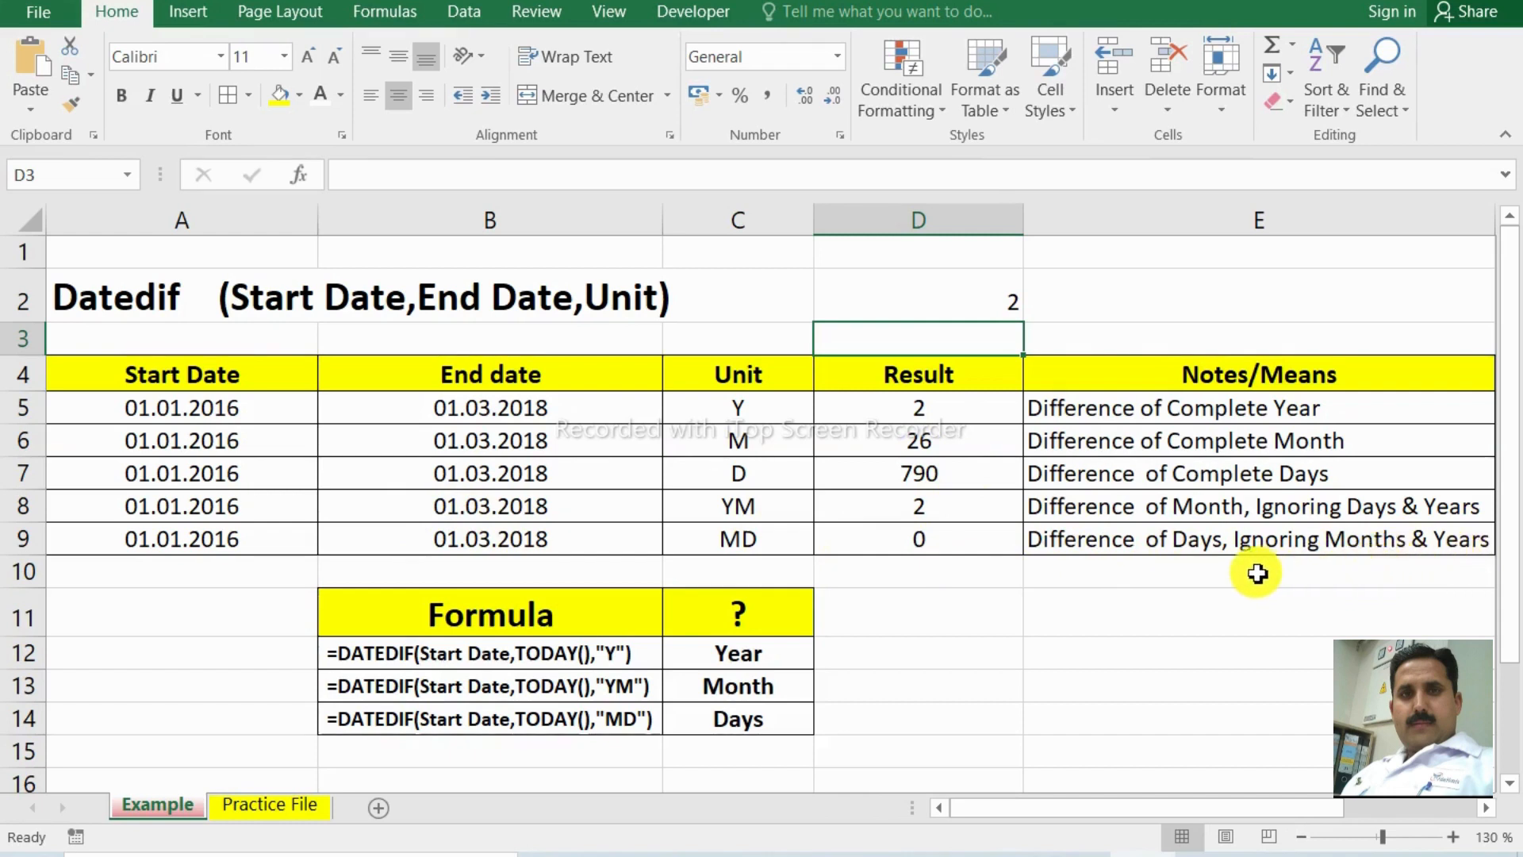
Replace the unit argument of the D2 formula with C9 to calculate days ignoring months and years.
click(960, 546)
click(749, 555)
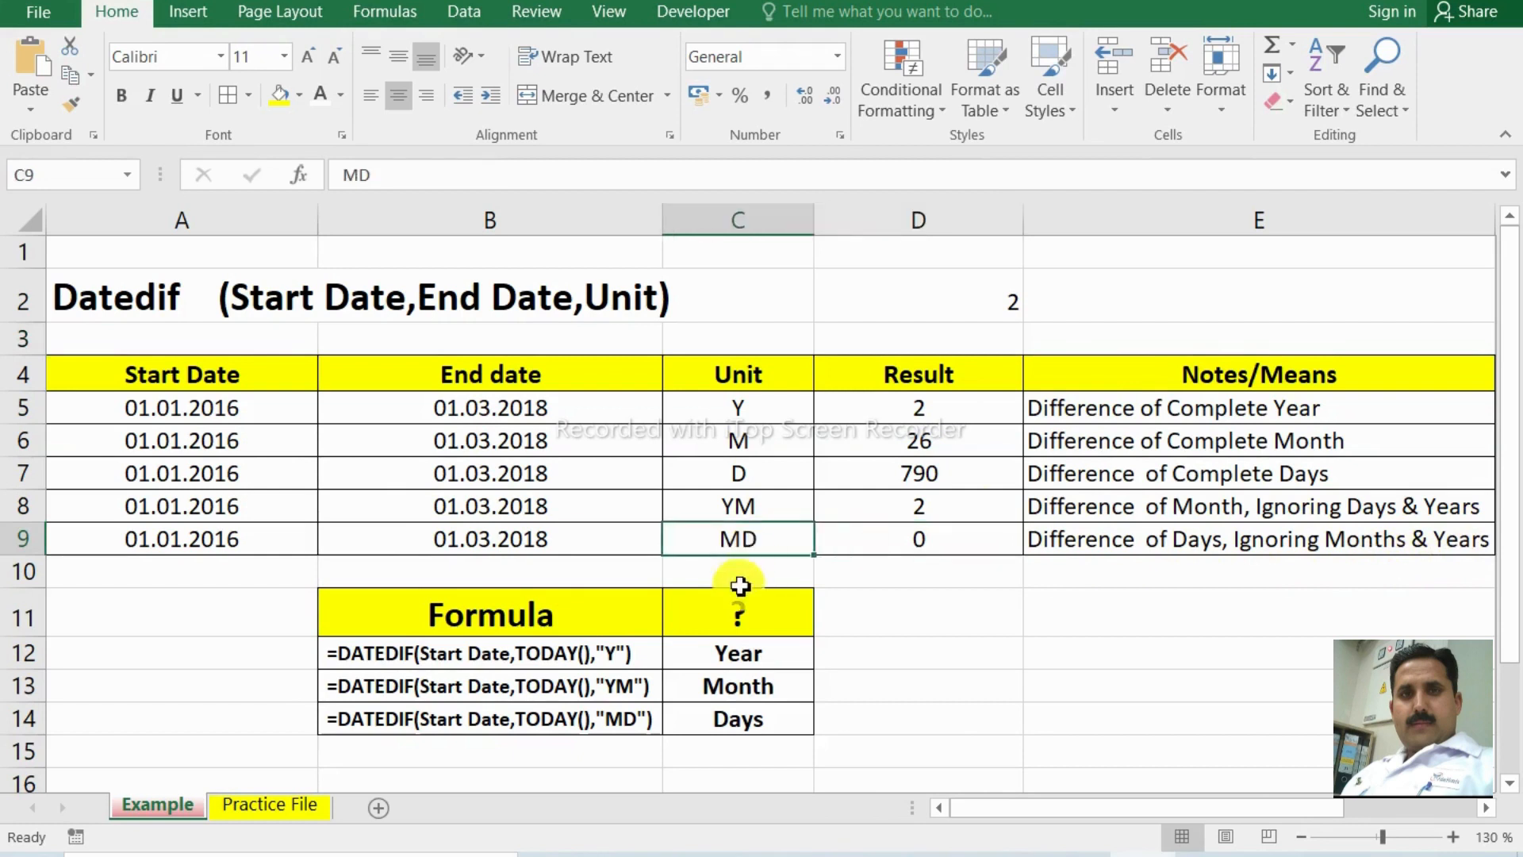
click(1002, 300)
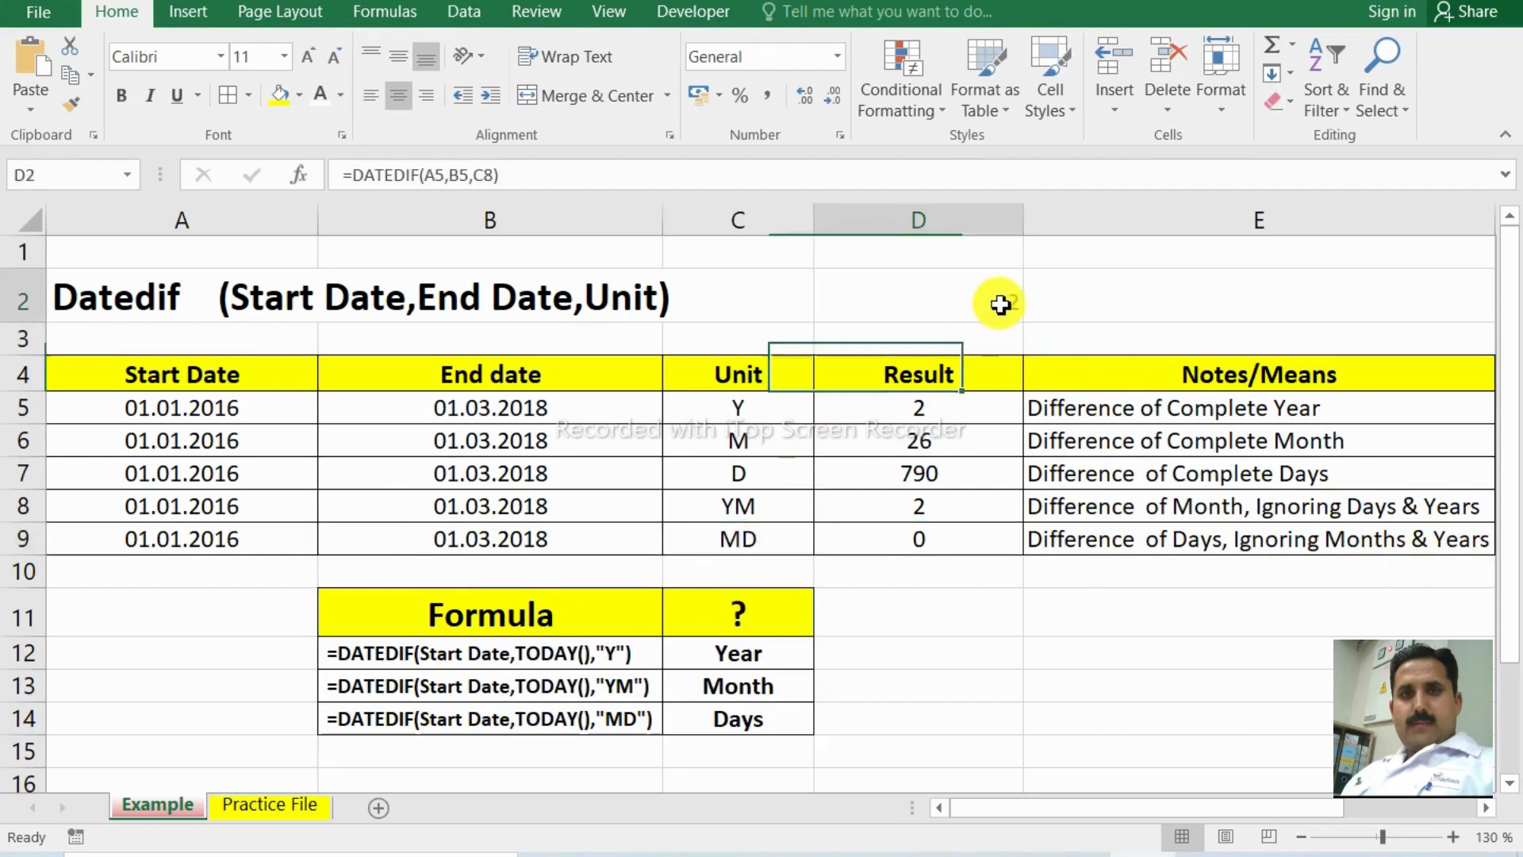
double_click(1005, 300)
key(Delete)
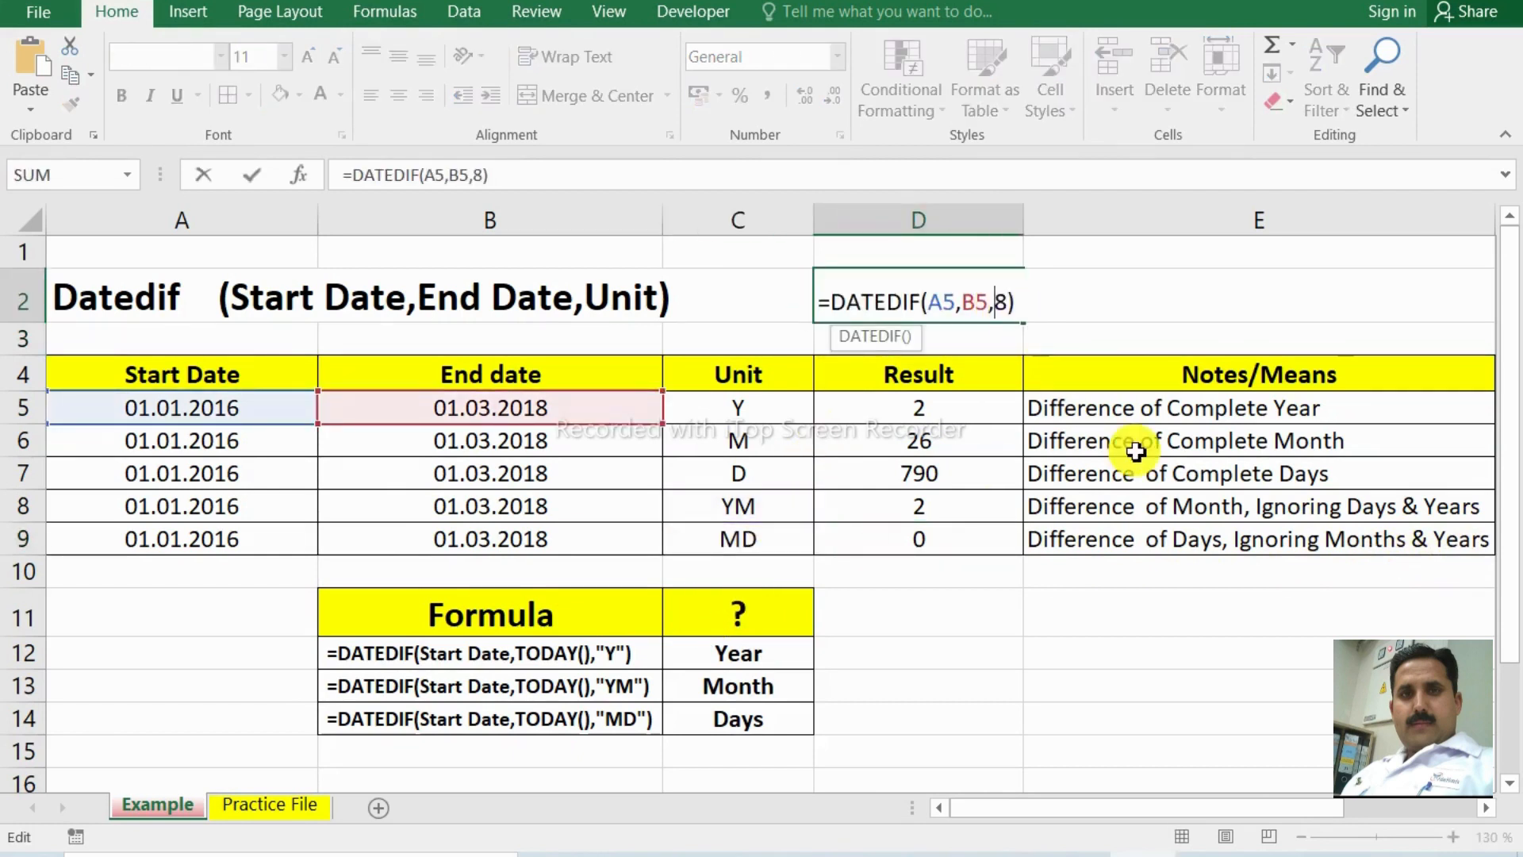
click(741, 542)
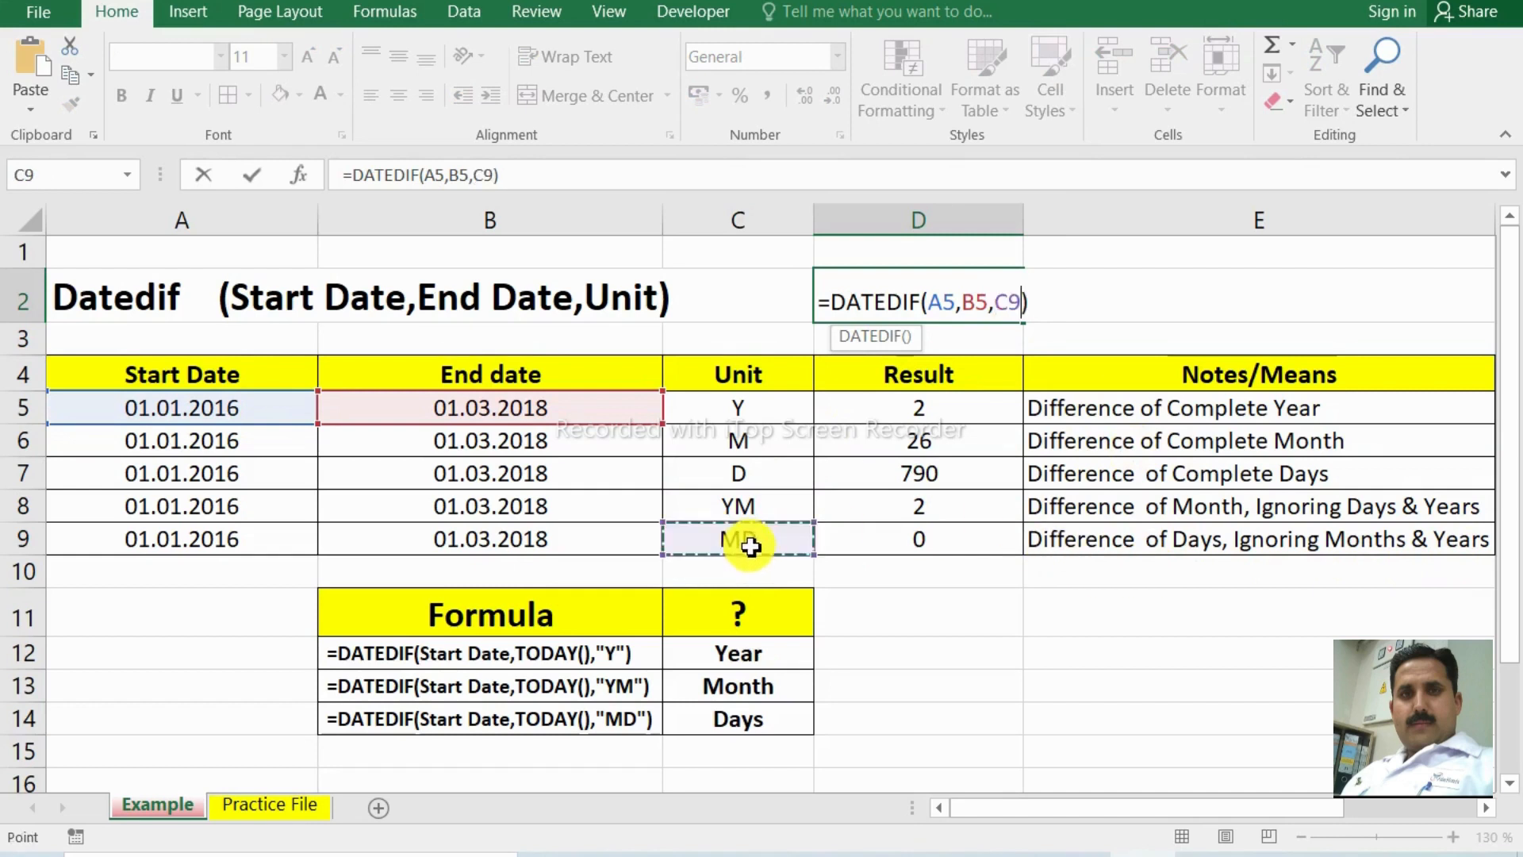
key(Return)
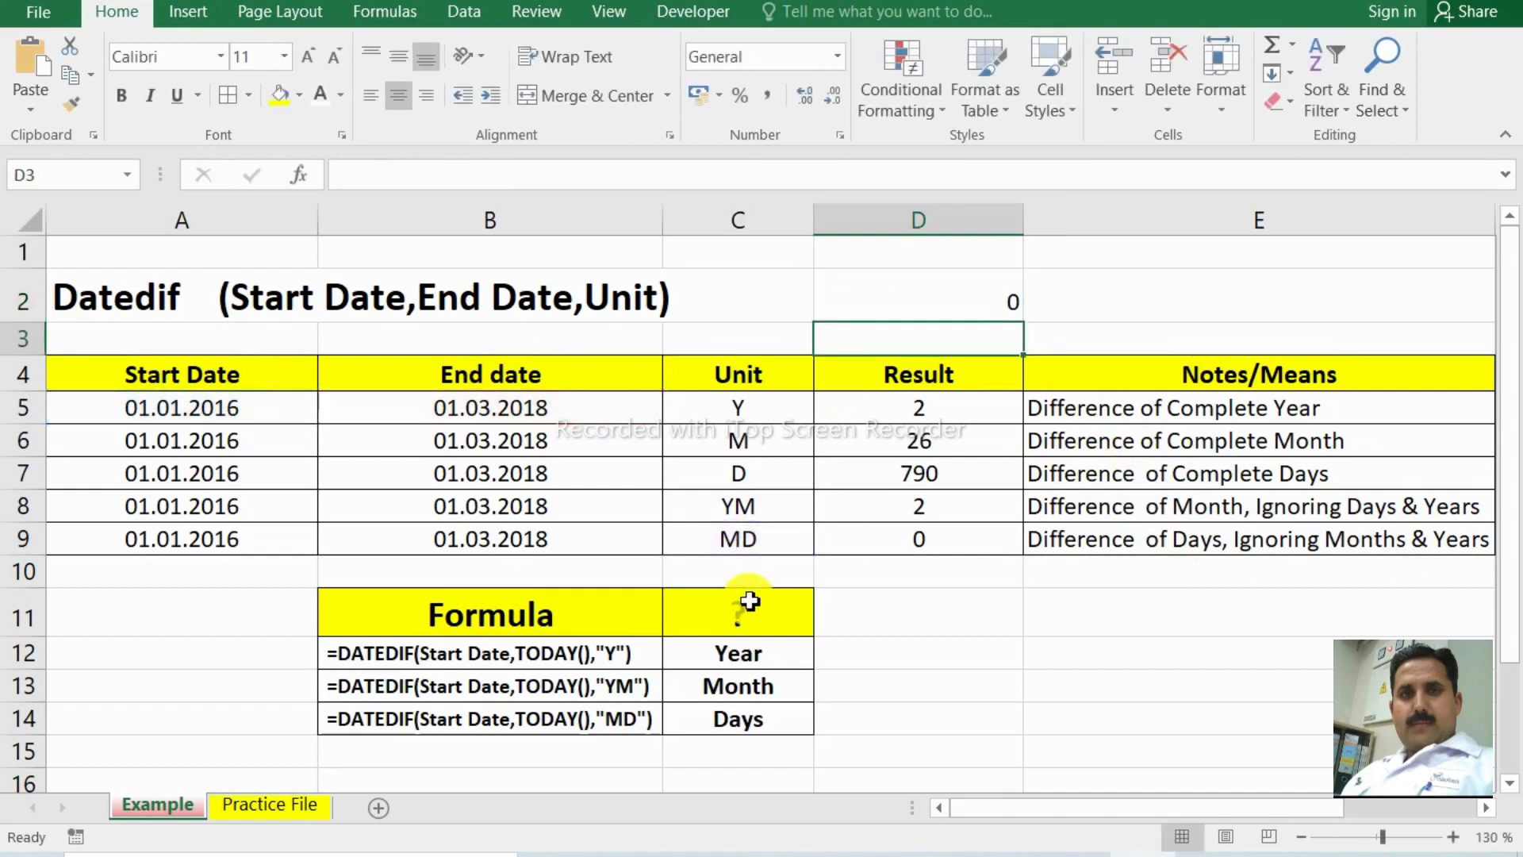
click(124, 547)
click(444, 536)
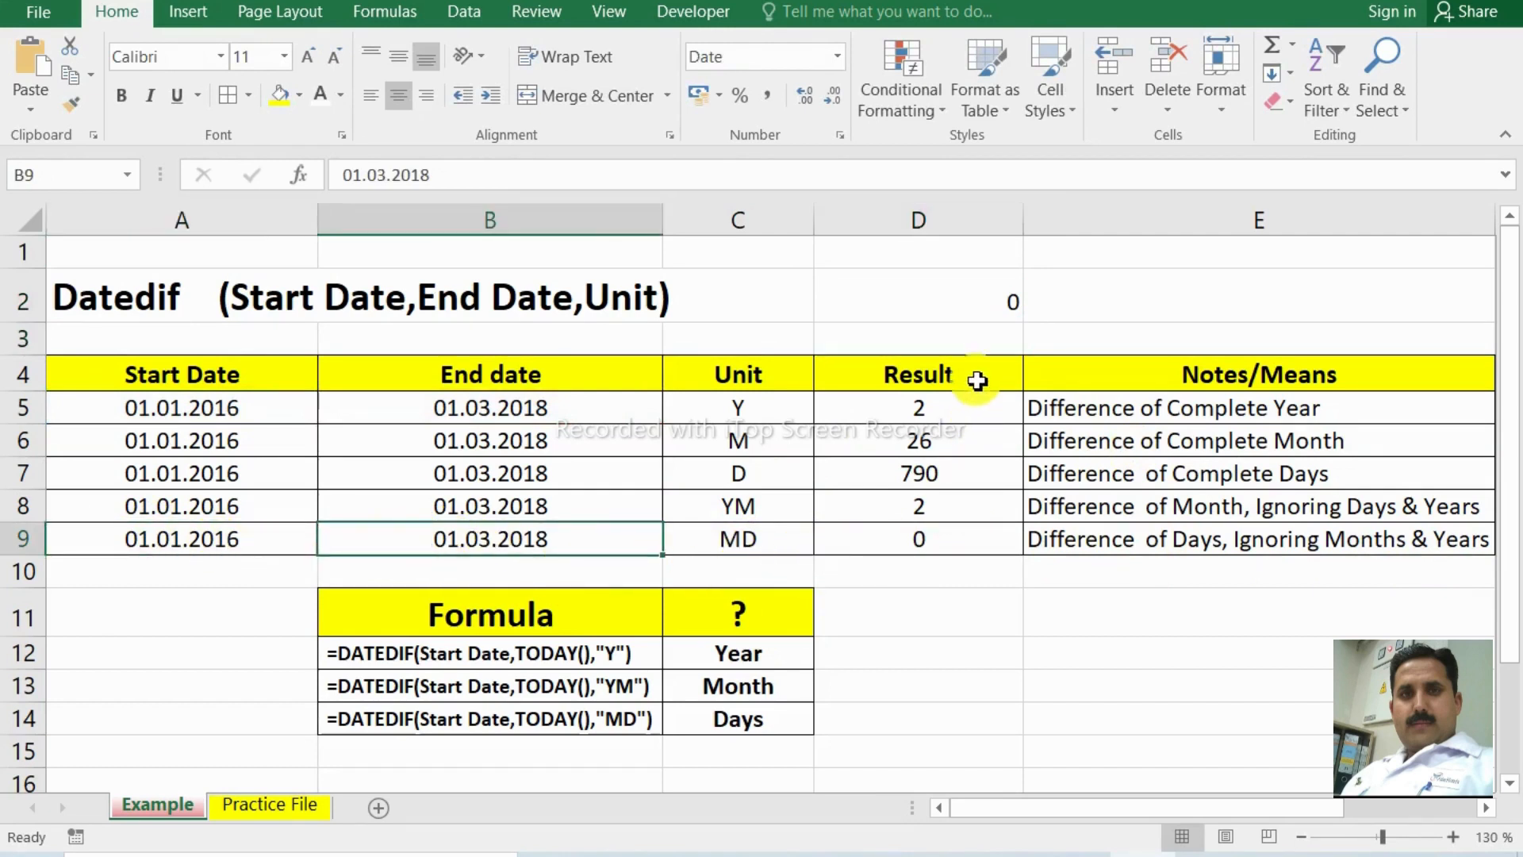
click(997, 309)
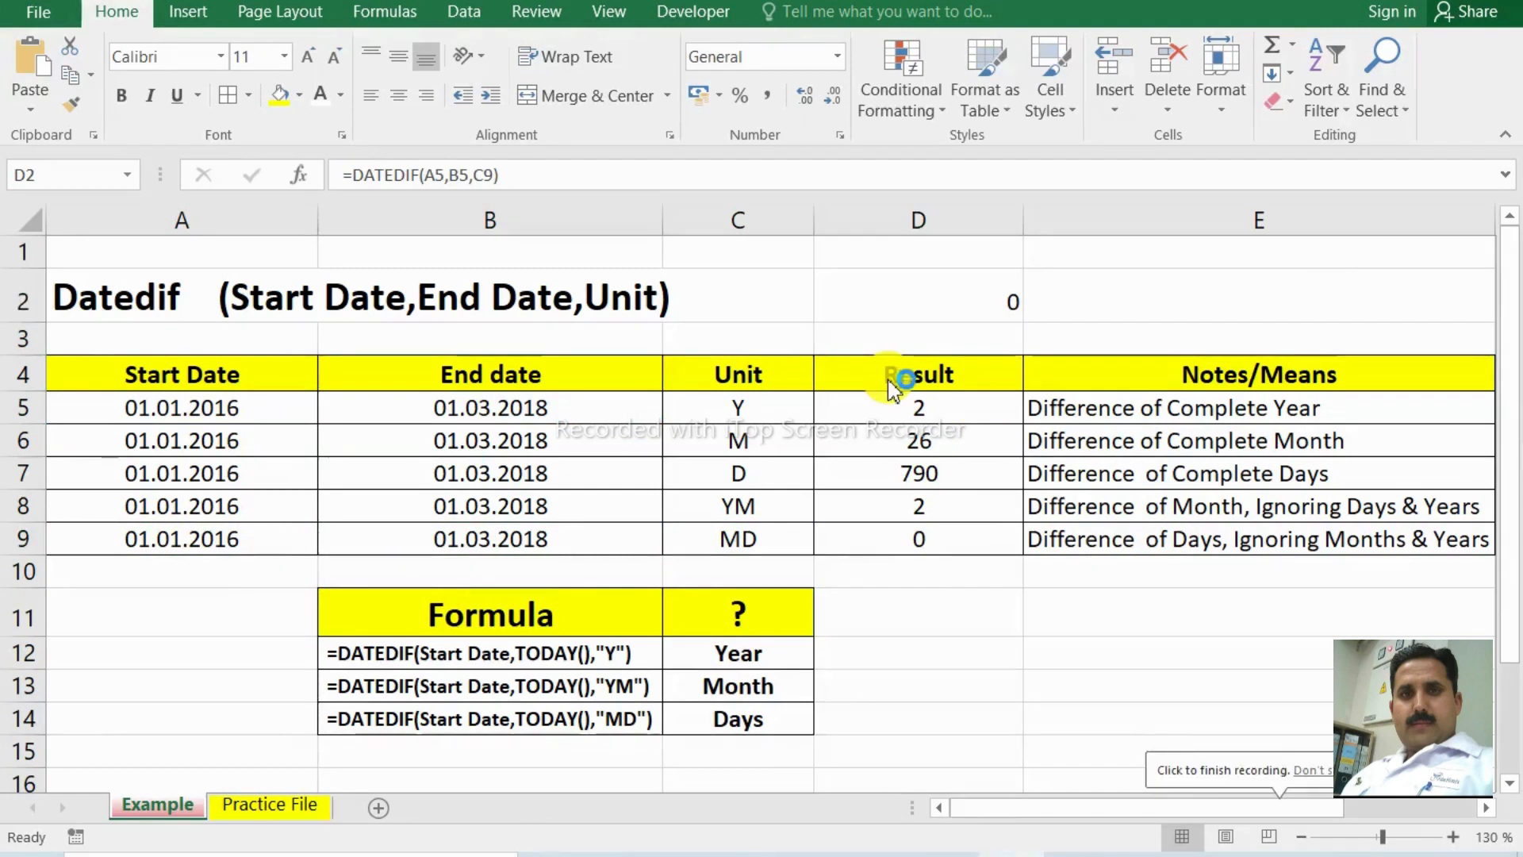
Enter =TODAY() in D11 to demonstrate how the function returns the current date.
click(929, 608)
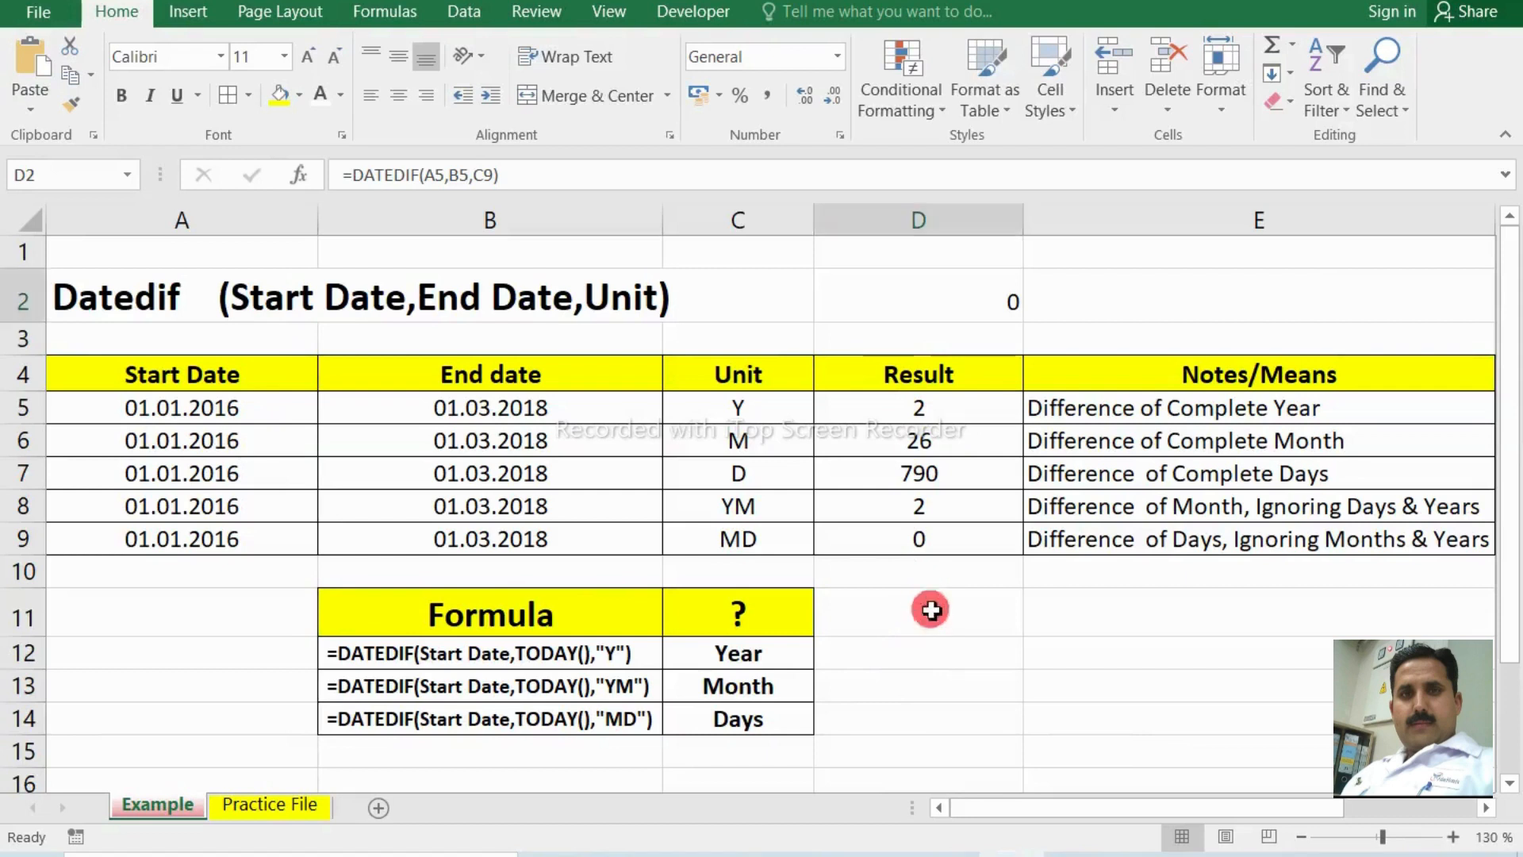
click(932, 609)
text(=)
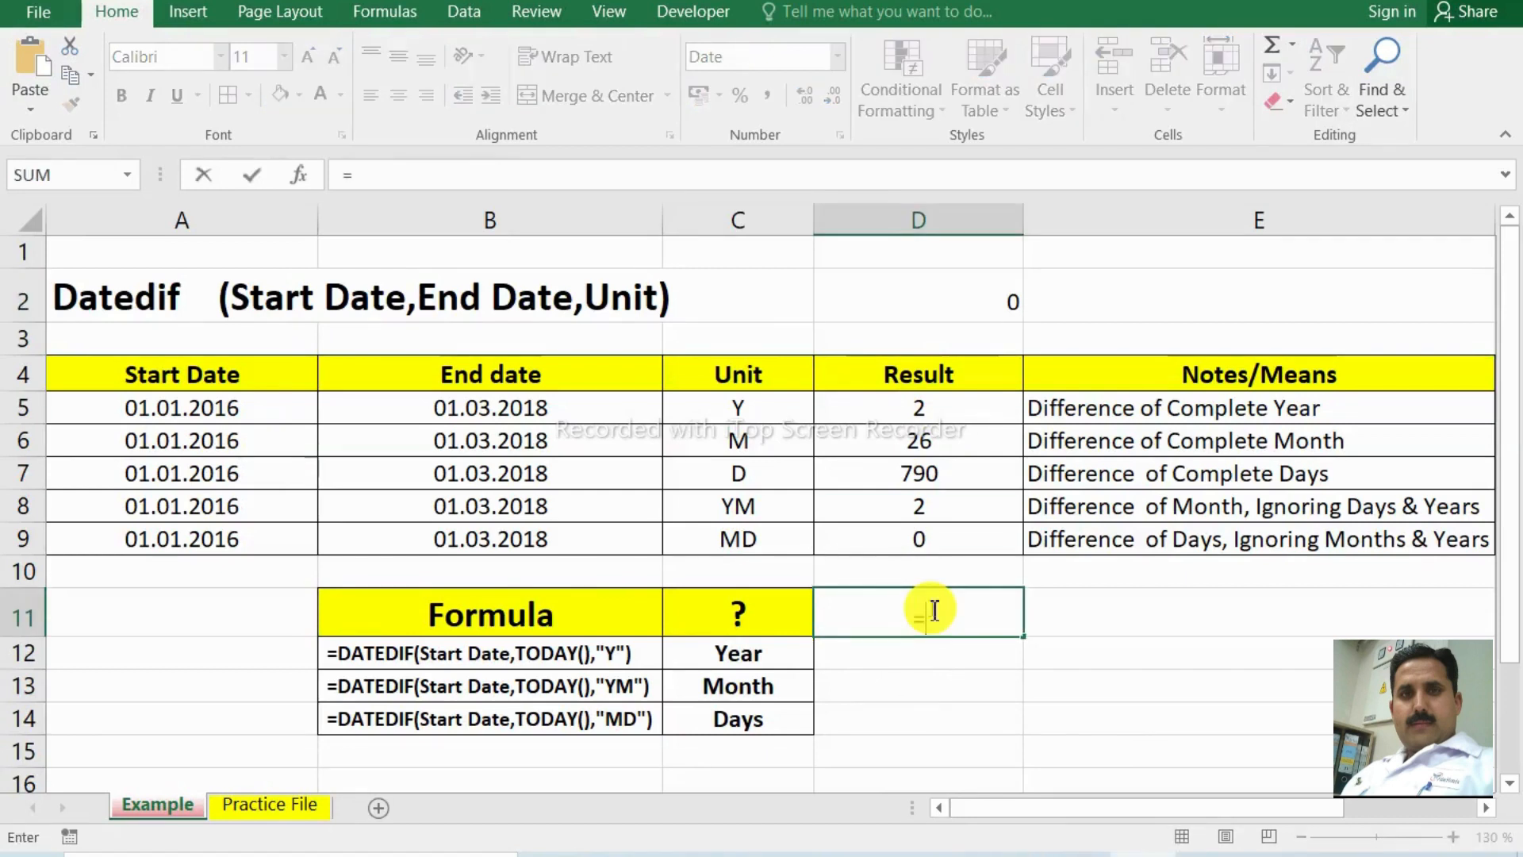
text(toda)
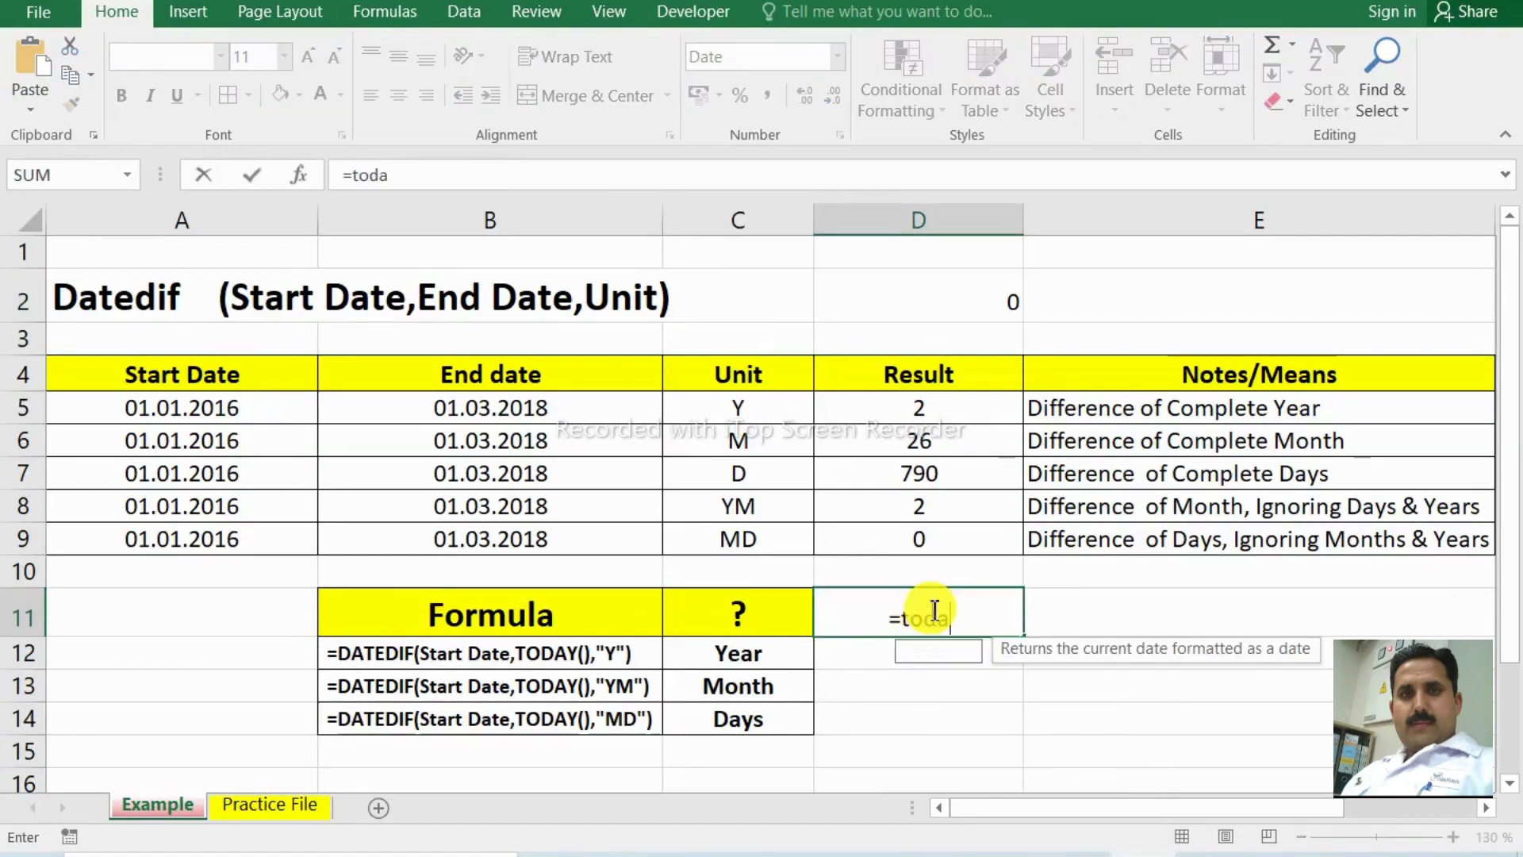
text(y()
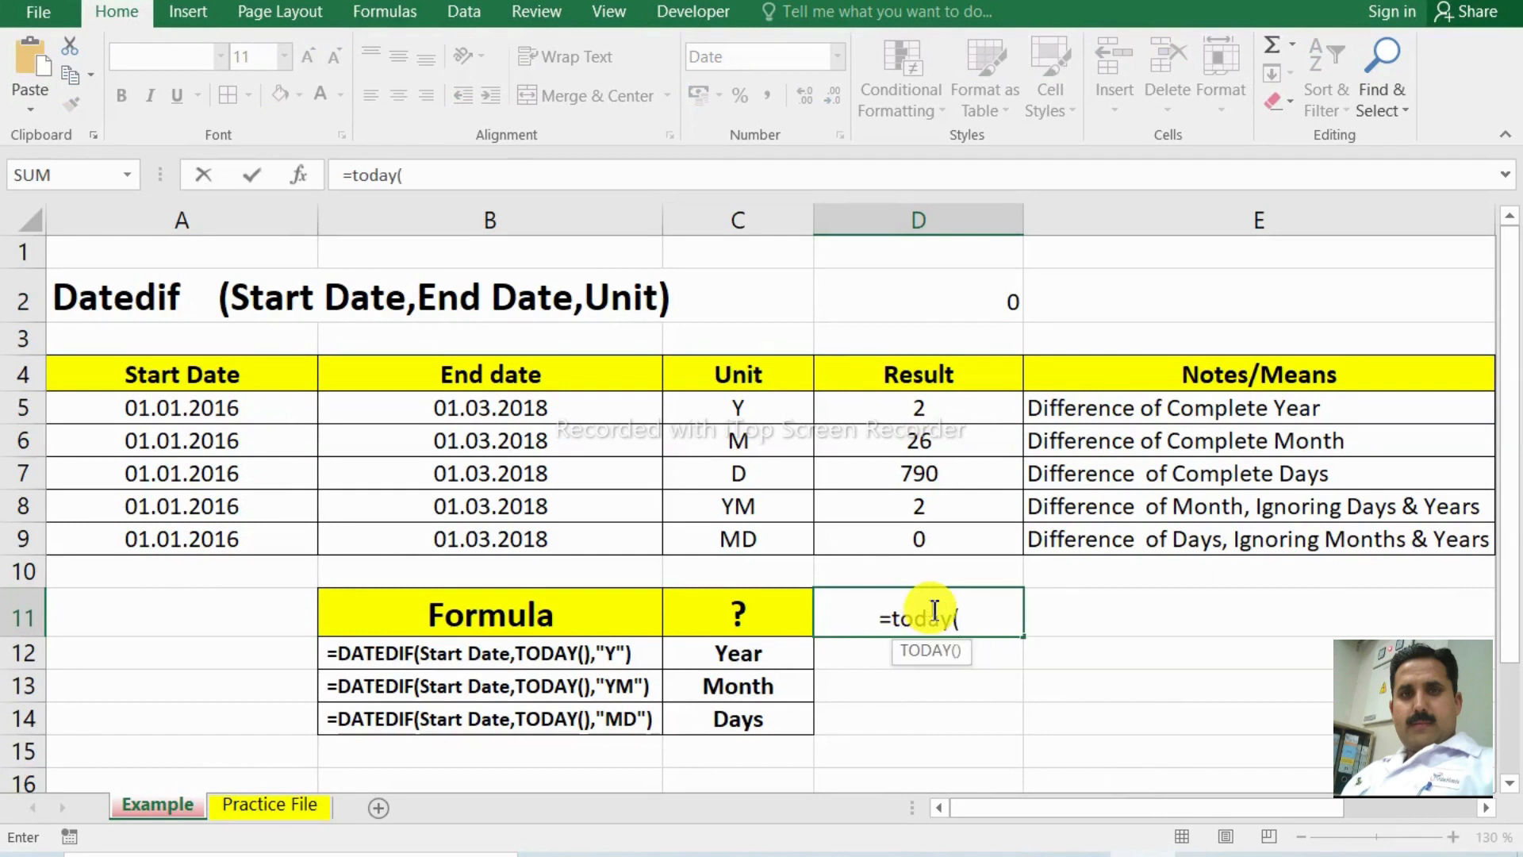
text())
key(Return)
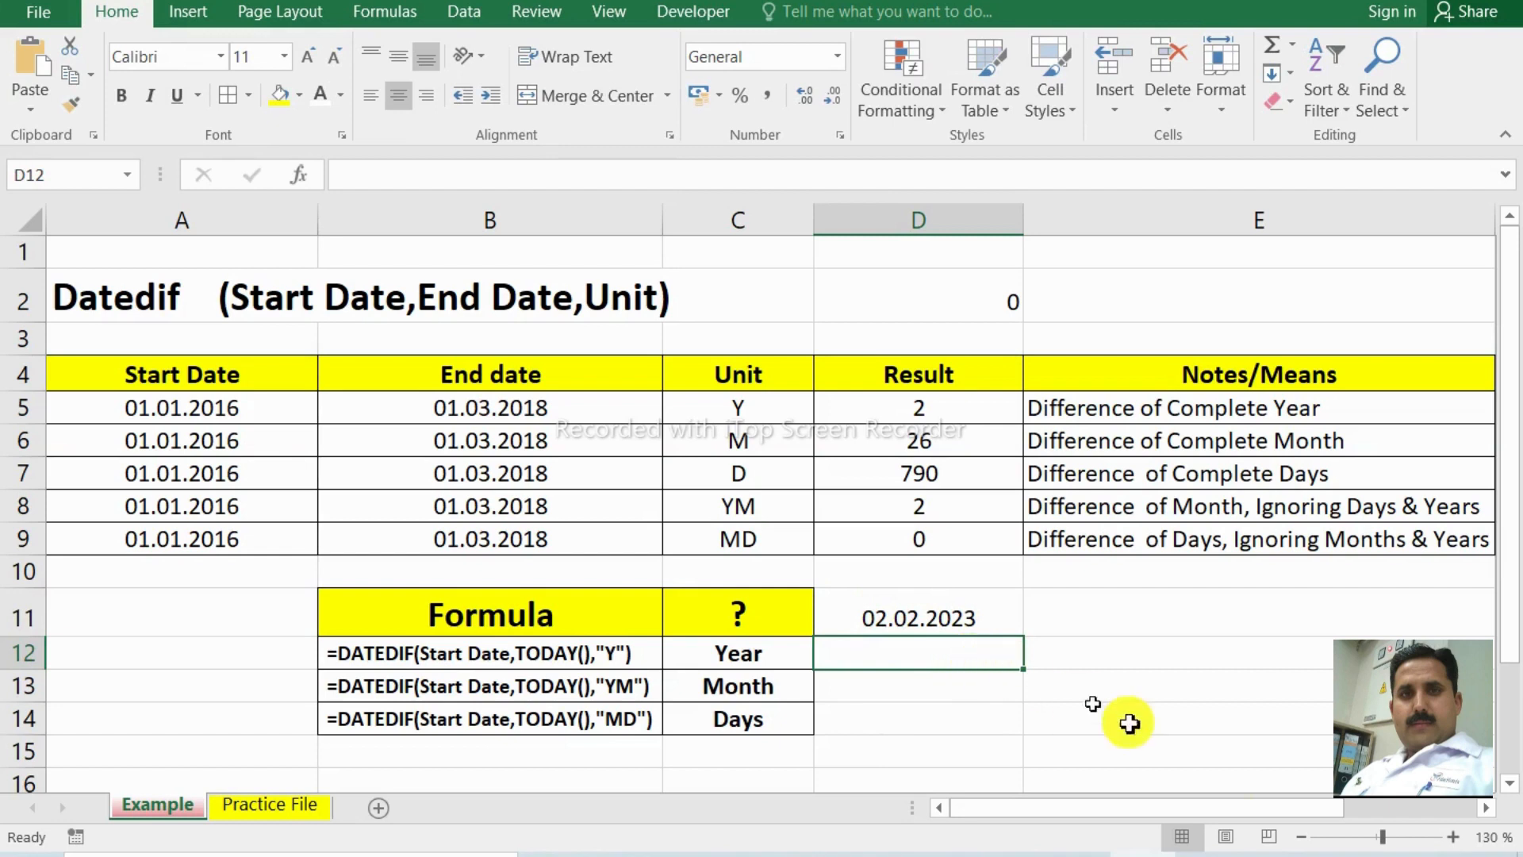
Delete the TODAY formula from D11.
mouse_move(1405, 855)
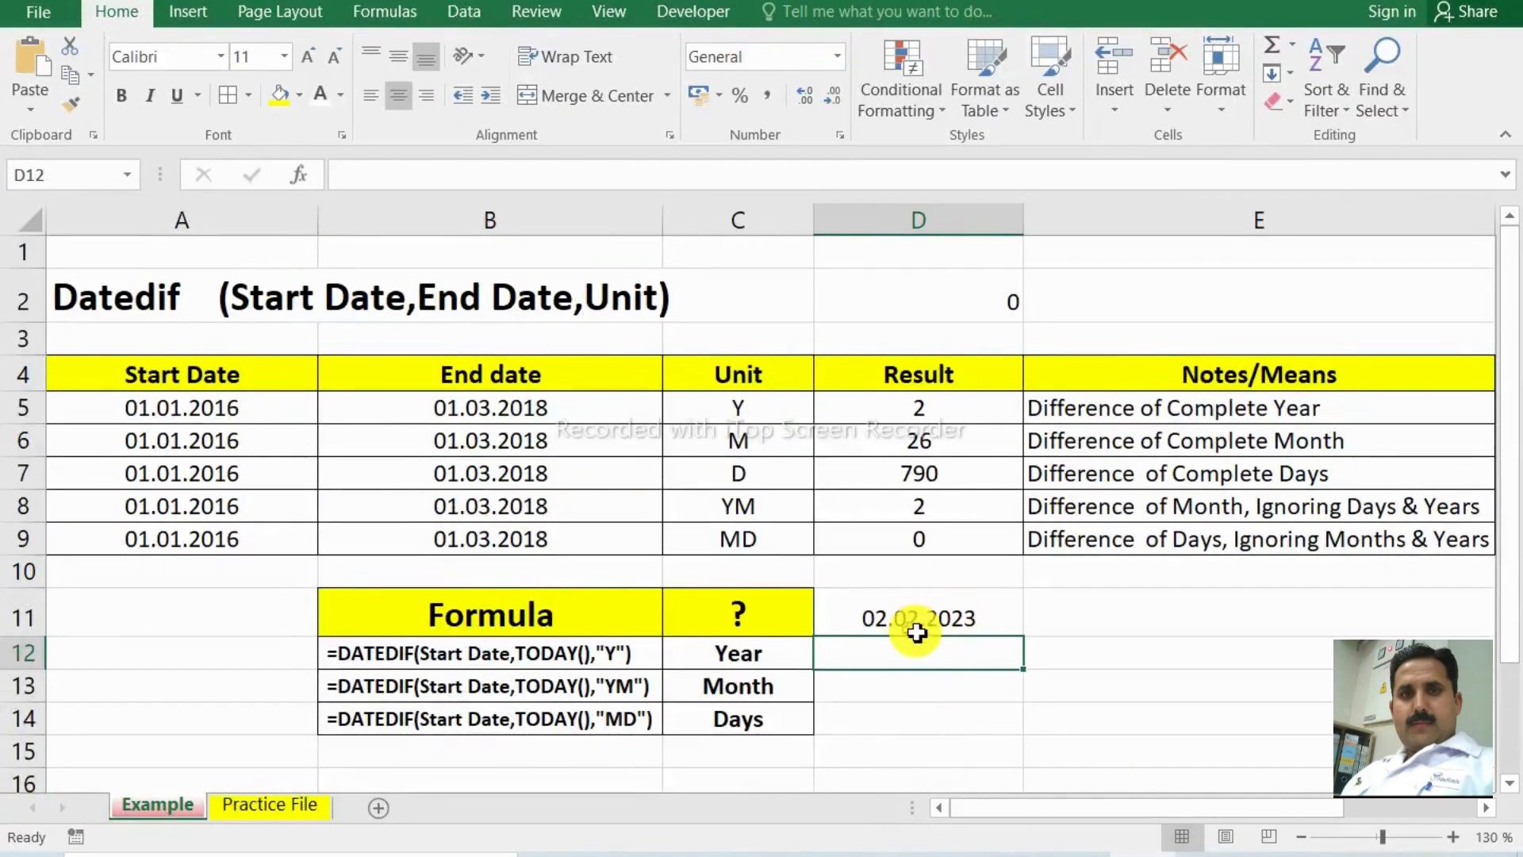
click(956, 620)
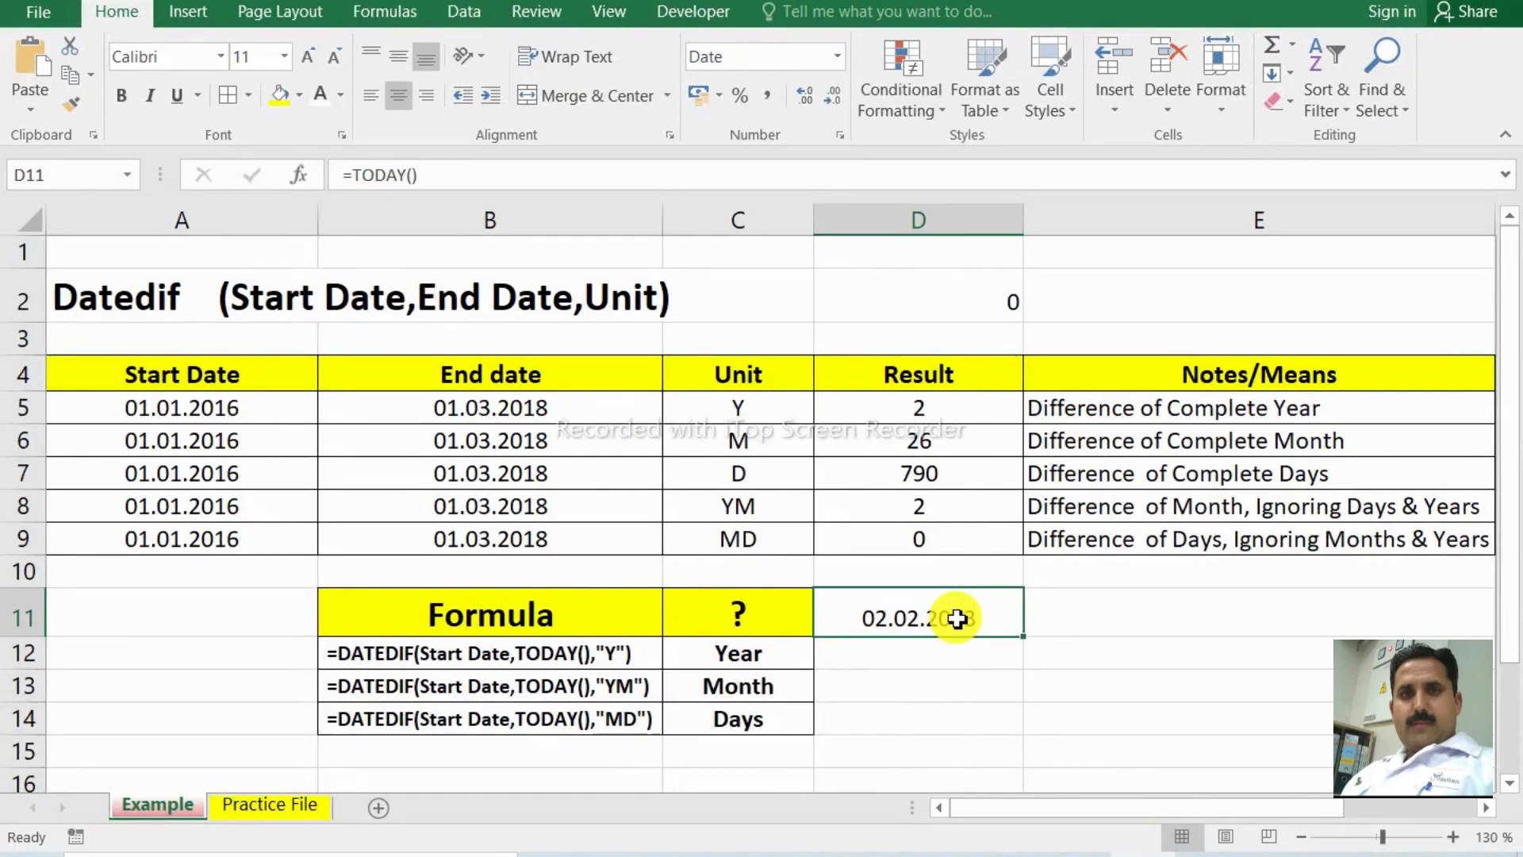
key(Delete)
Start a DATEDIF formula in D12, beside the Year label, with A5 as the start date.
click(959, 650)
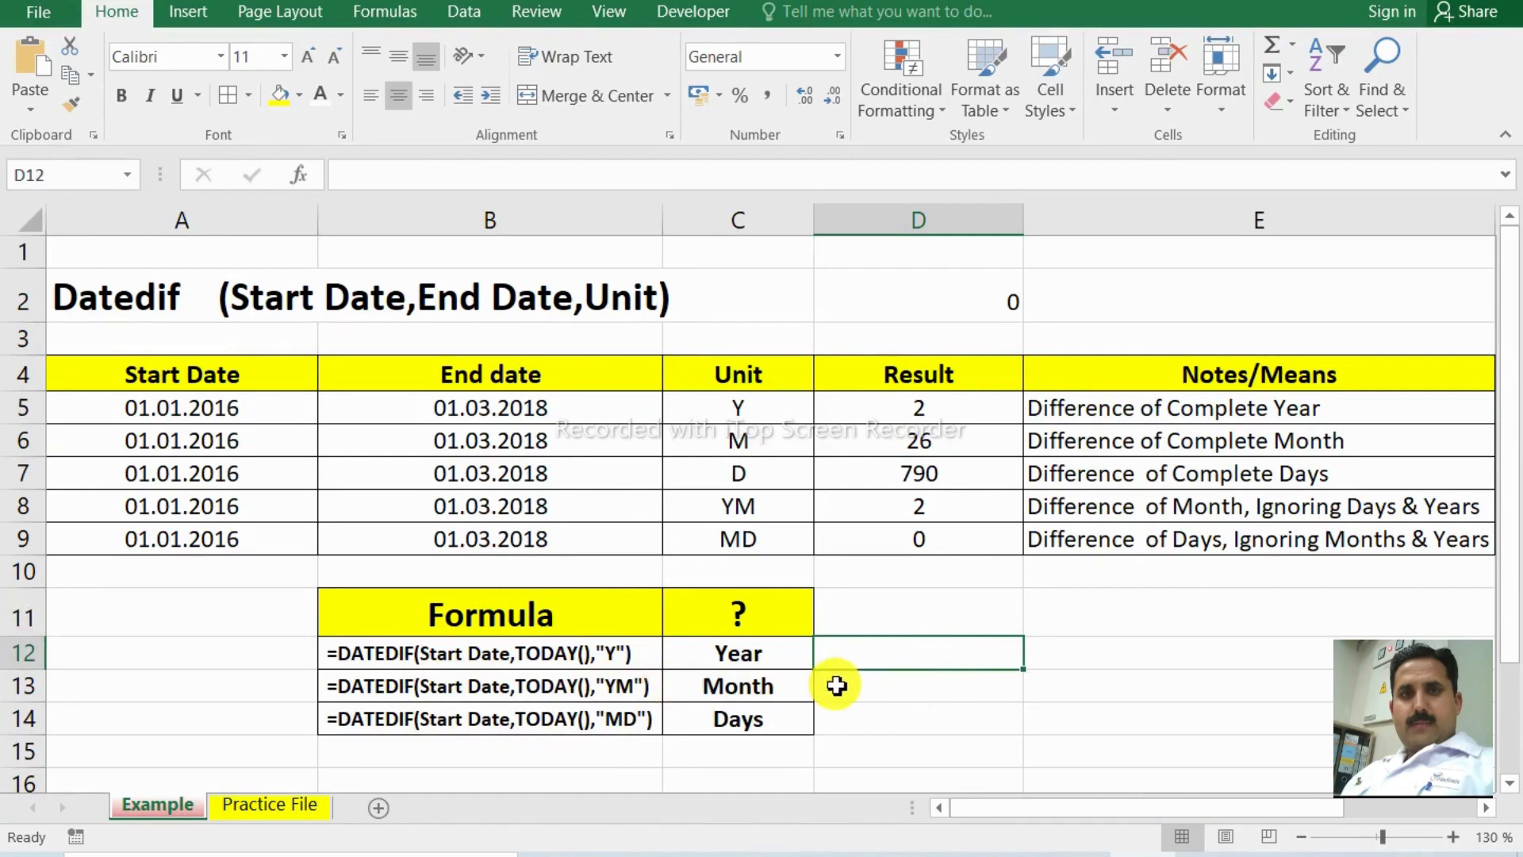
text(=date)
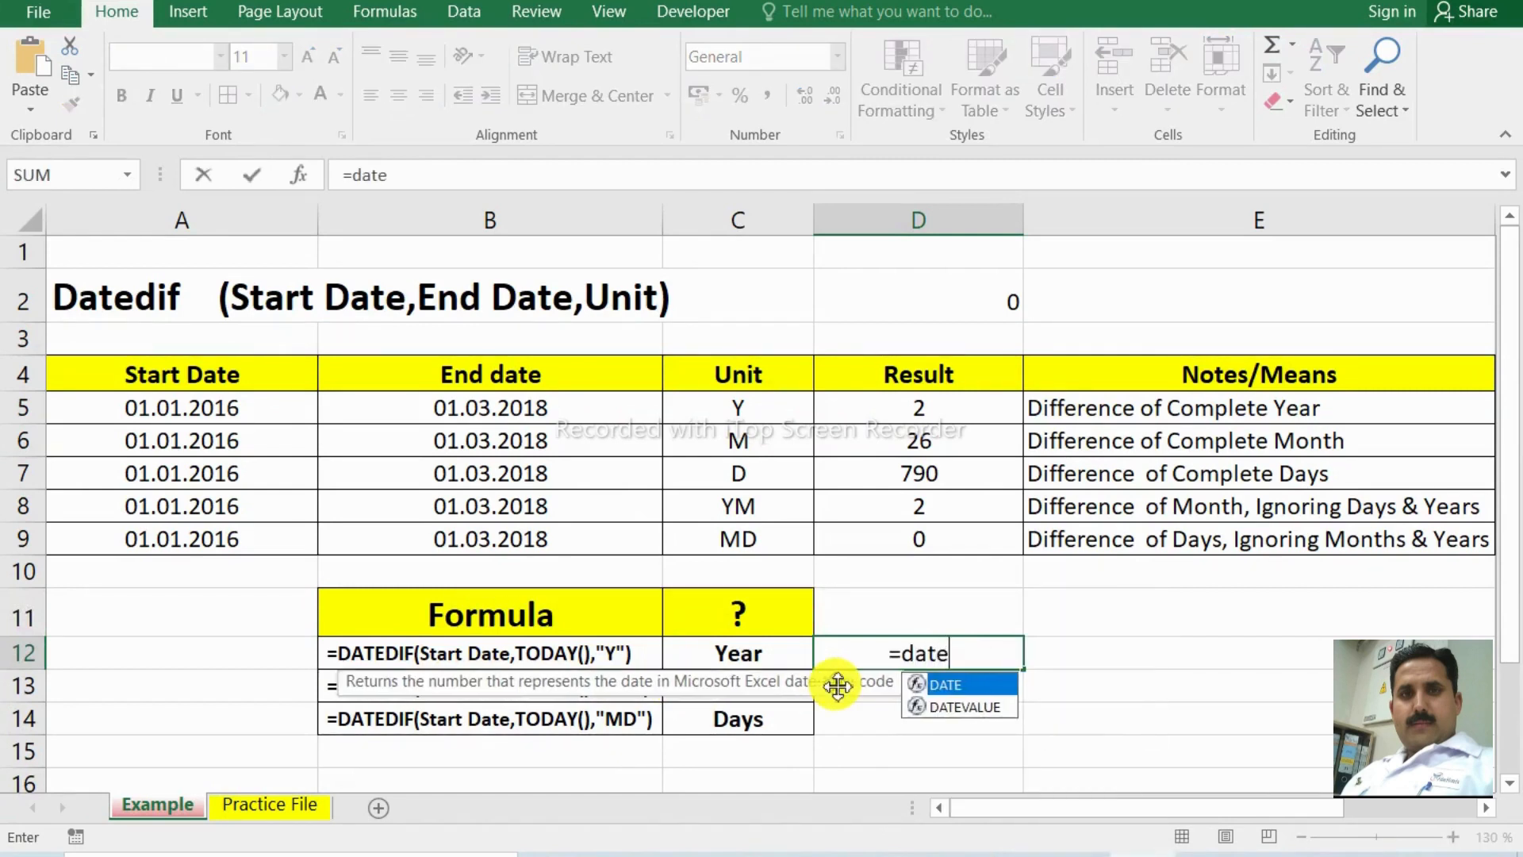
text(dif)
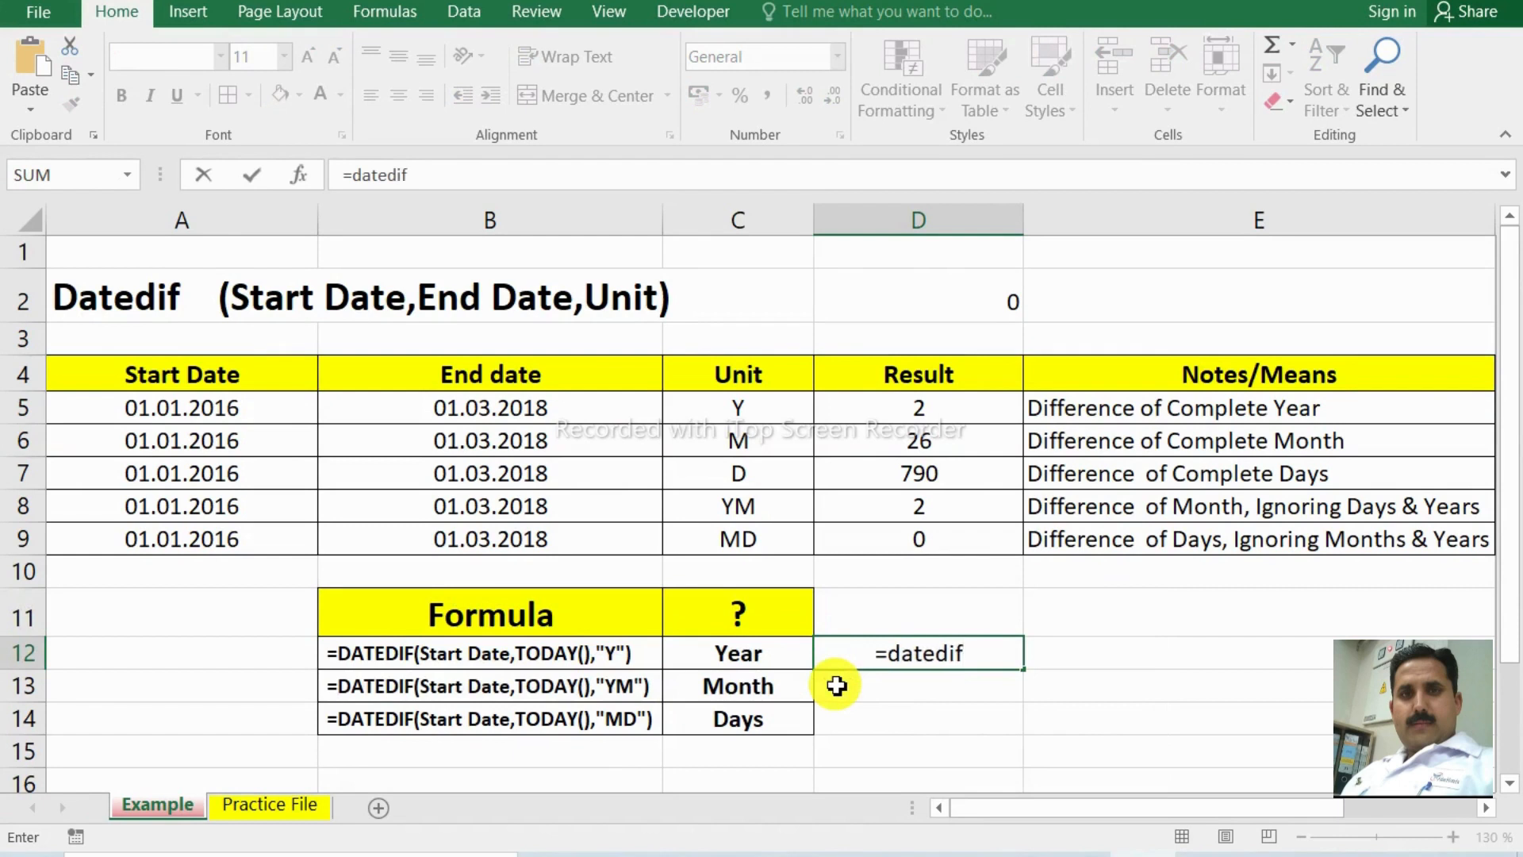
text(()
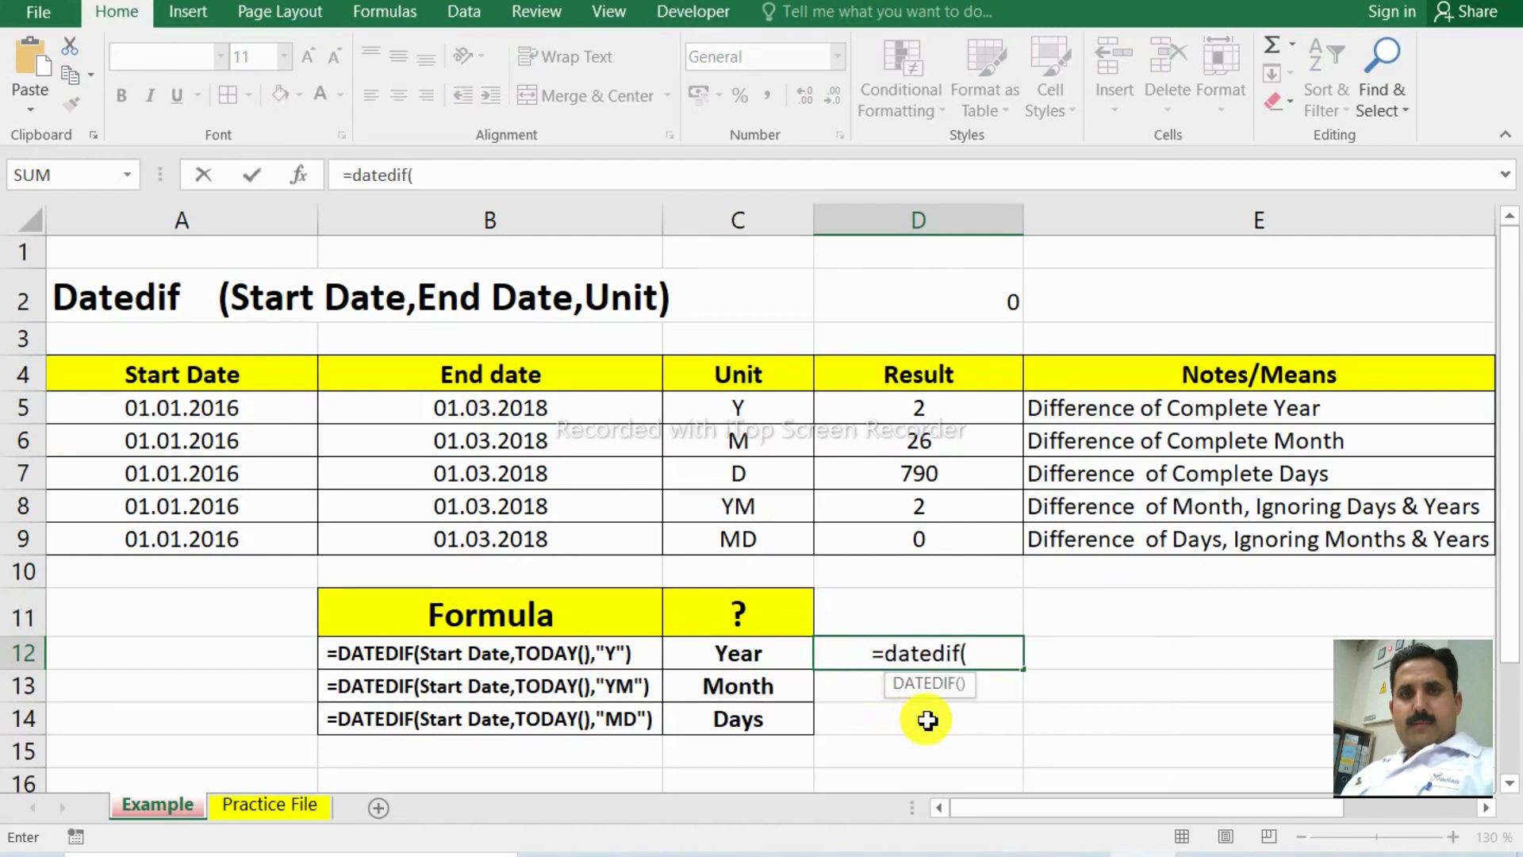
click(173, 405)
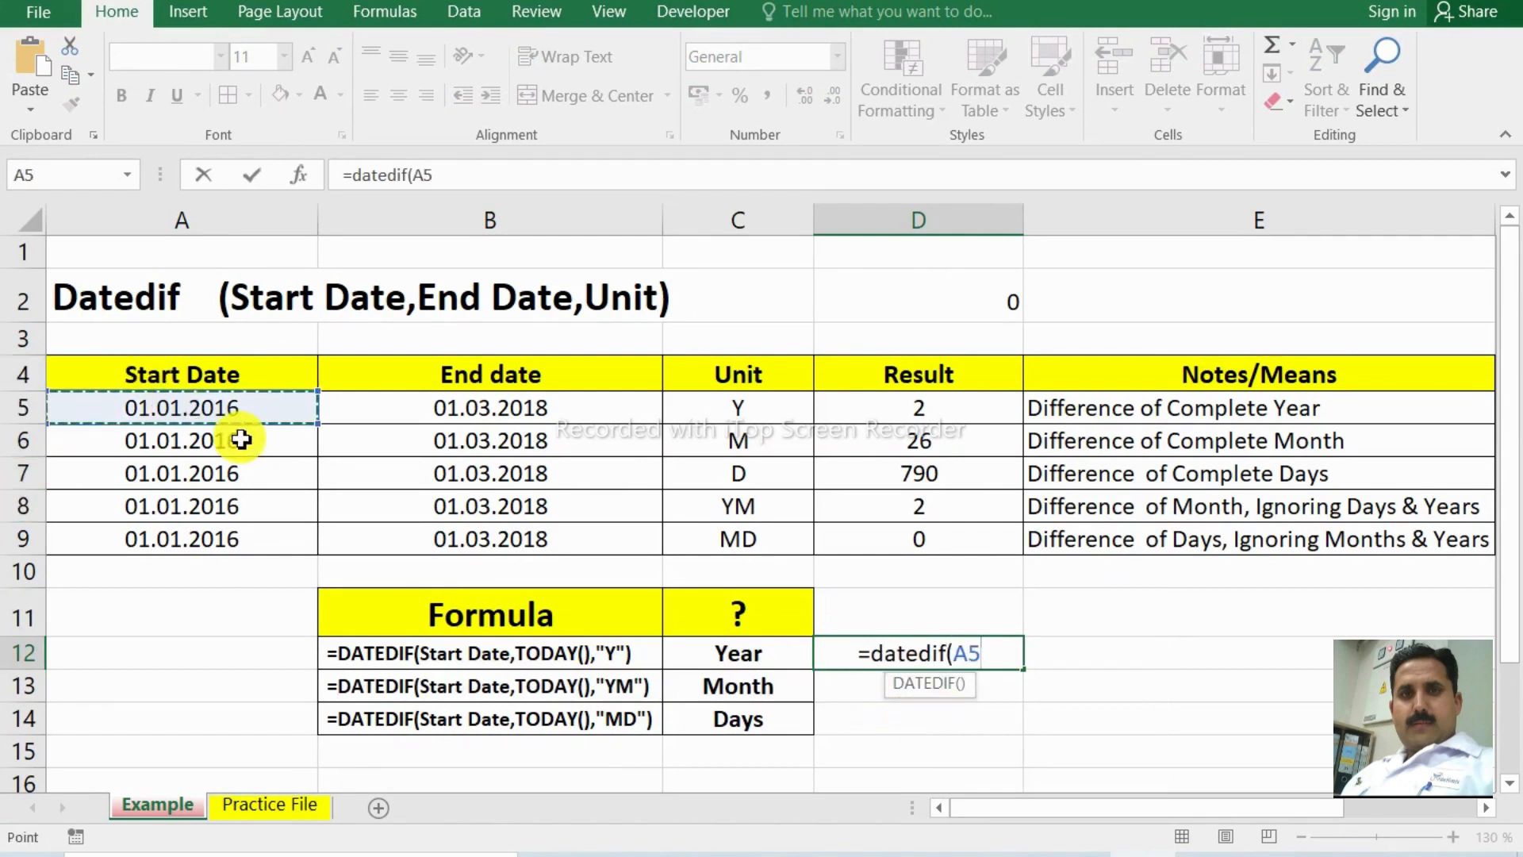
text(,)
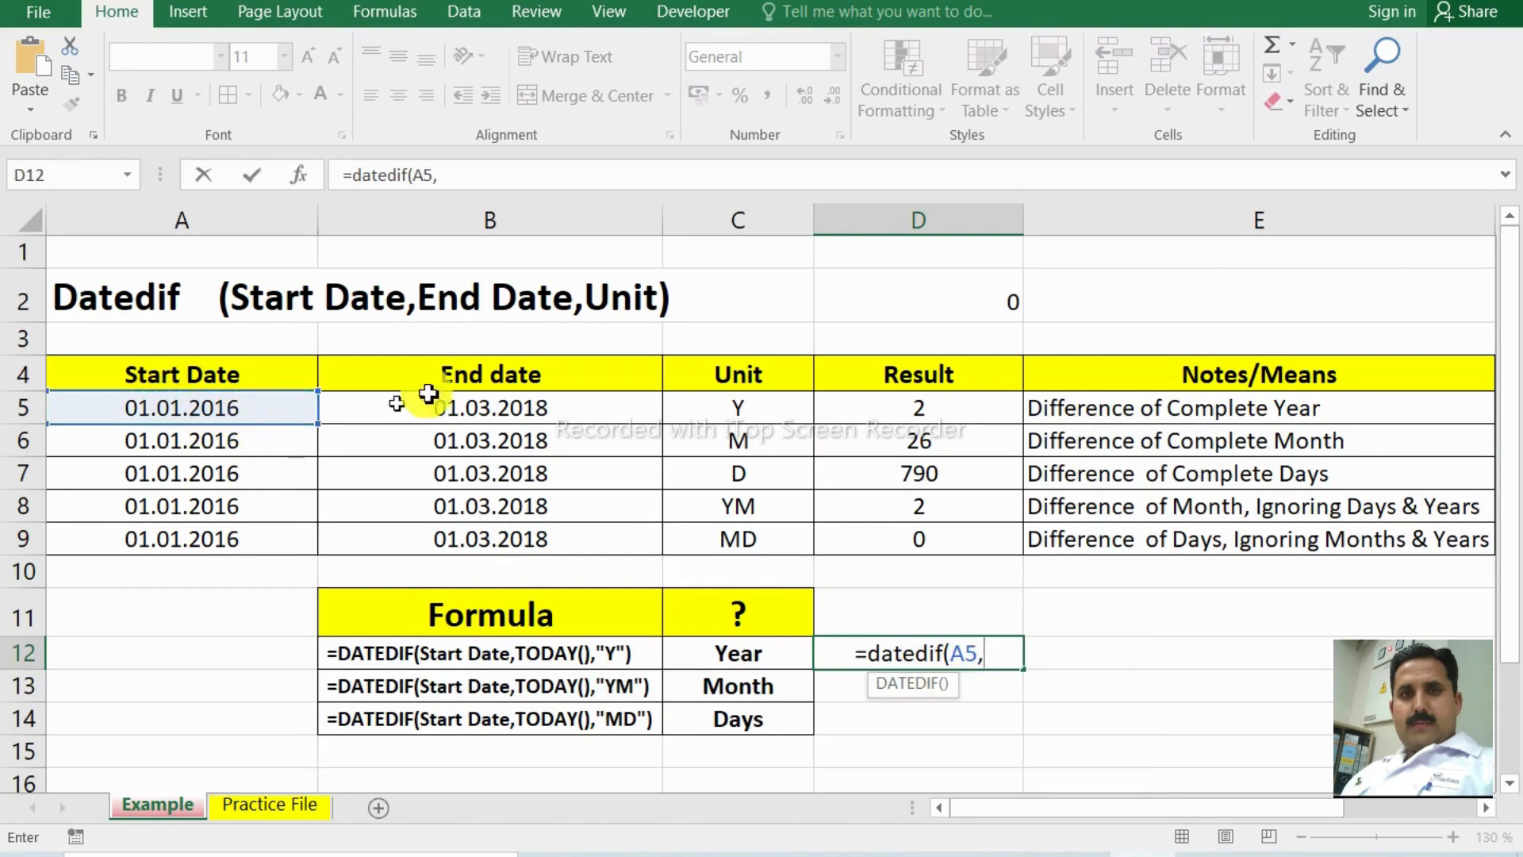
click(513, 410)
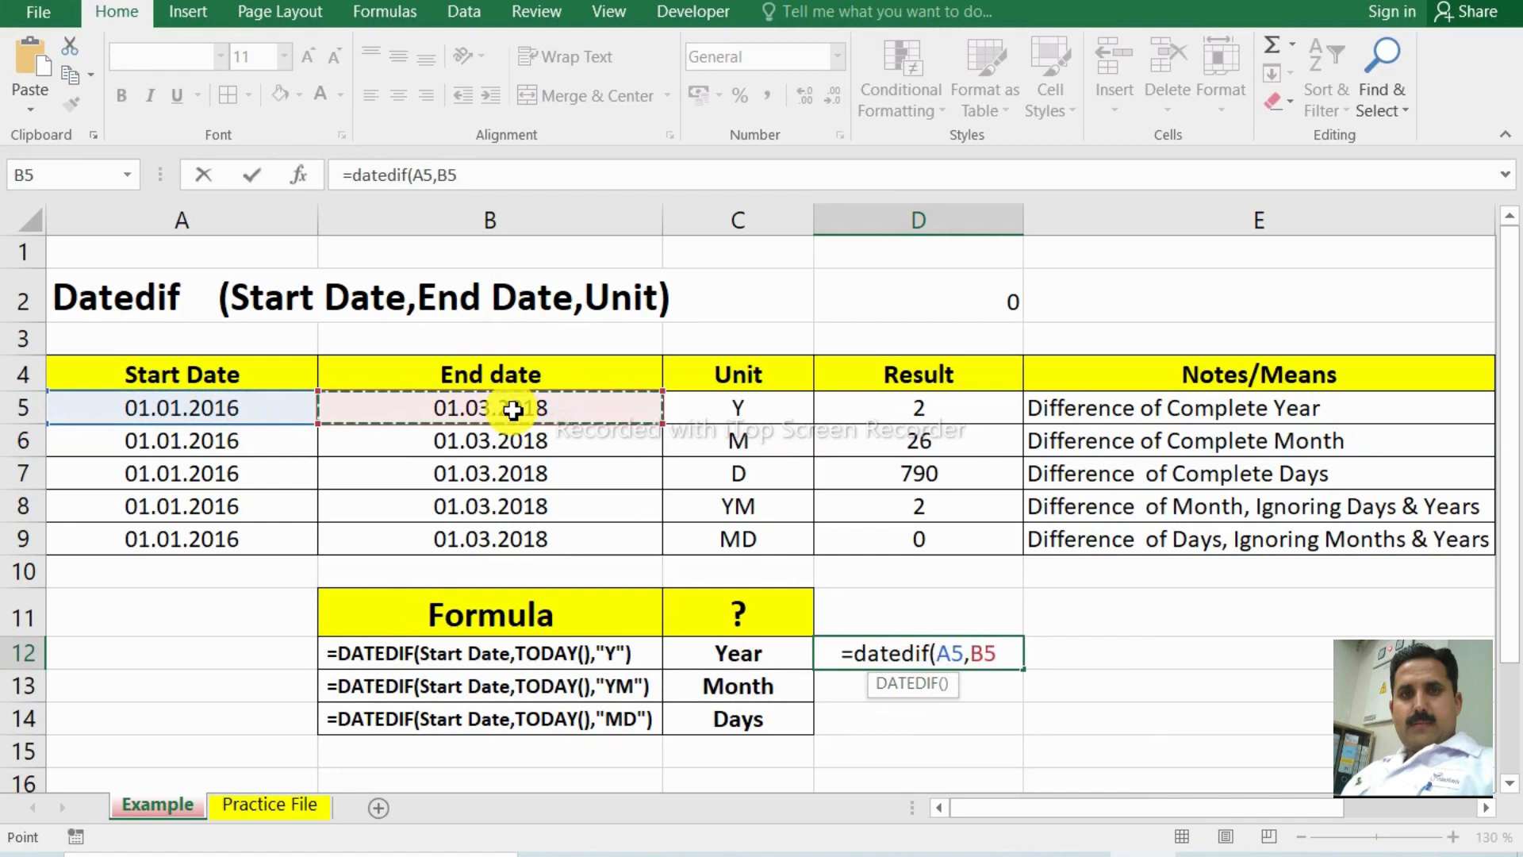
key(BackSpace)
key(BackSpace)
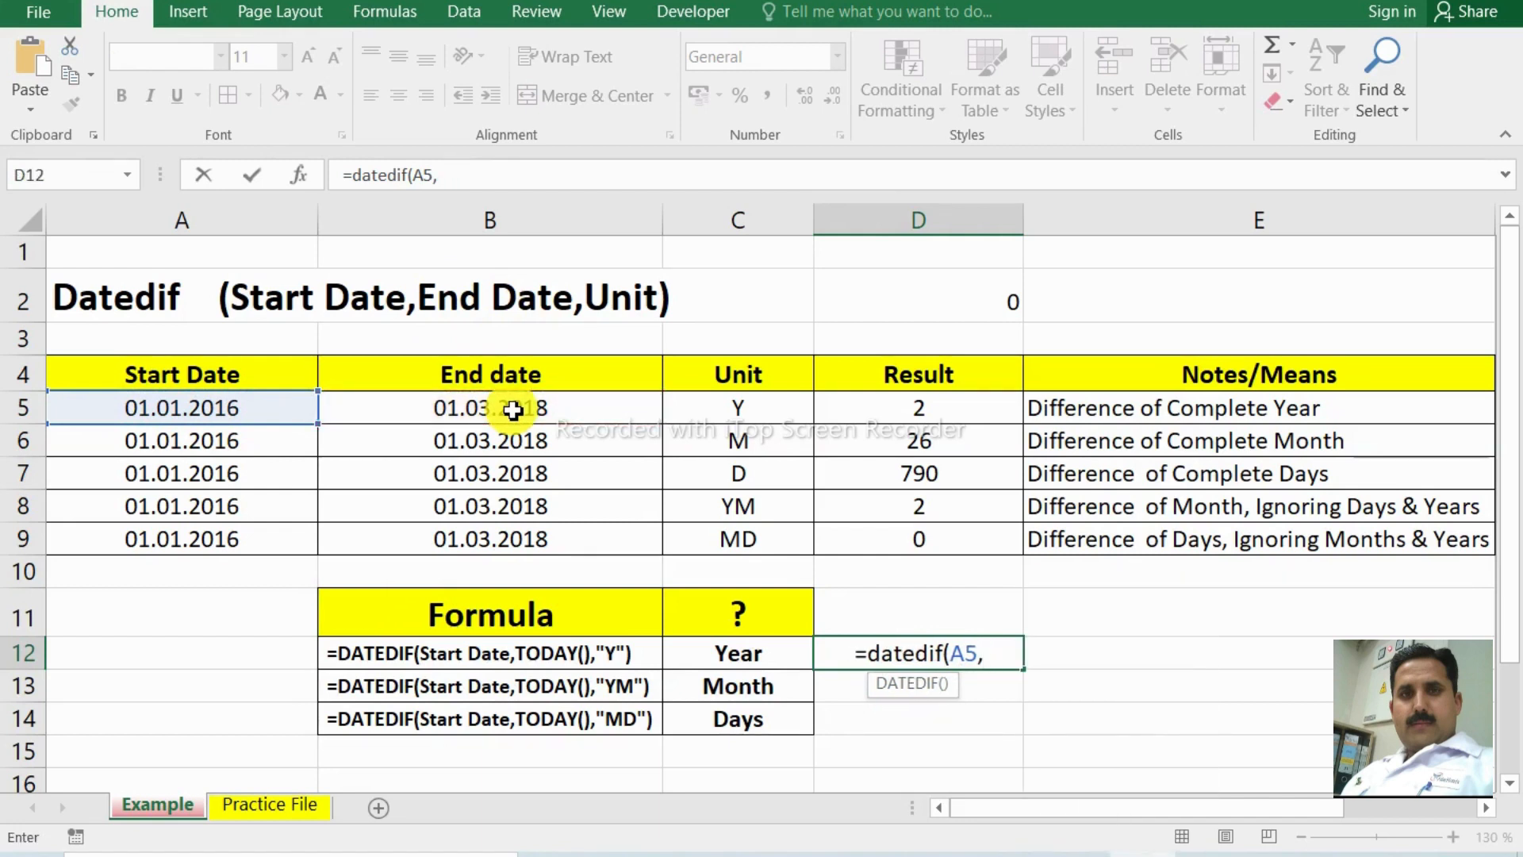
Complete the DATEDIF formula in D12 with TODAY() as the end date and "Y" as the unit.
text(to)
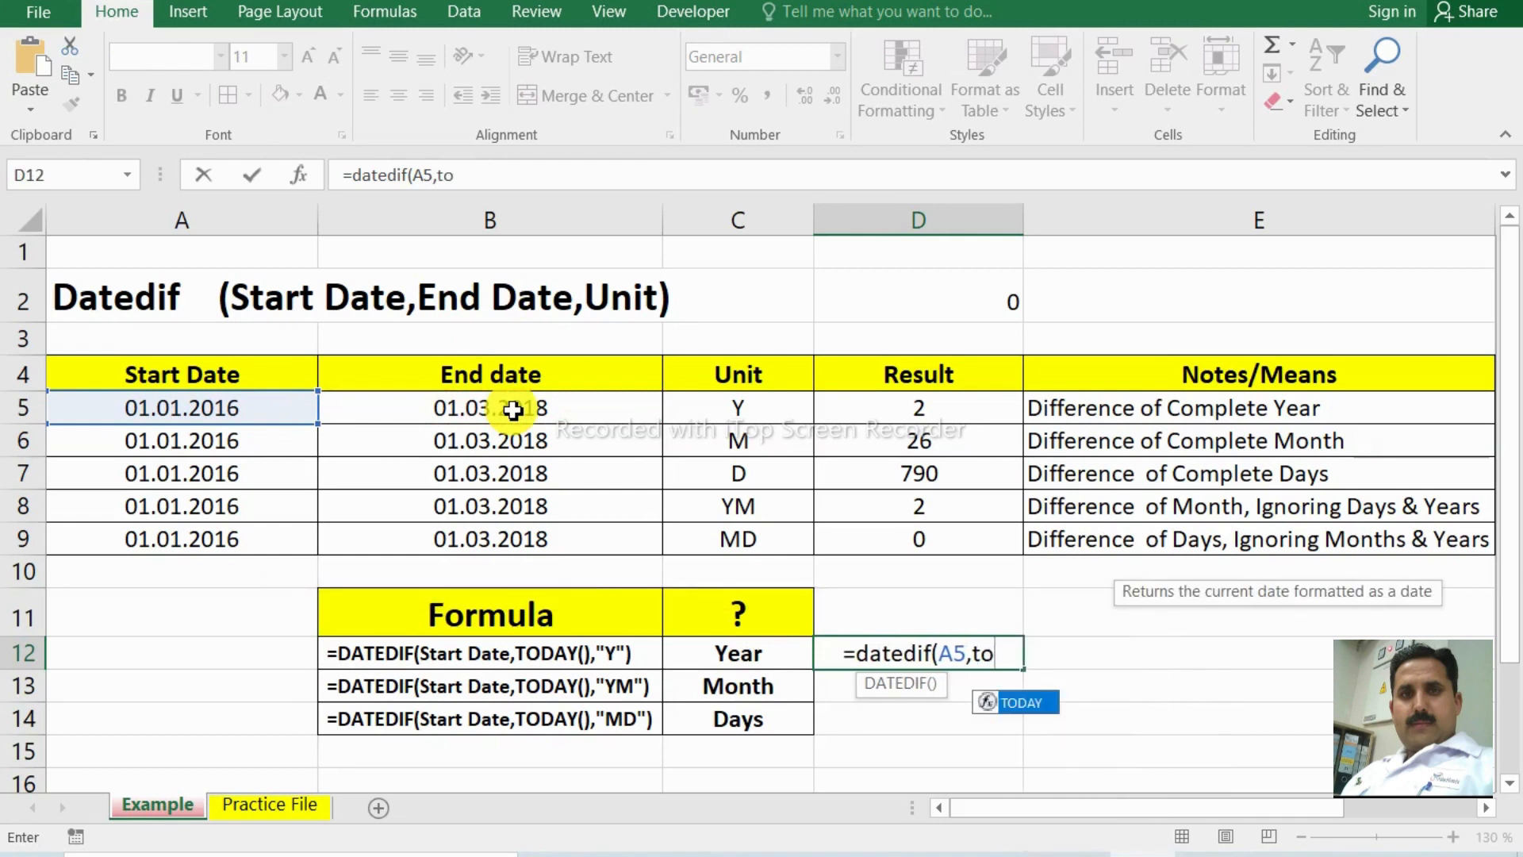
text(day)
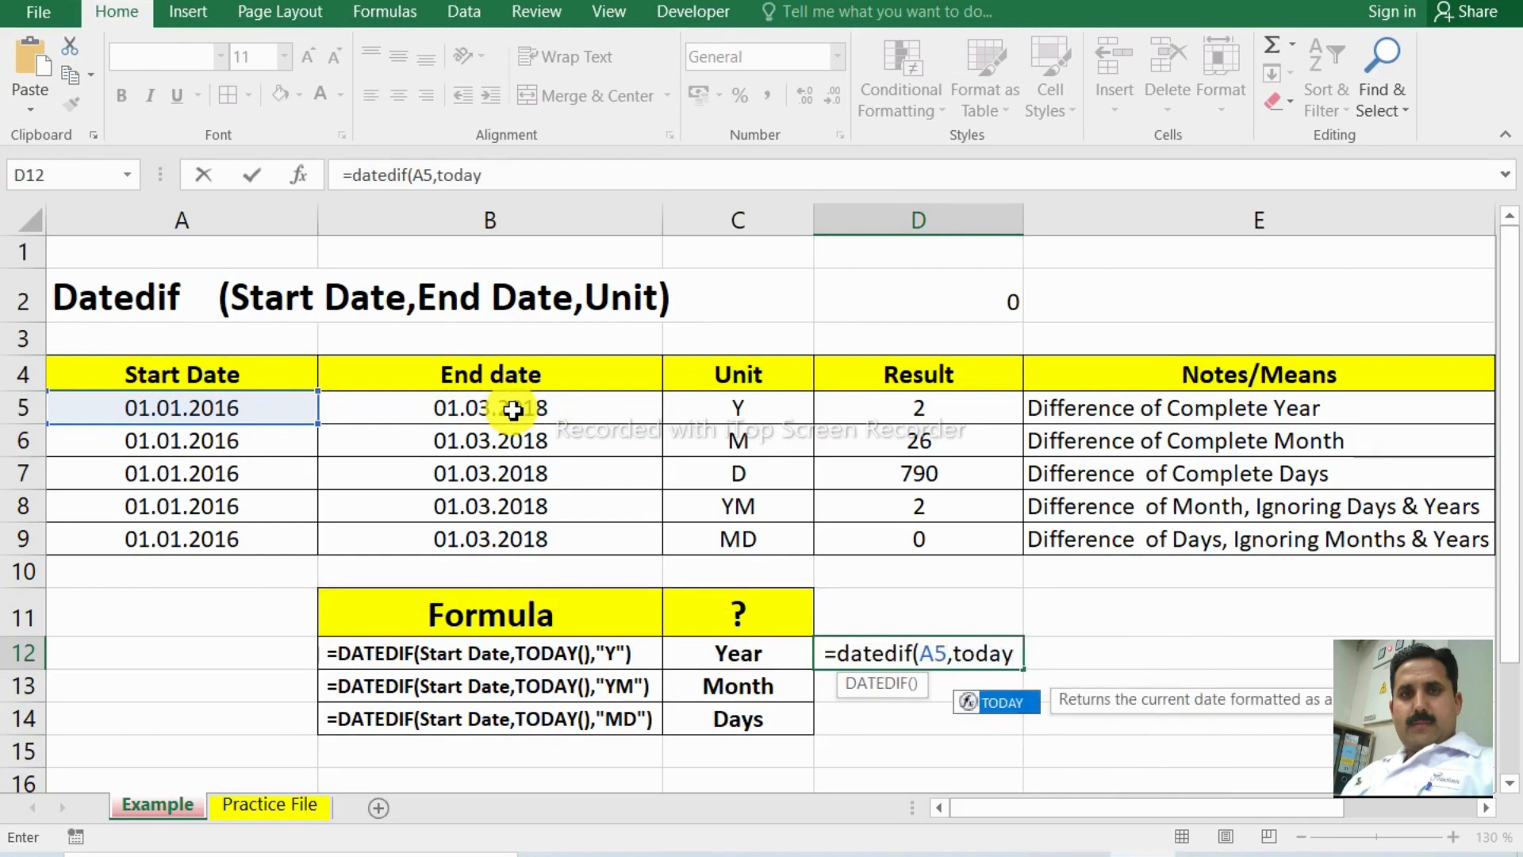
text(())
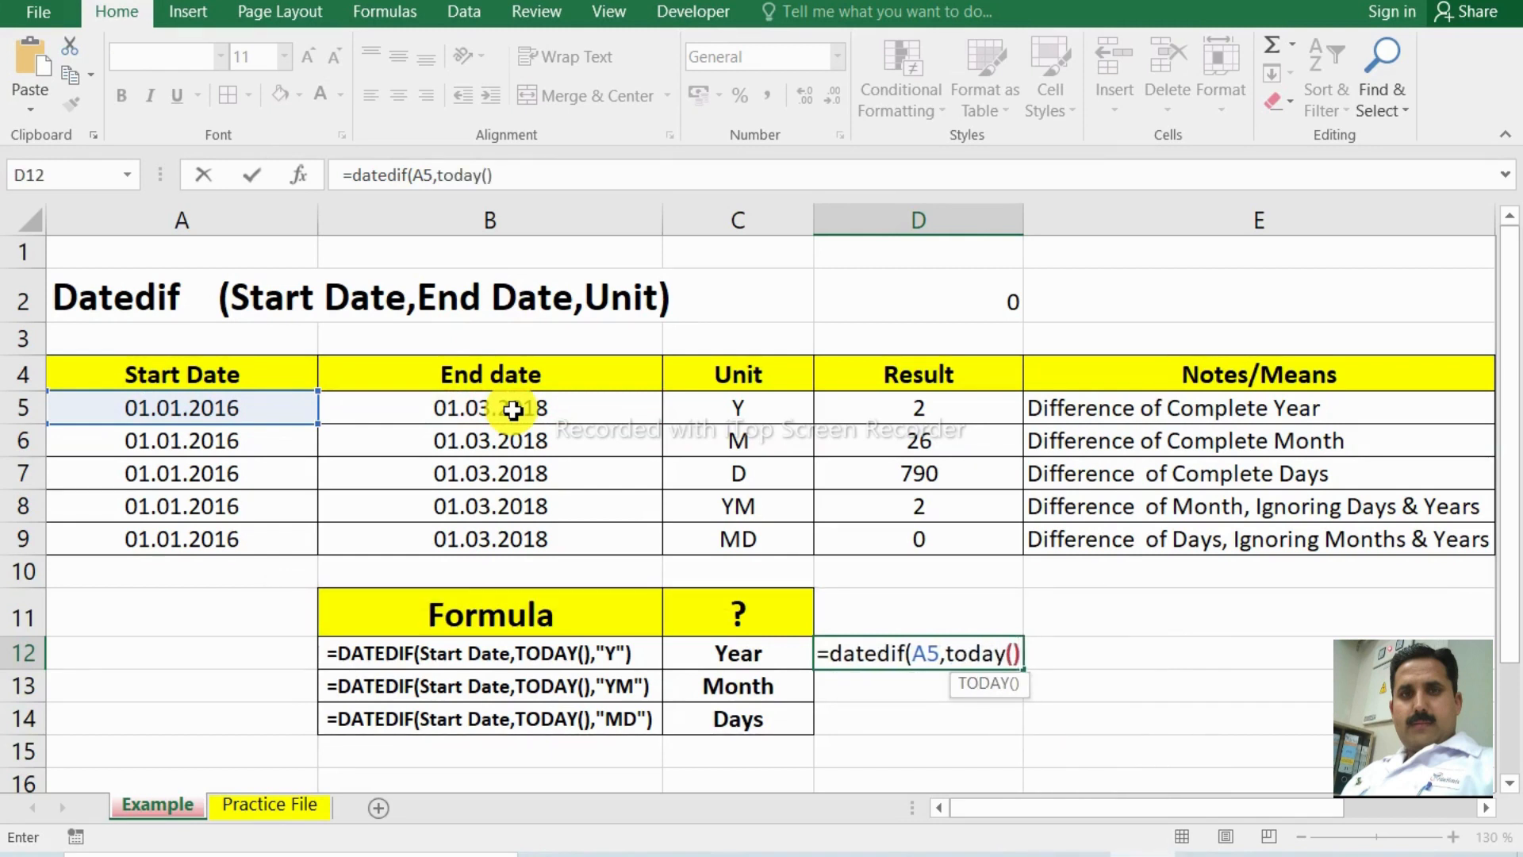
text(,)
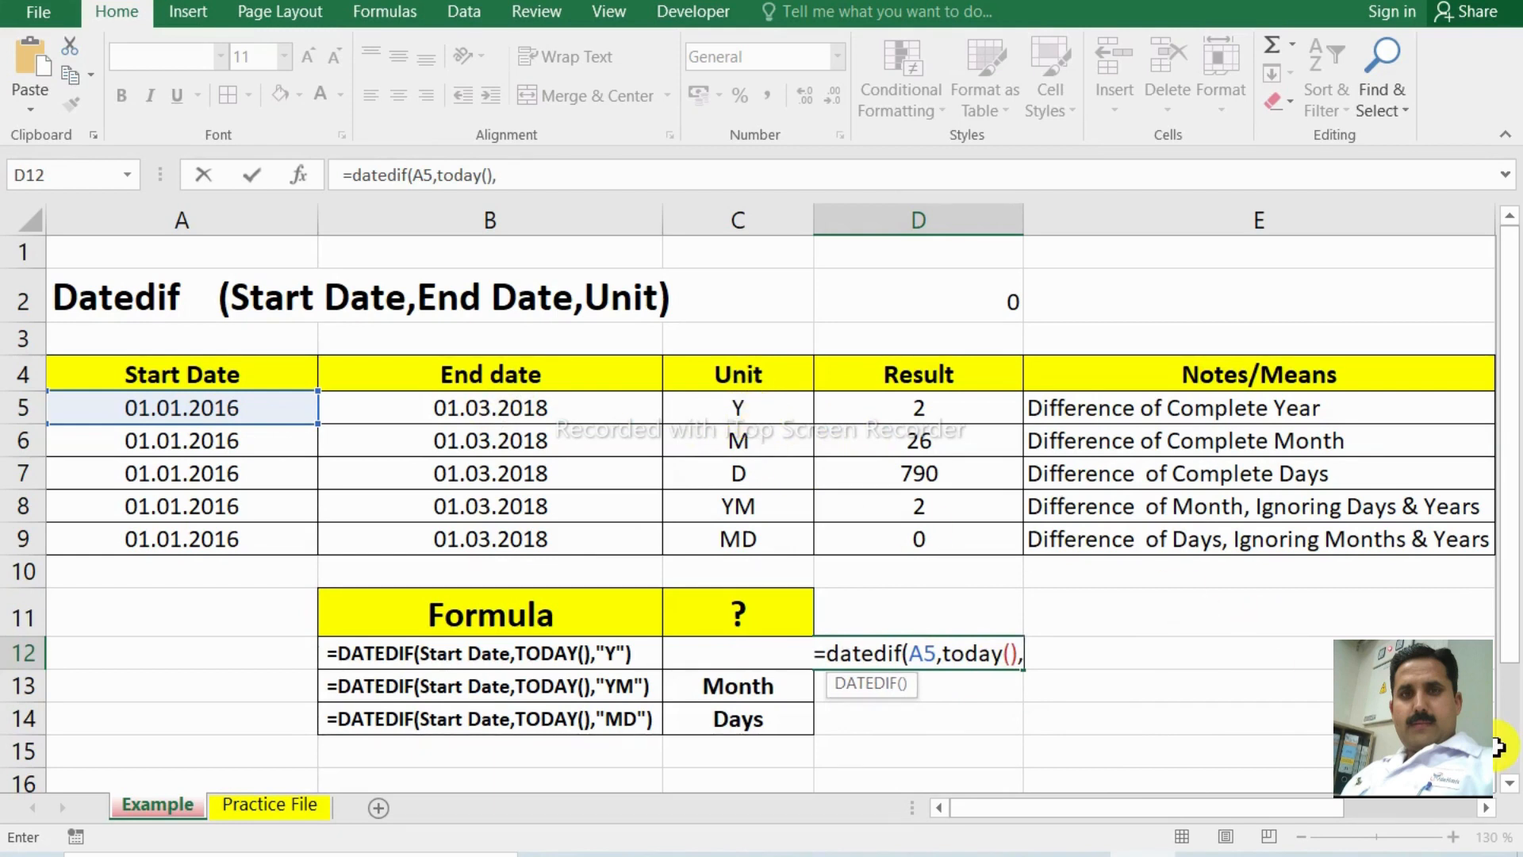
text("Y)
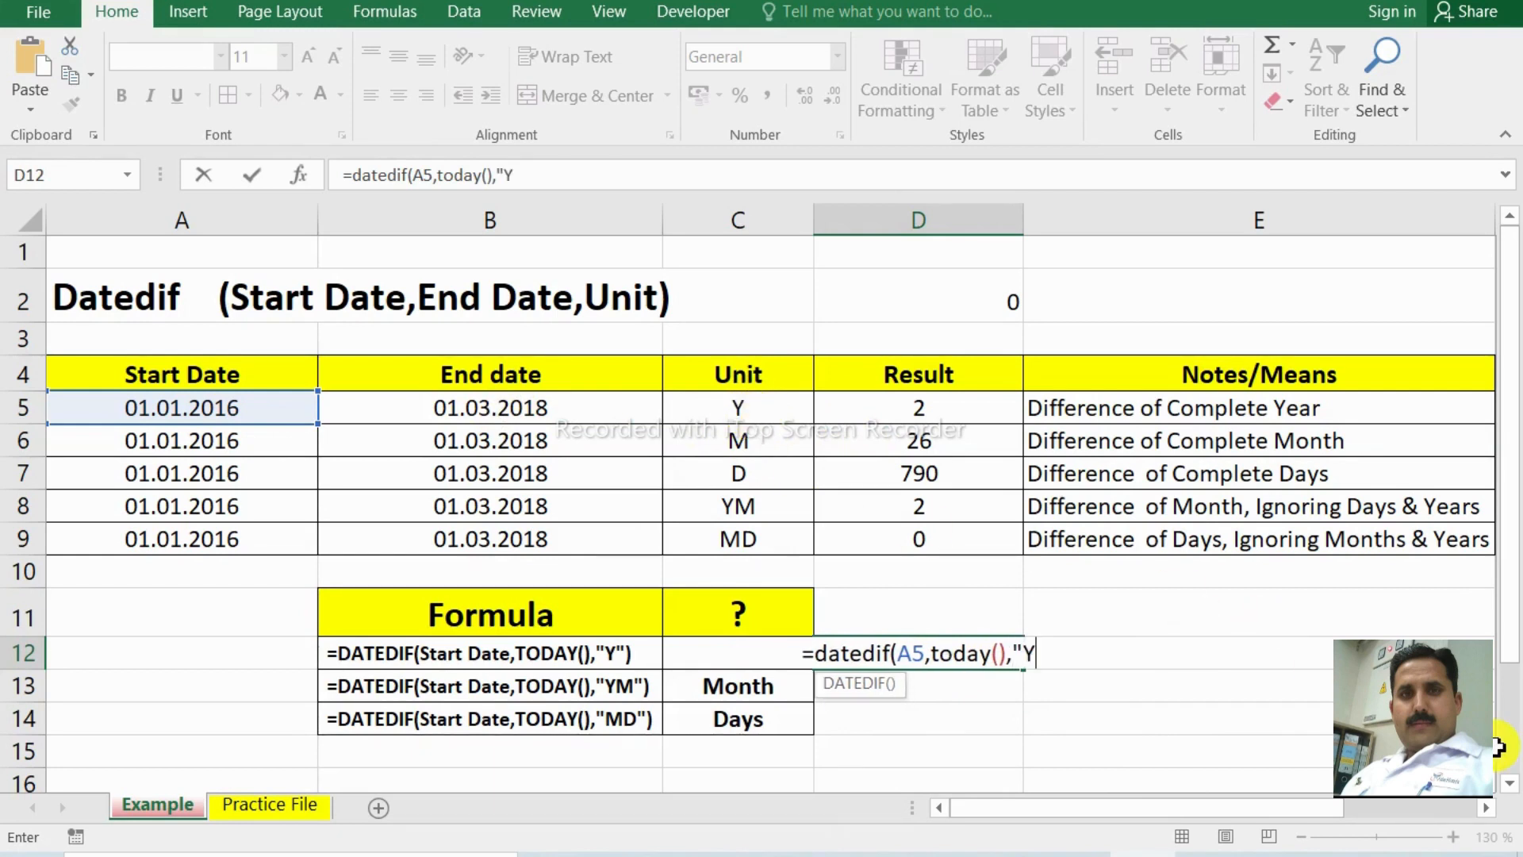
text("))
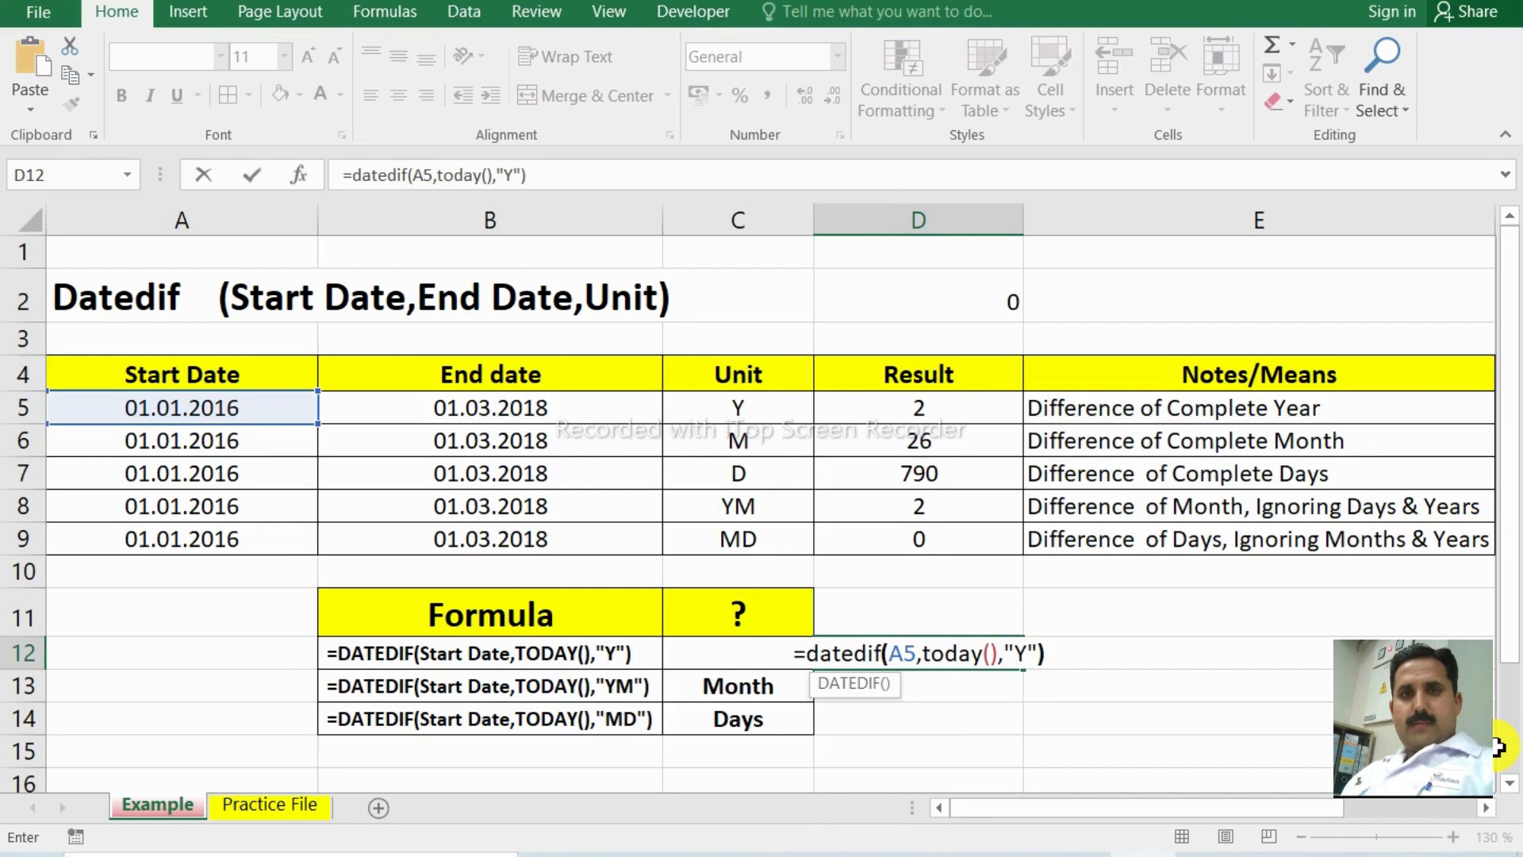
key(Return)
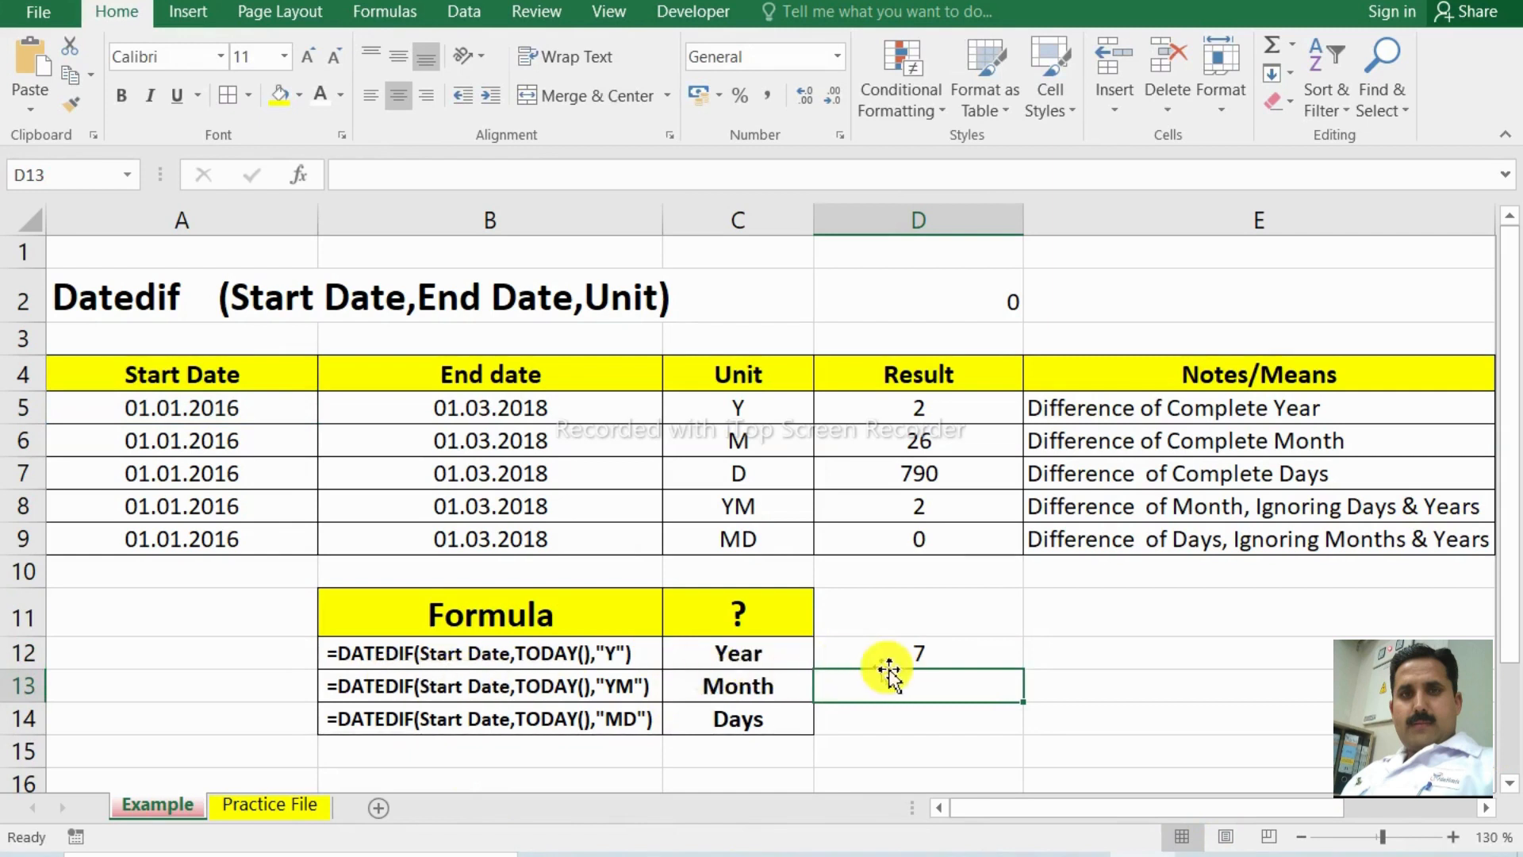
Examine the year result in D12, its start date in A5 and the formula patterns in B11:B14.
drag(757, 655, 878, 657)
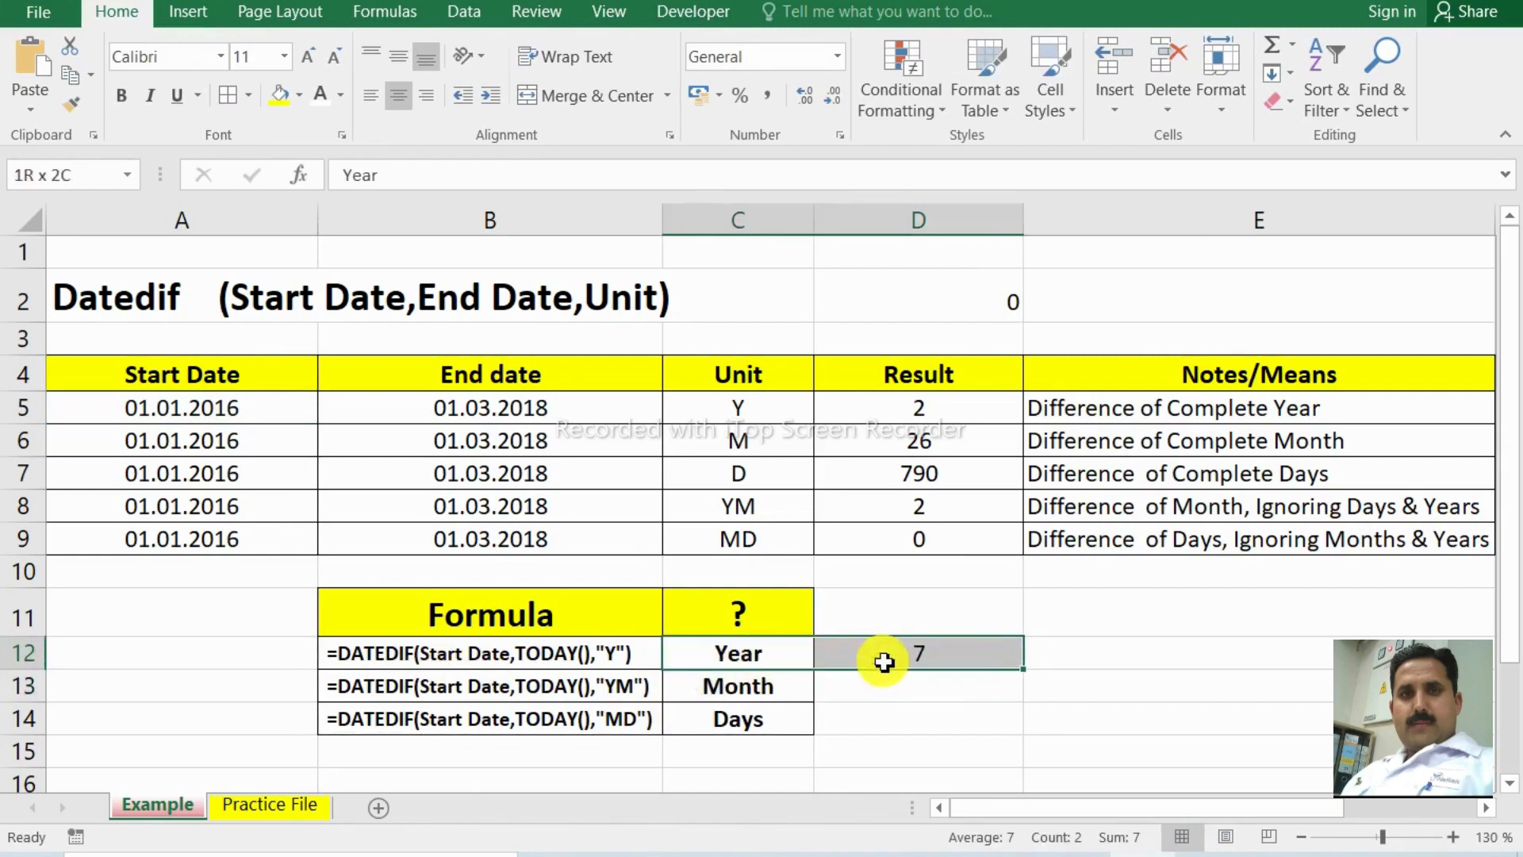
click(229, 408)
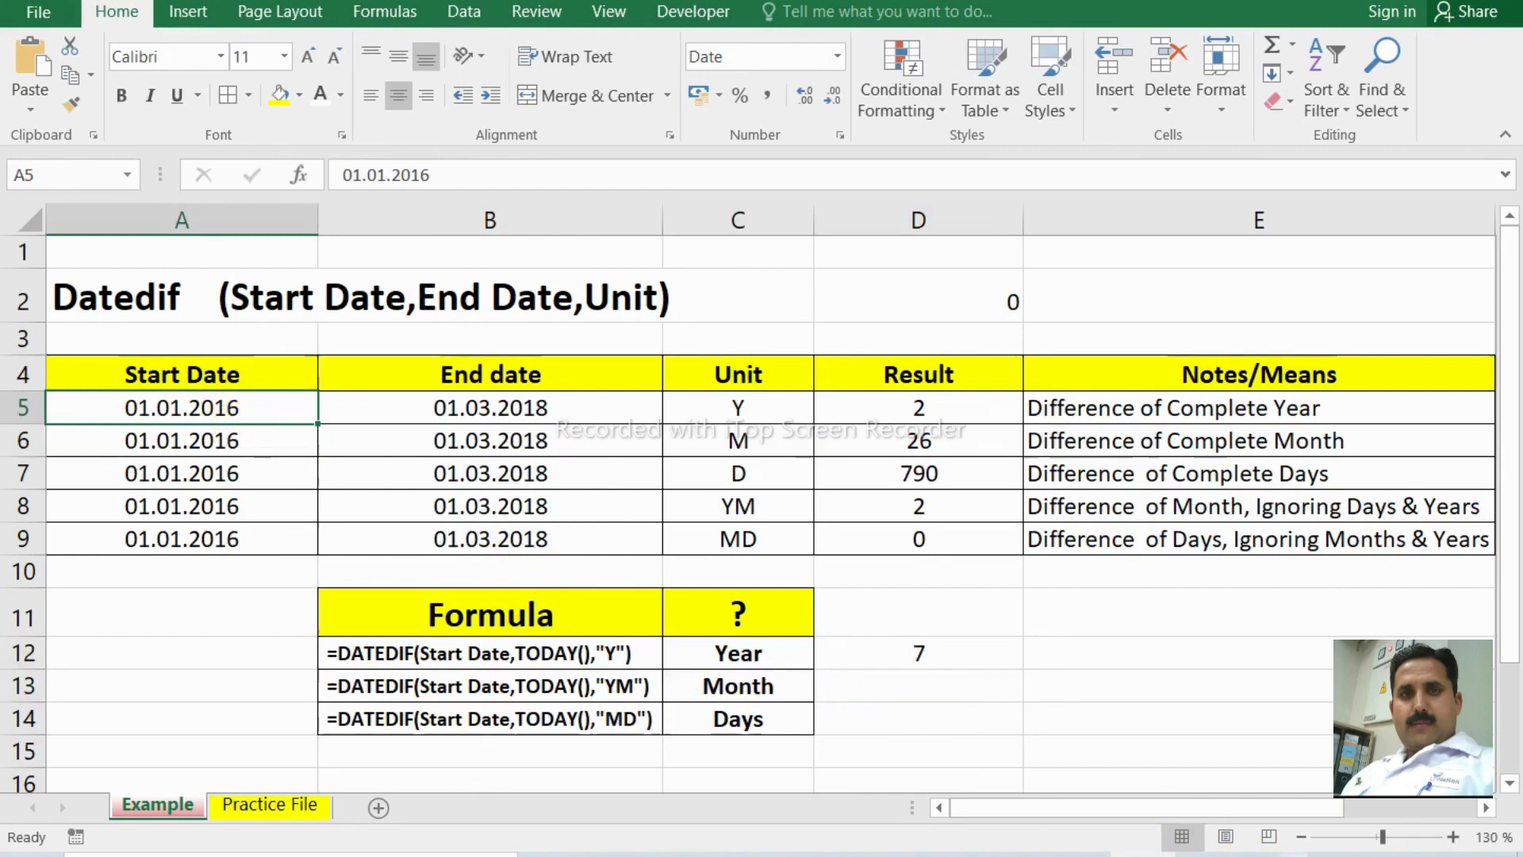
click(922, 655)
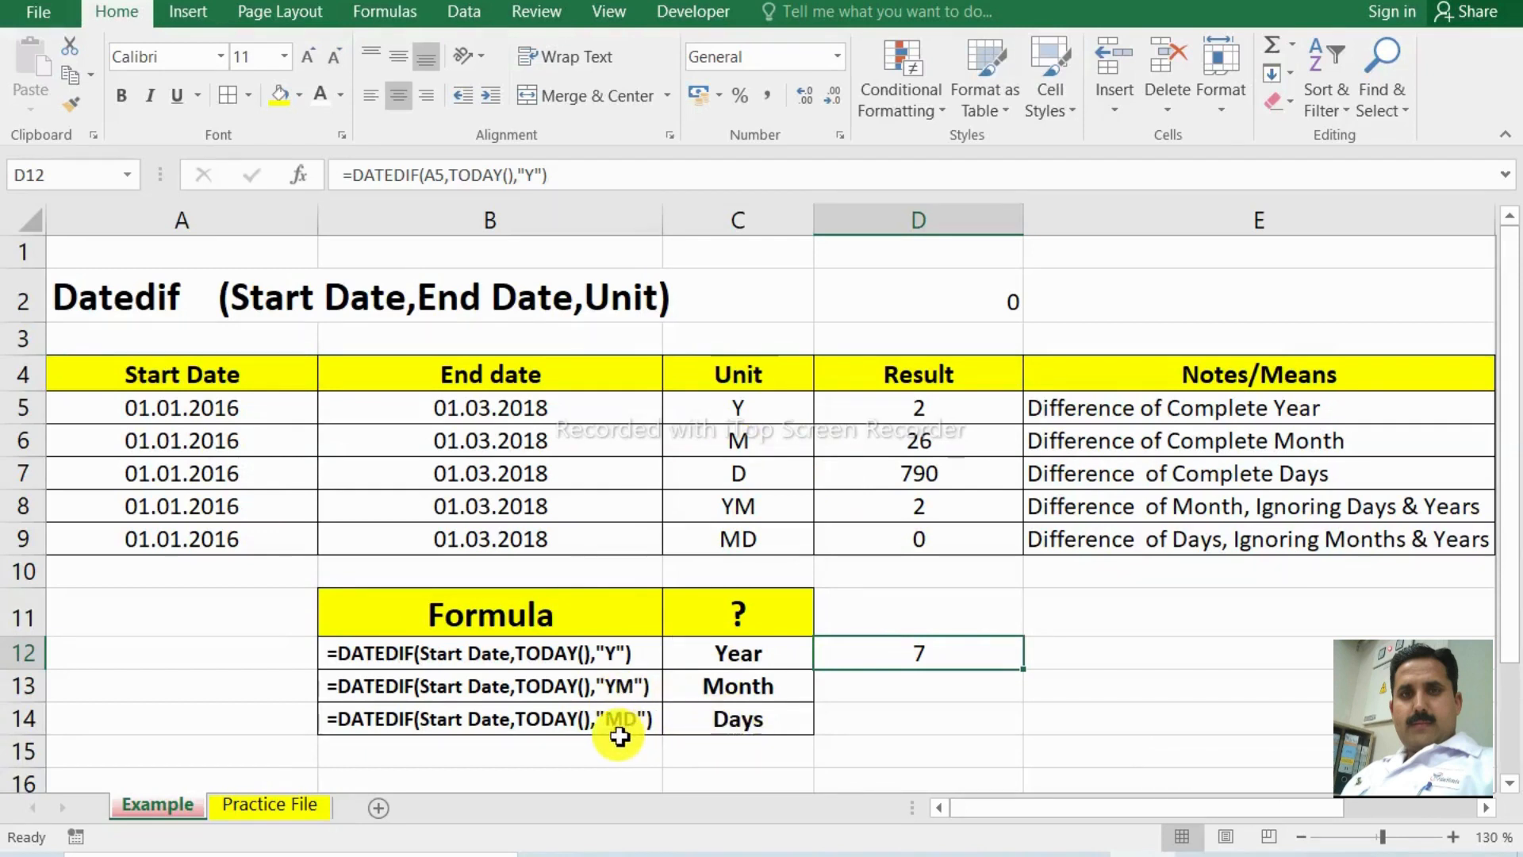
drag(578, 612, 564, 731)
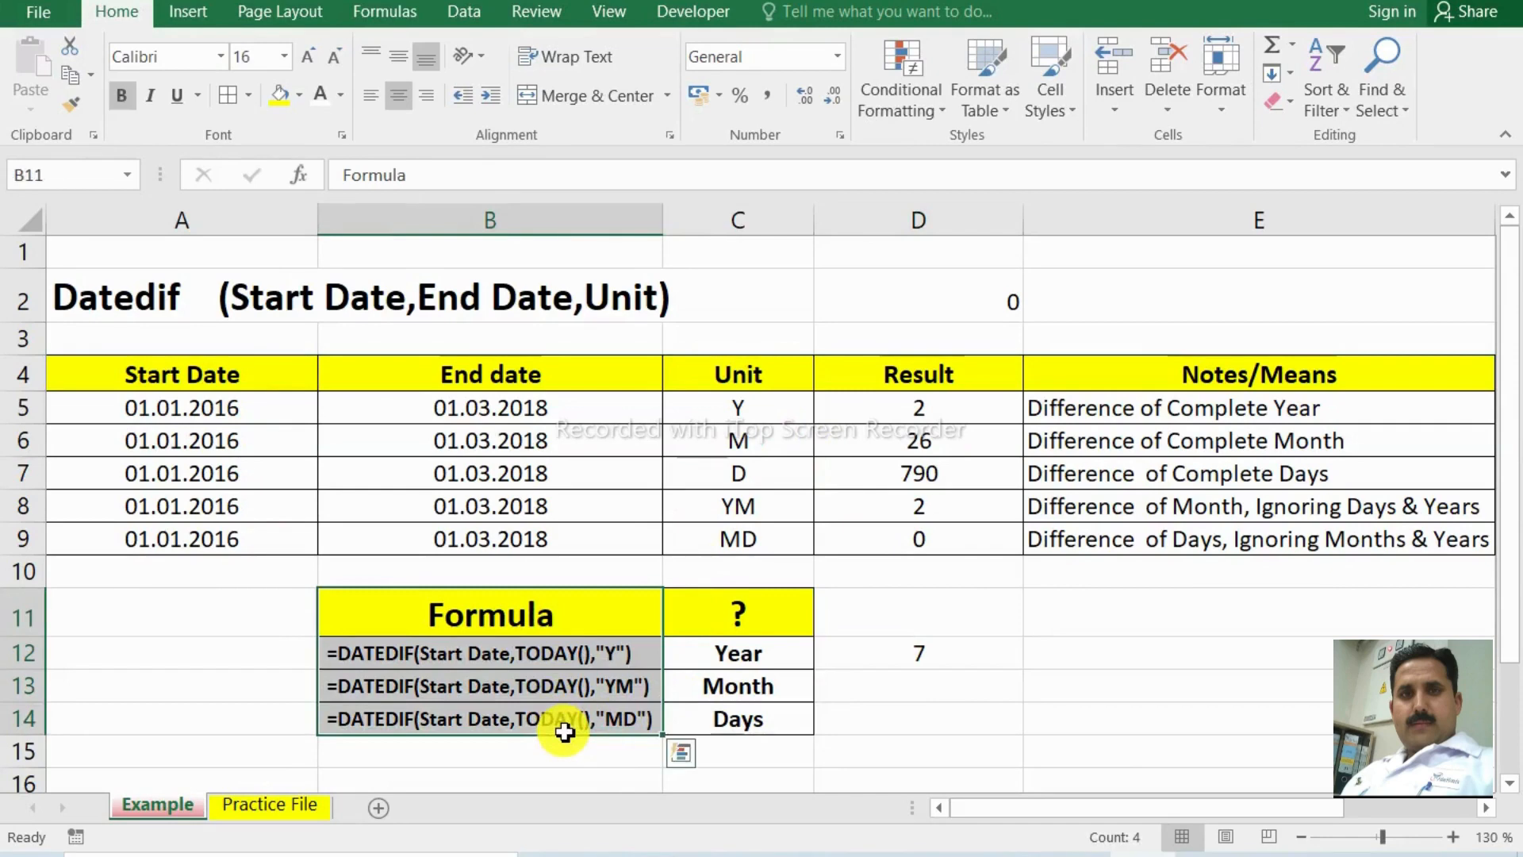
click(706, 680)
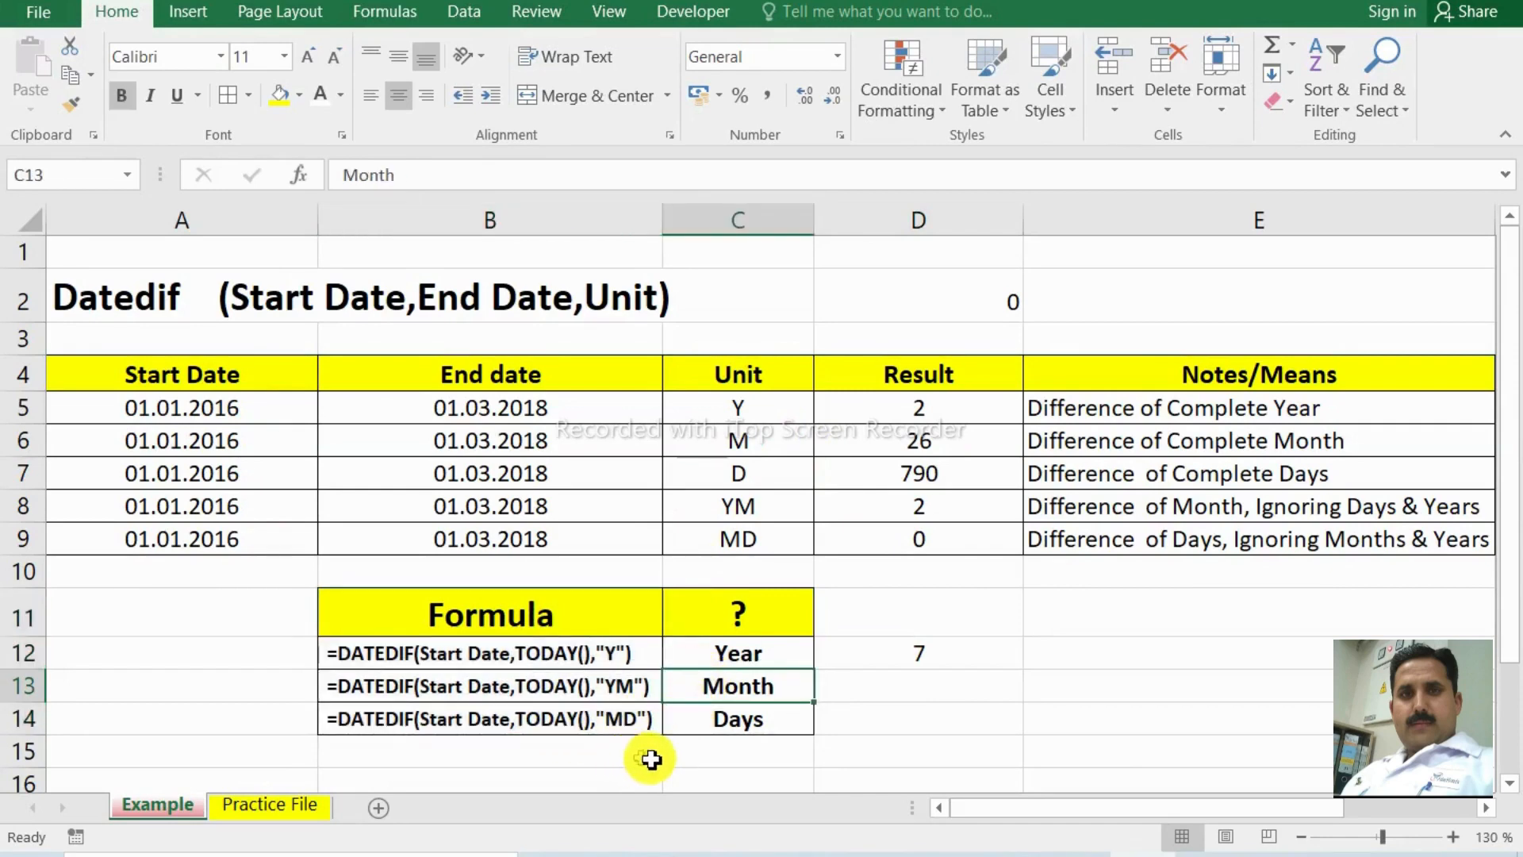
Open the Practice File sheet and examine its serial number, employee name, gender and date of birth columns and the Today Date row.
click(250, 805)
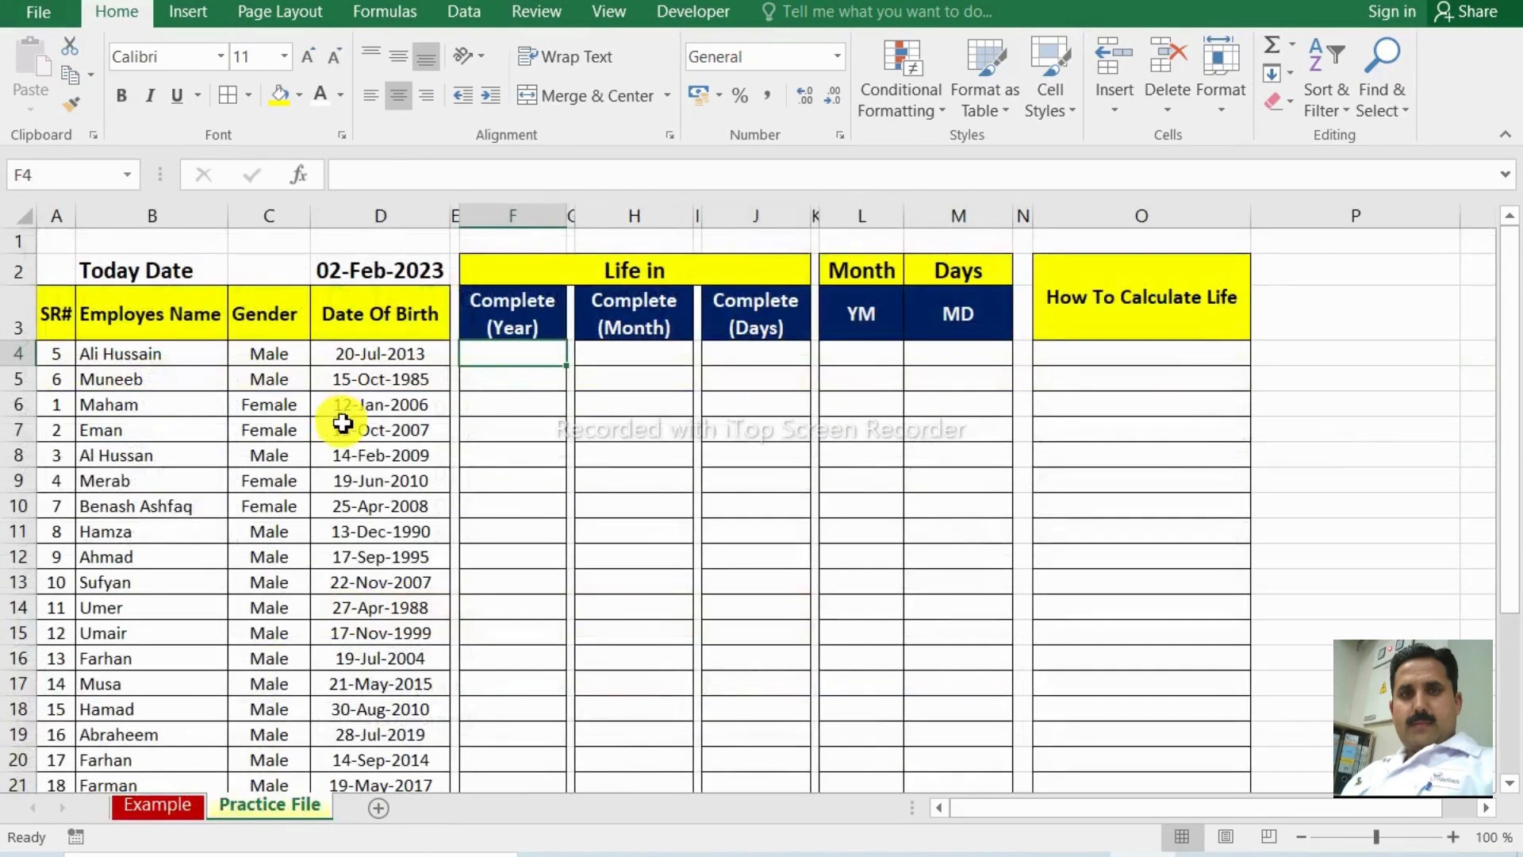
drag(156, 400, 163, 382)
click(54, 318)
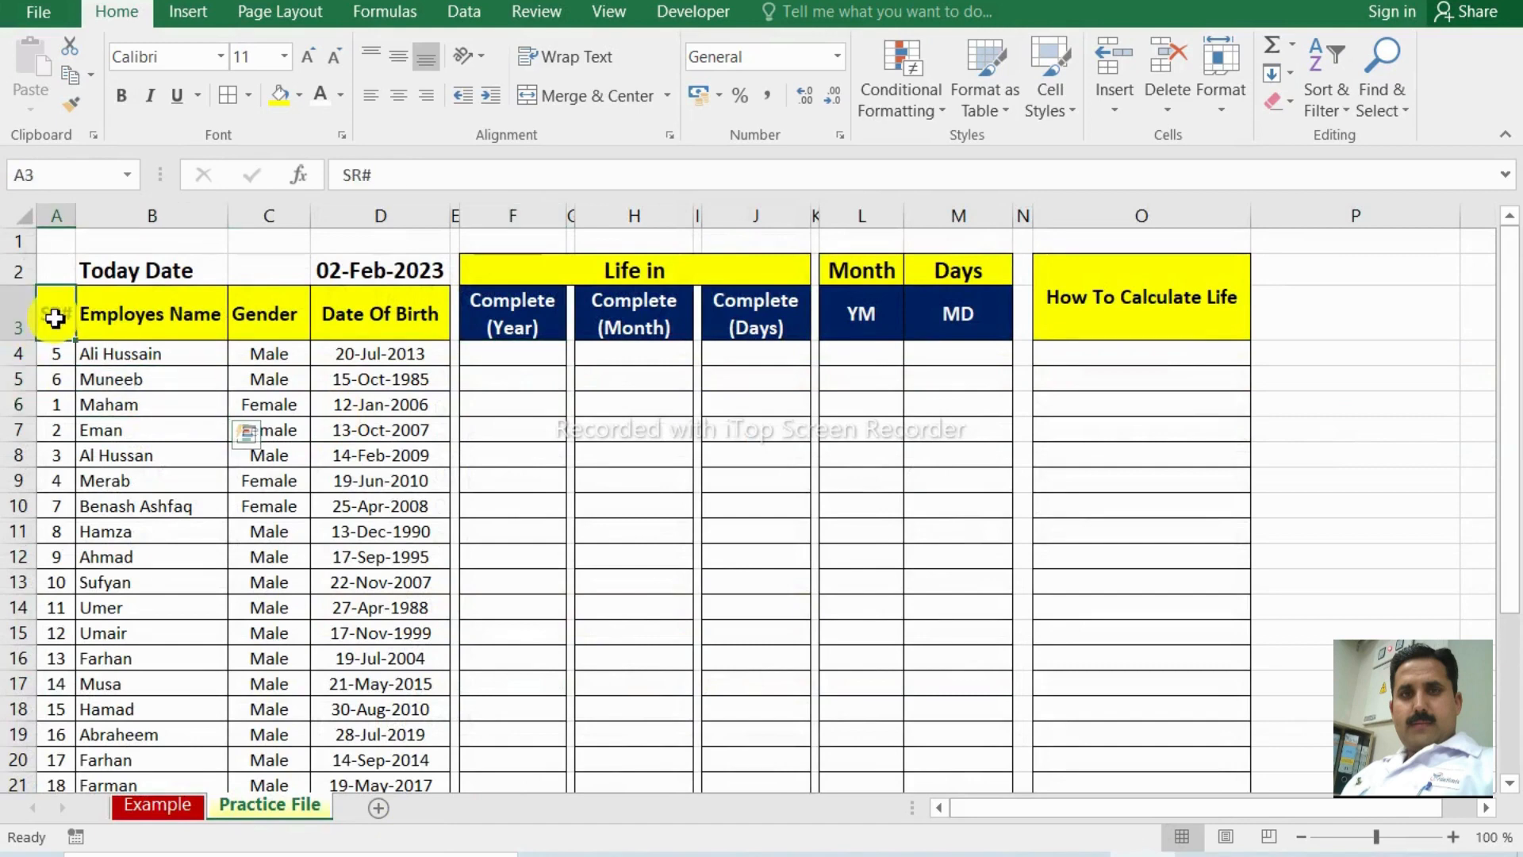
drag(54, 319, 52, 506)
drag(194, 333, 163, 500)
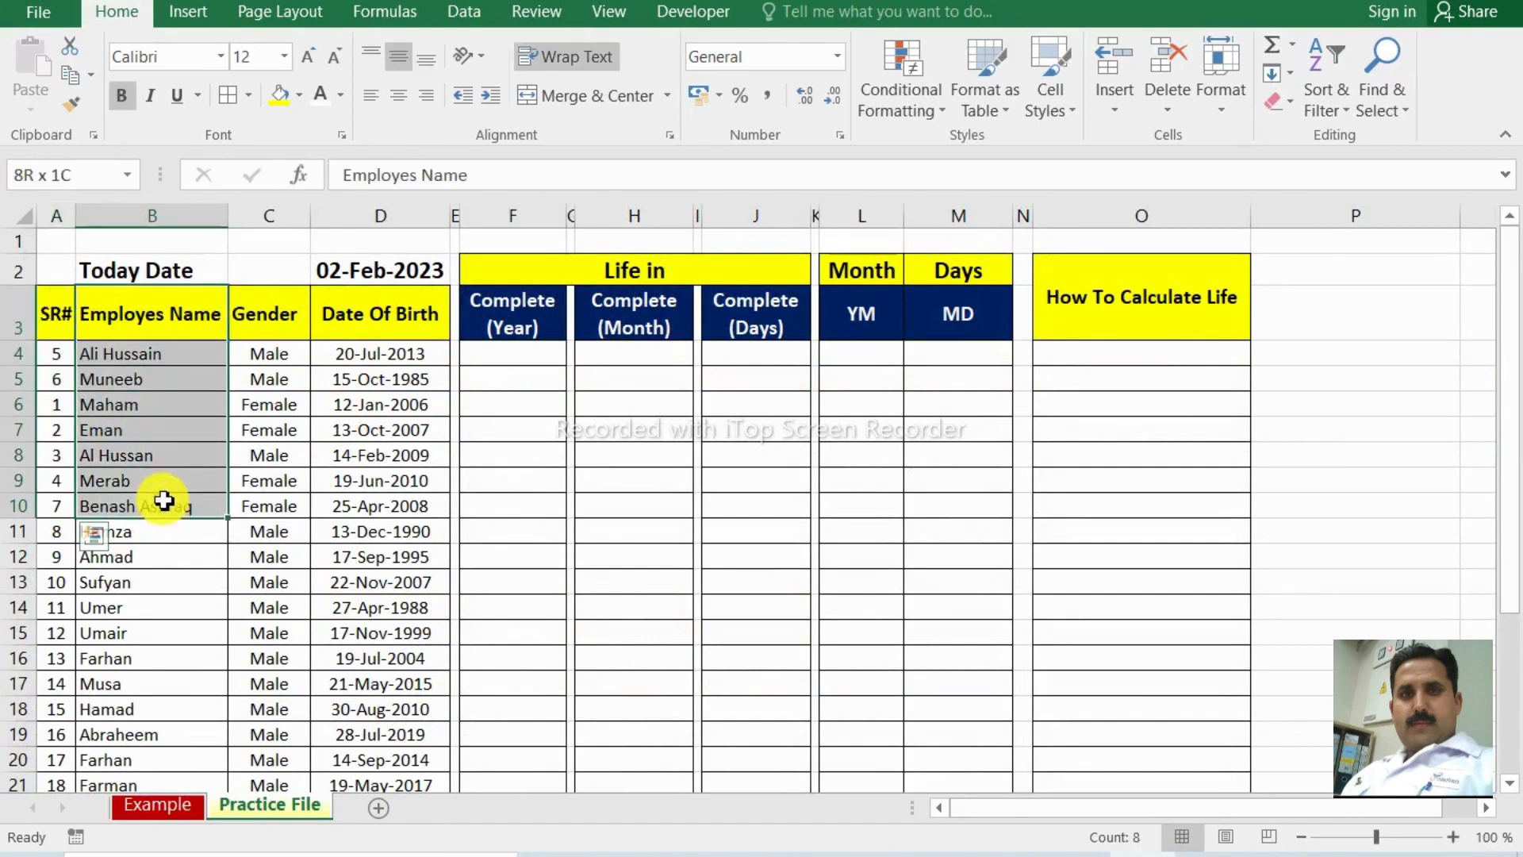
drag(238, 314, 262, 511)
drag(397, 318, 360, 488)
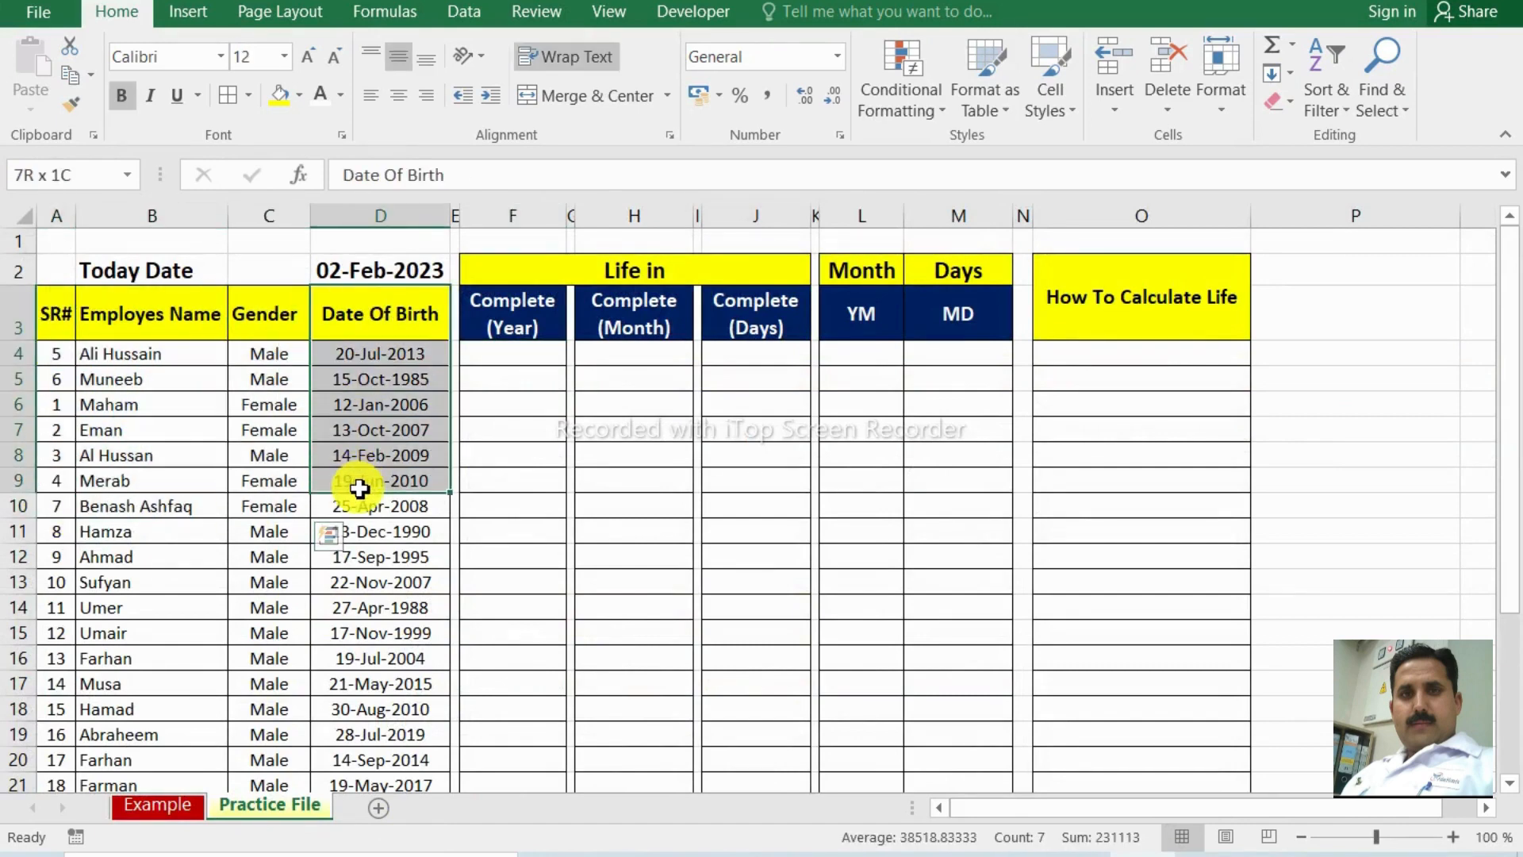
drag(150, 279, 374, 281)
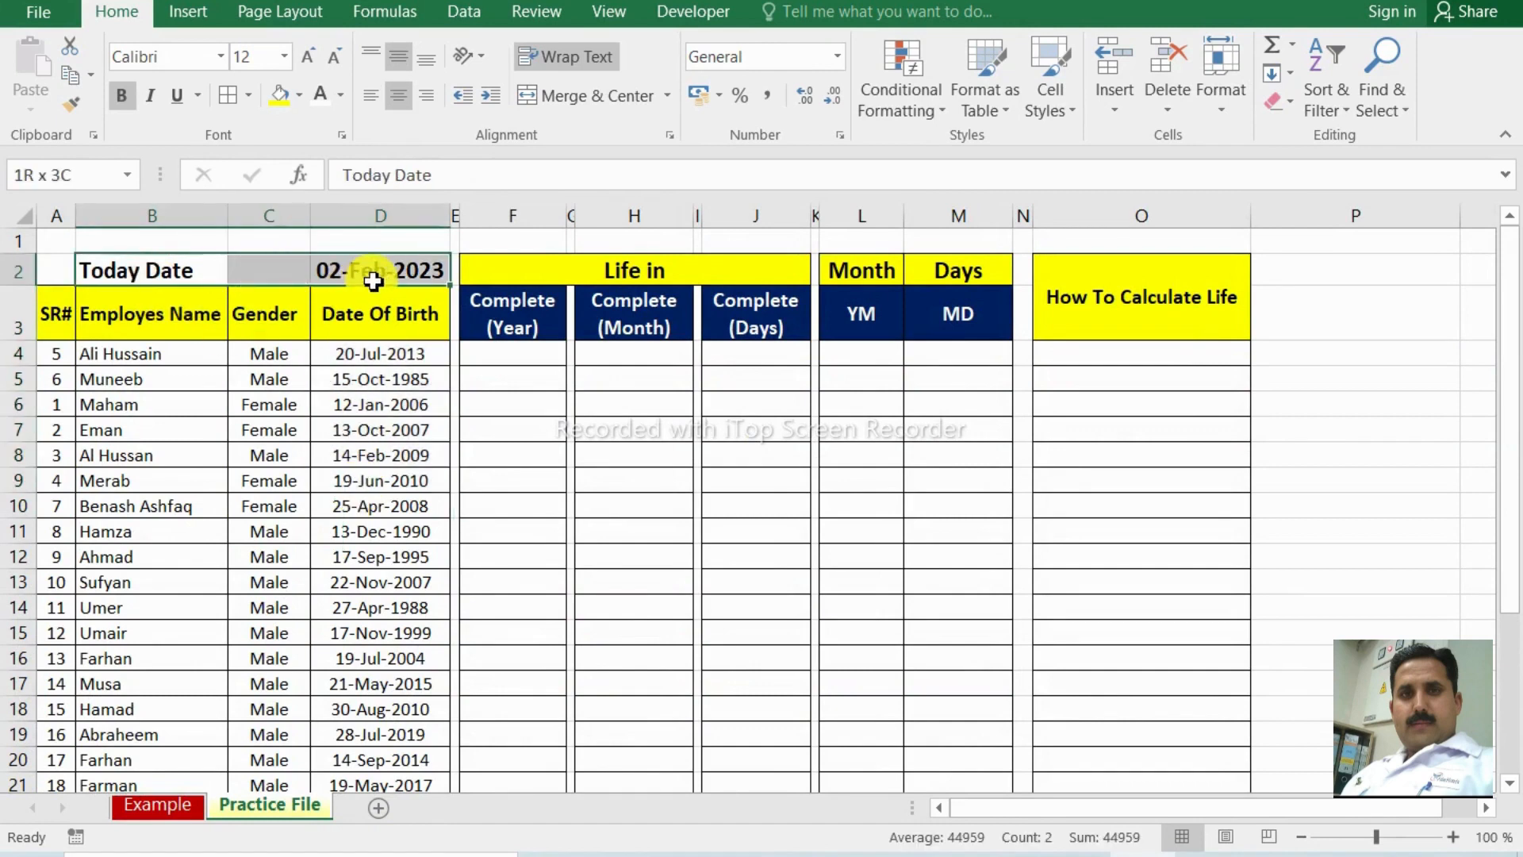
click(369, 325)
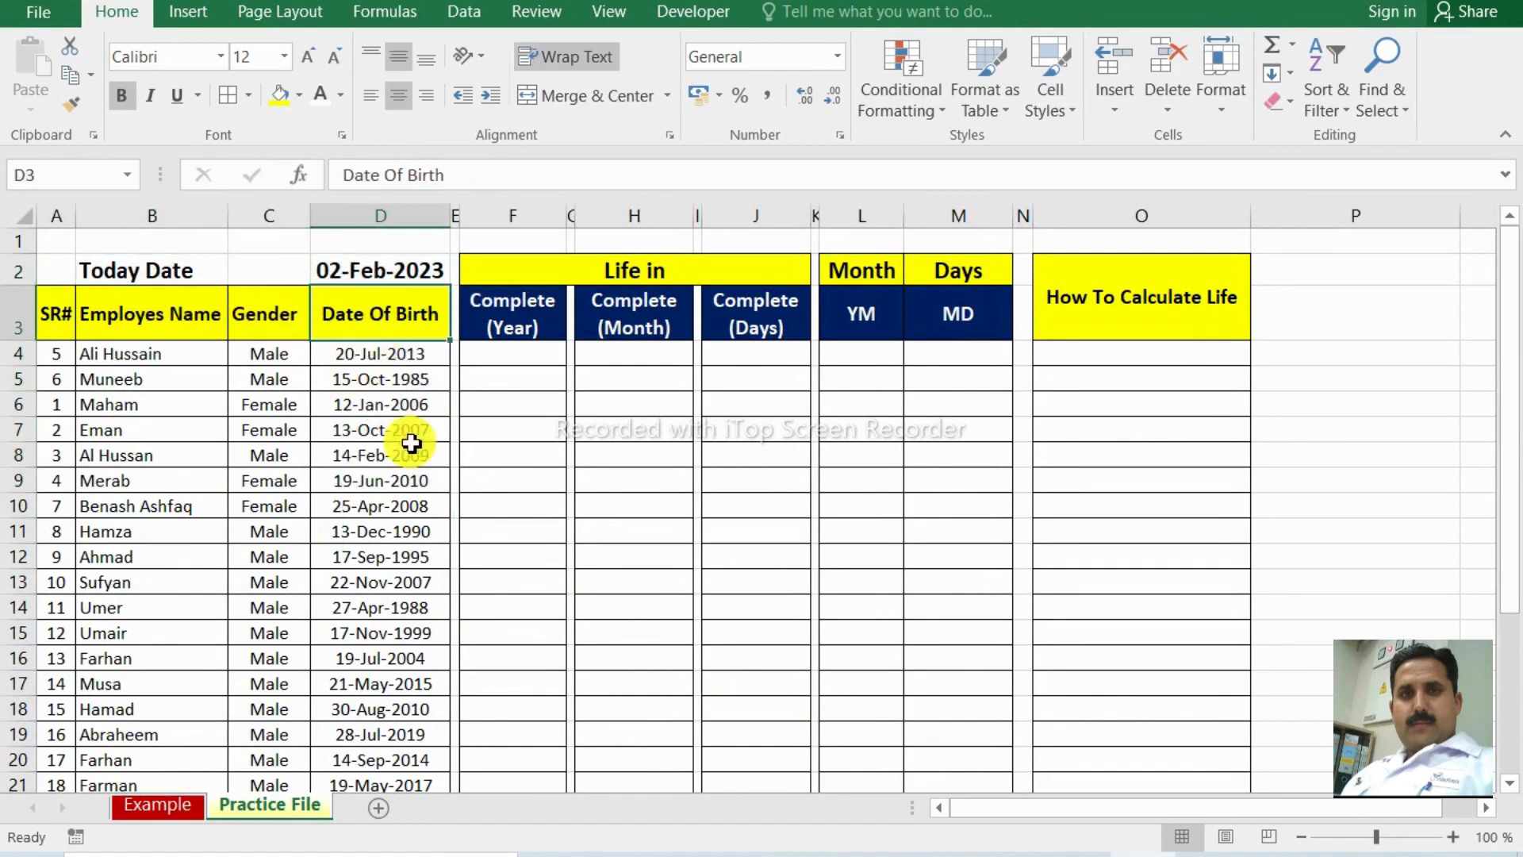
Examine the current date in D2, the first date of birth in D4 and the Complete (Year) column under Life in.
click(423, 282)
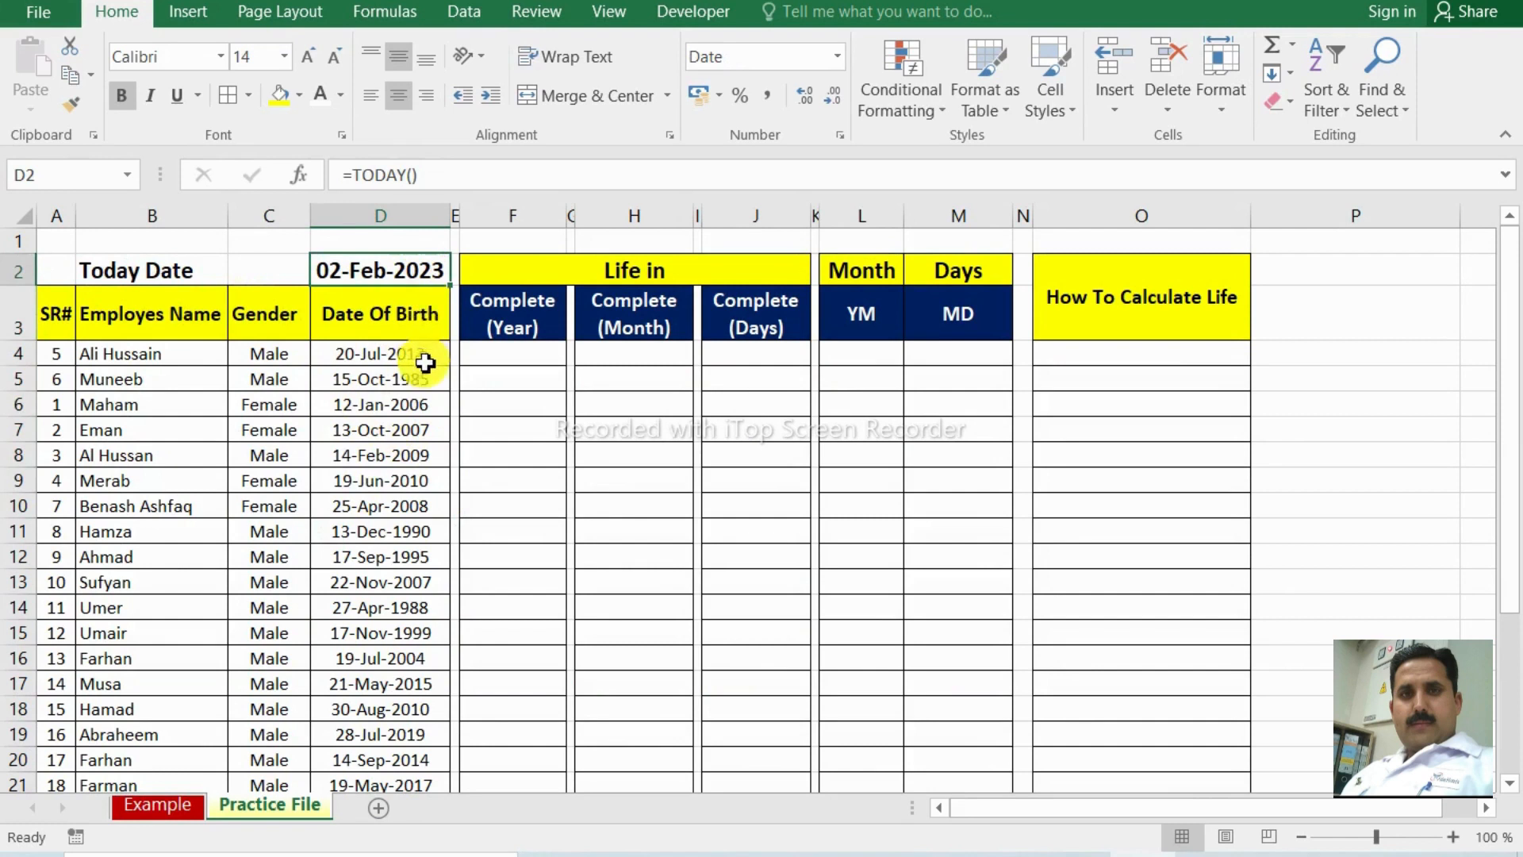
click(505, 364)
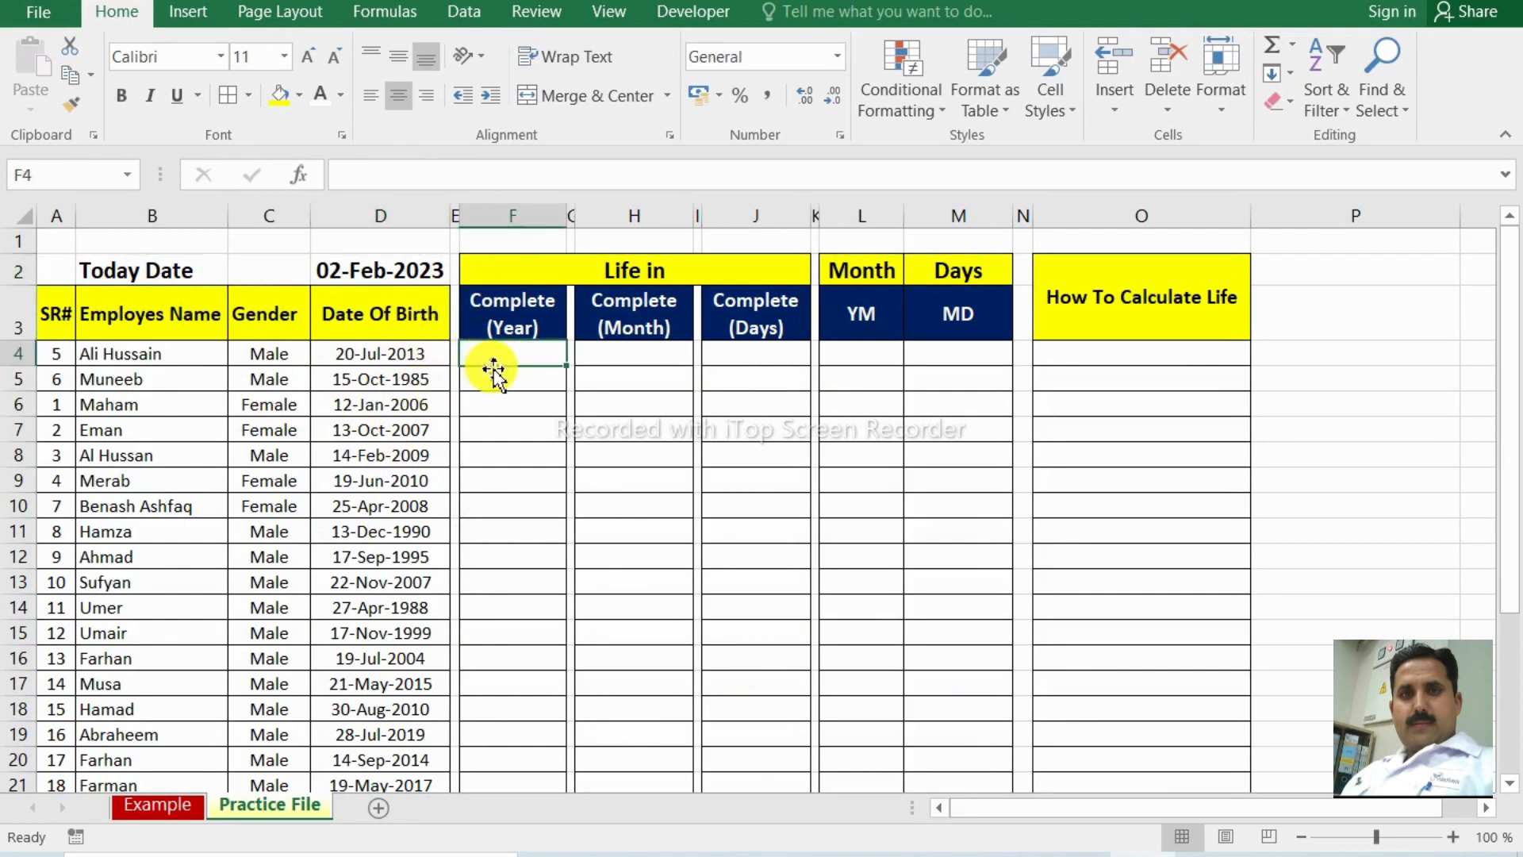
click(689, 268)
click(517, 307)
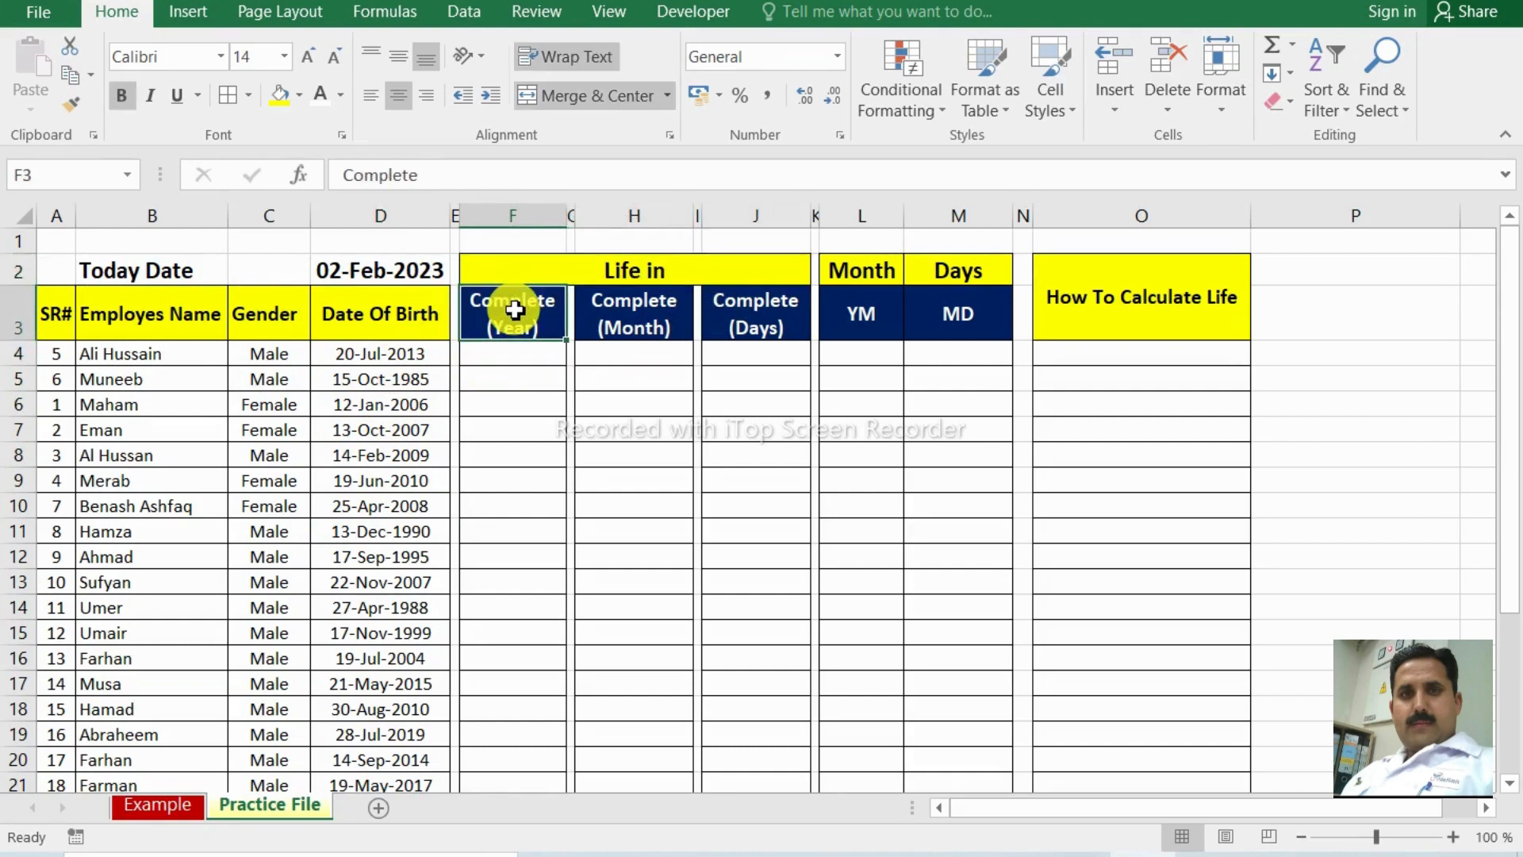
click(393, 358)
click(418, 267)
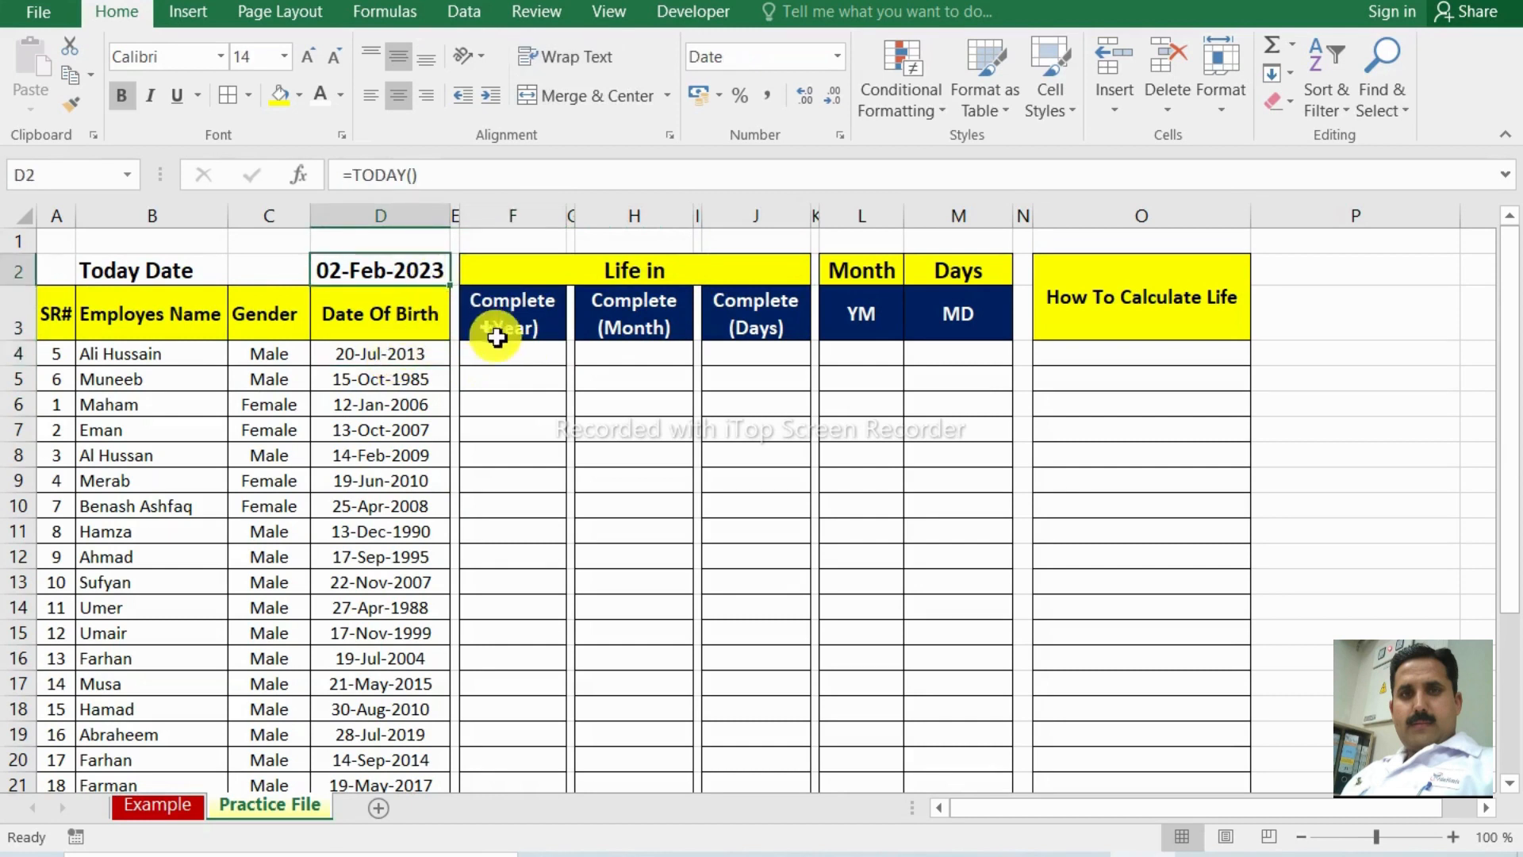
click(506, 347)
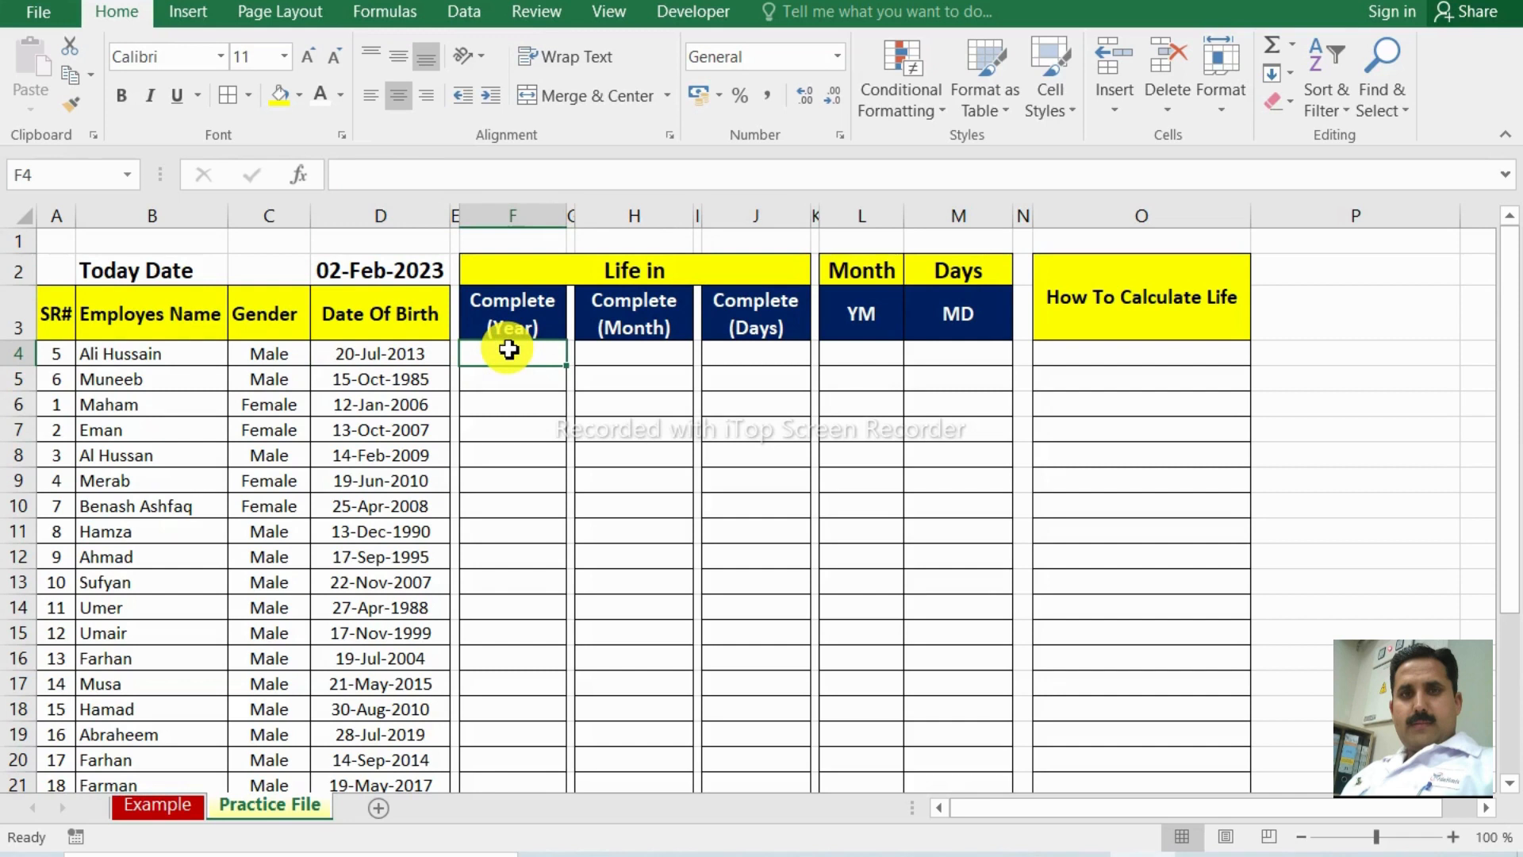
Examine the first-row cells for Complete (Month), Complete (Days), YM and MD, along with the dates in D4 and D2.
click(640, 357)
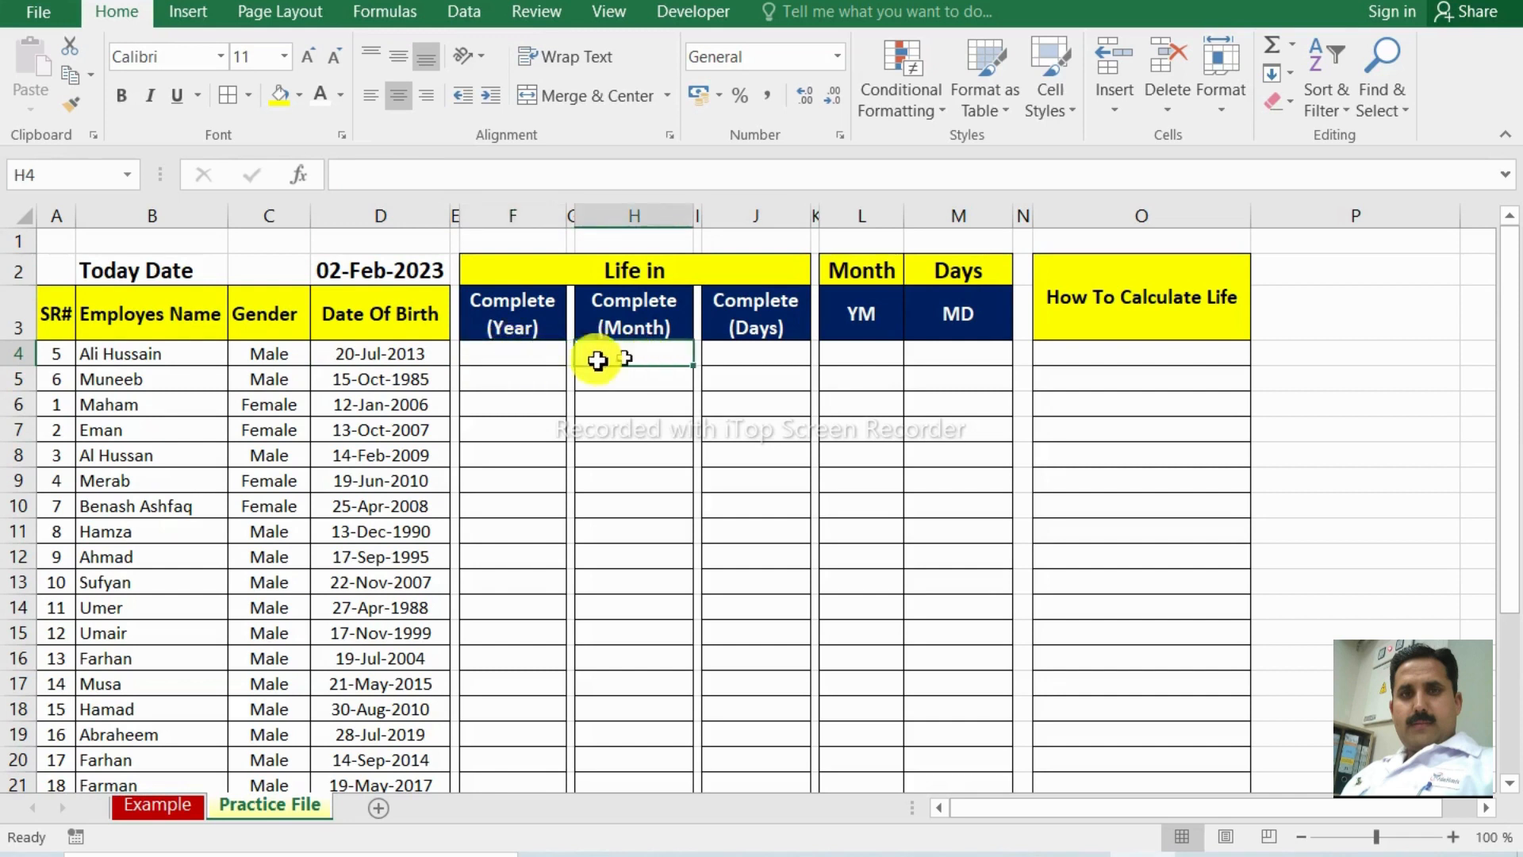
click(398, 353)
click(402, 266)
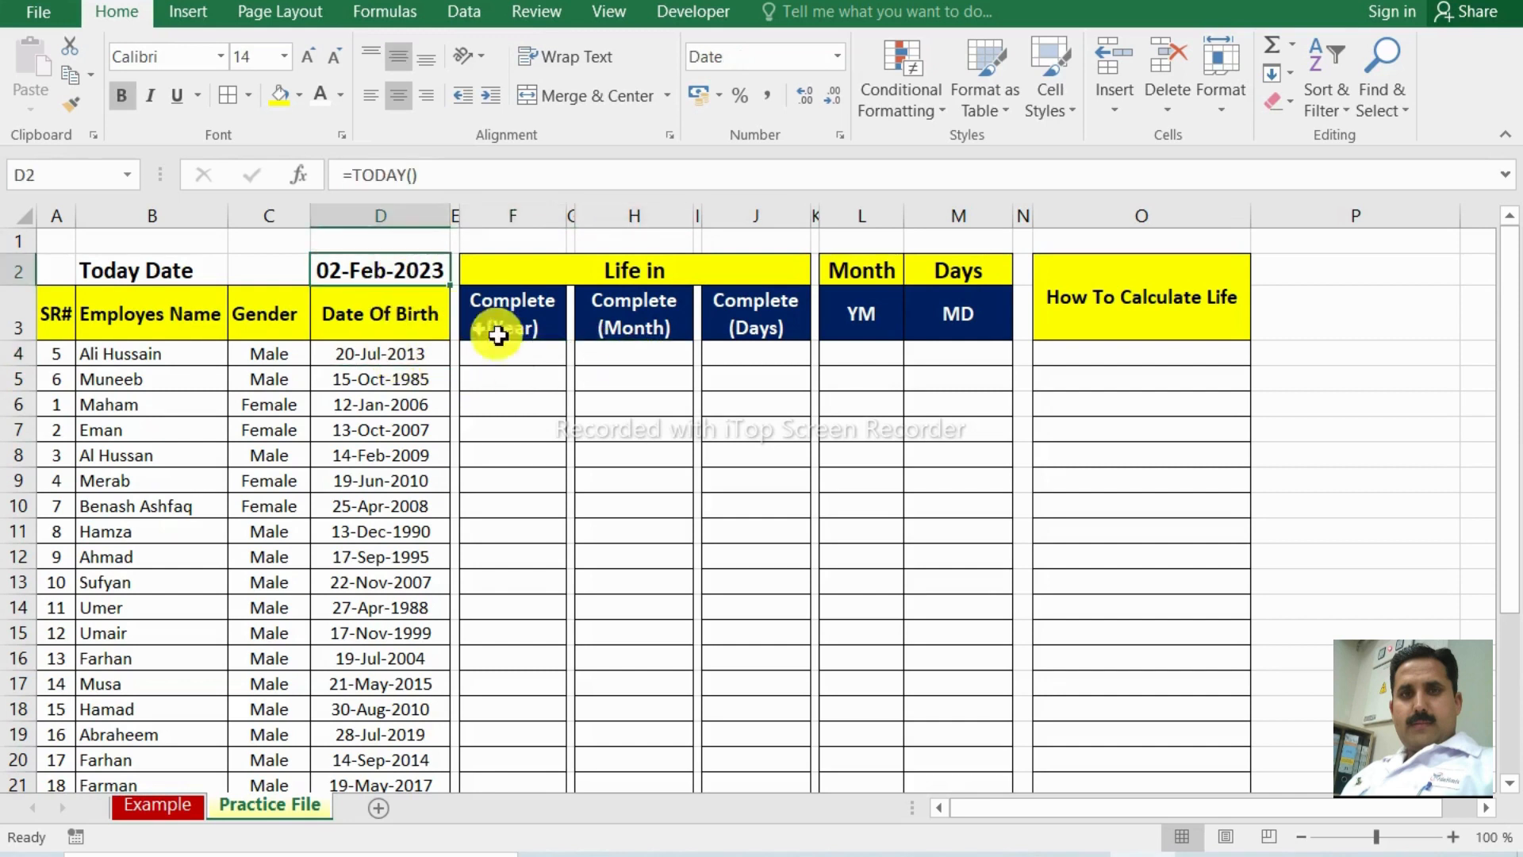
click(629, 349)
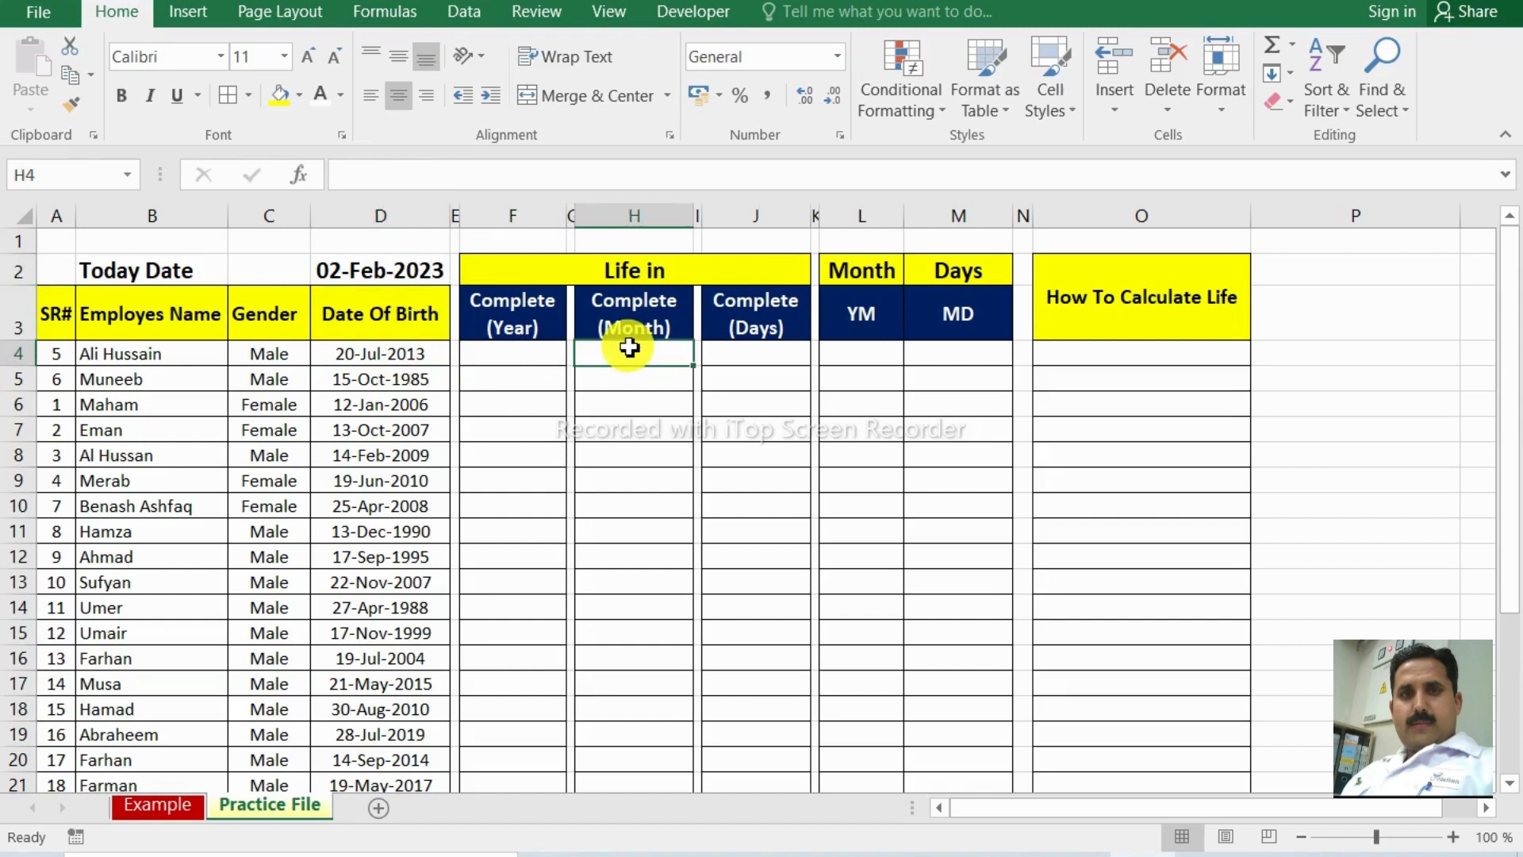
click(788, 357)
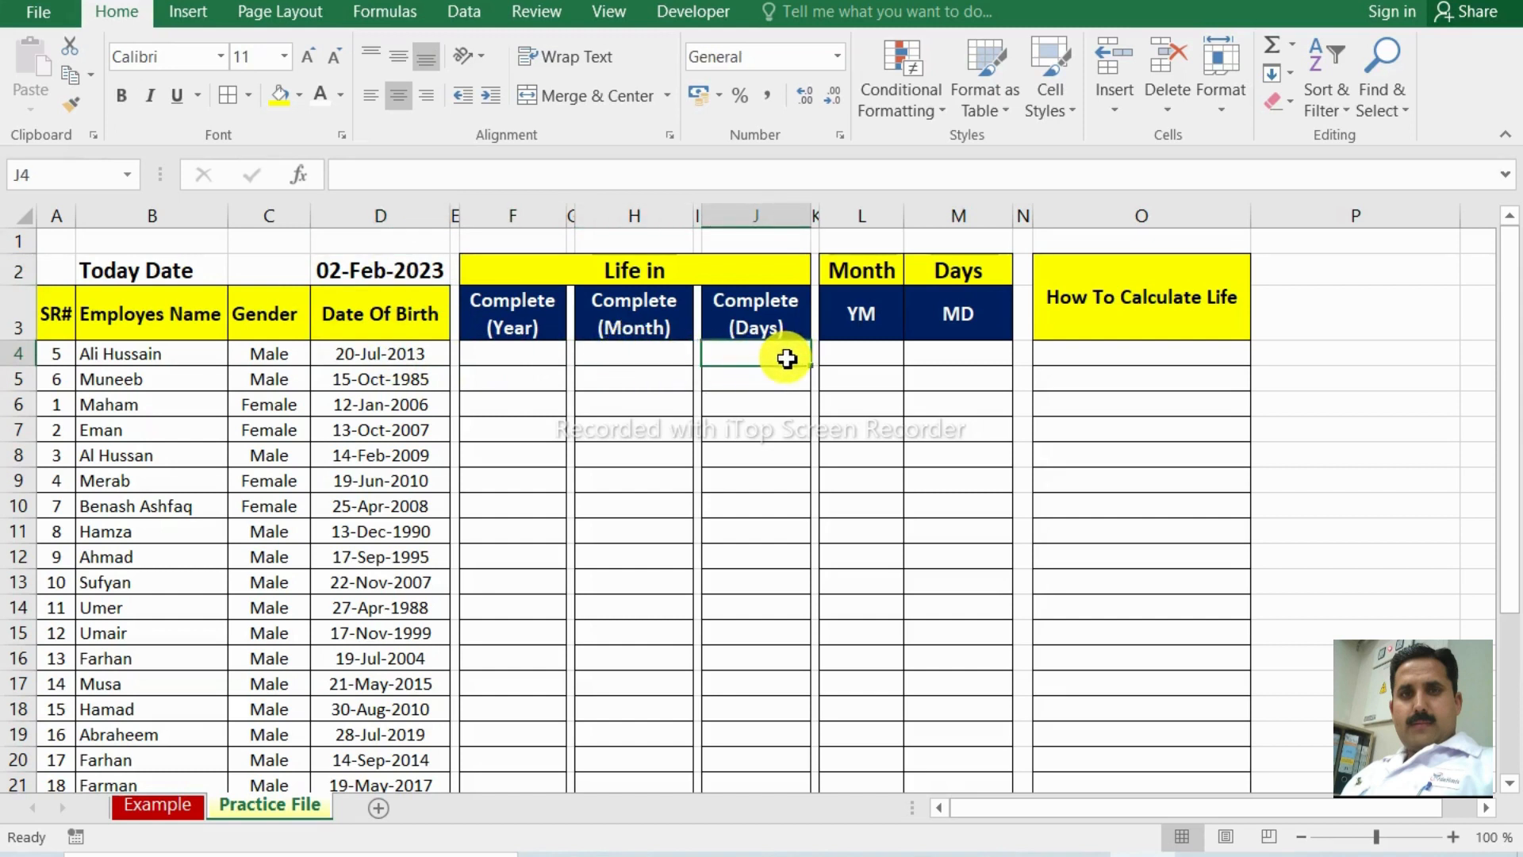
click(873, 359)
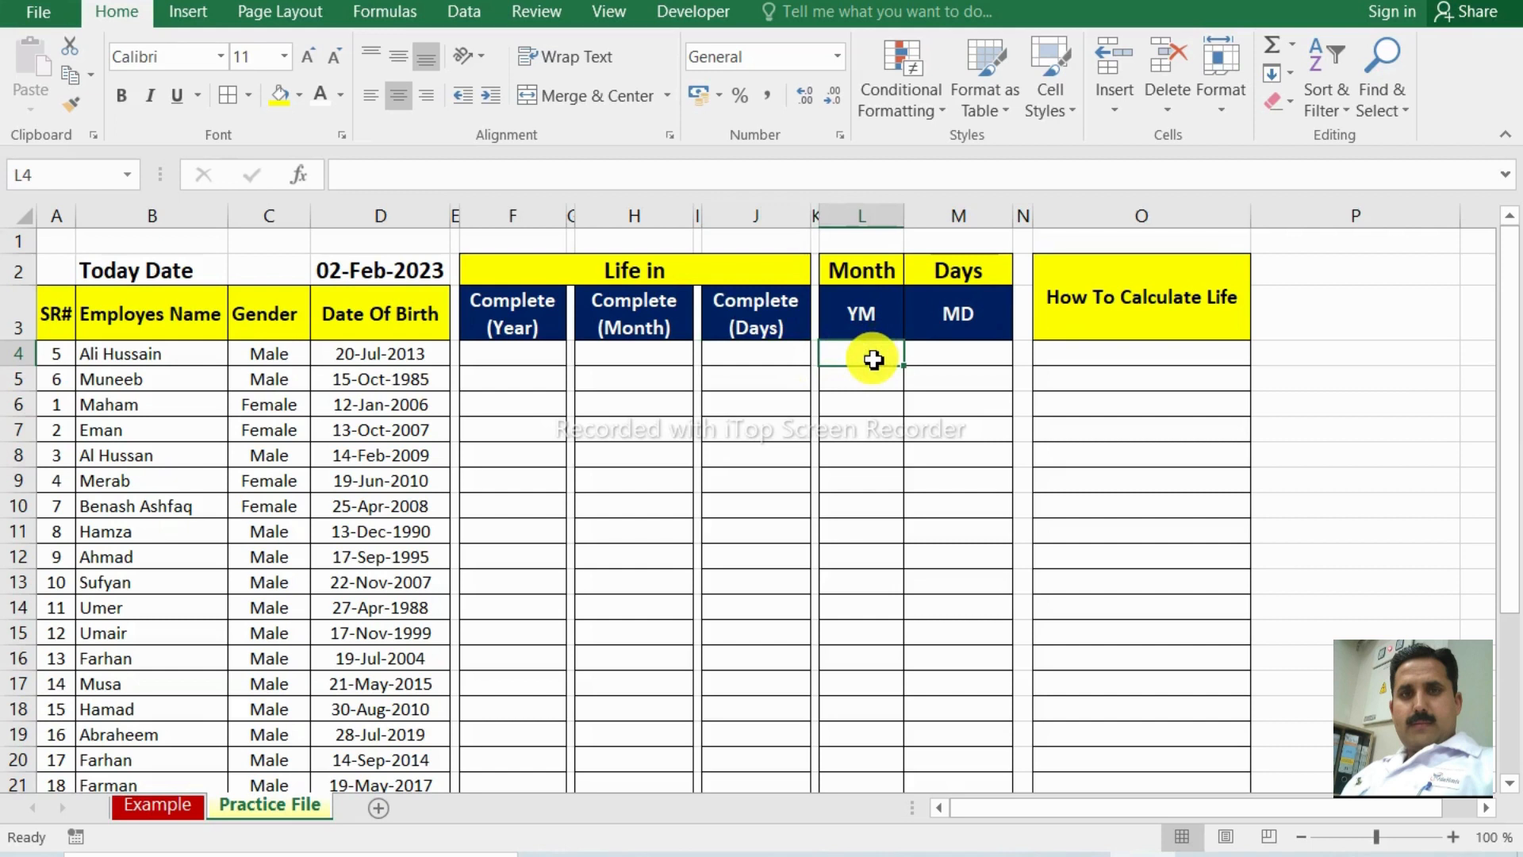
click(969, 361)
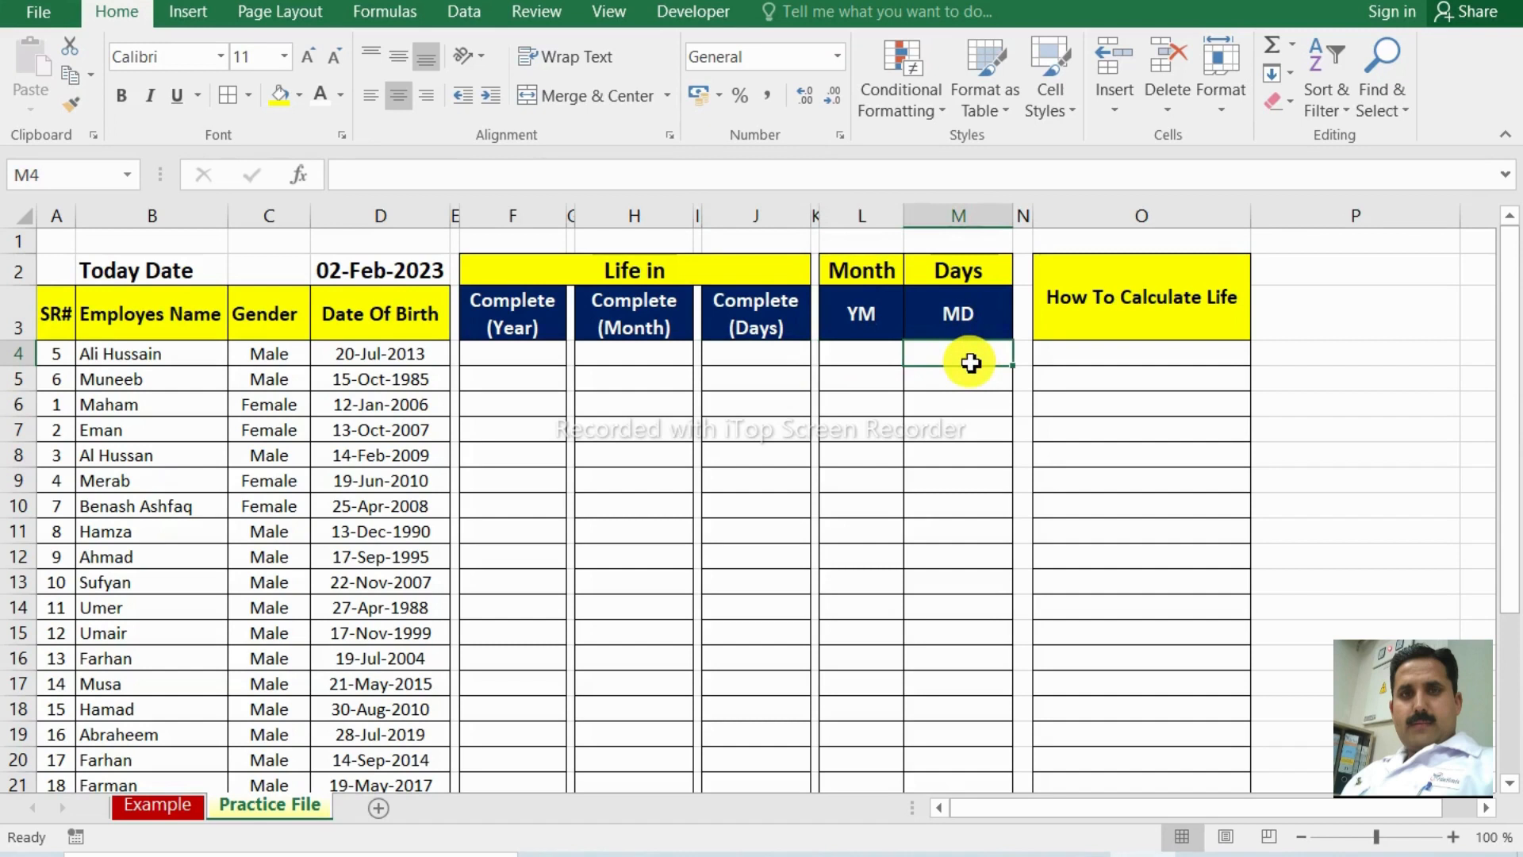
Enter a DATEDIF formula in F4 with D4 as the start date, D2 as the end date and "Y" as the unit.
click(539, 358)
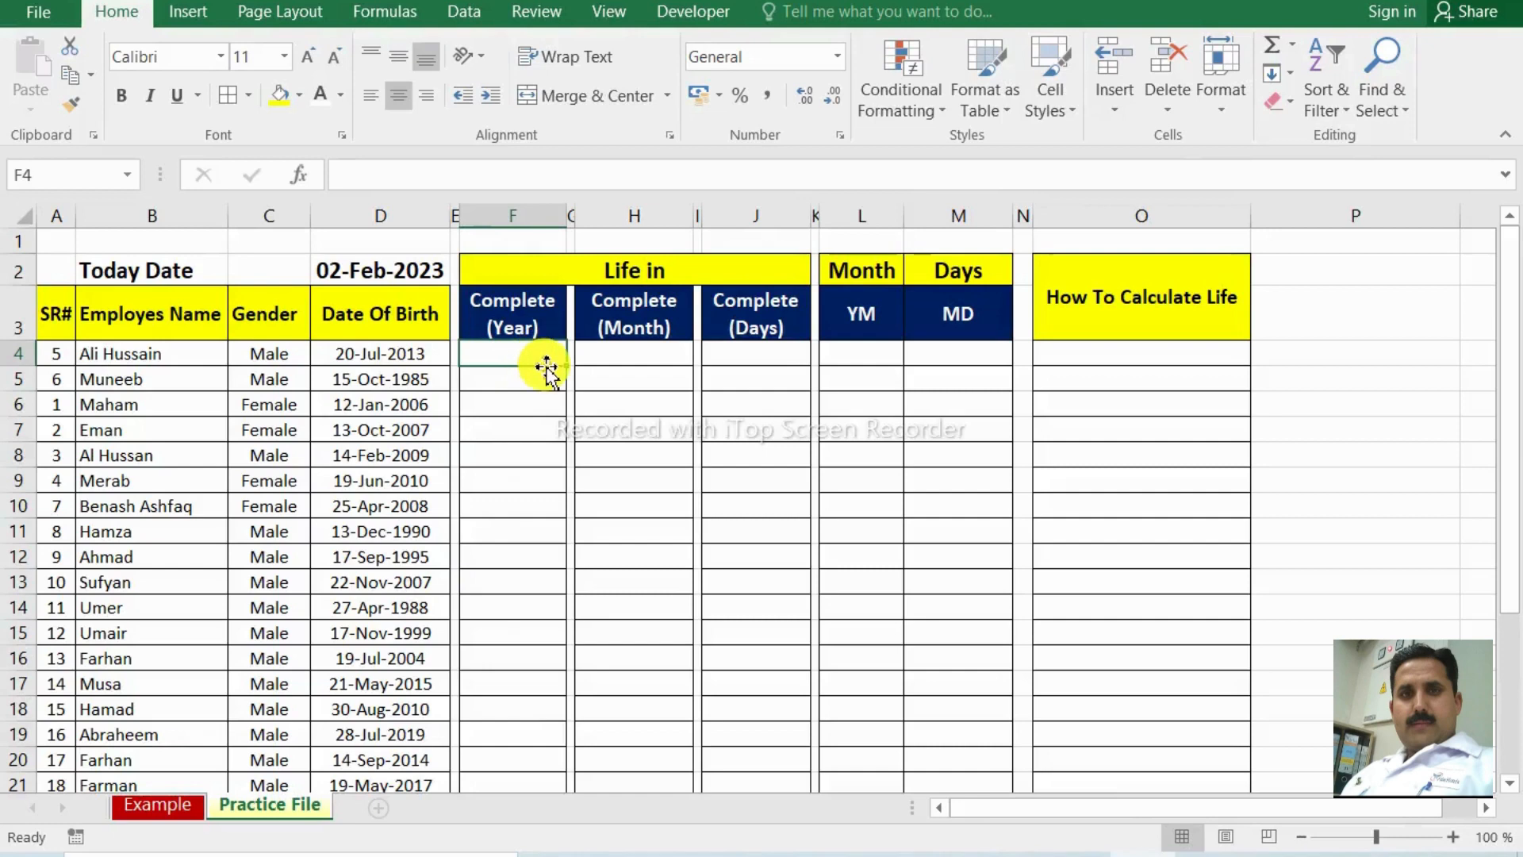
text(=)
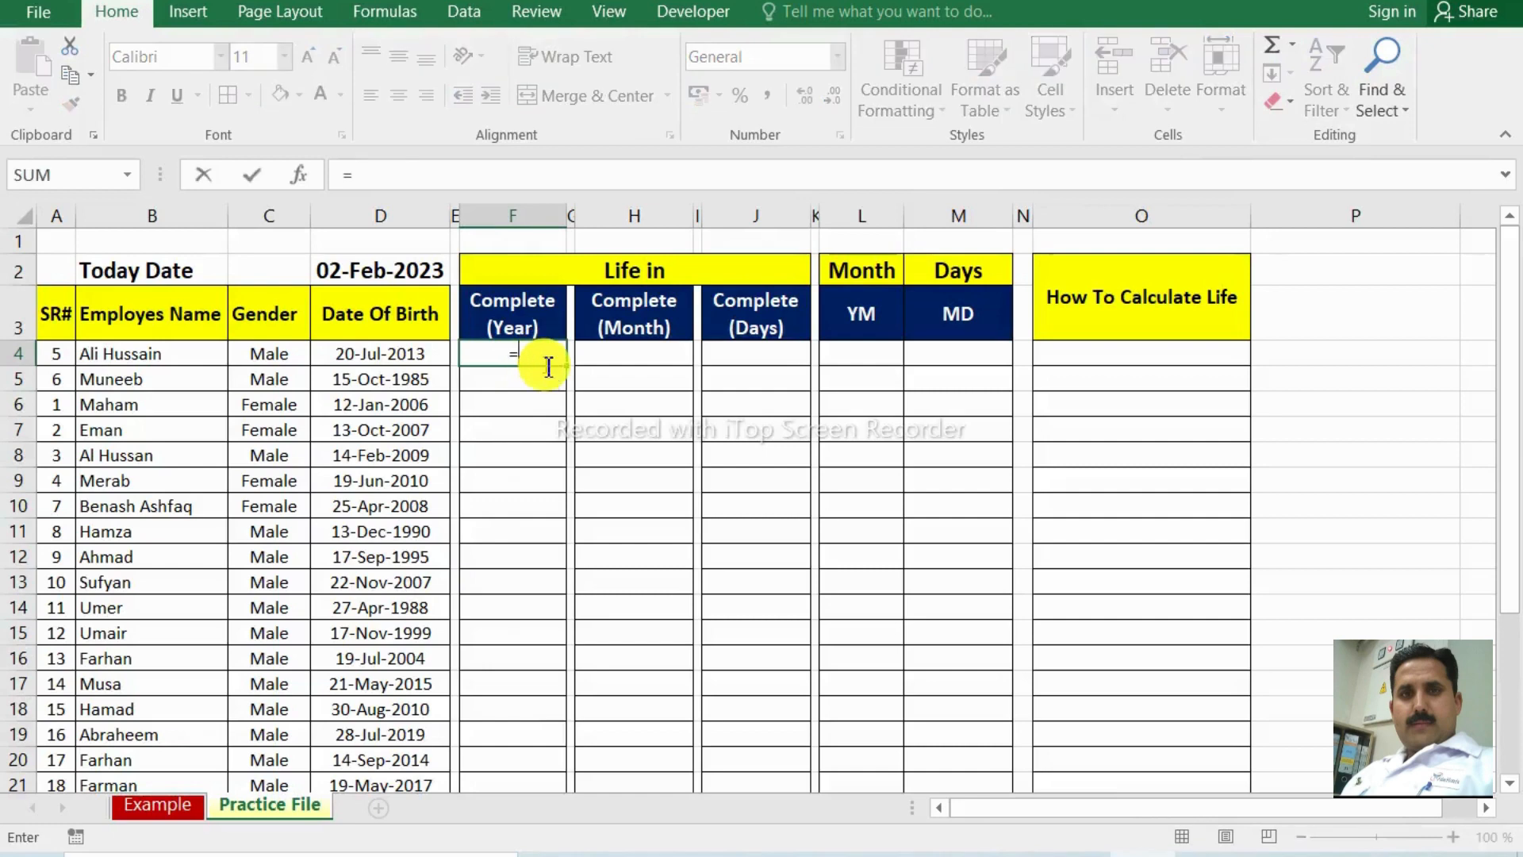
text(datedi)
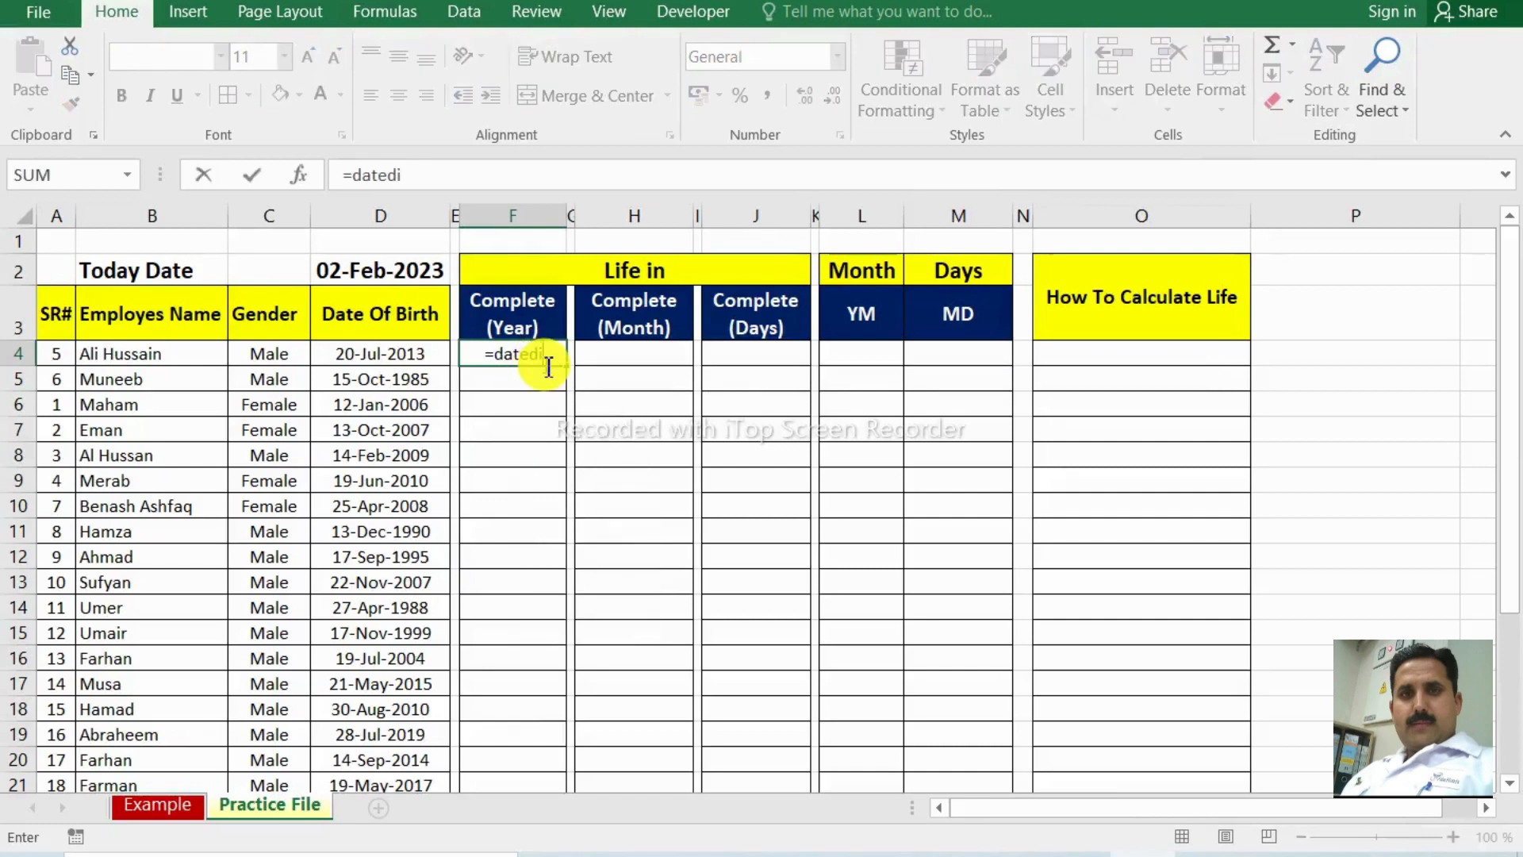
text(f()
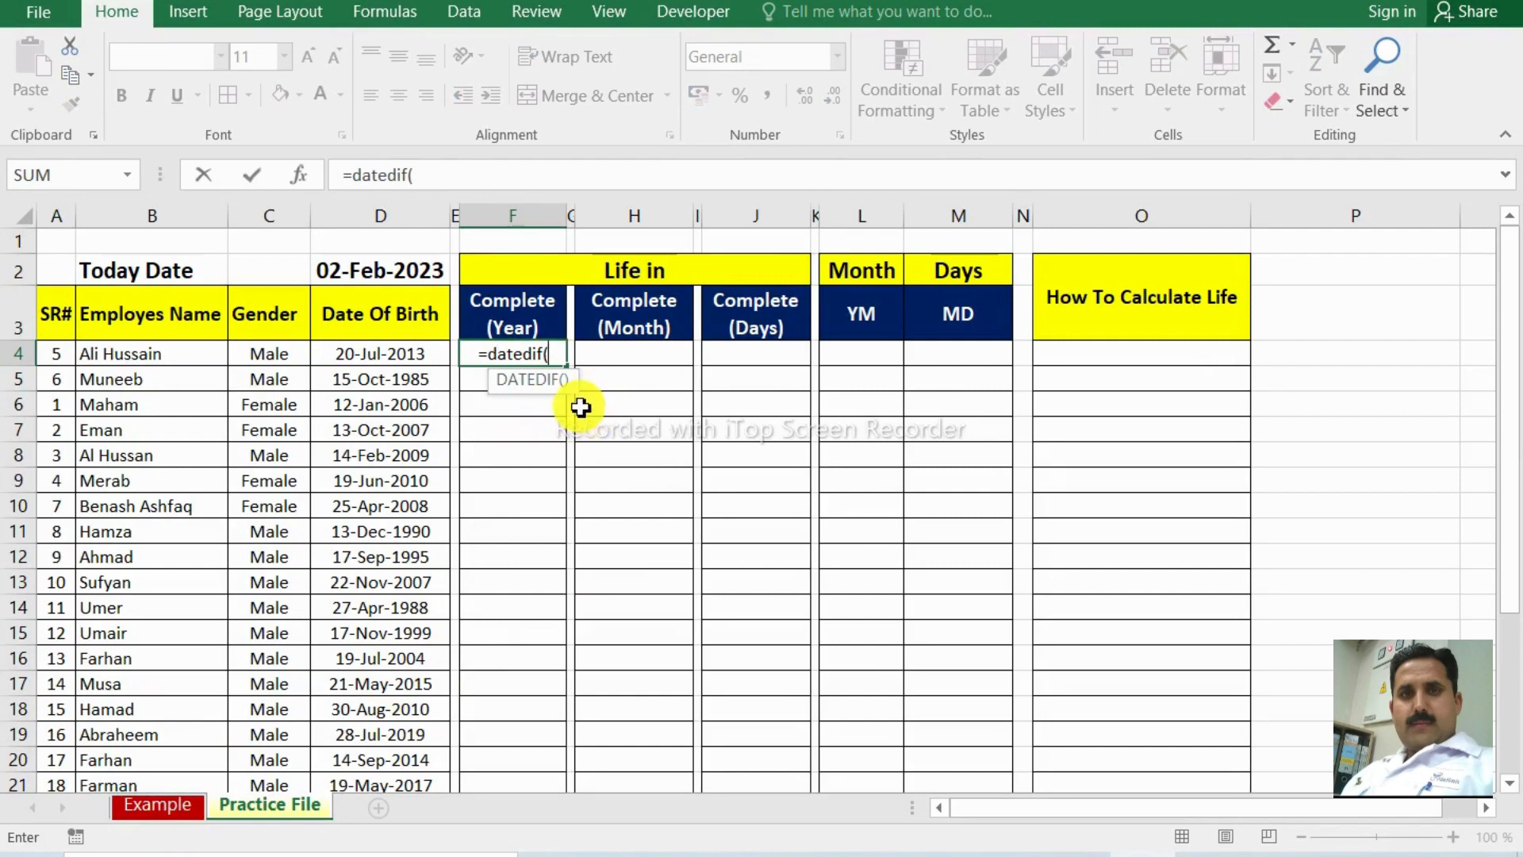
click(392, 358)
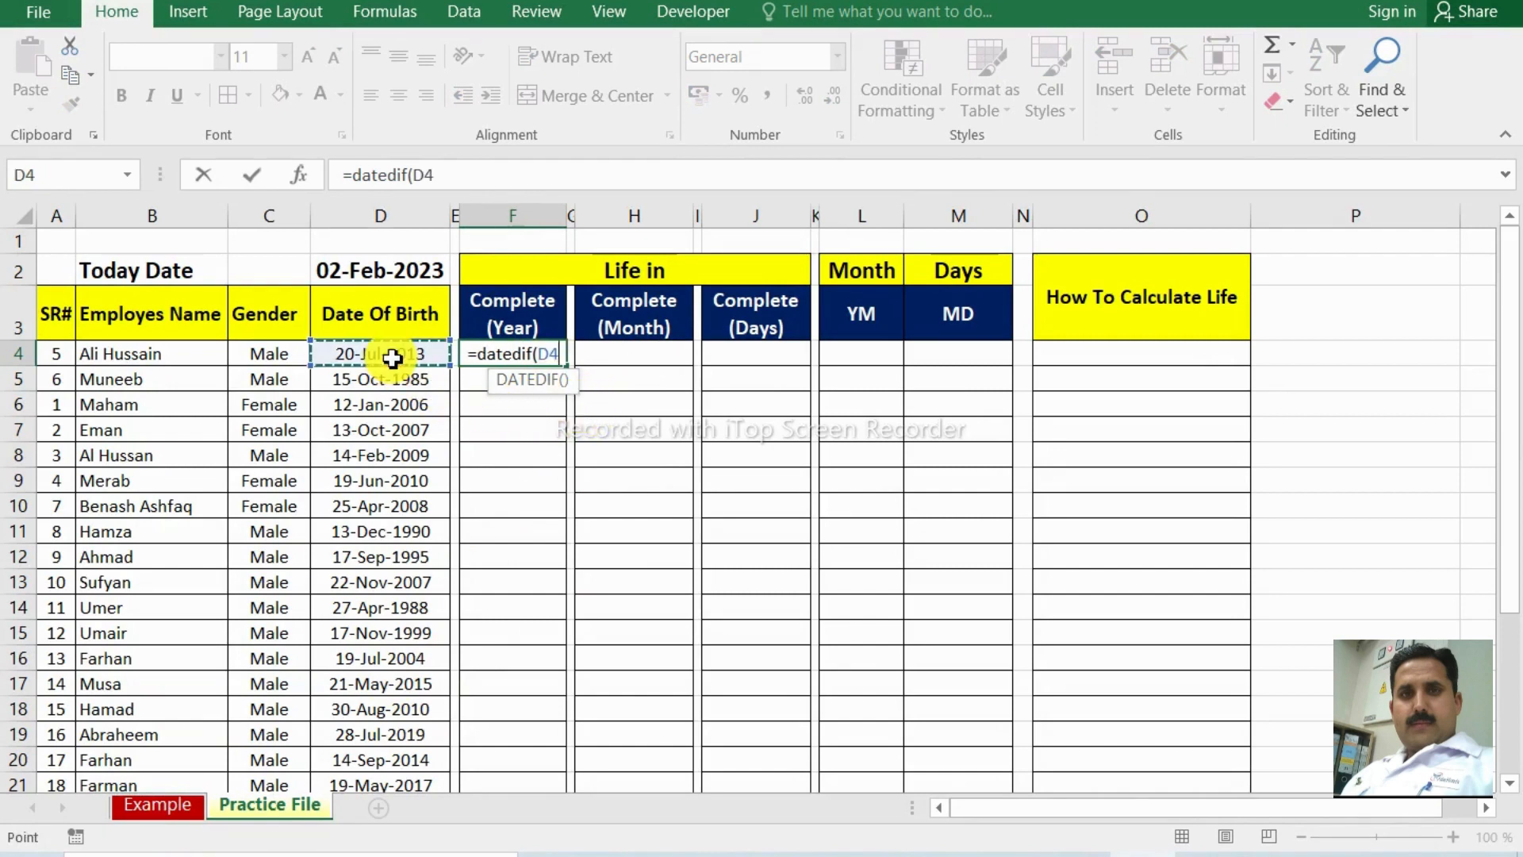
text(,)
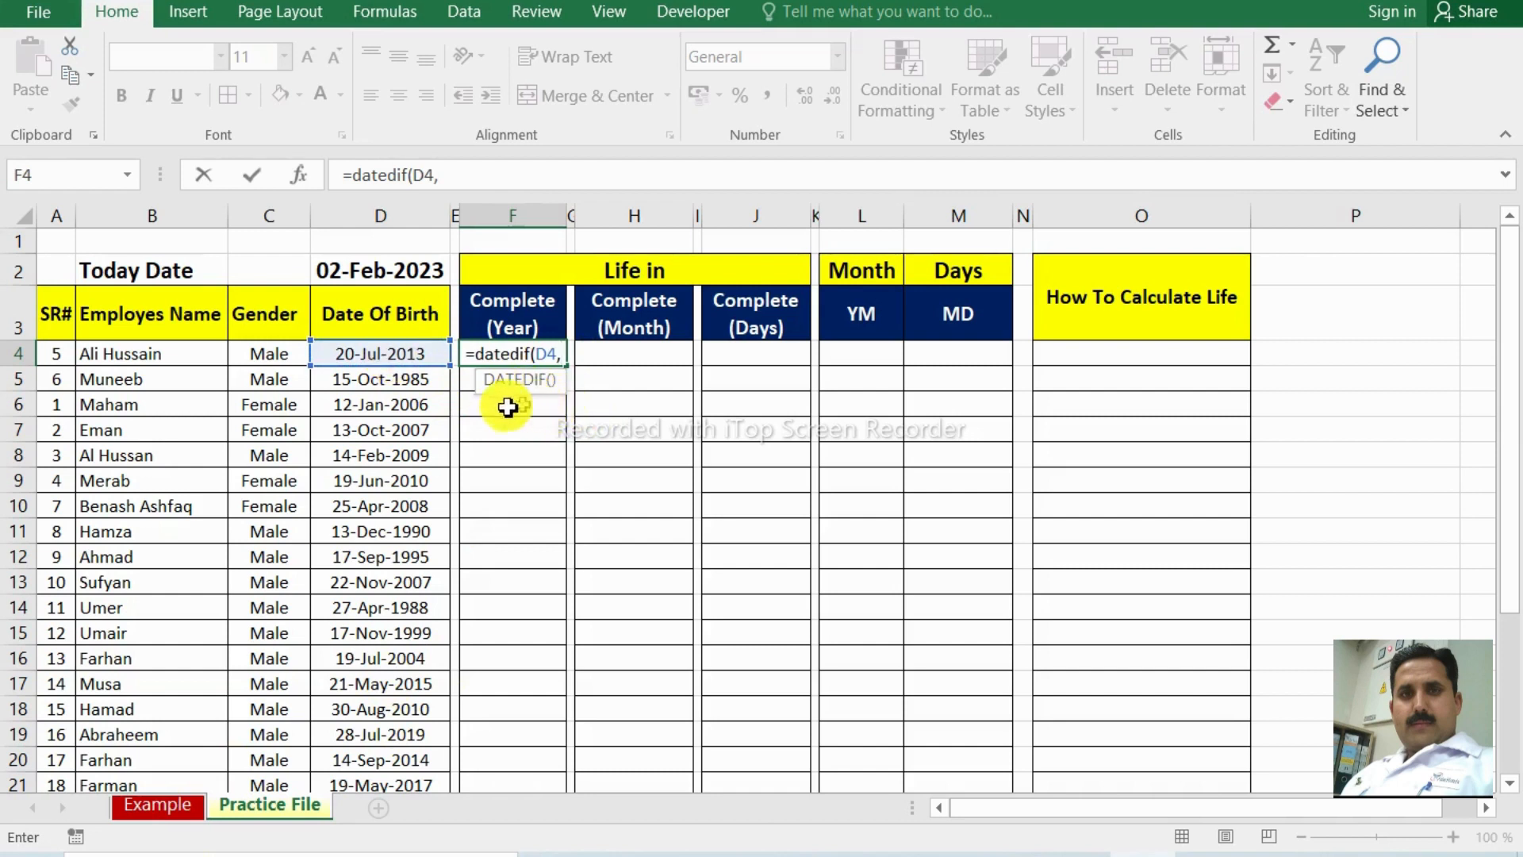
click(417, 269)
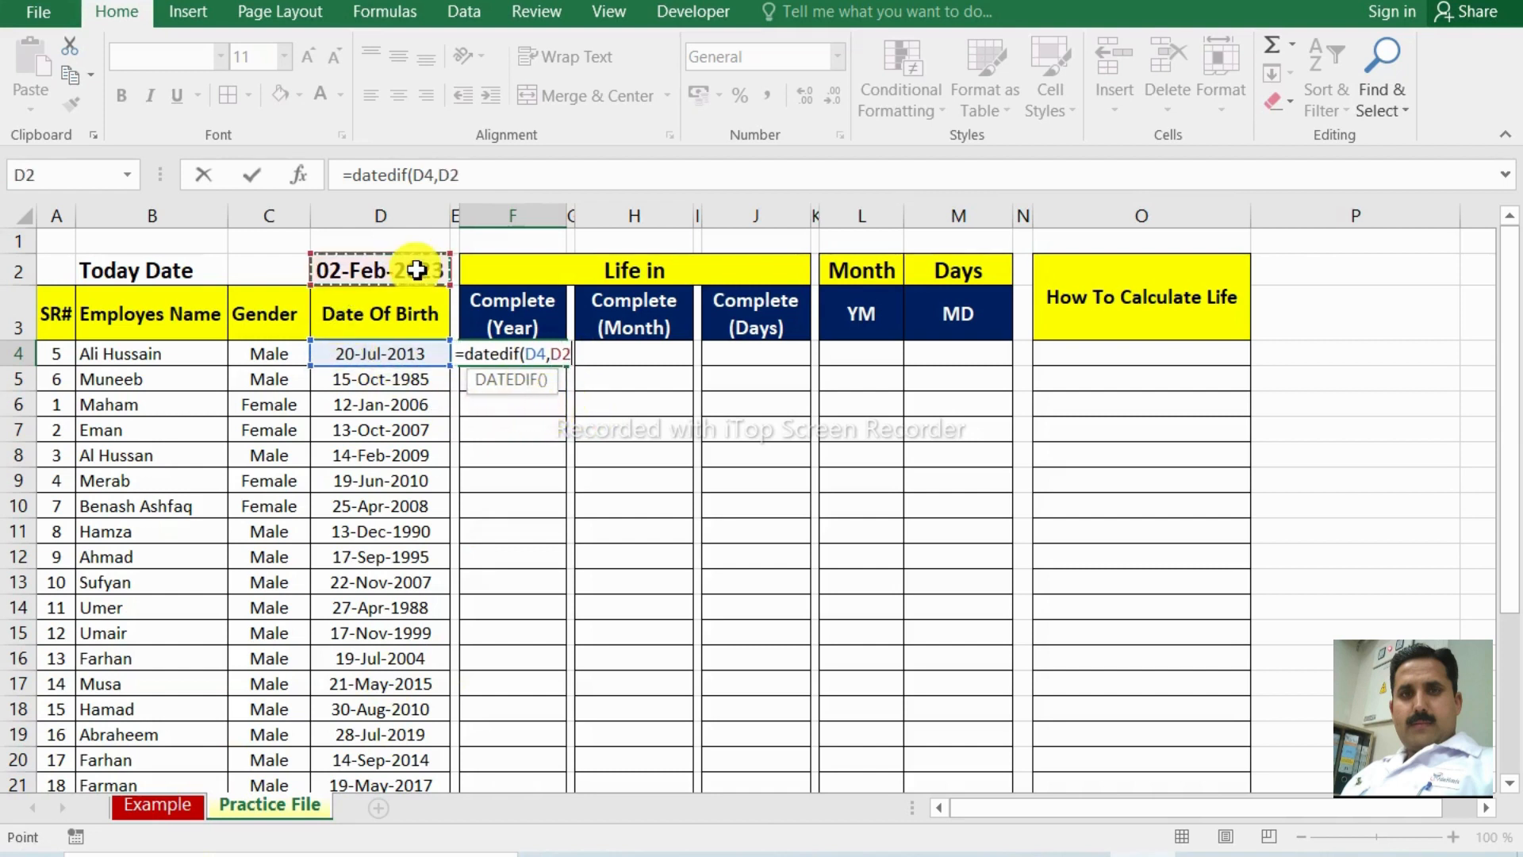
text(,)
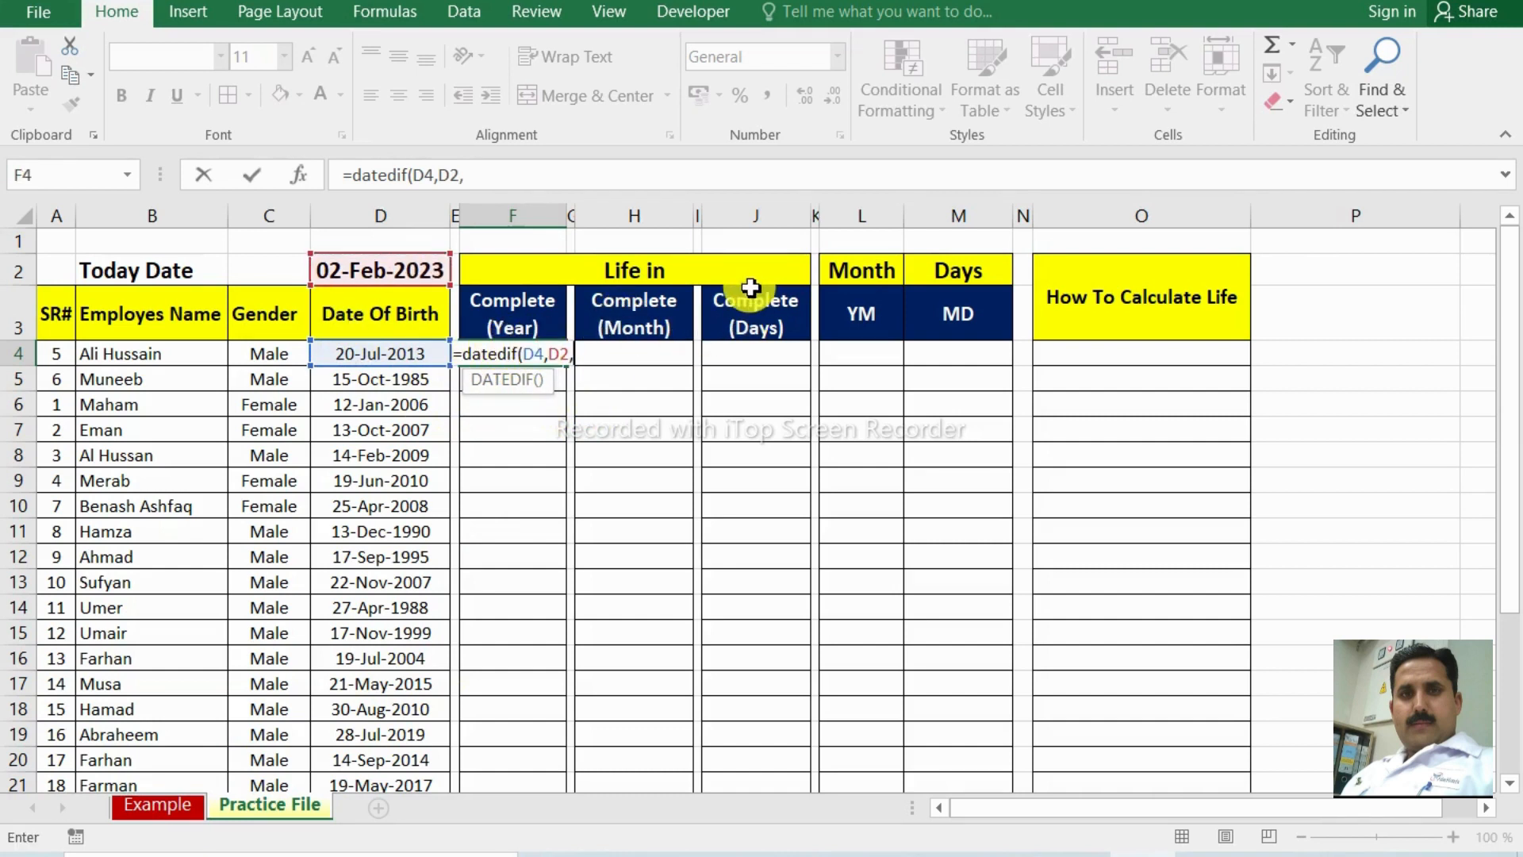
text(")
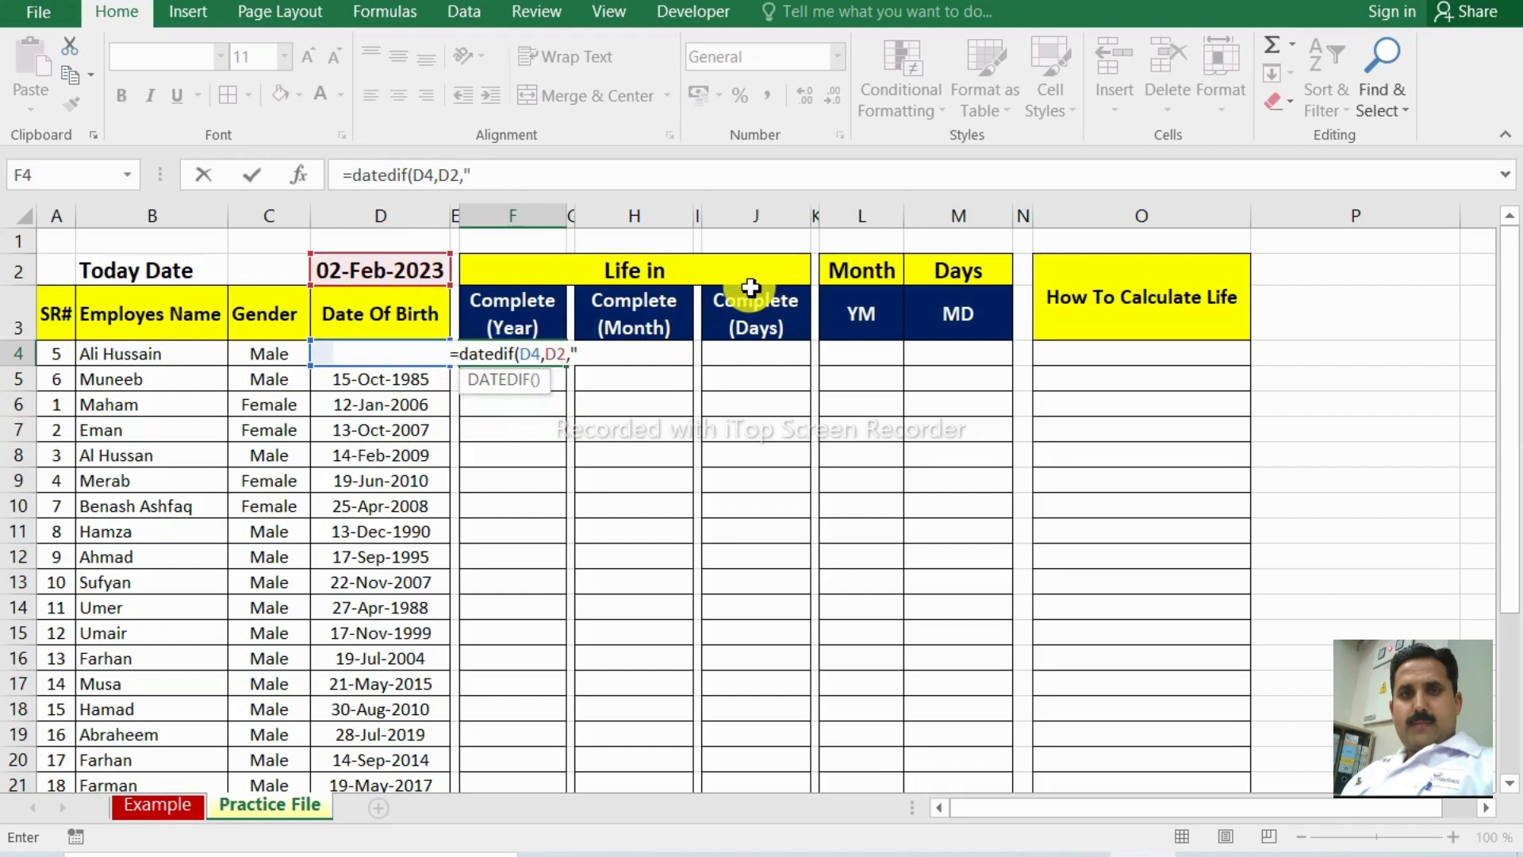
text(Y")
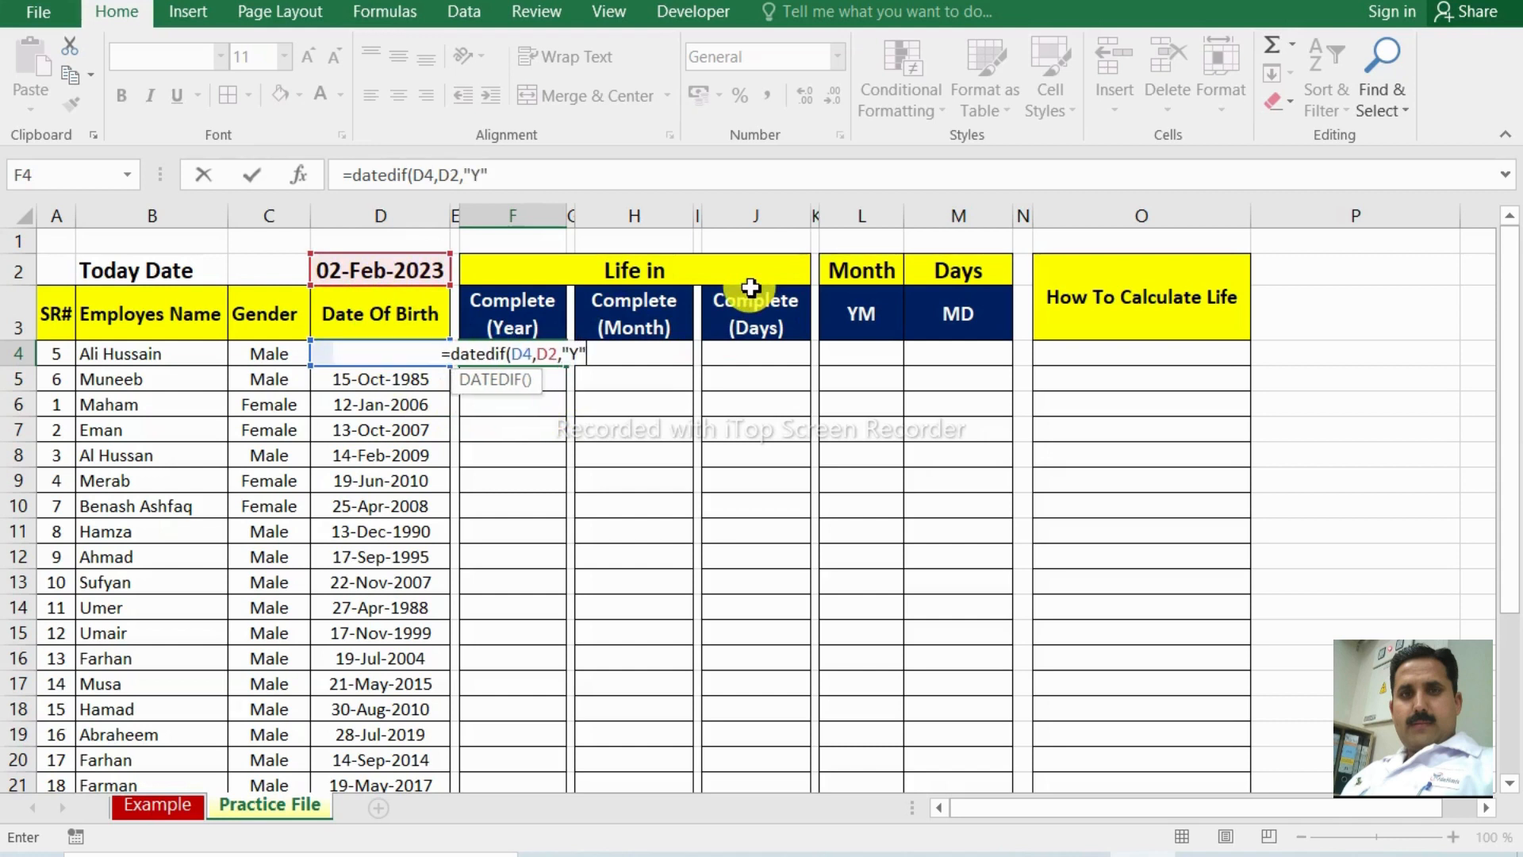
text())
key(Return)
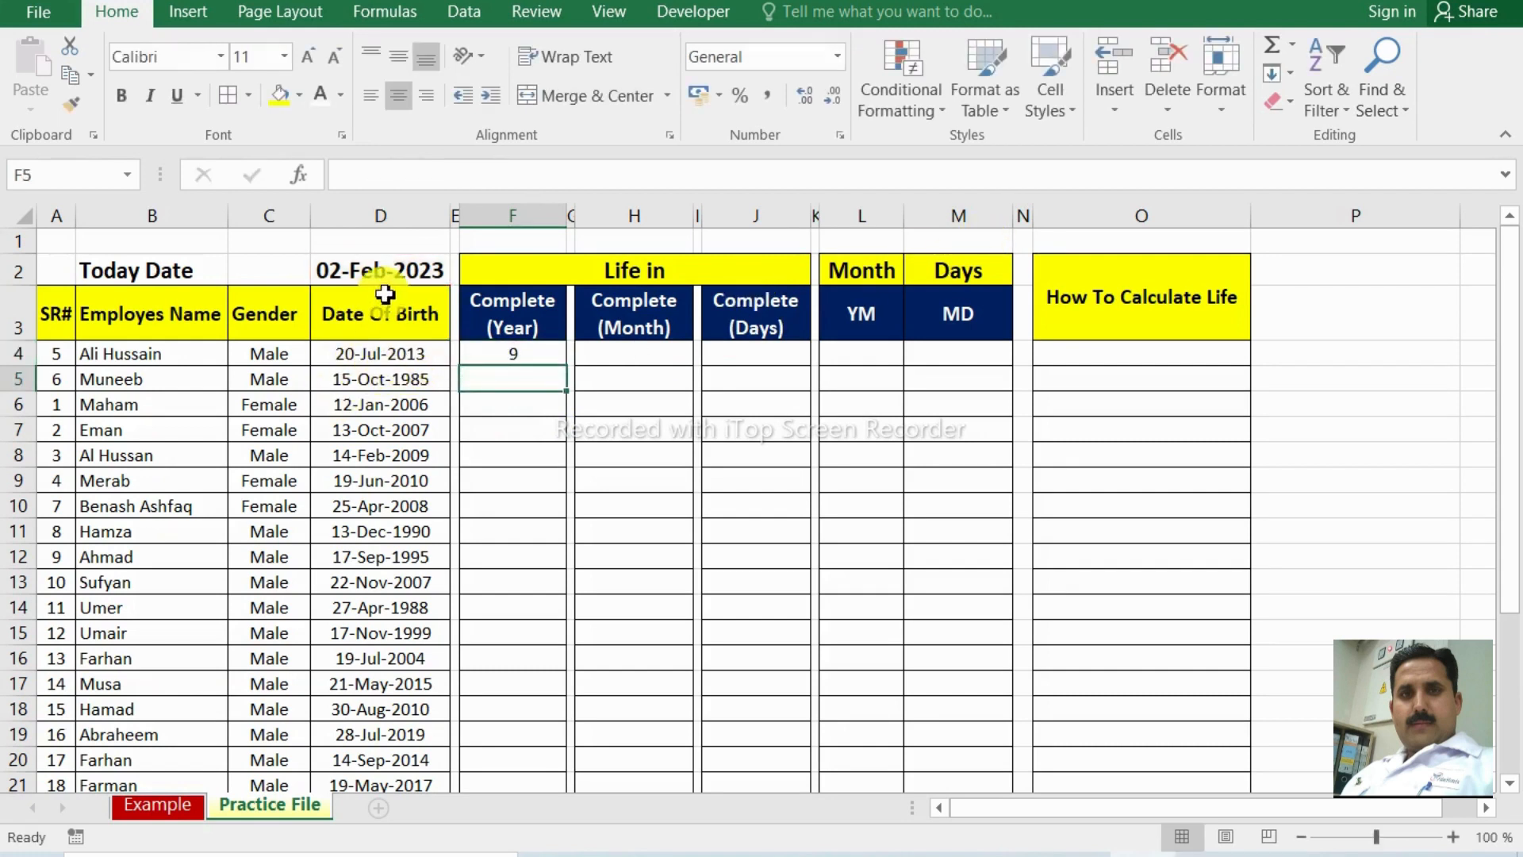
Replace the end date reference in F4's DATEDIF formula with TODAY() and check the edited formula.
click(530, 354)
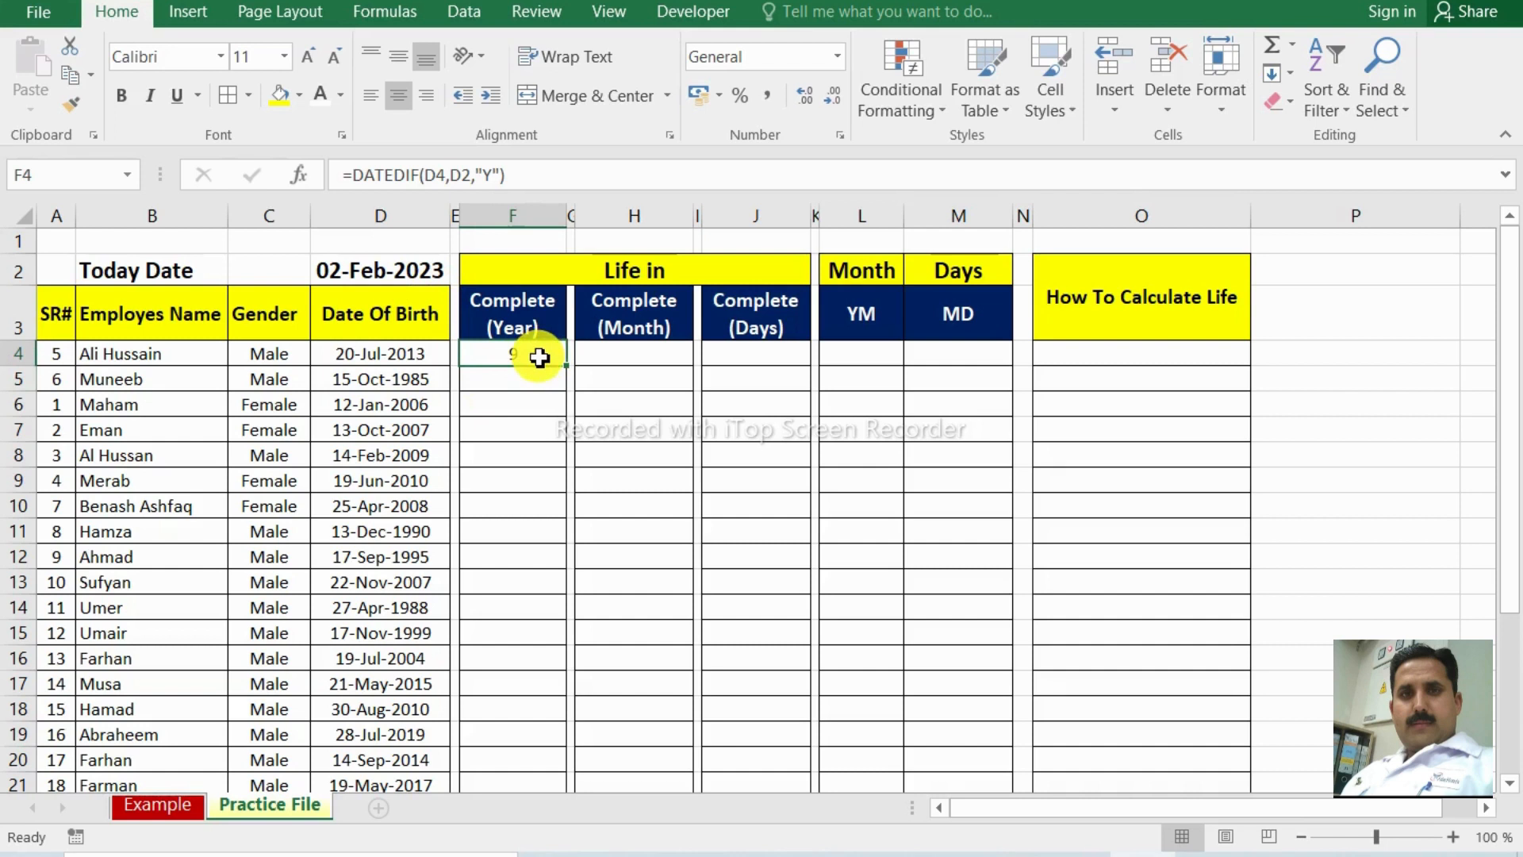
double_click(540, 357)
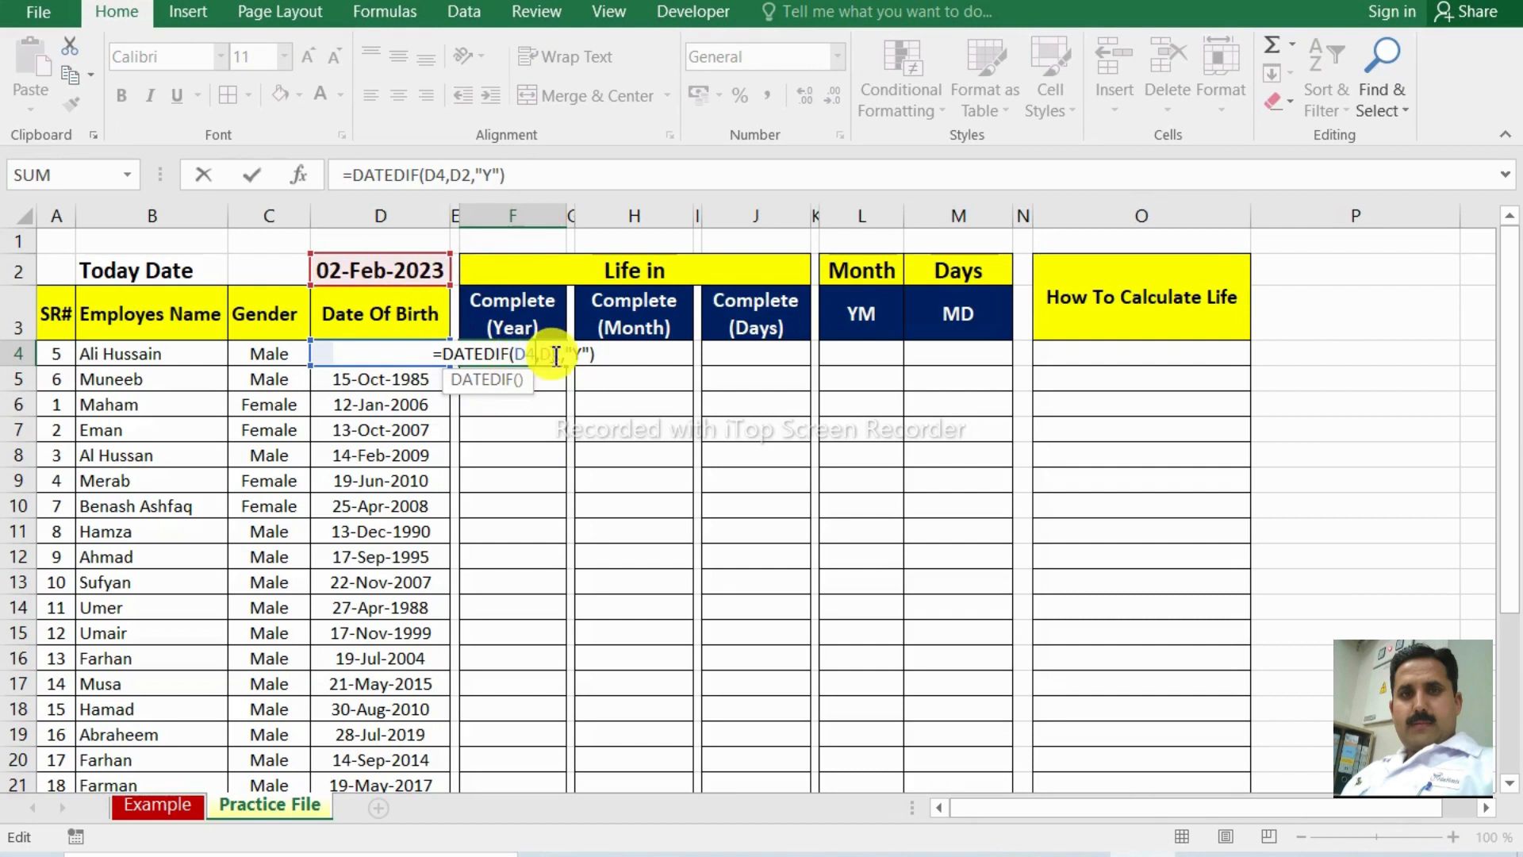
key(BackSpace)
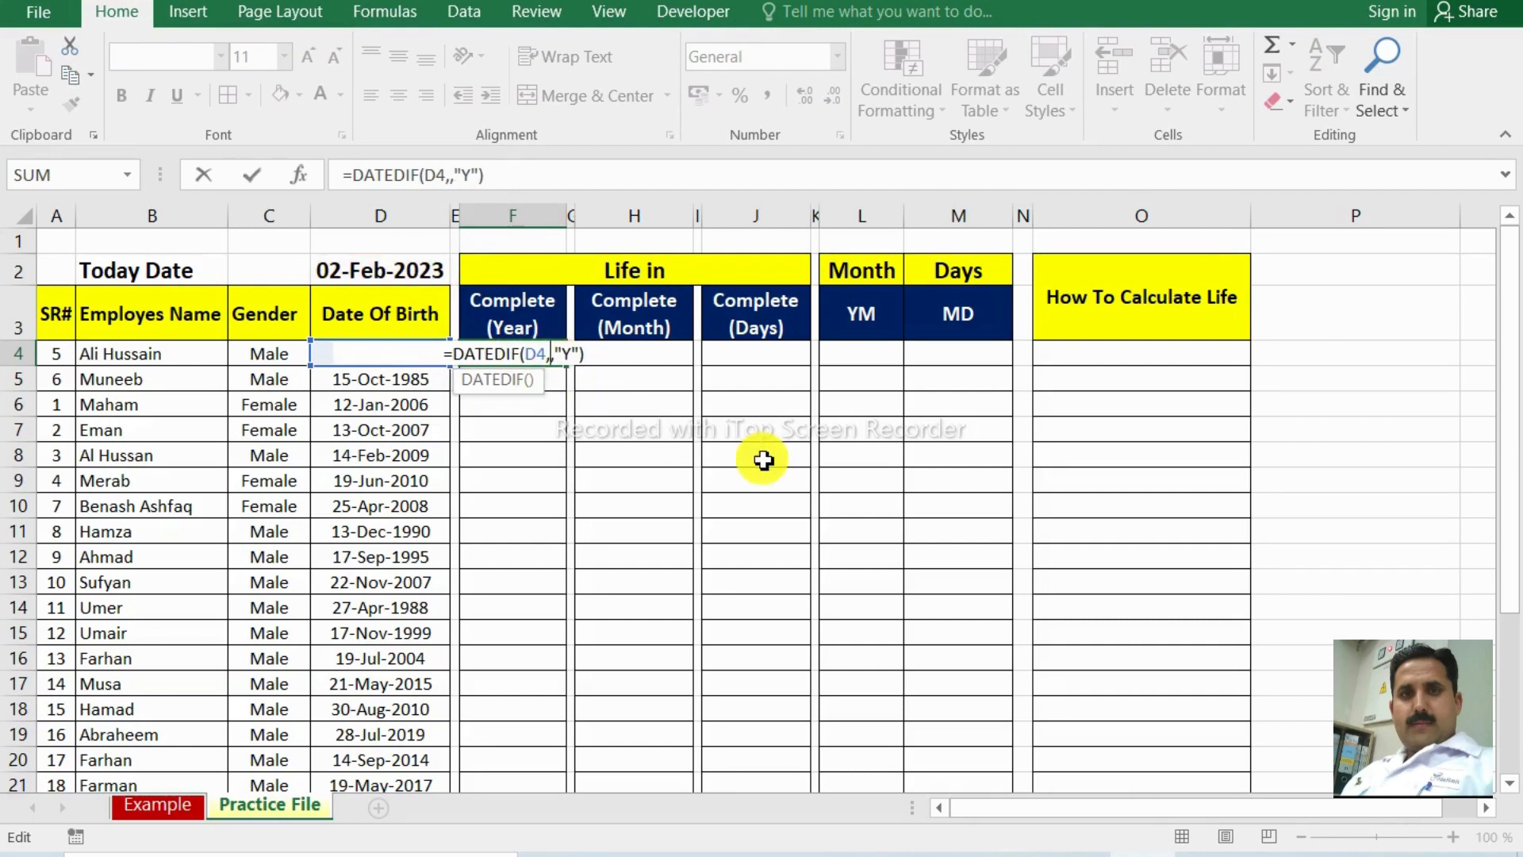
text(today)
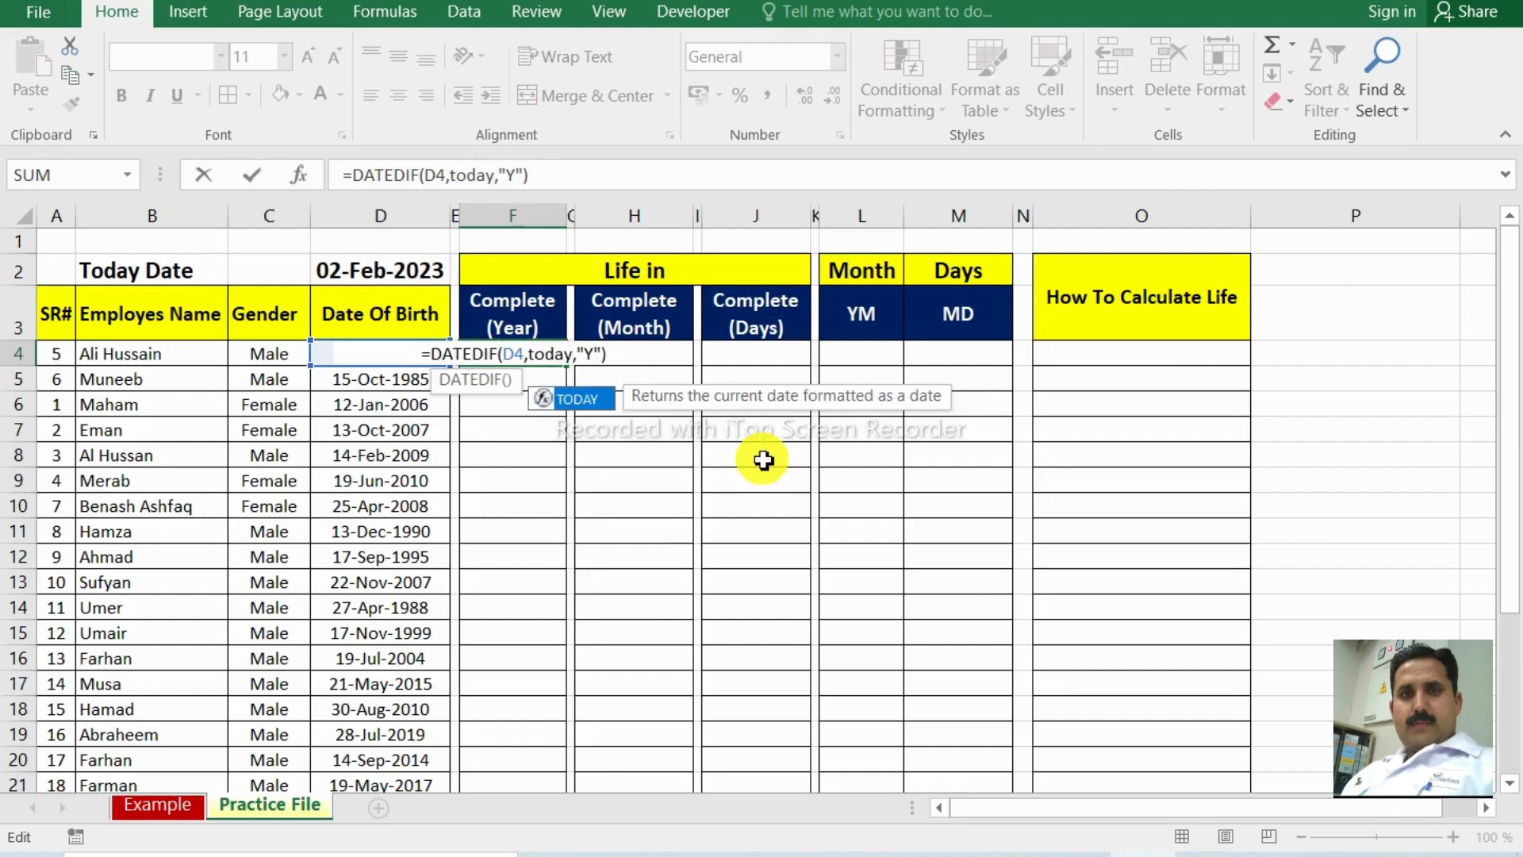
text(())
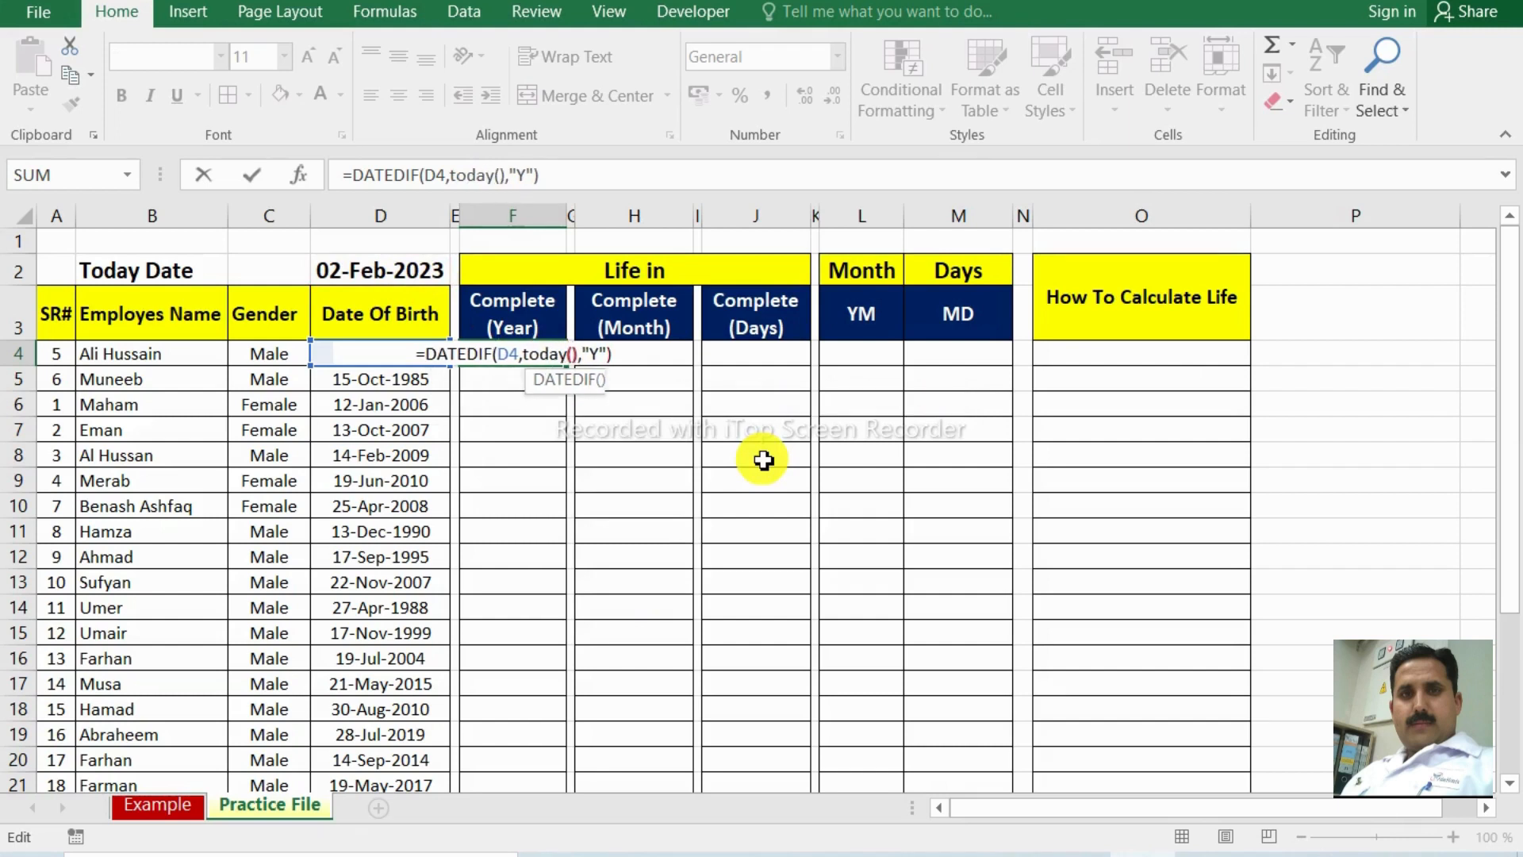
click(627, 354)
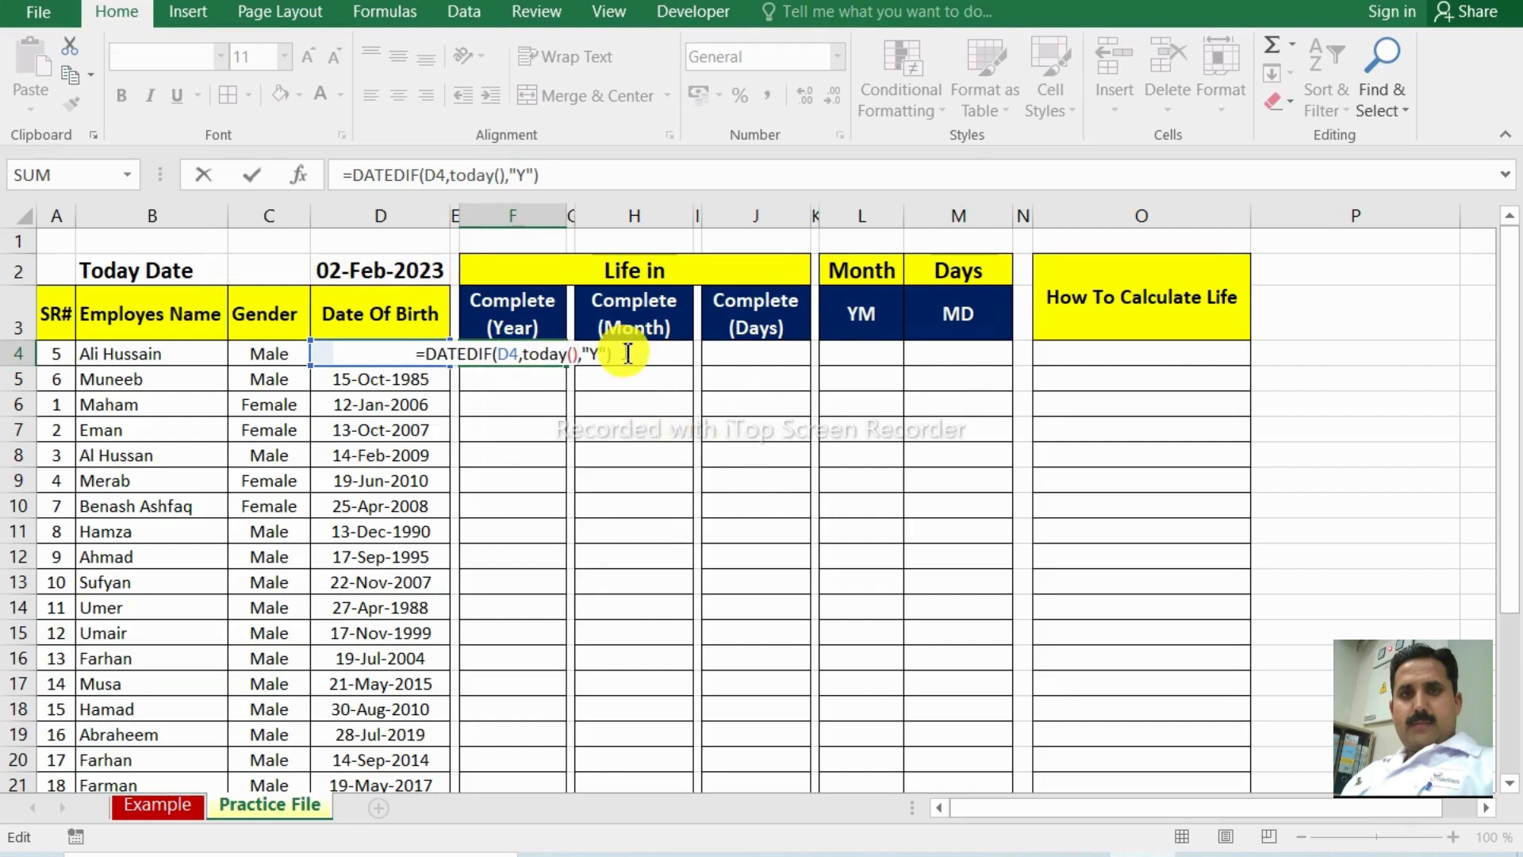
key(Return)
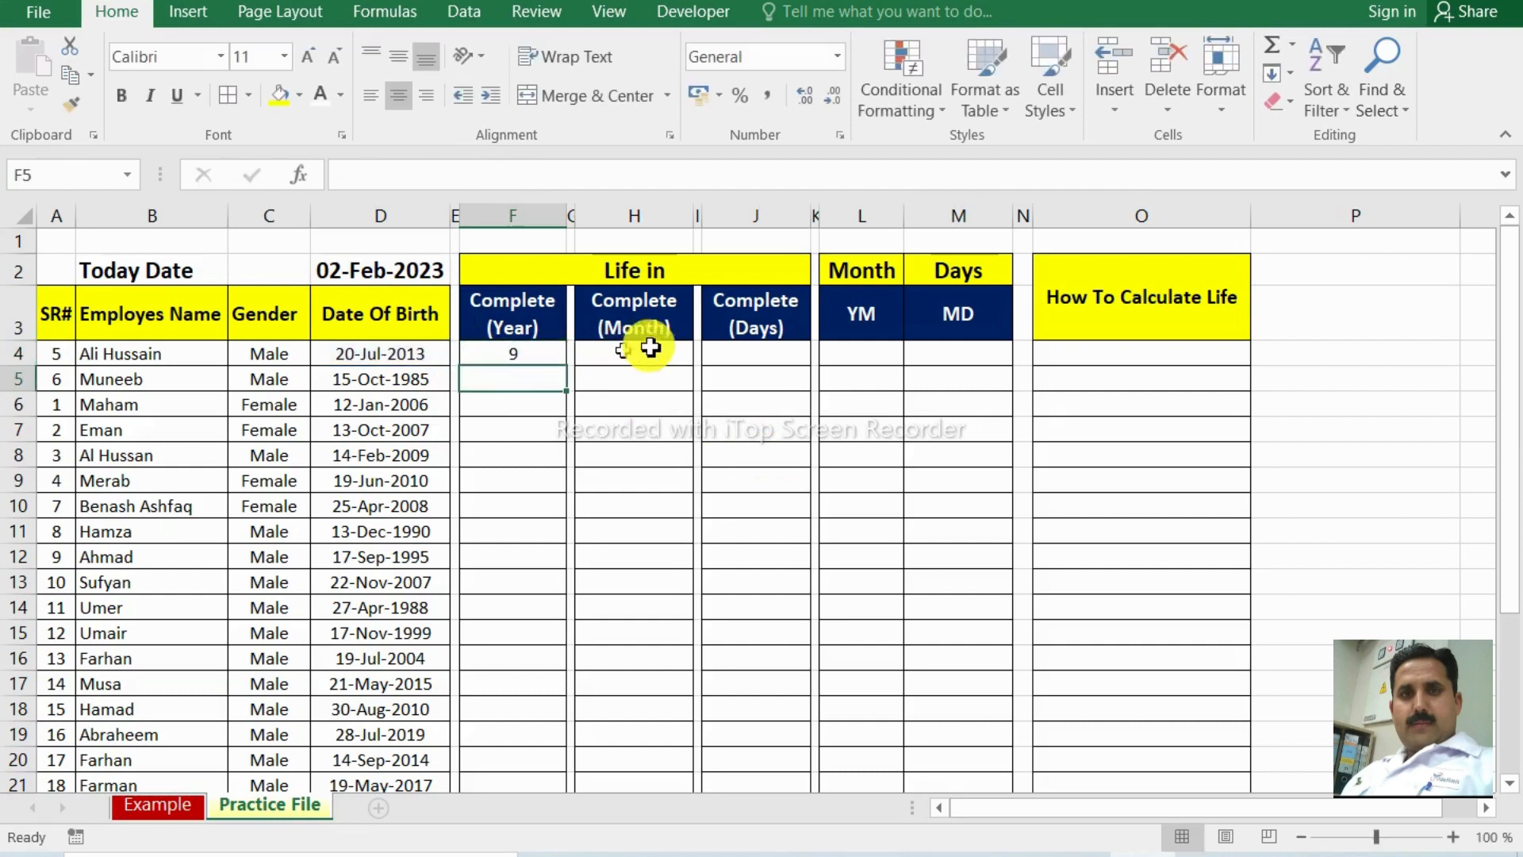
click(546, 348)
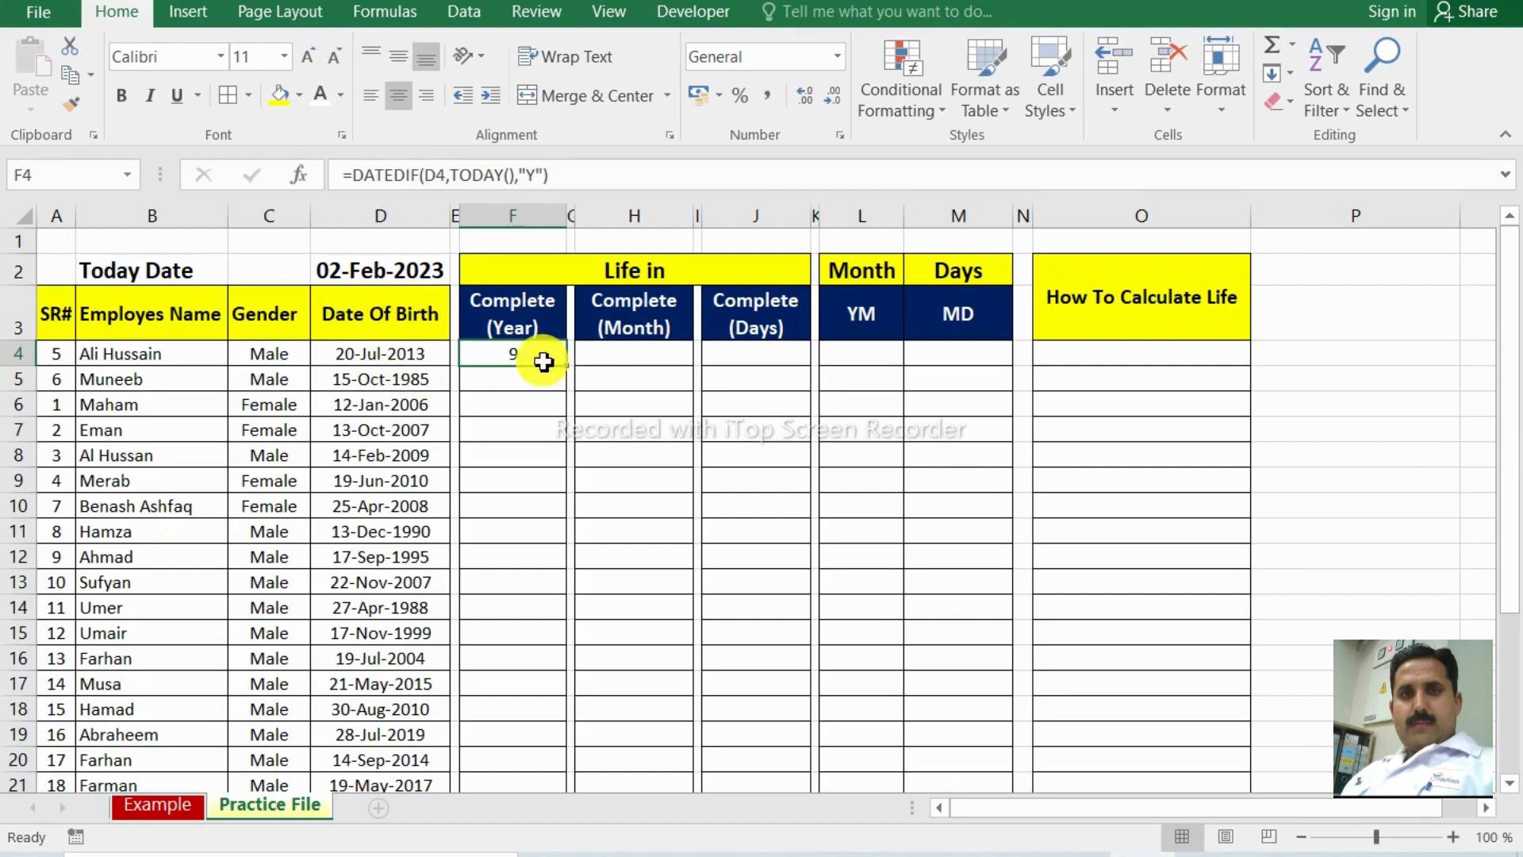
Enter a DATEDIF formula in H4 with D4 as the start date, TODAY() as the end date and "m" as the unit.
click(623, 364)
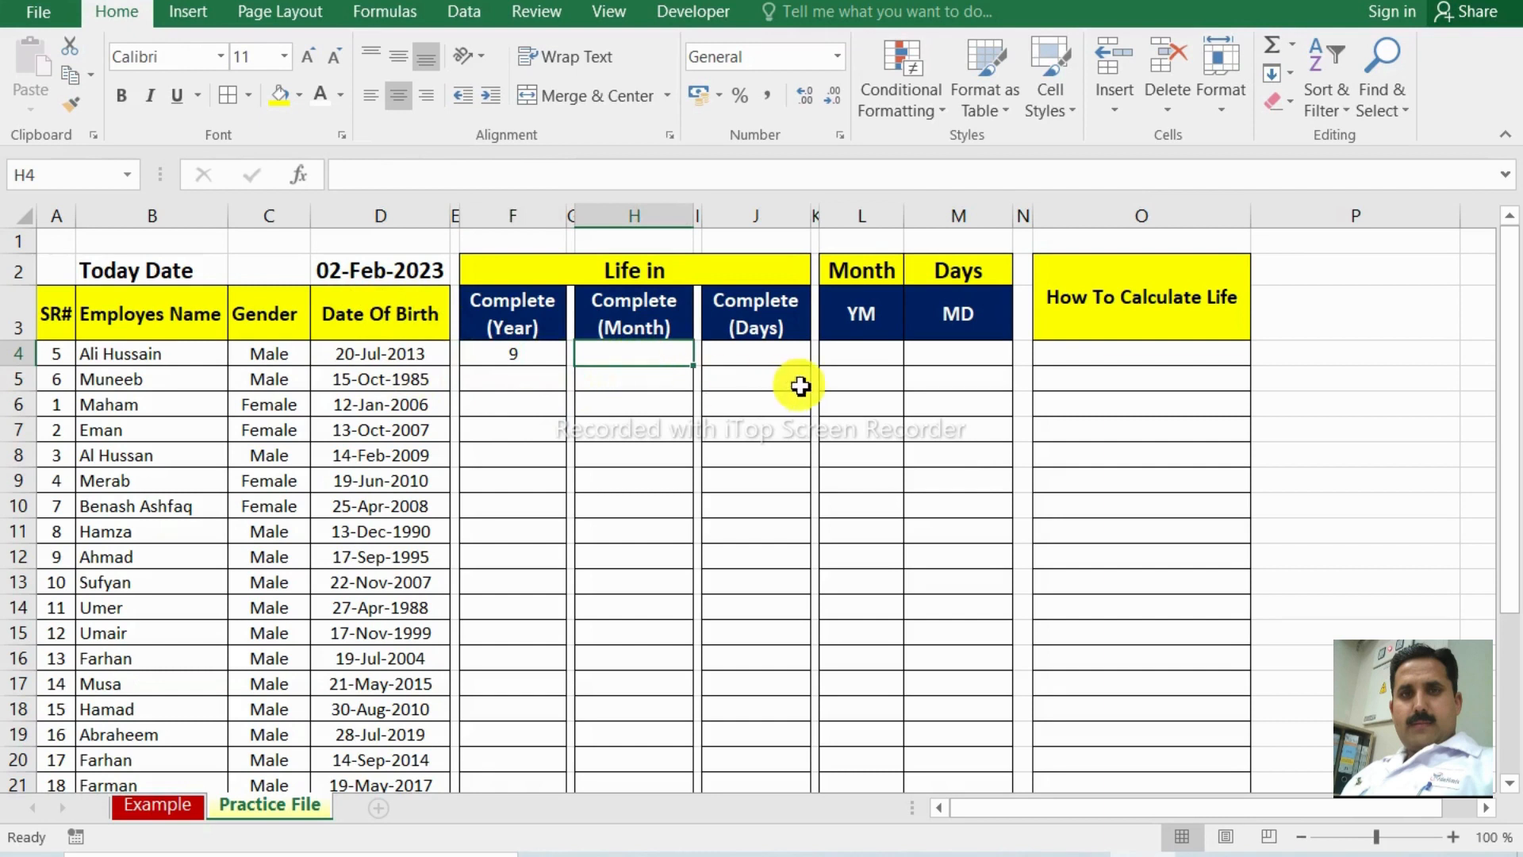
text(=)
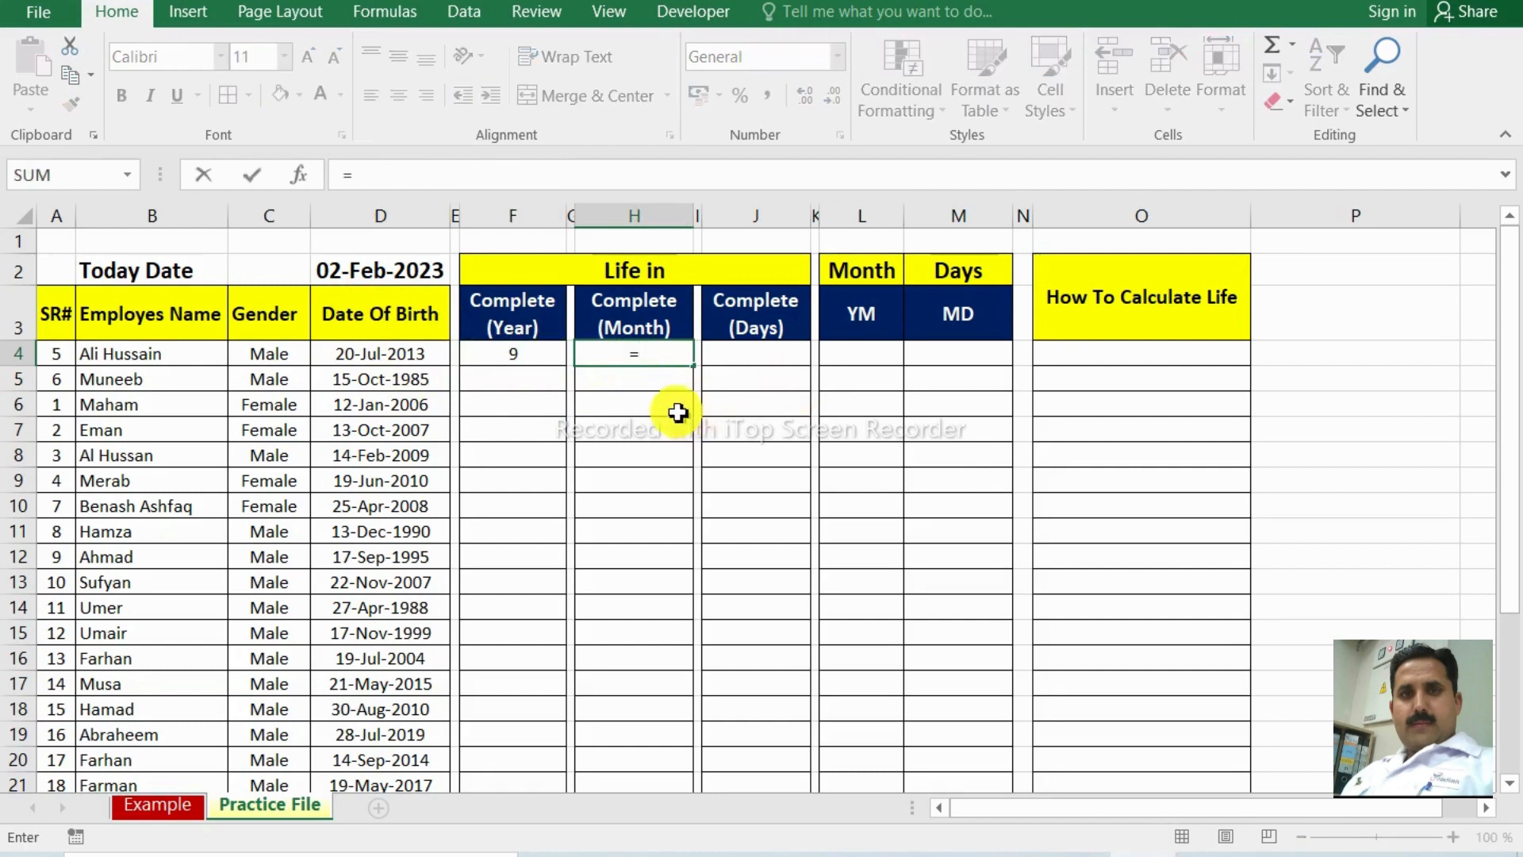
text(dat)
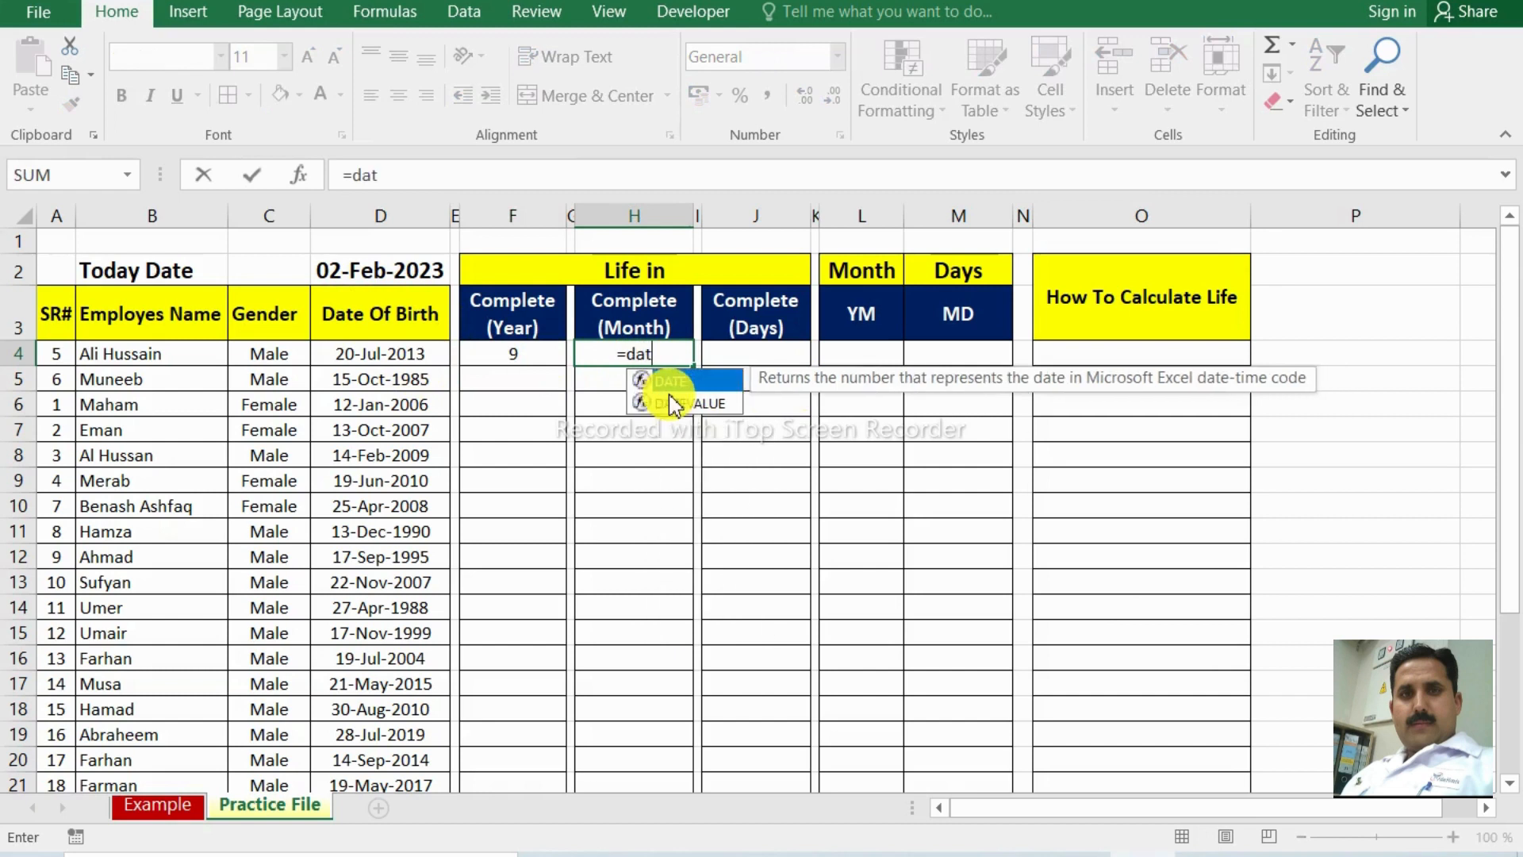
text(edif)
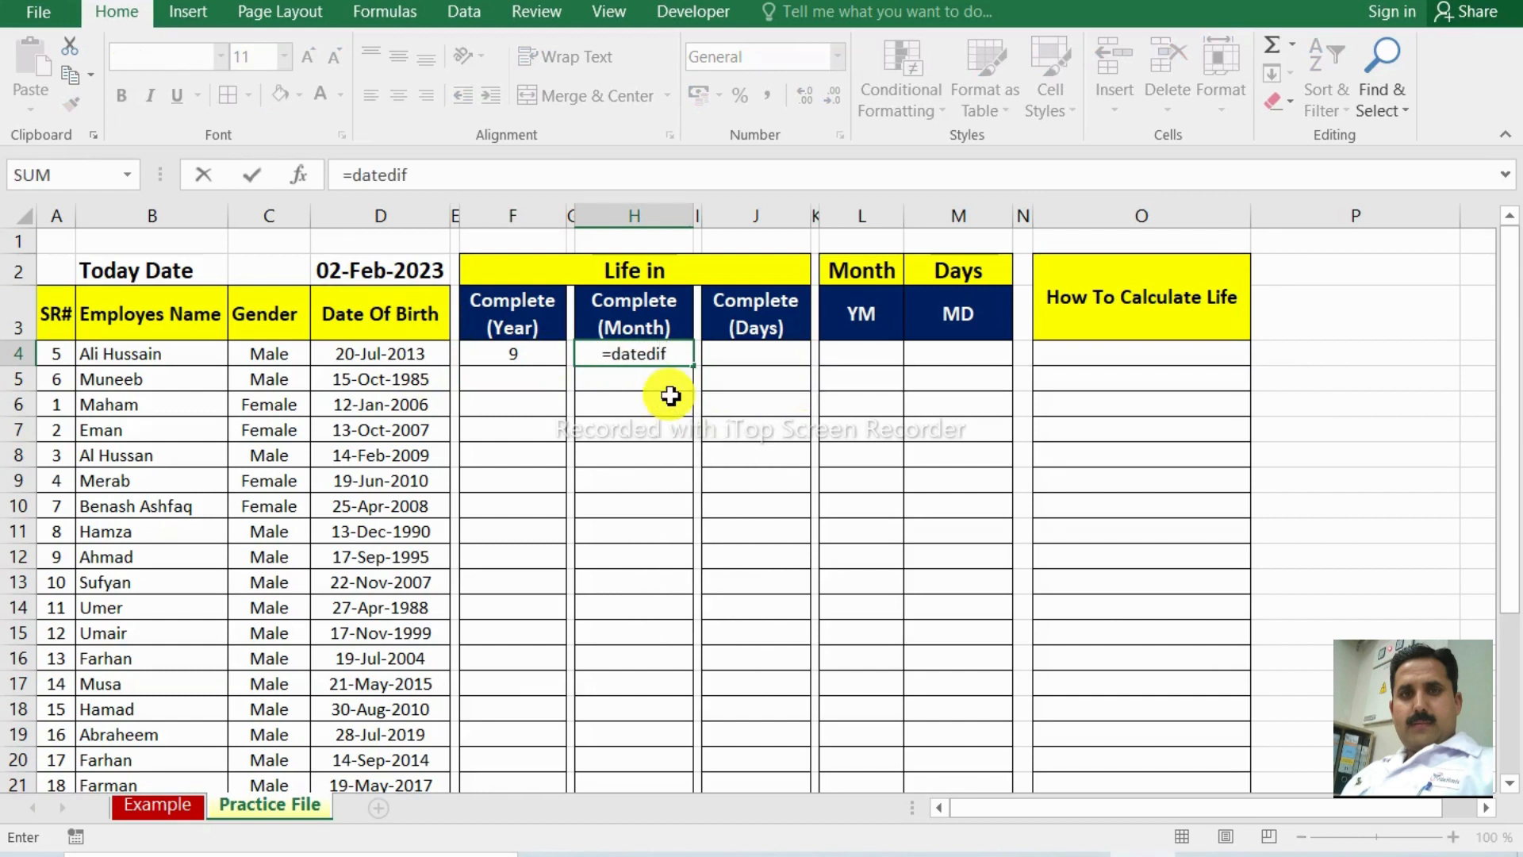
text(()
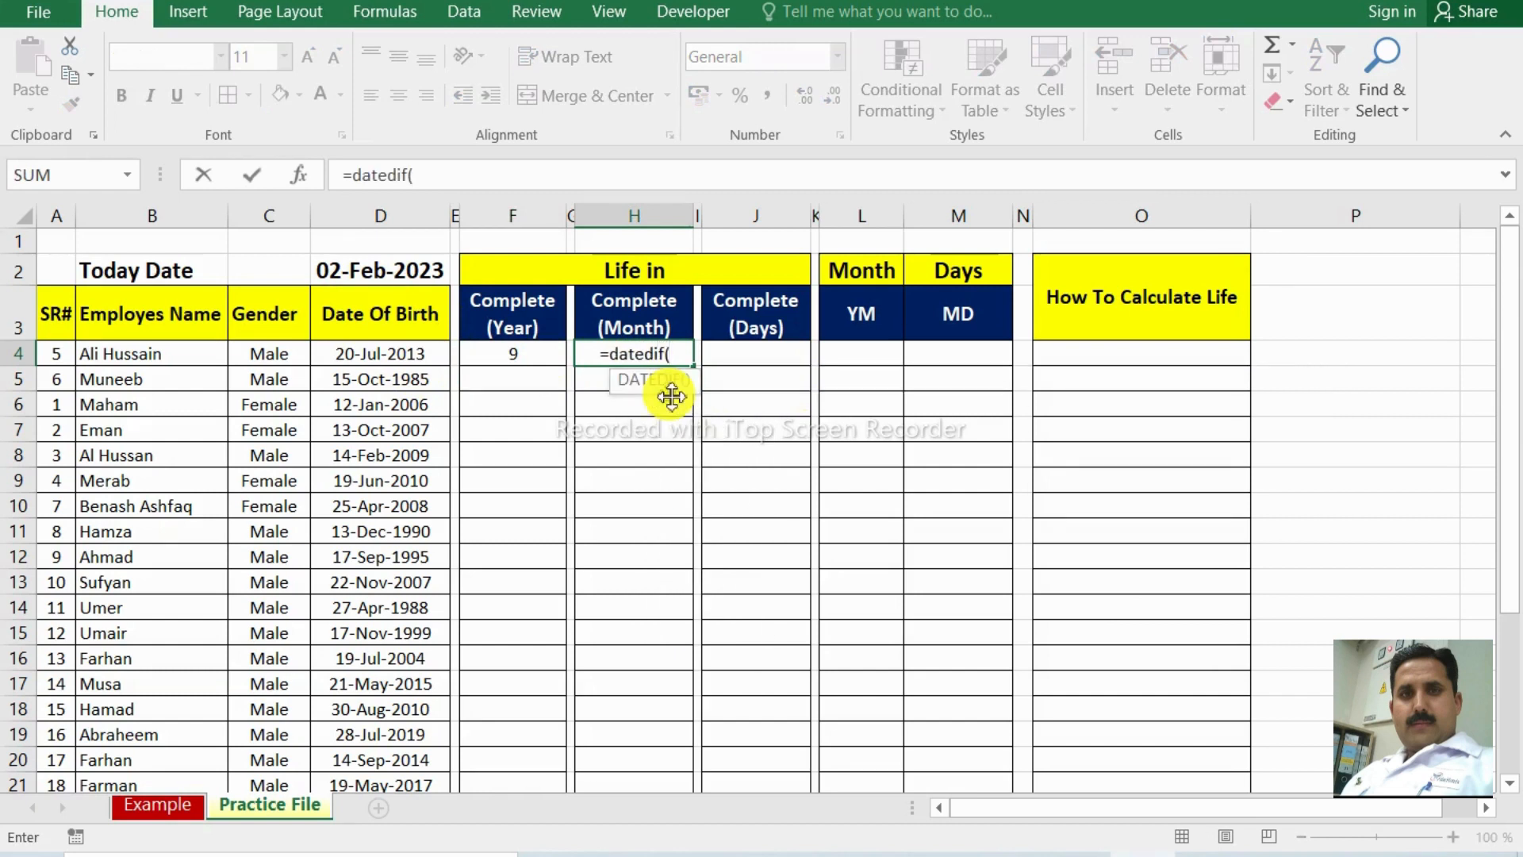
click(399, 356)
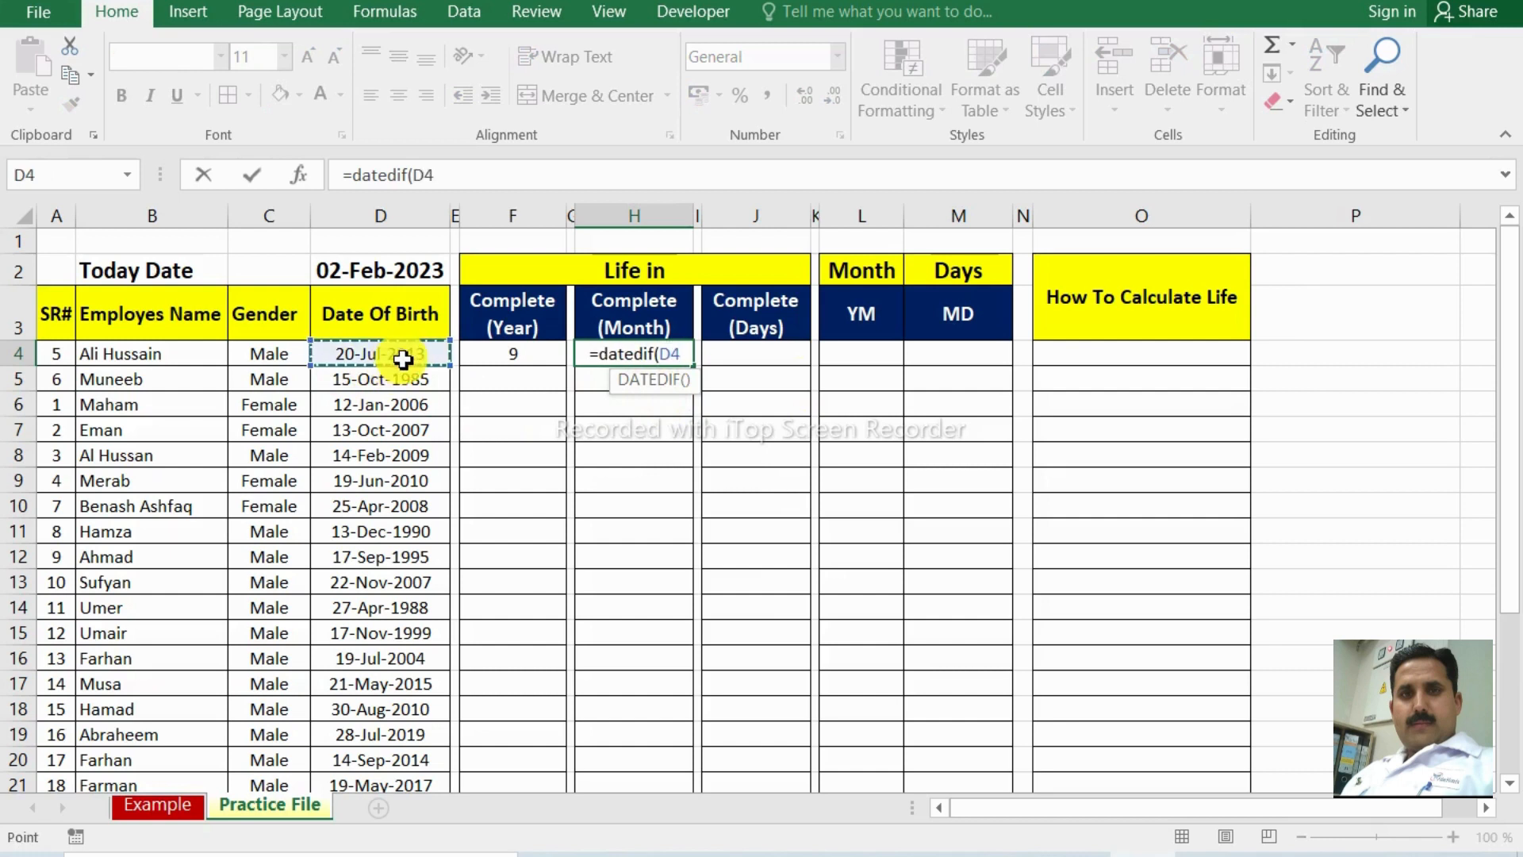
text(,)
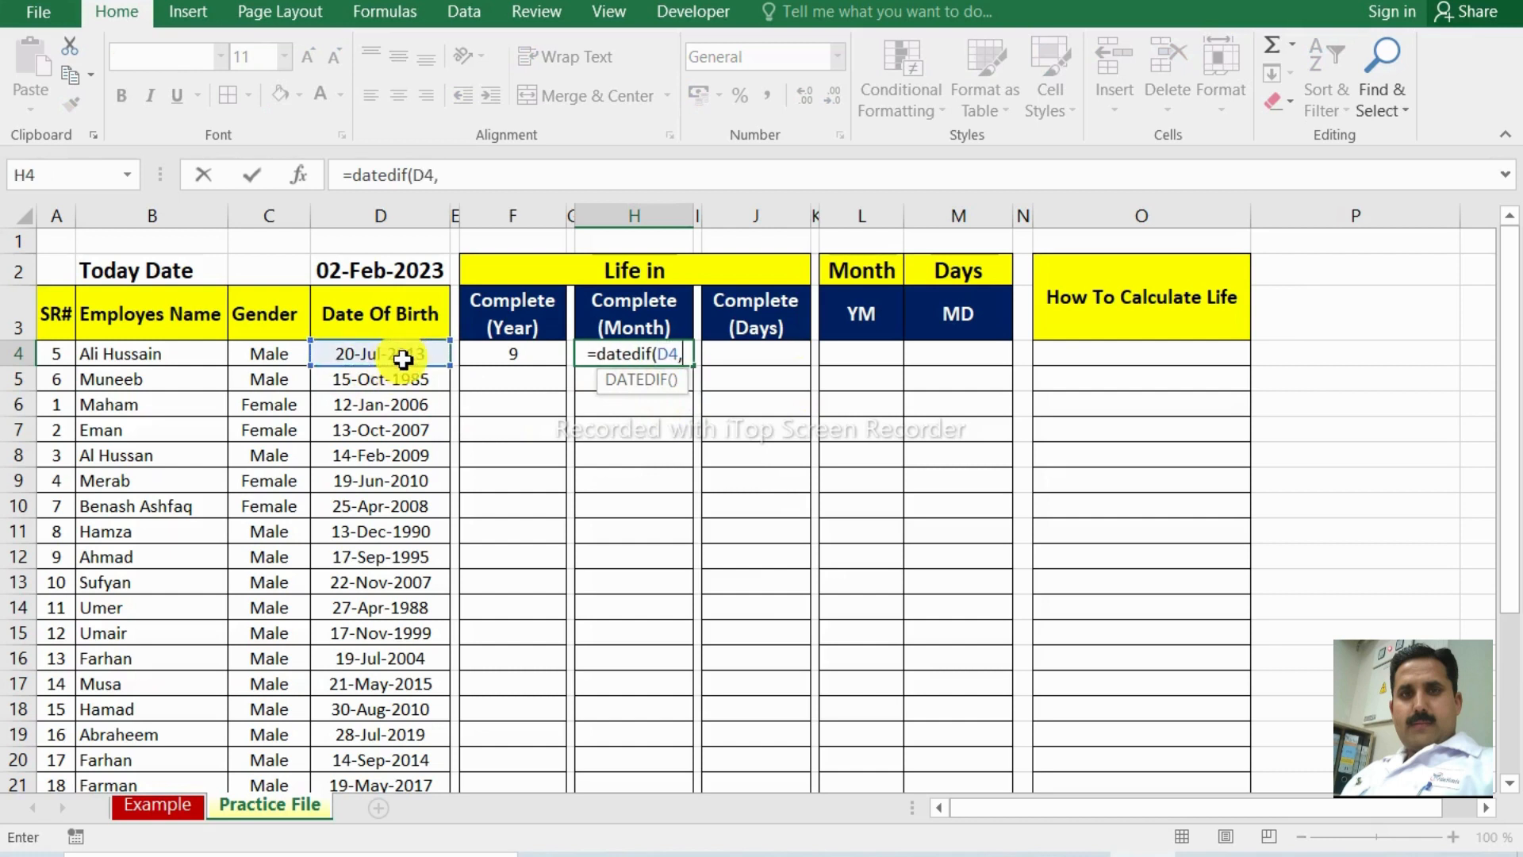
text(today)
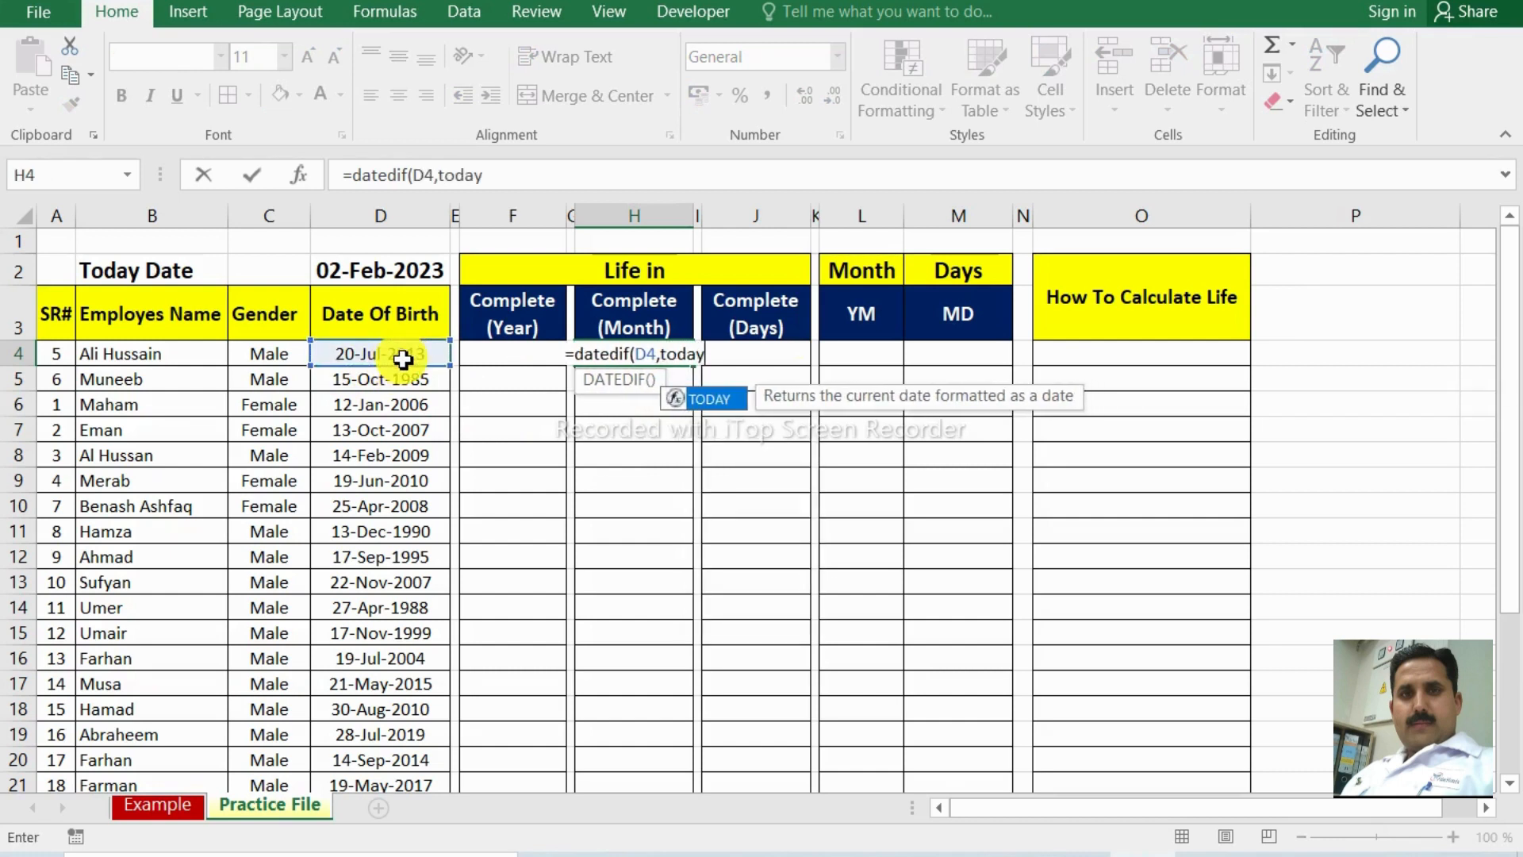
text(())
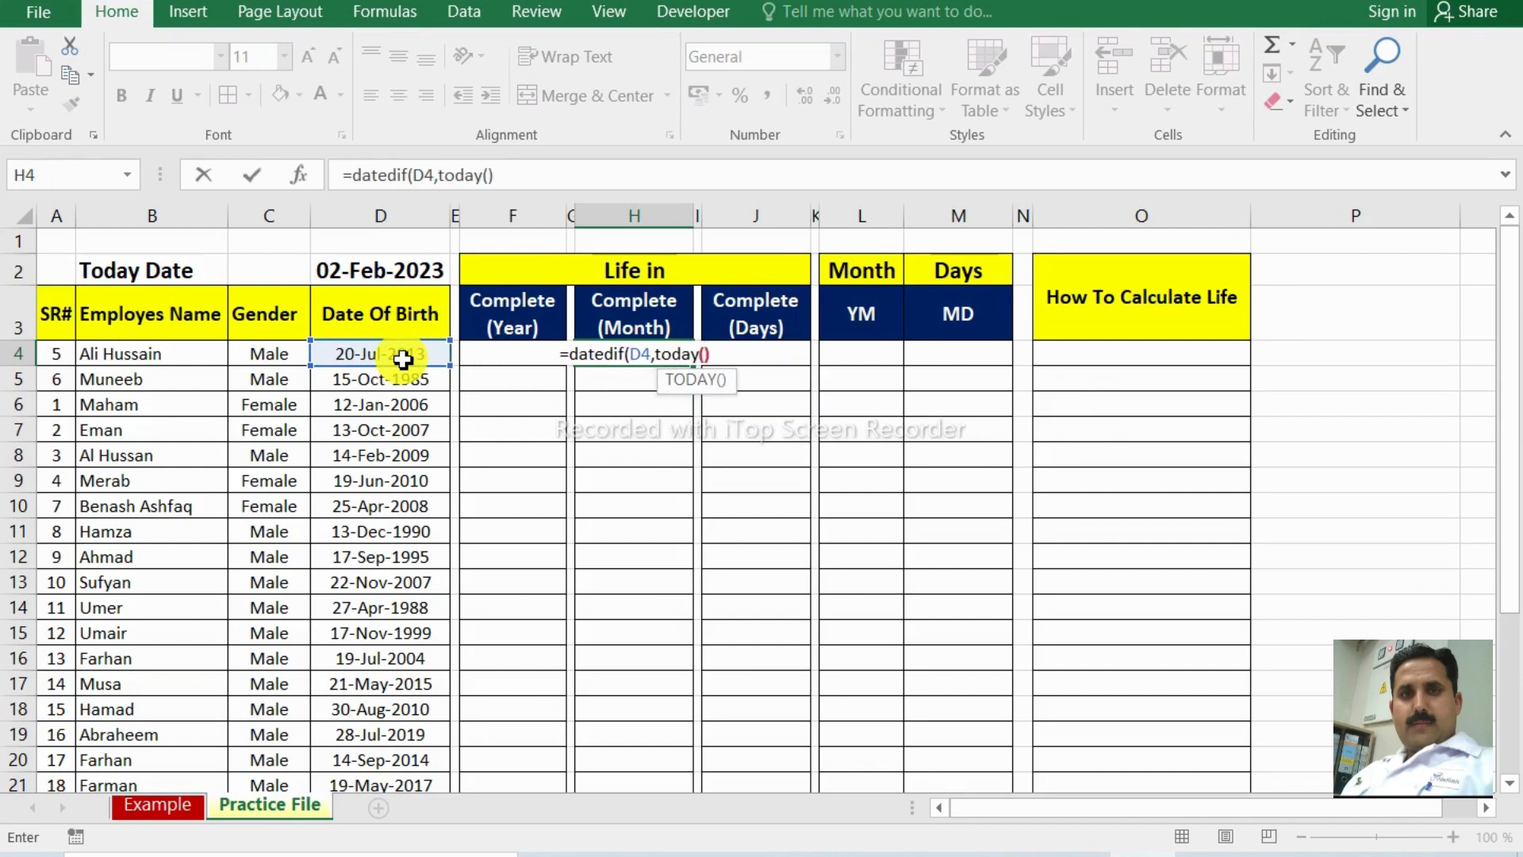
text(,)
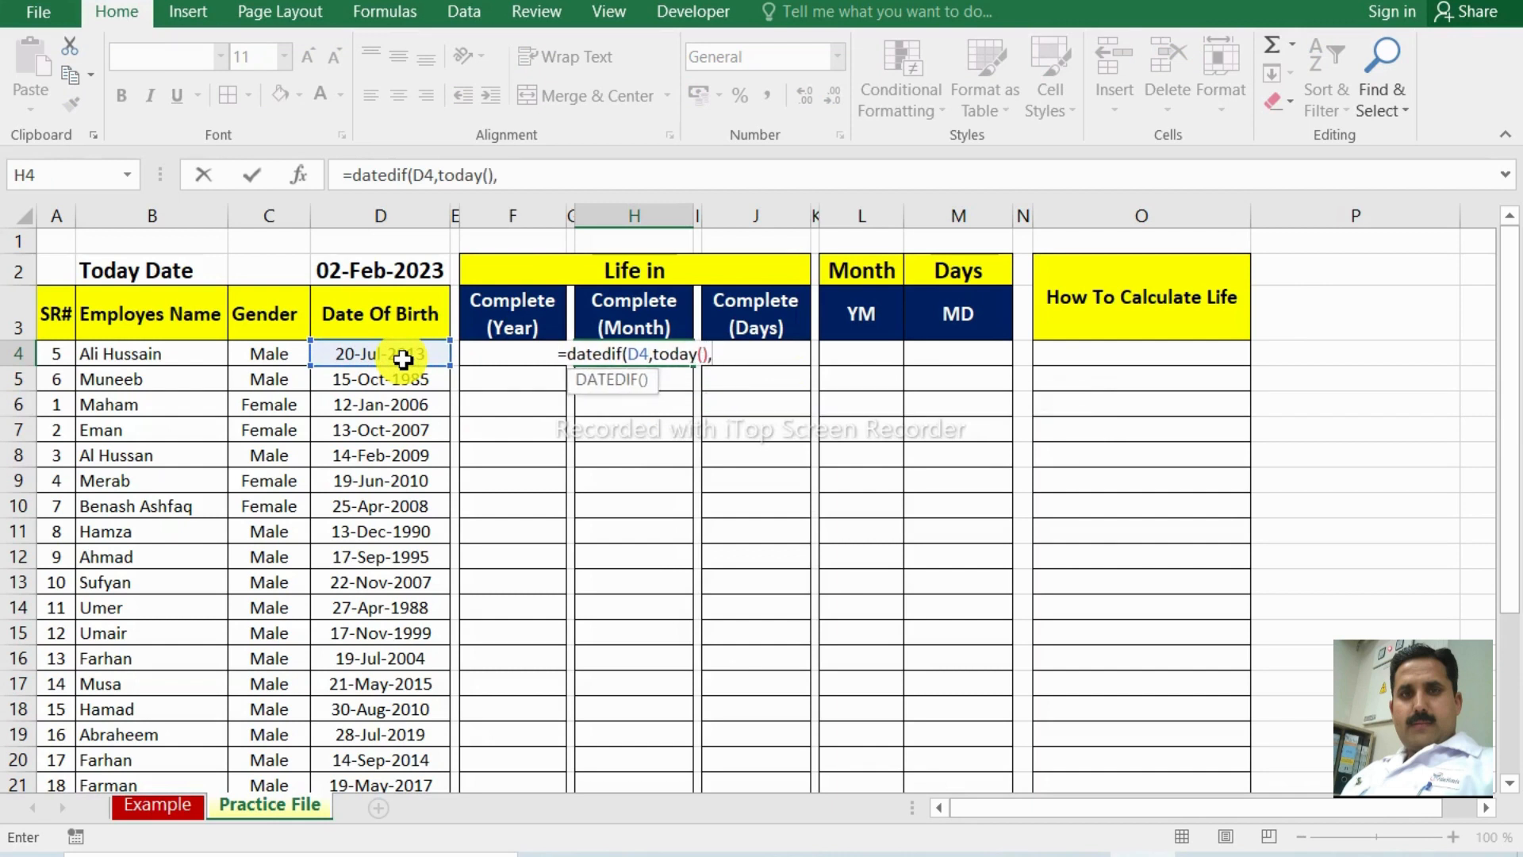
text(")
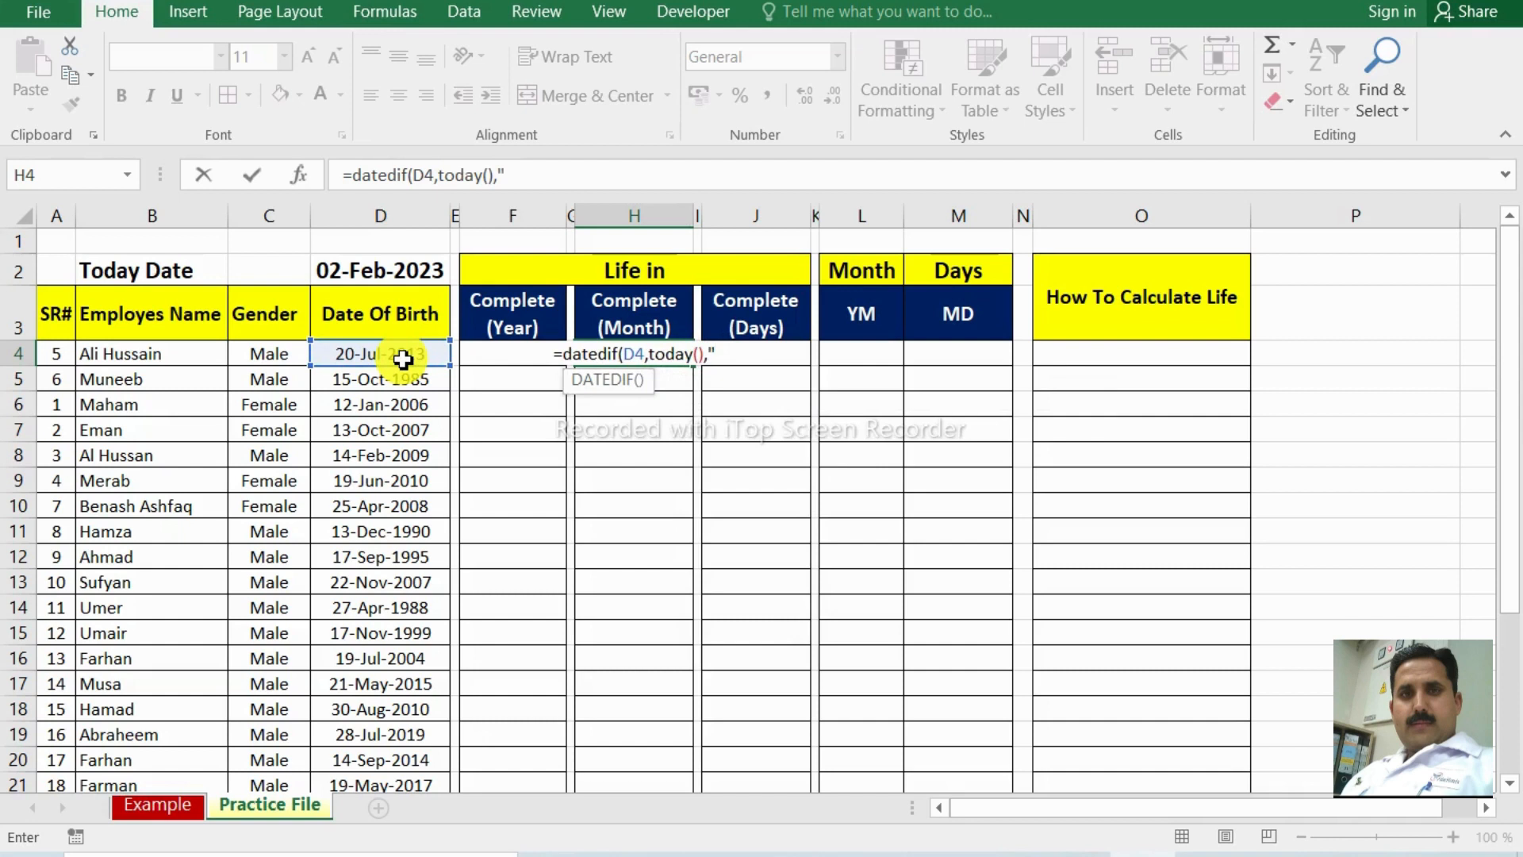
text(m)
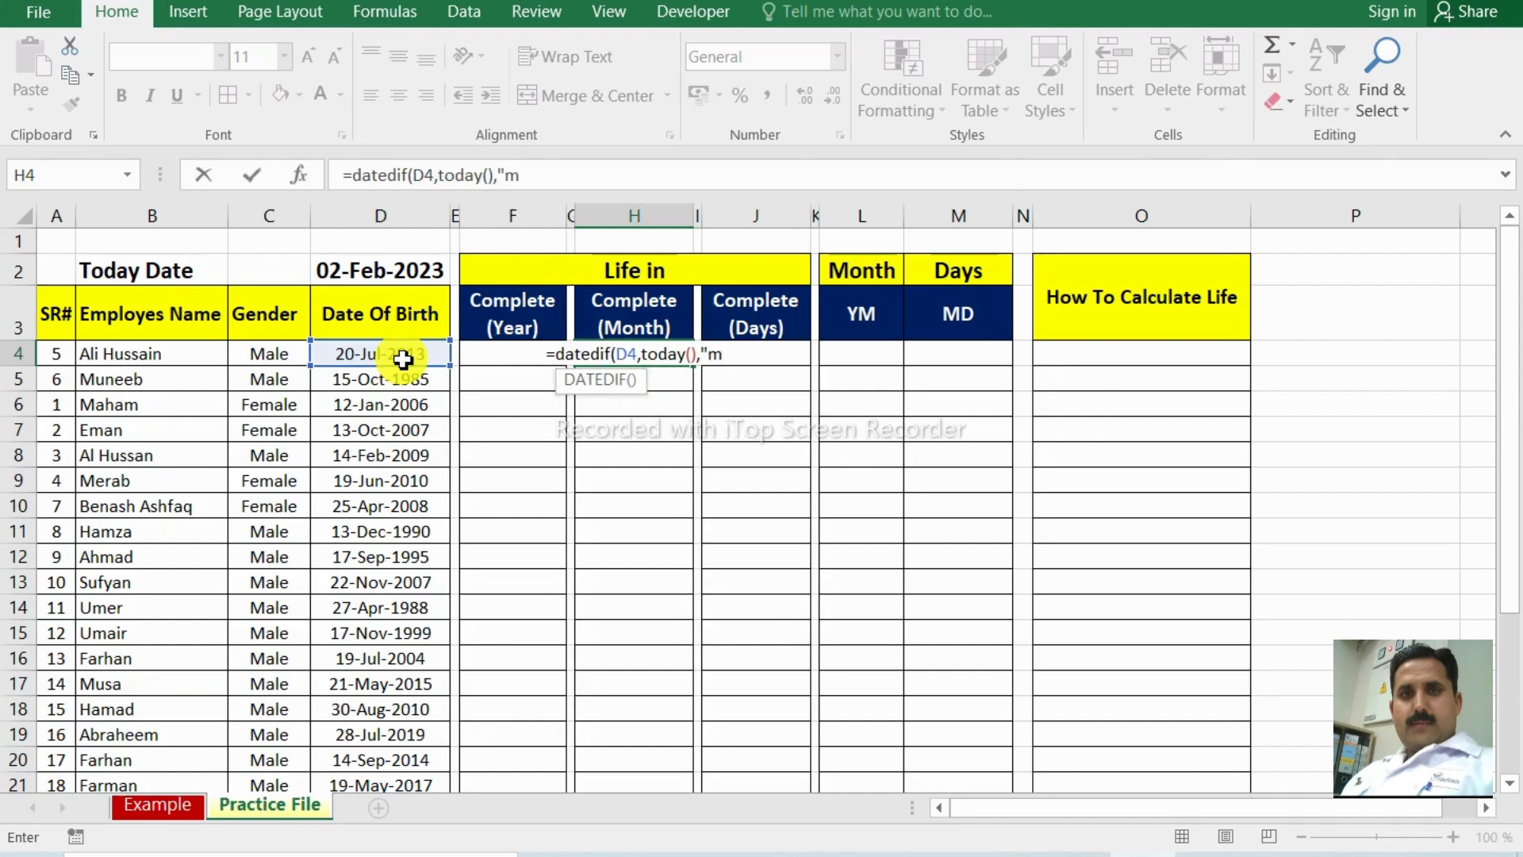
text("))
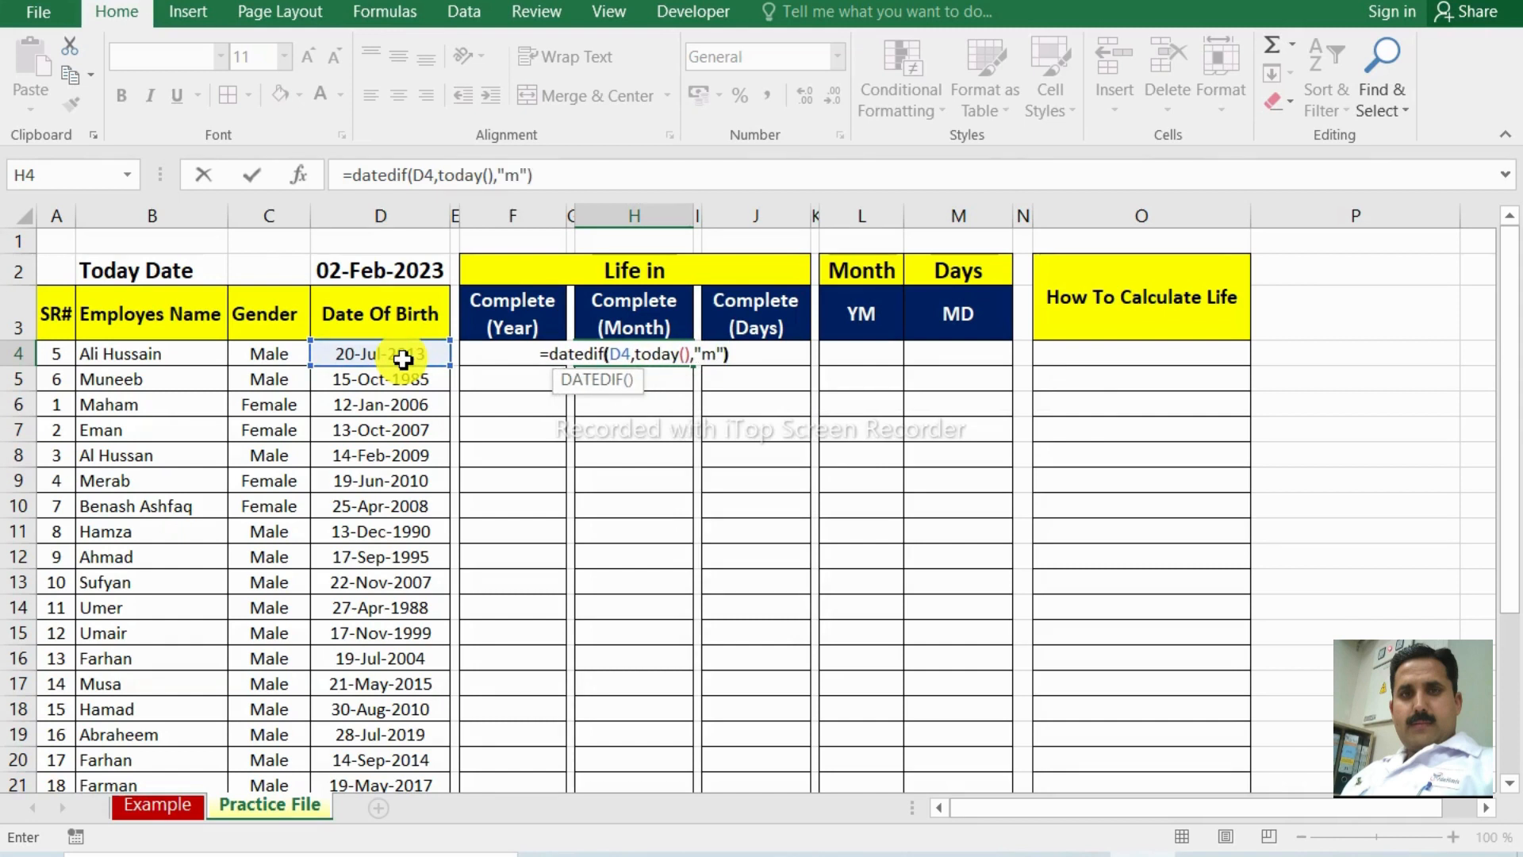
key(Return)
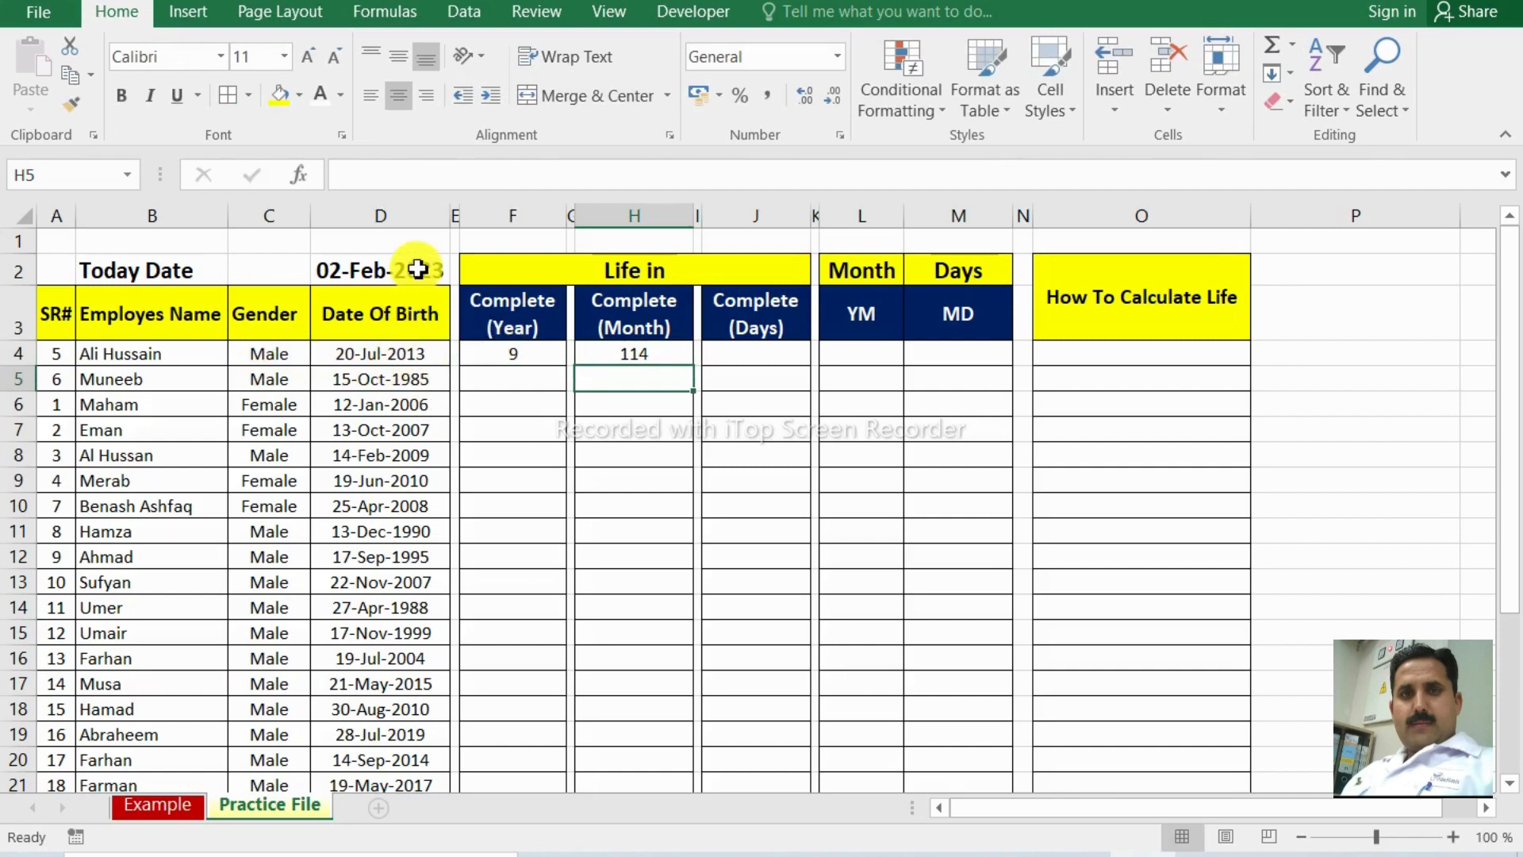
click(672, 356)
Enter a DATEDIF formula in J4 with D4 as the start date, TODAY() as the end date and "d" as the unit.
click(754, 351)
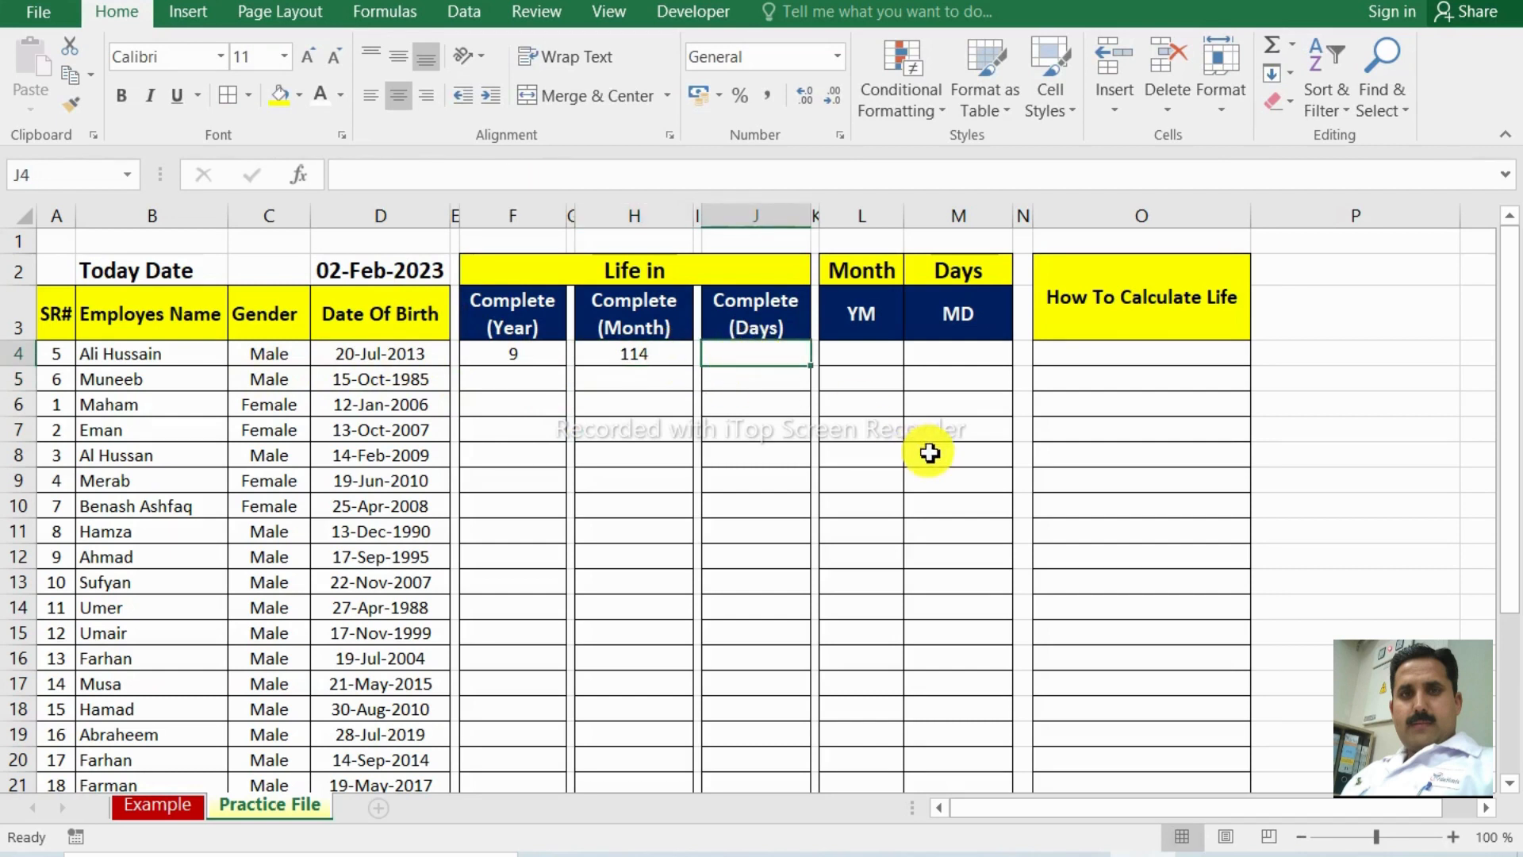
text(=da)
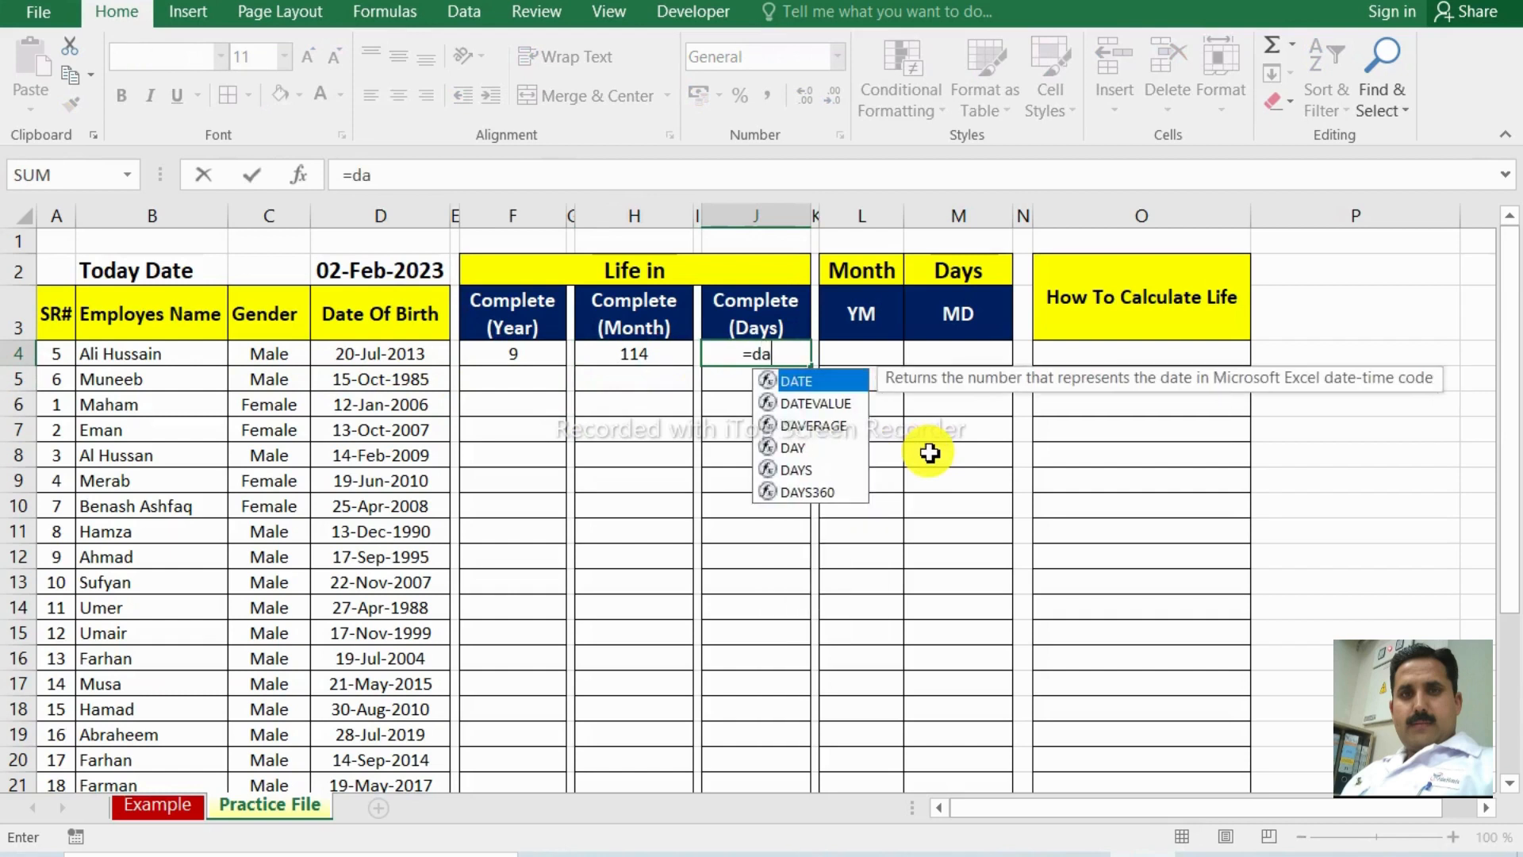
text(tesd)
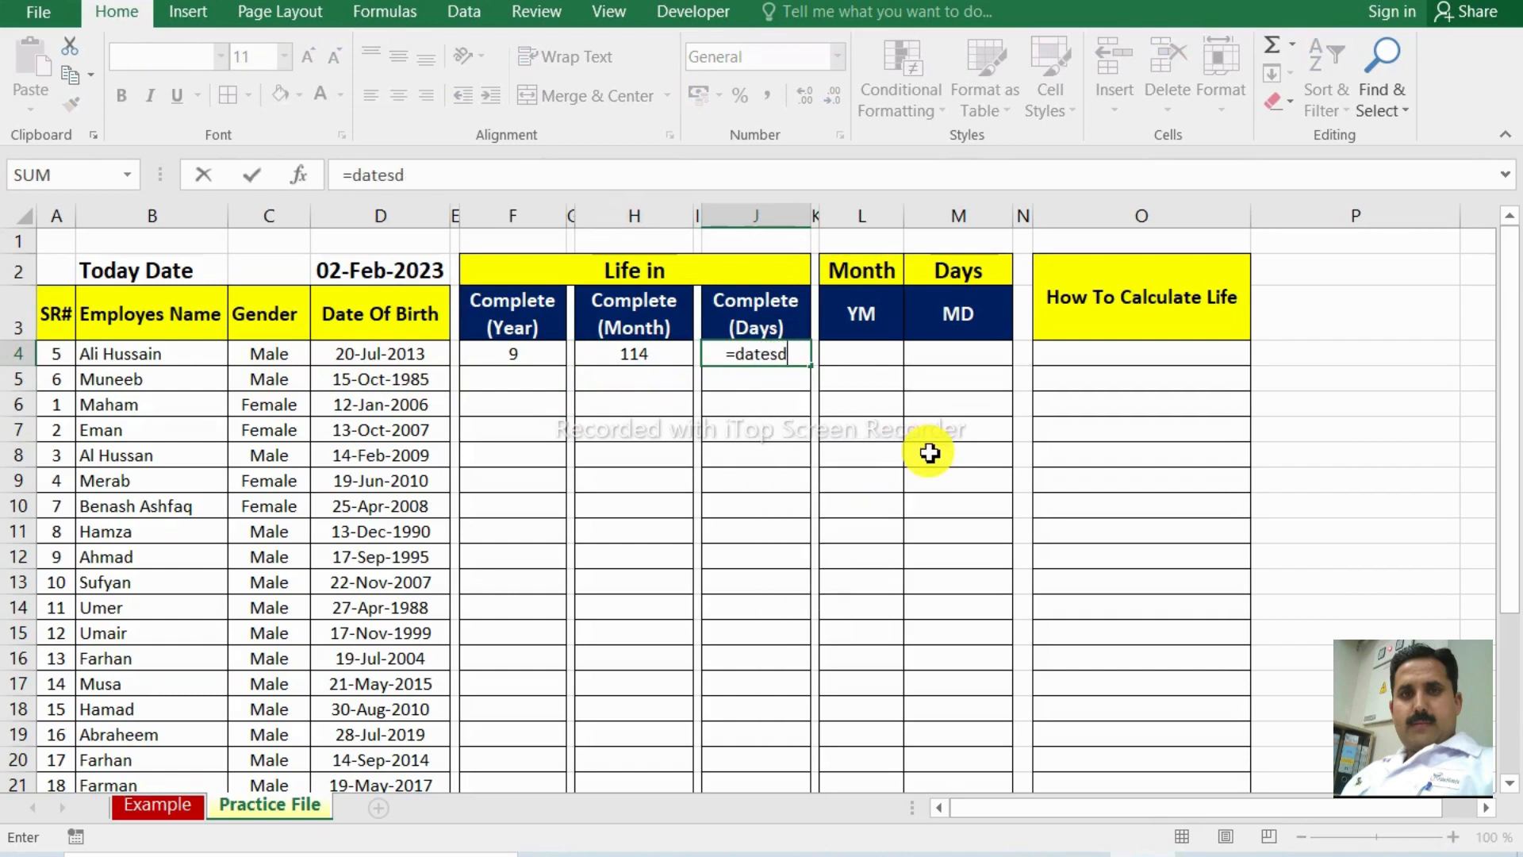
text(if)
key(BackSpace)
key(BackSpace)
key(BackSpace)
key(BackSpace)
text(dif()
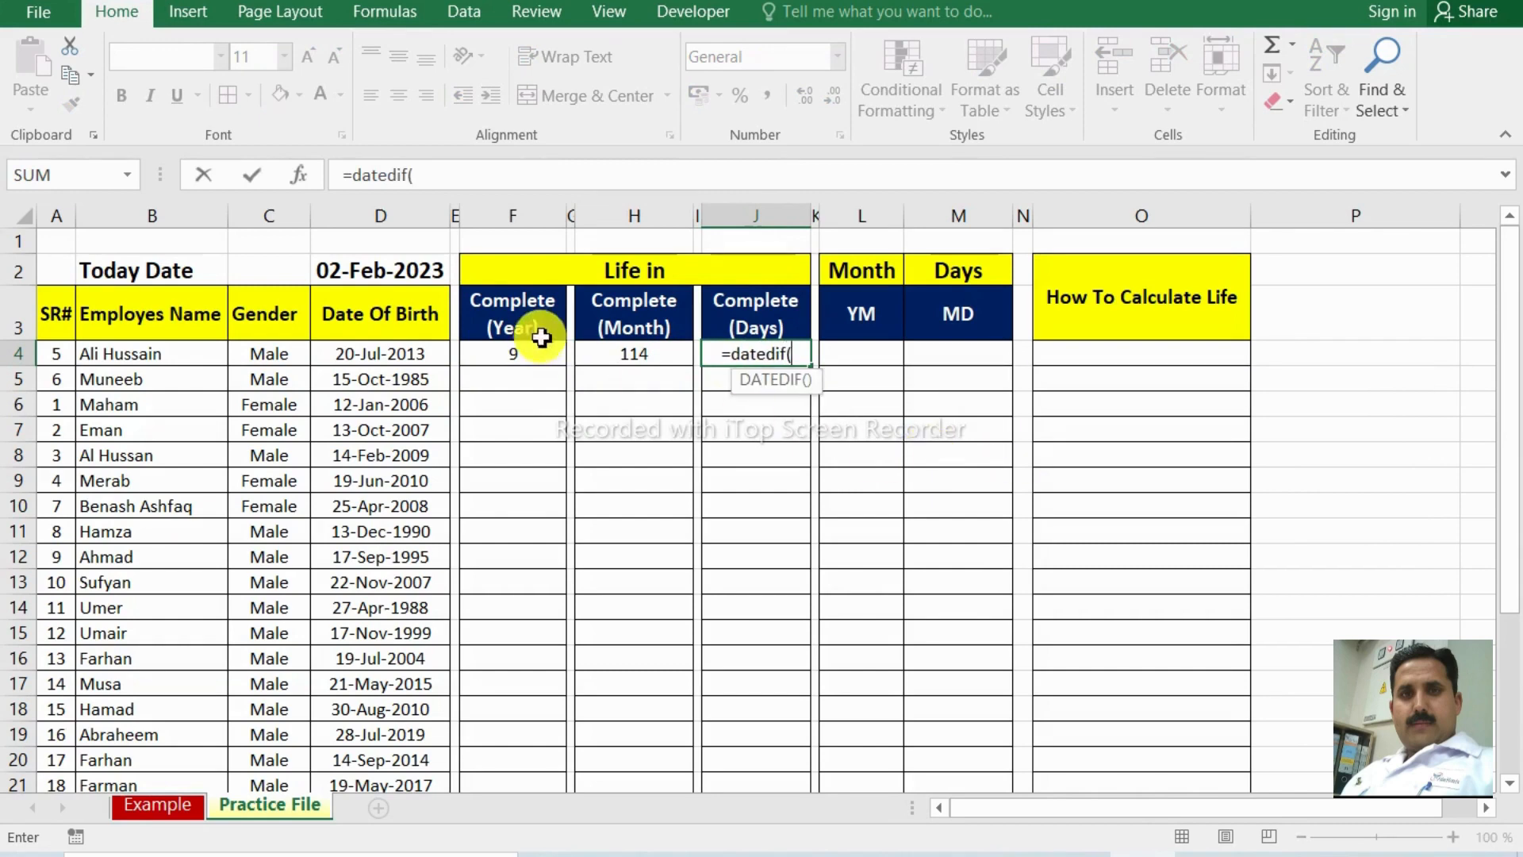
click(415, 354)
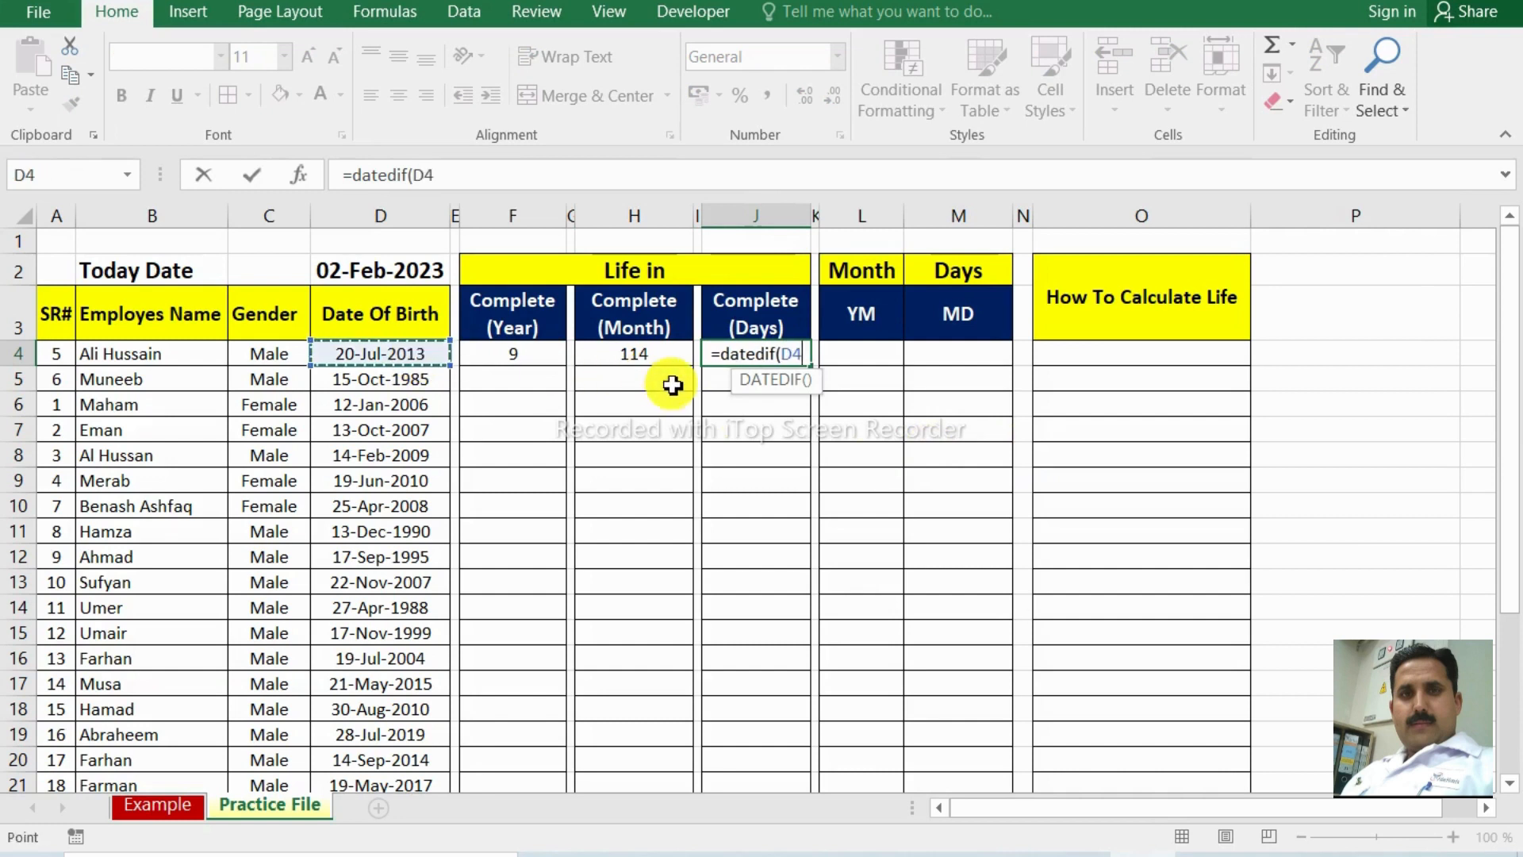
text(,)
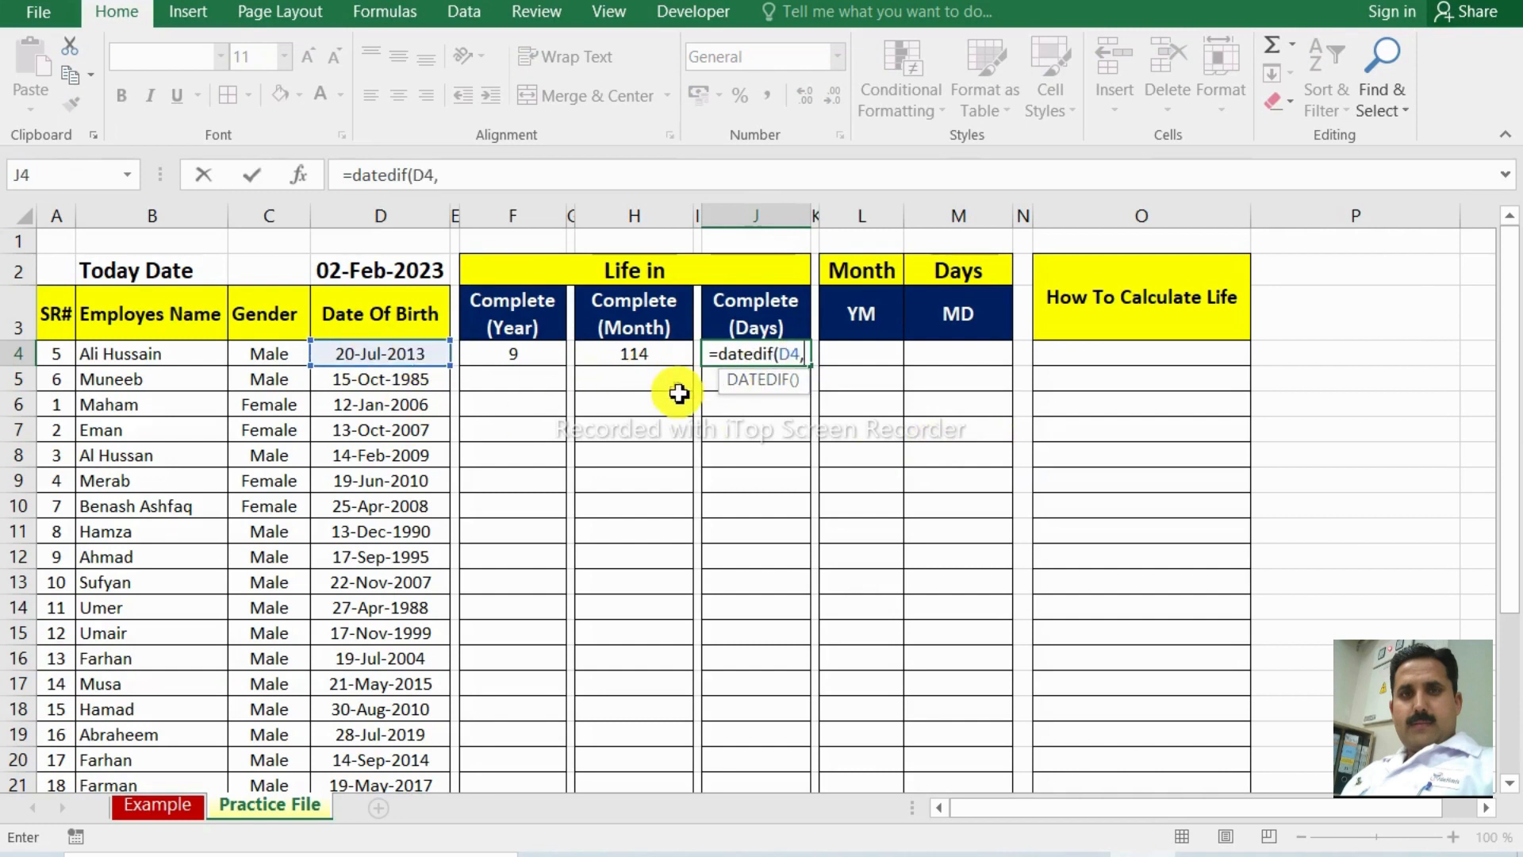
text(today)
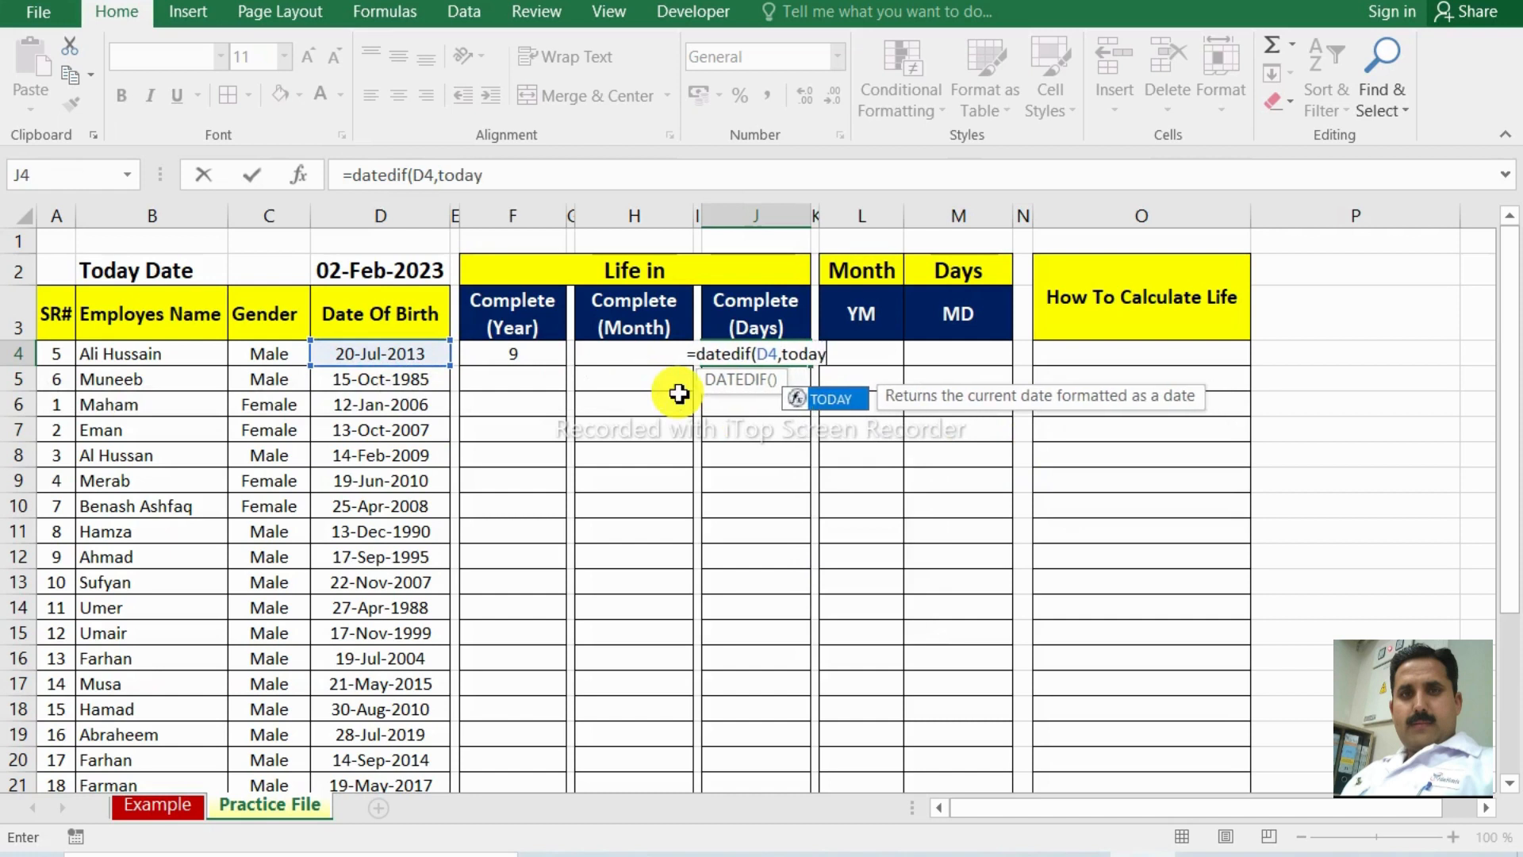
text(()
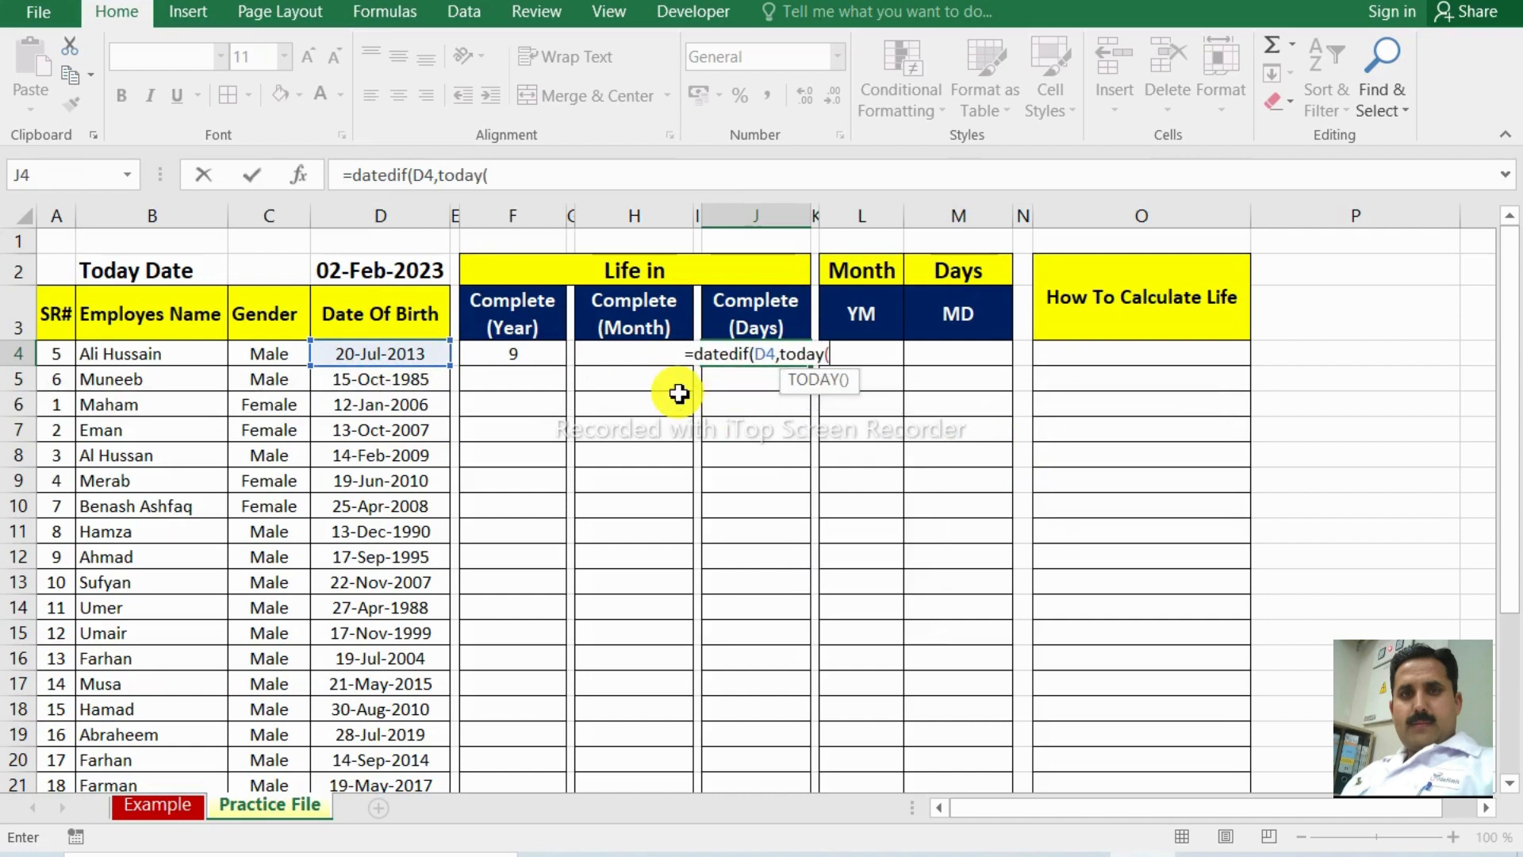
text(),)
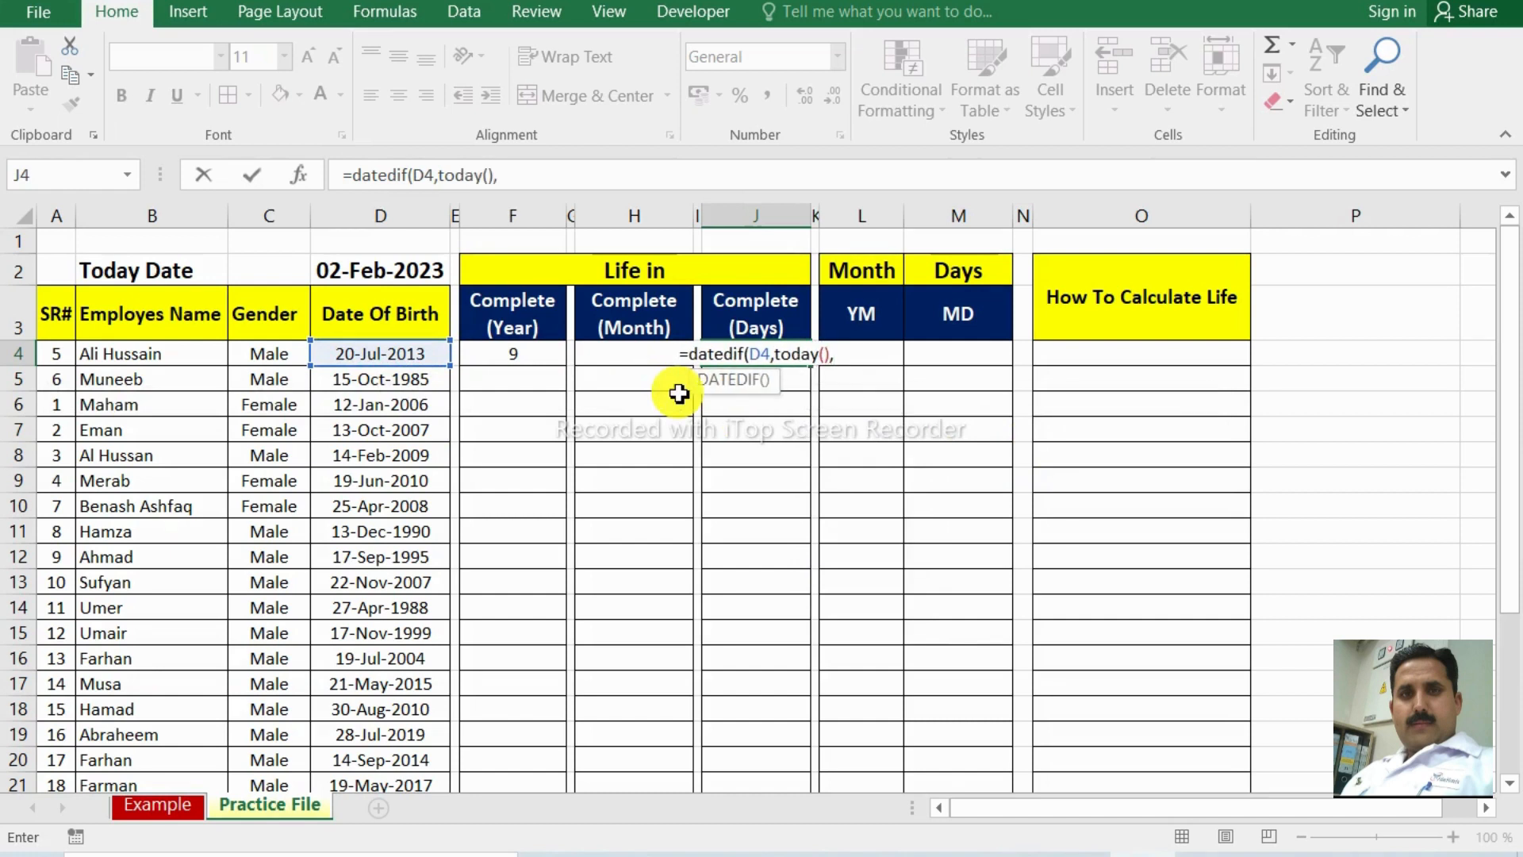
text(")
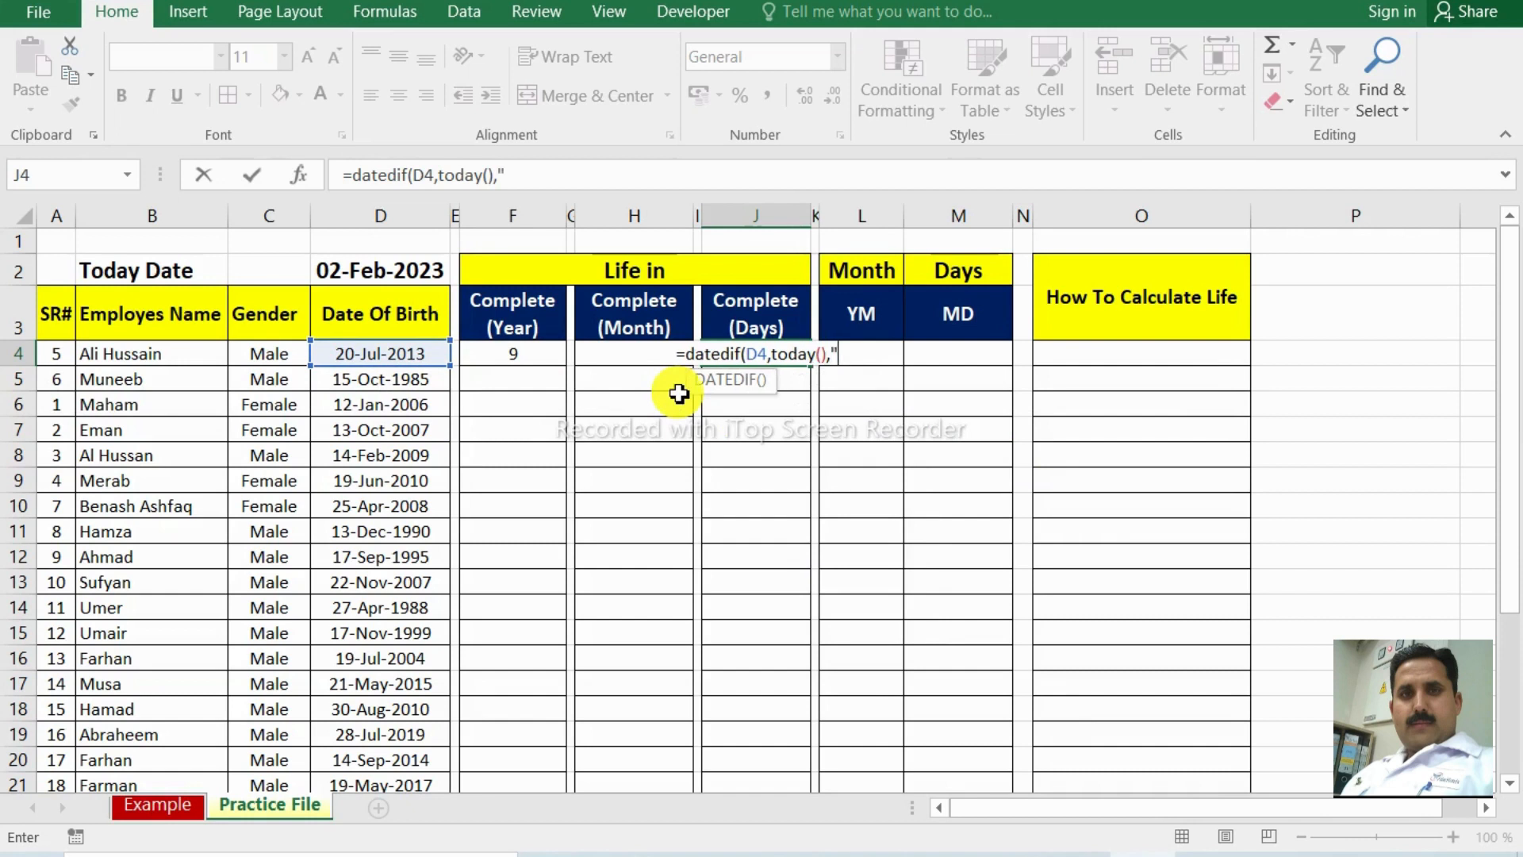
text(d)
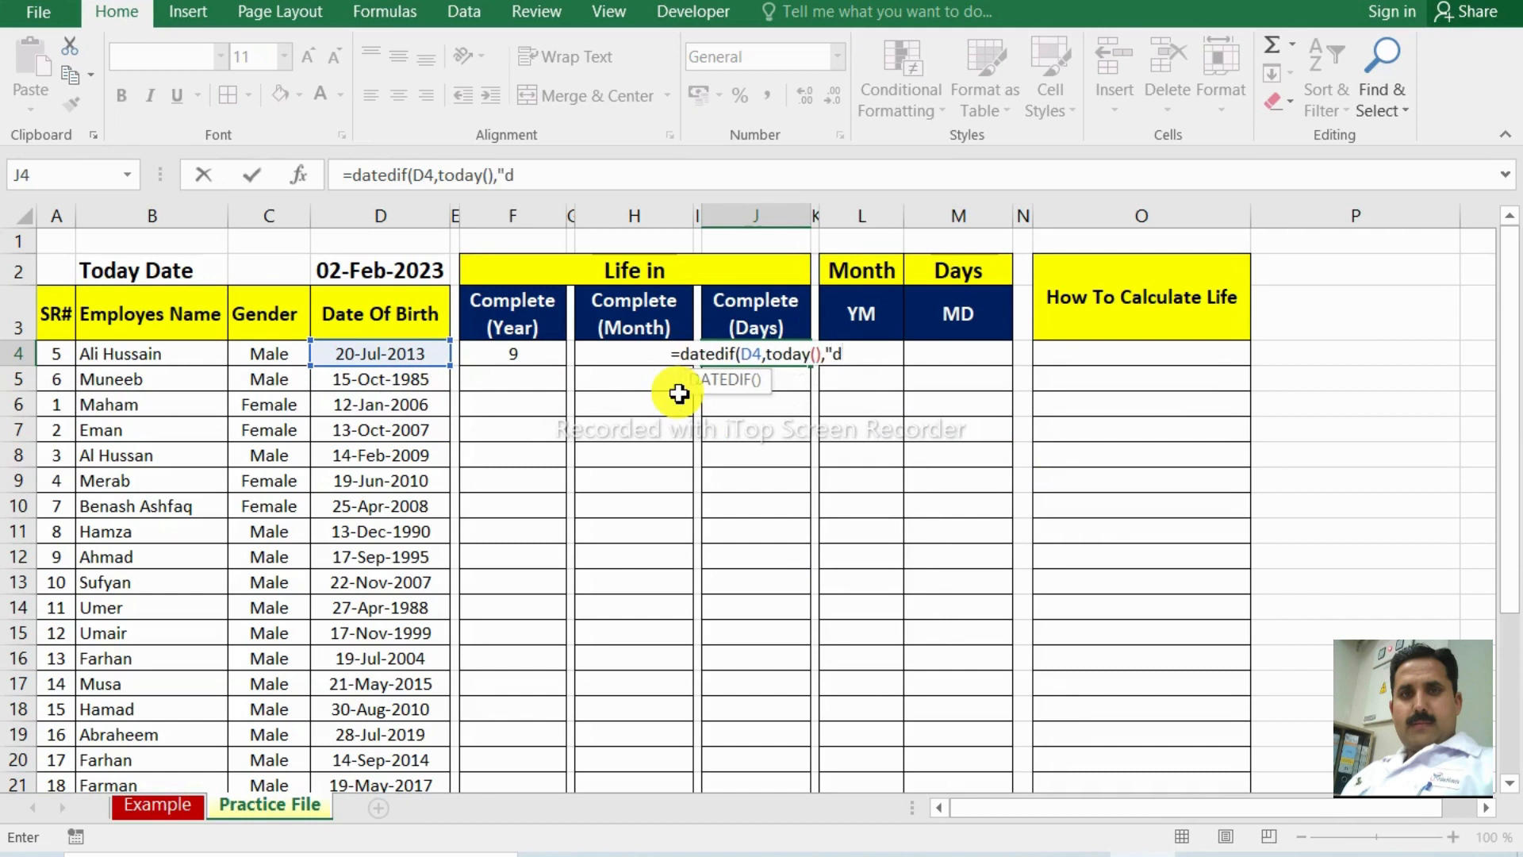
text("))
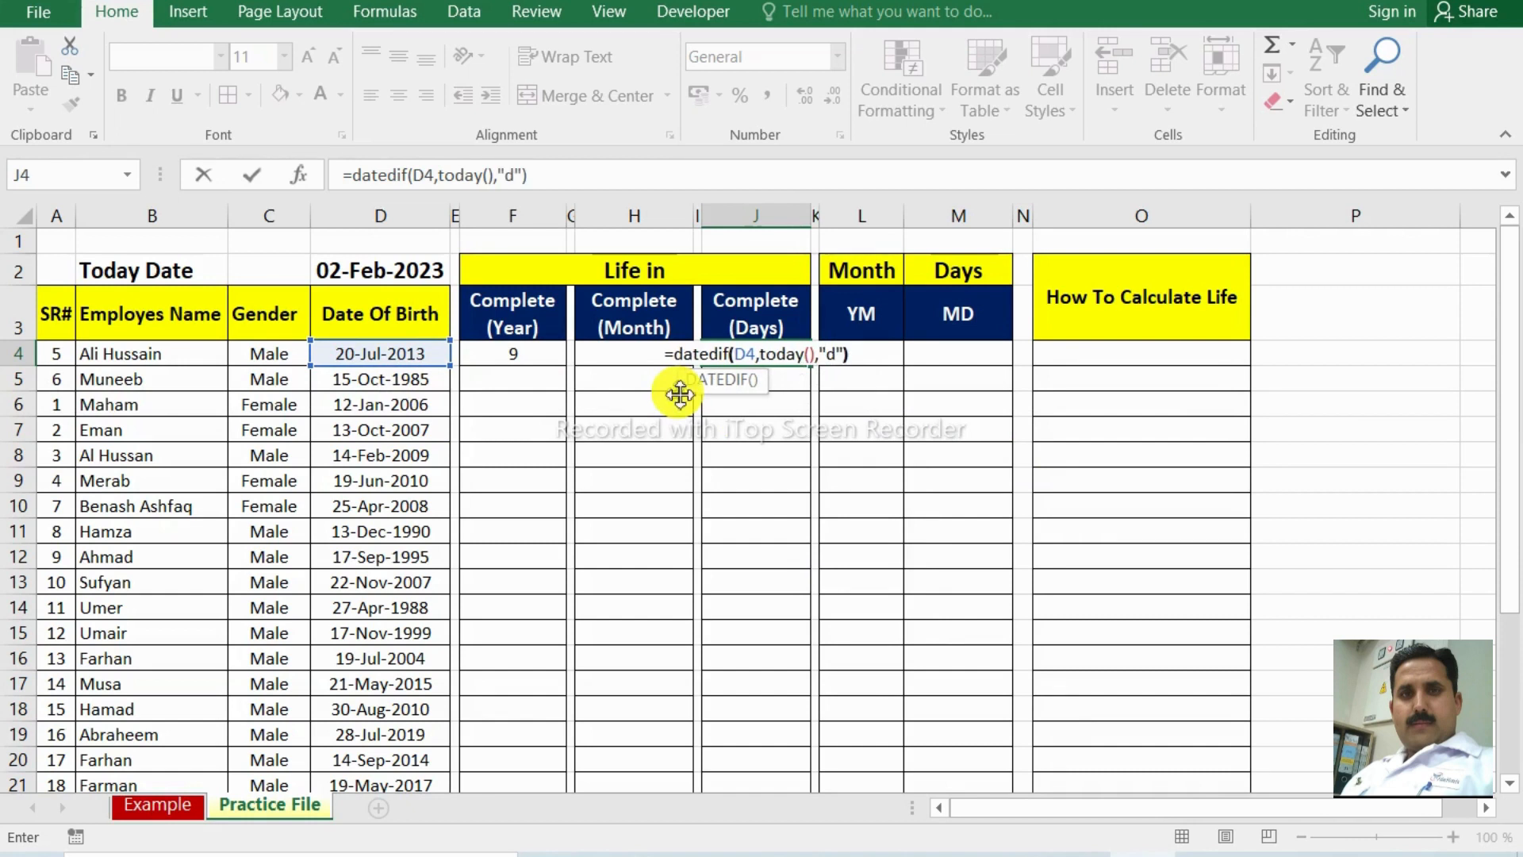
key(Return)
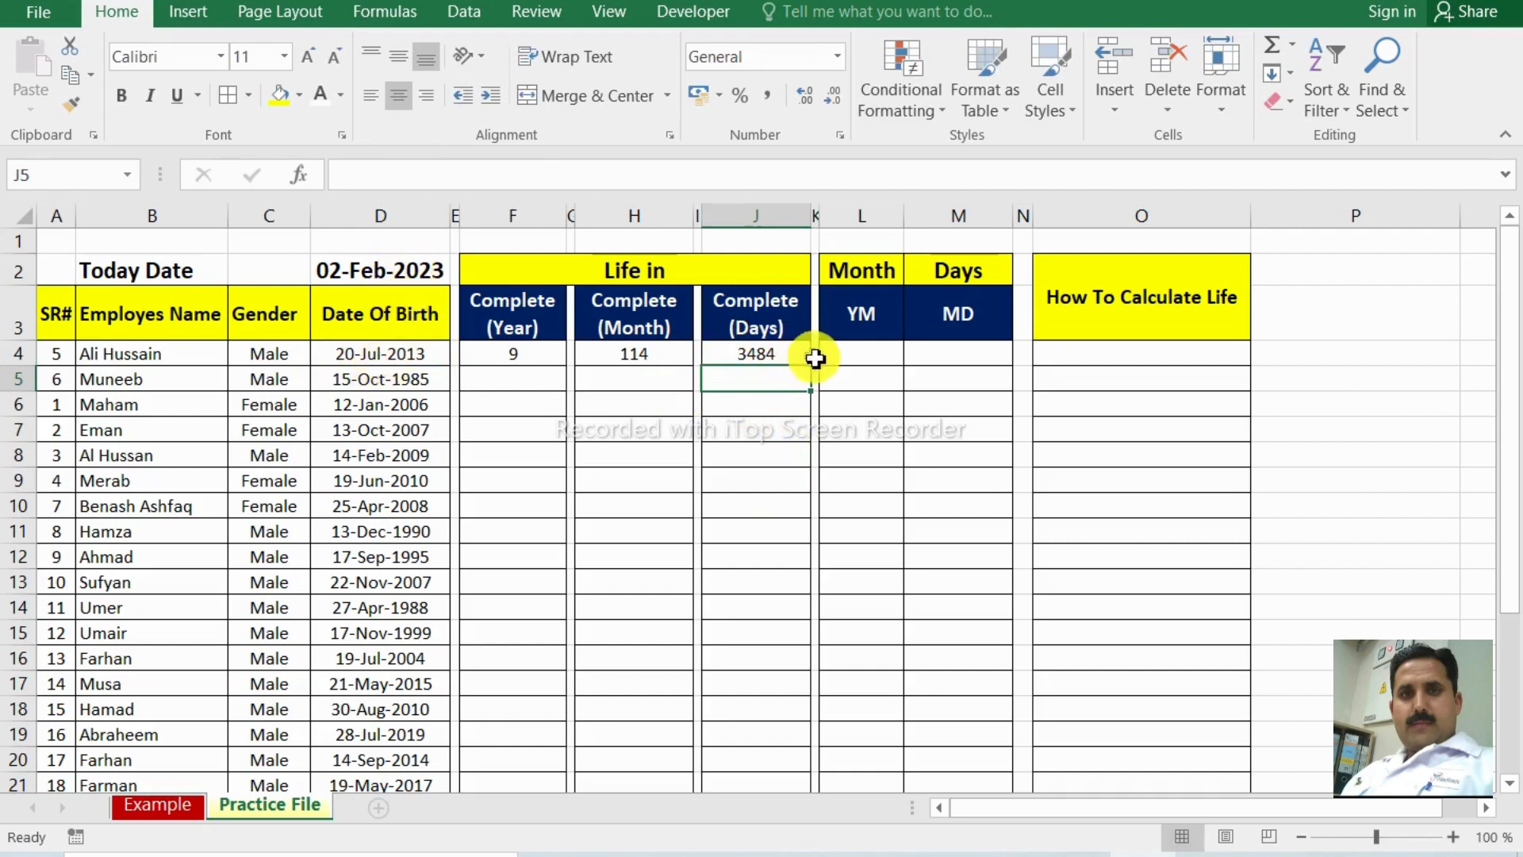
Enter a DATEDIF formula in L4 with D4 as the start date, TODAY() as the end date and "ym" as the unit.
click(880, 351)
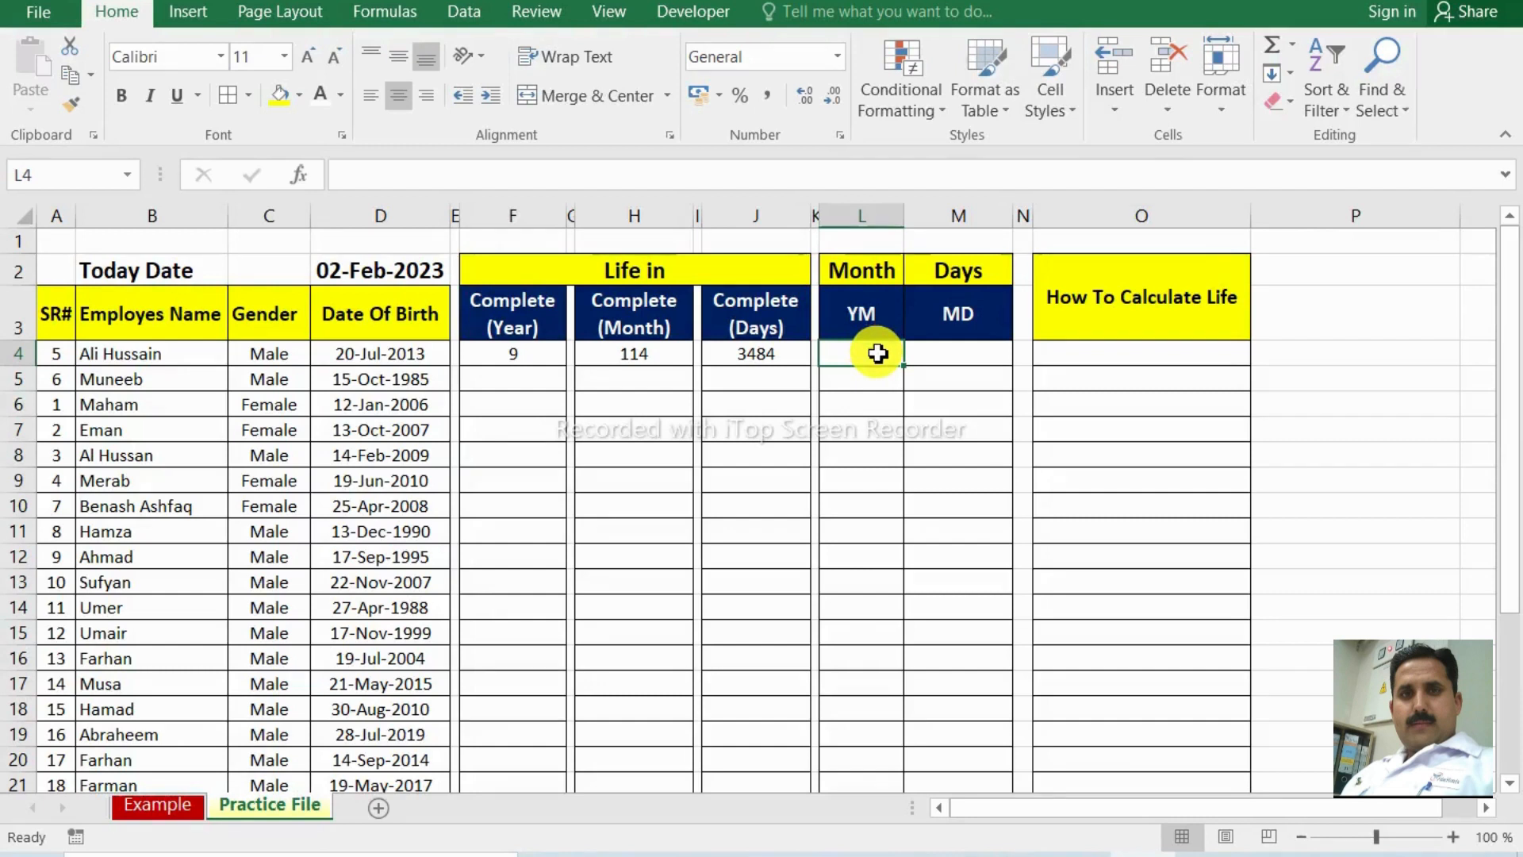
text(=dated)
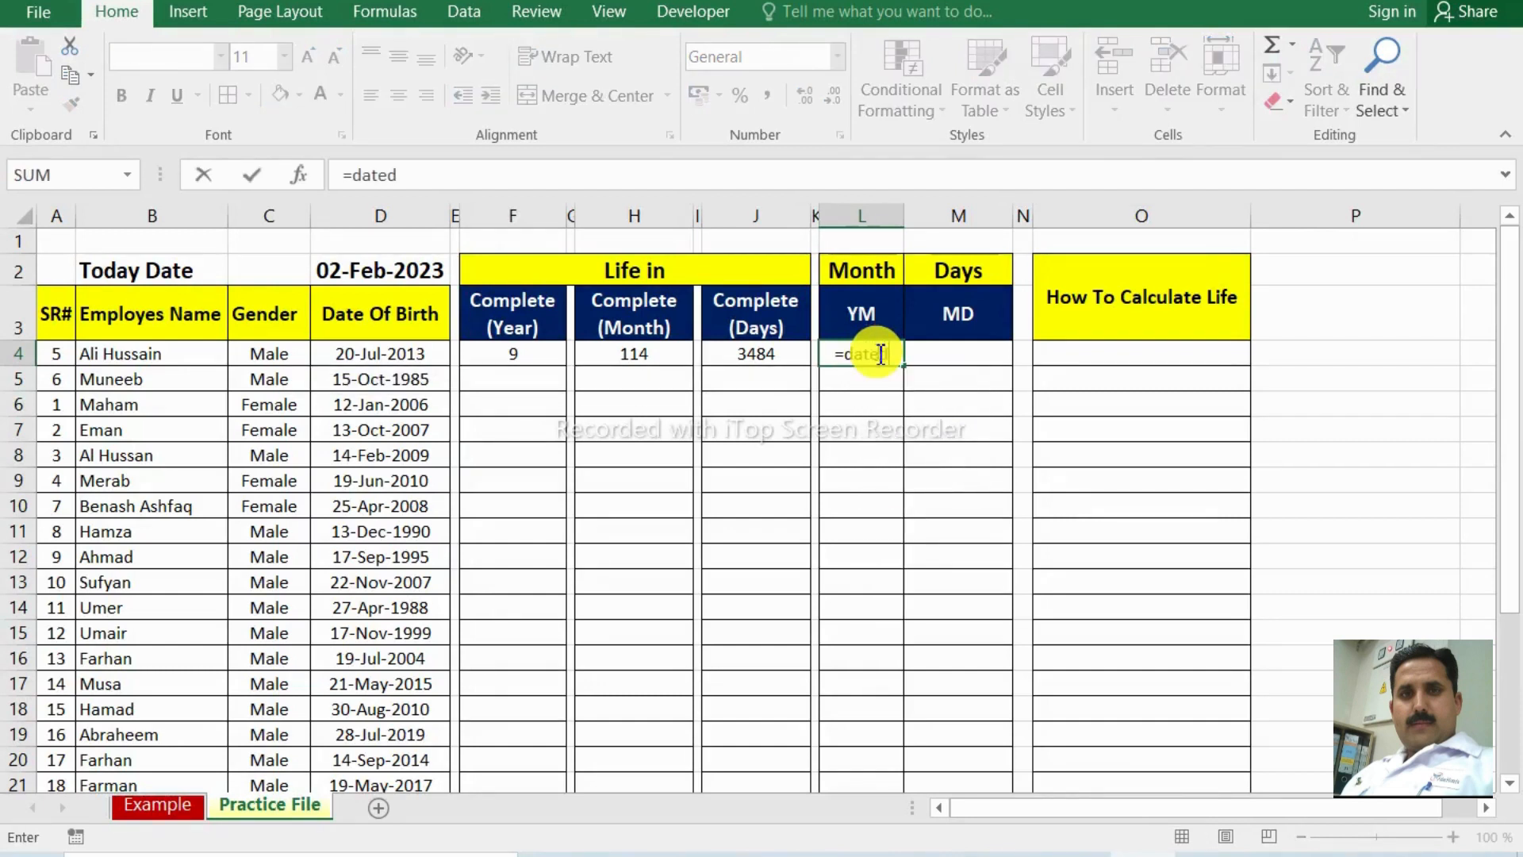
text(if()
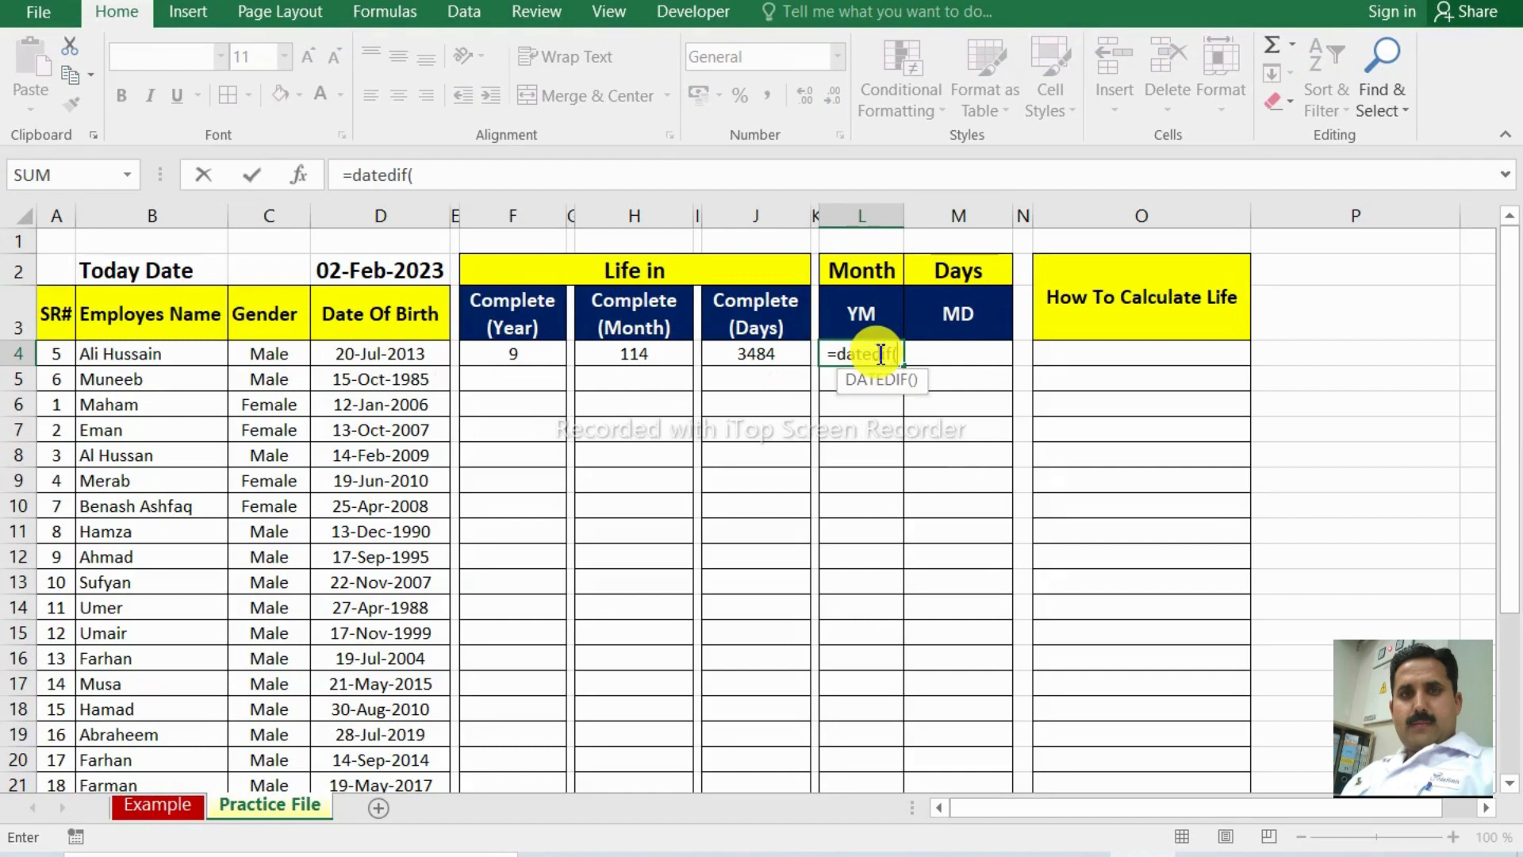
click(402, 356)
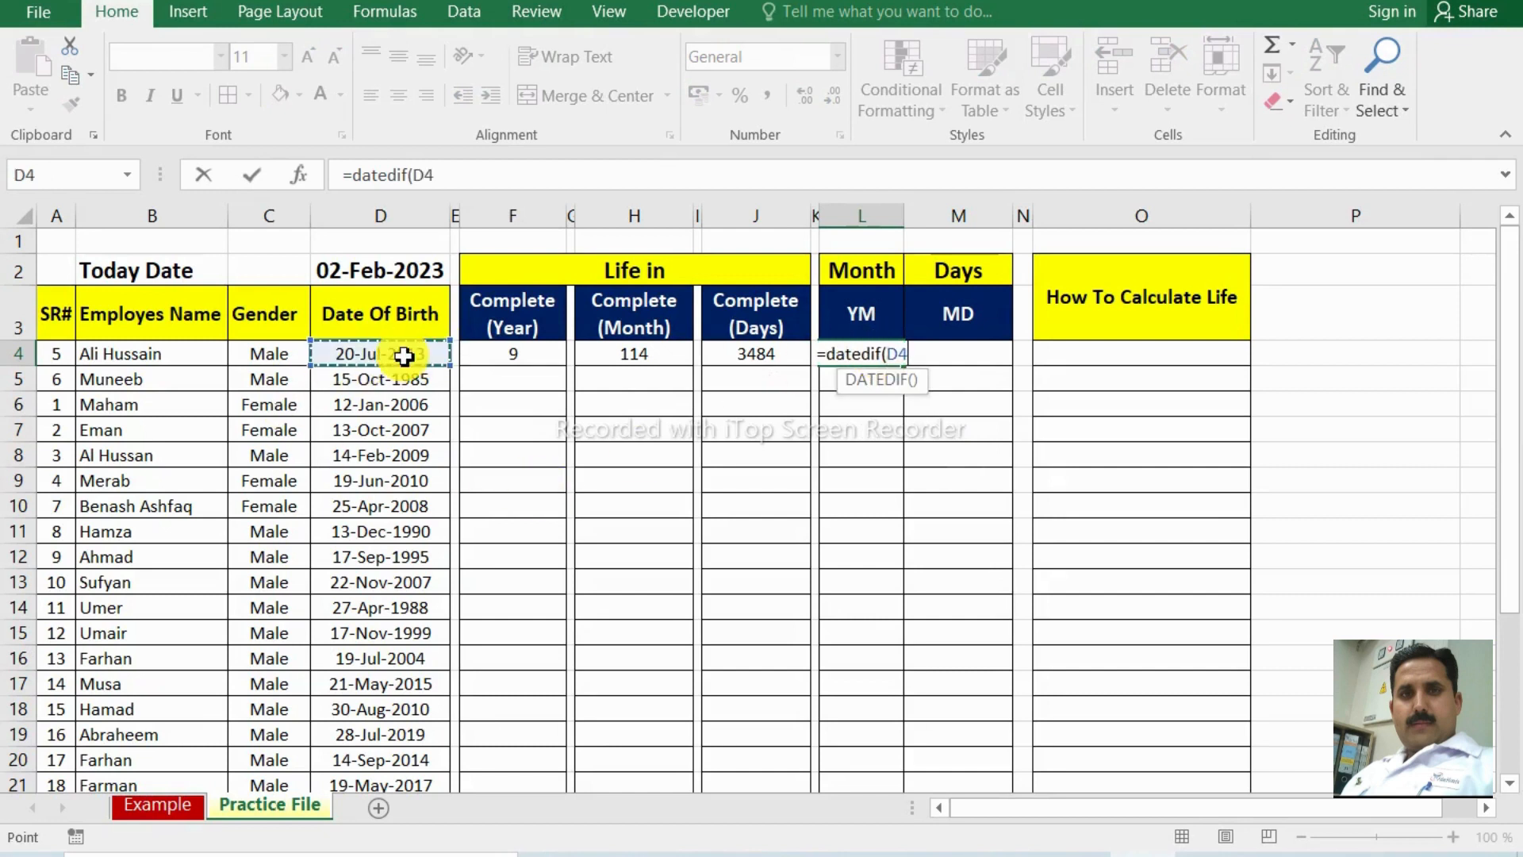
text(,)
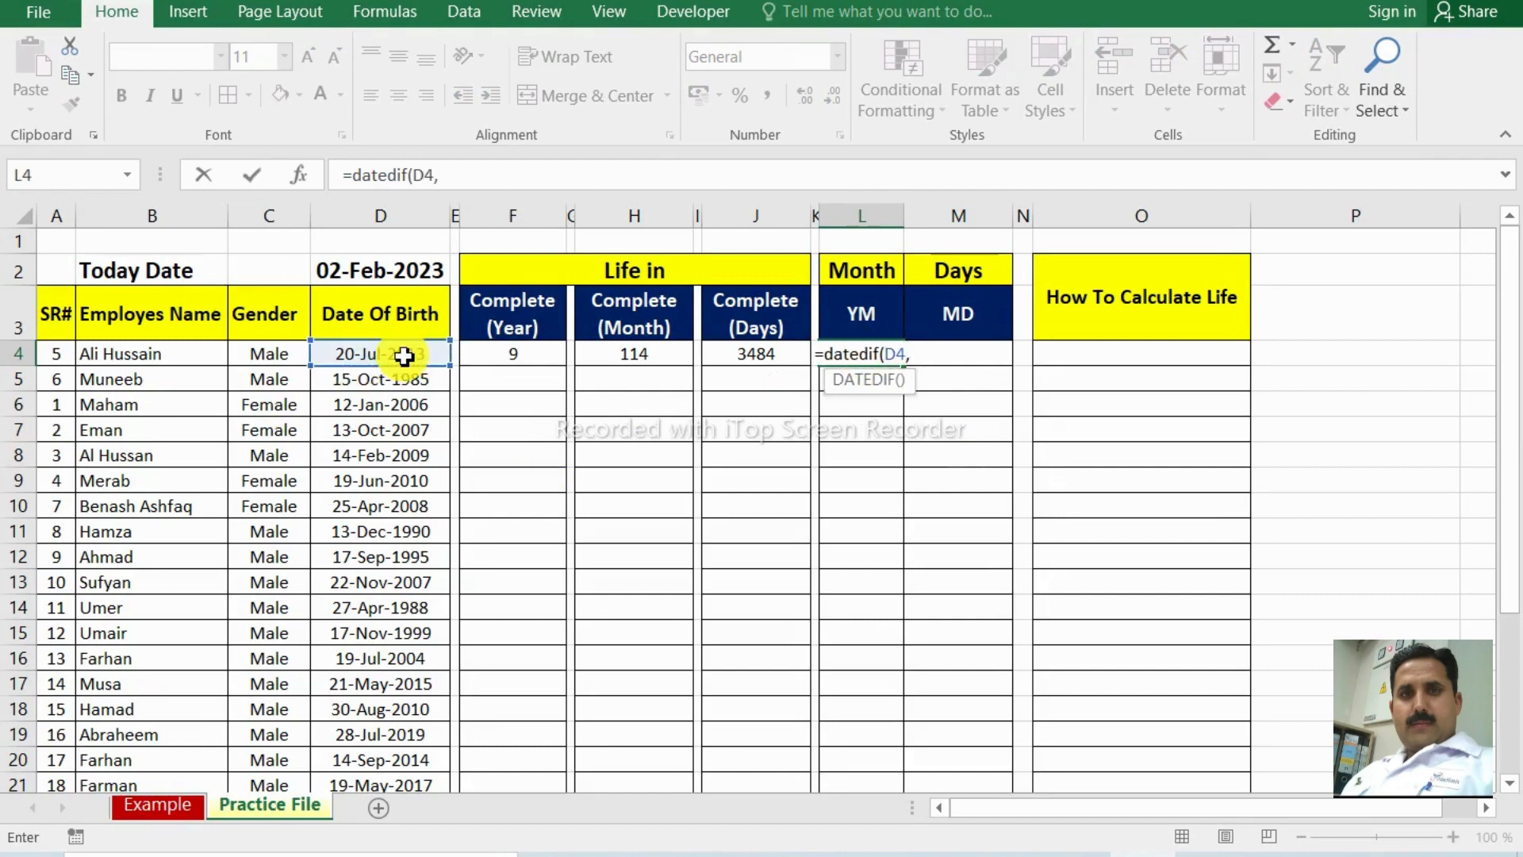
text(tod)
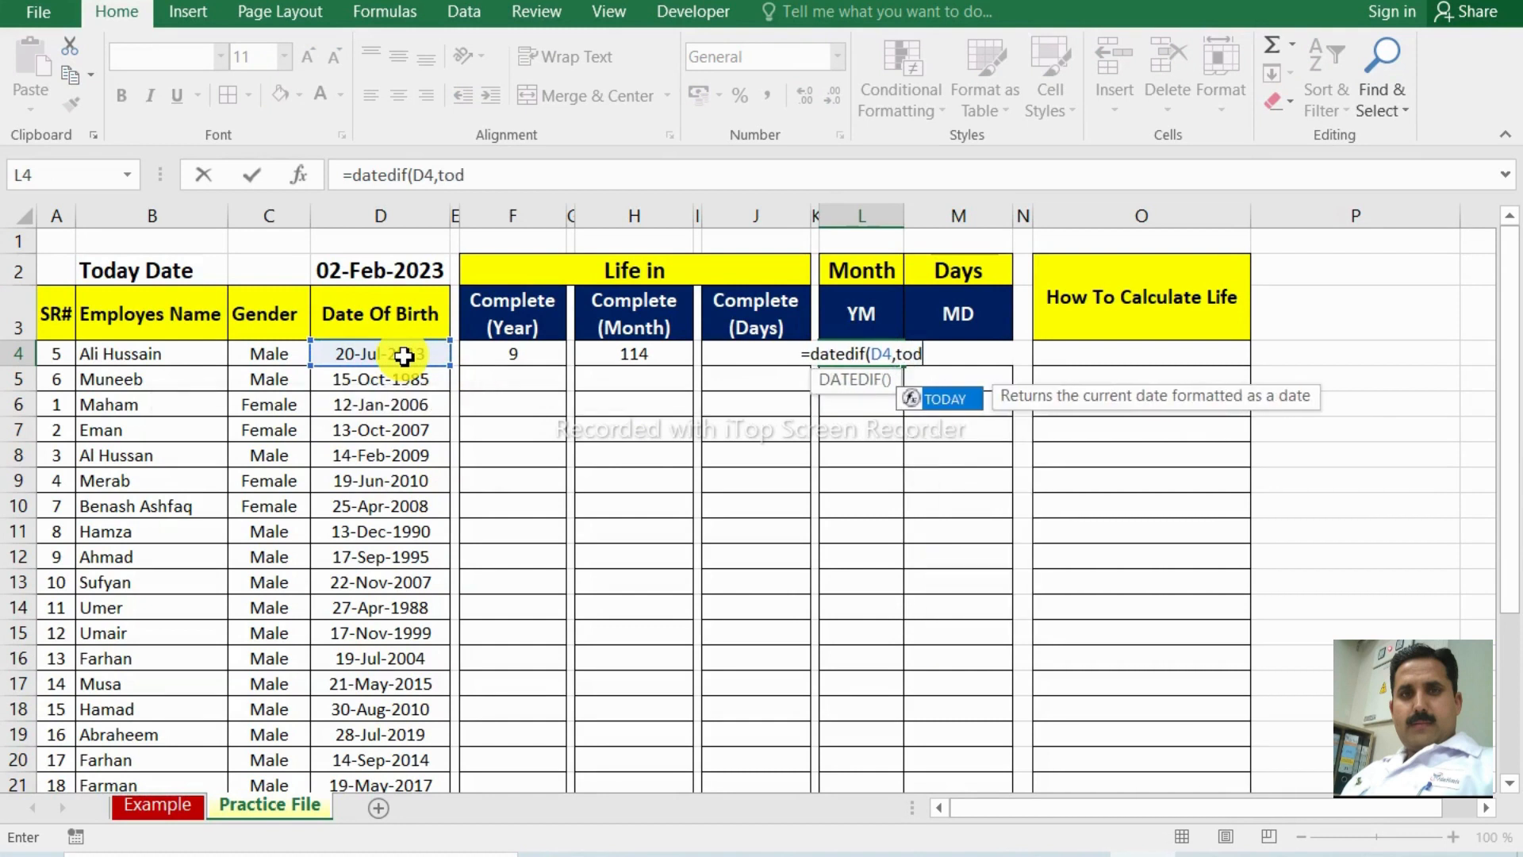
text(ay()
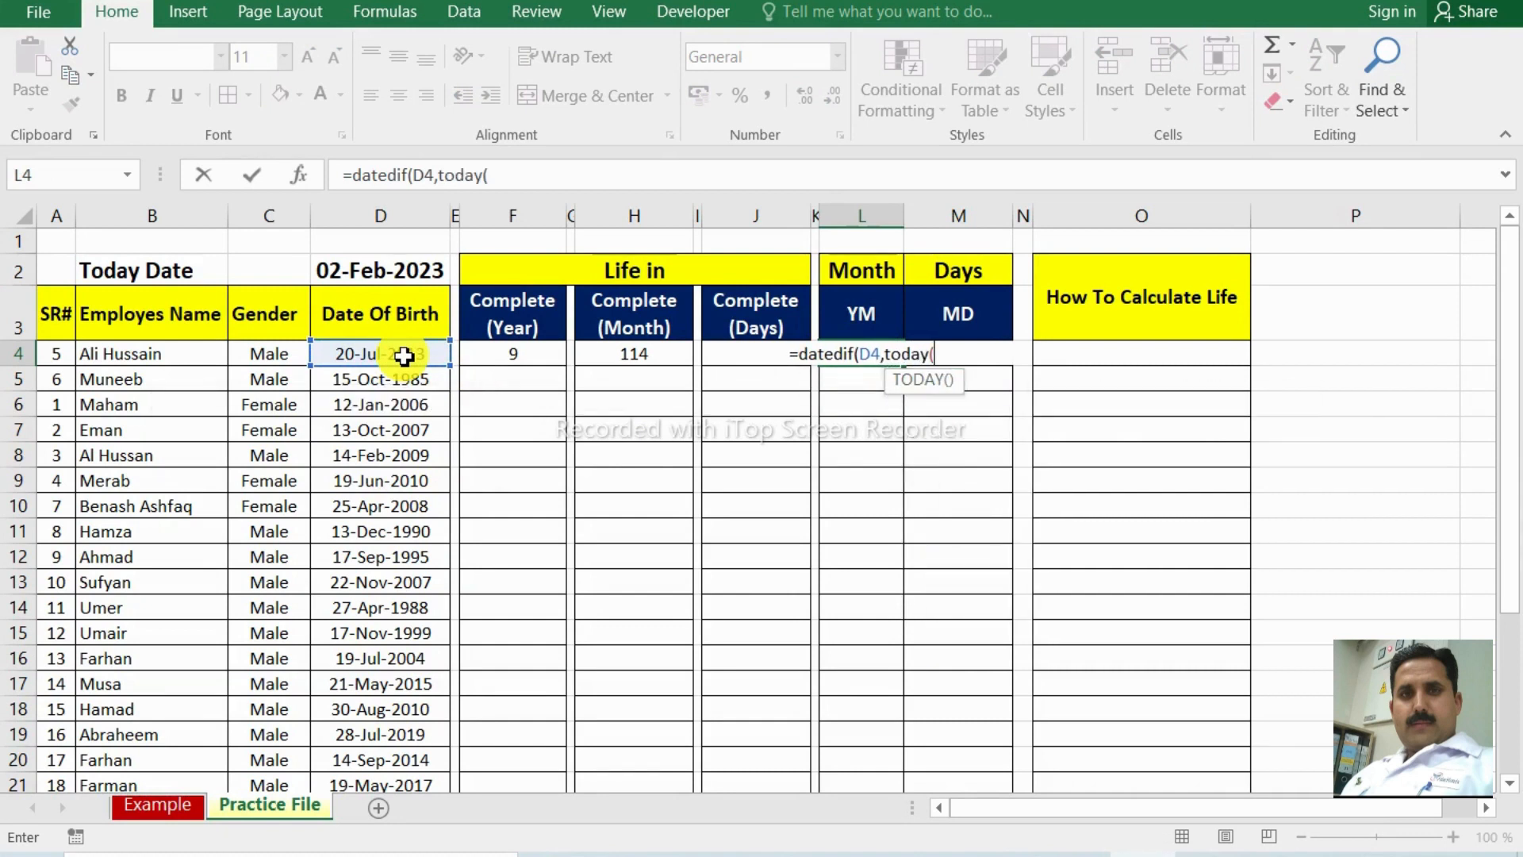
text(),)
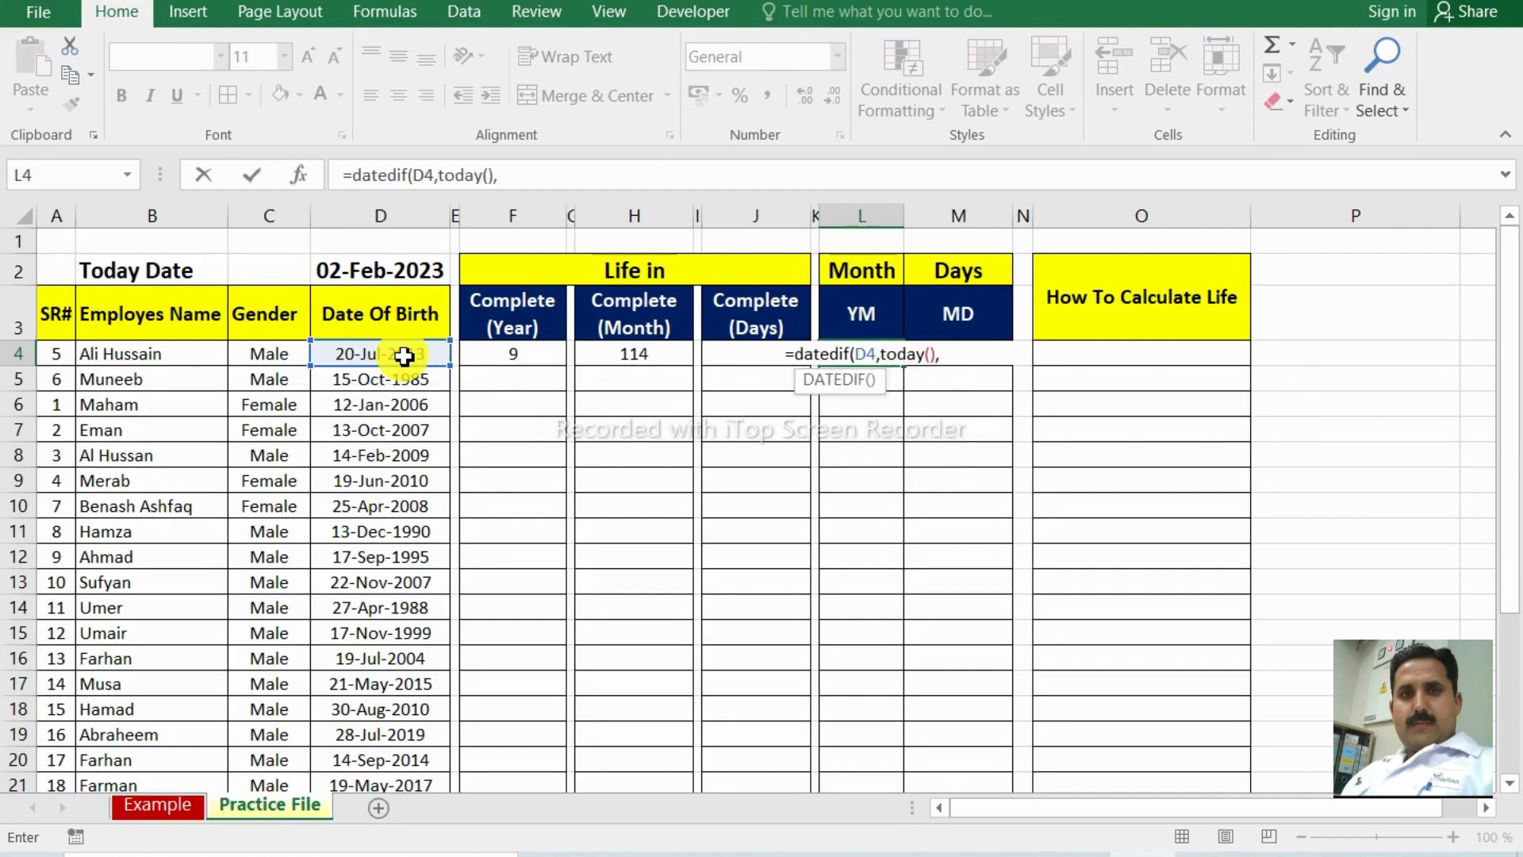
text(")
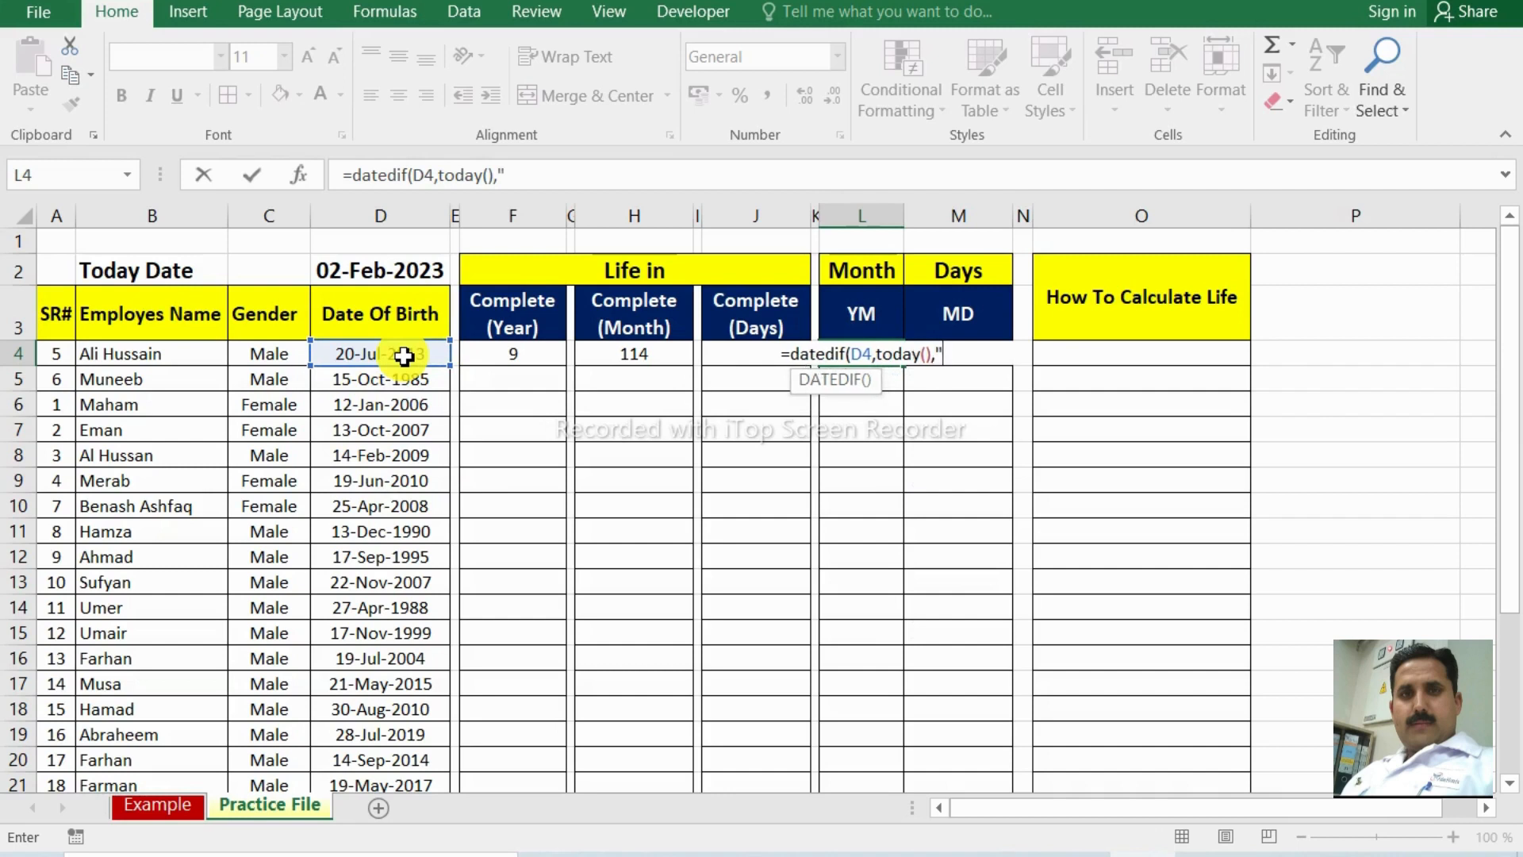
text(ym)
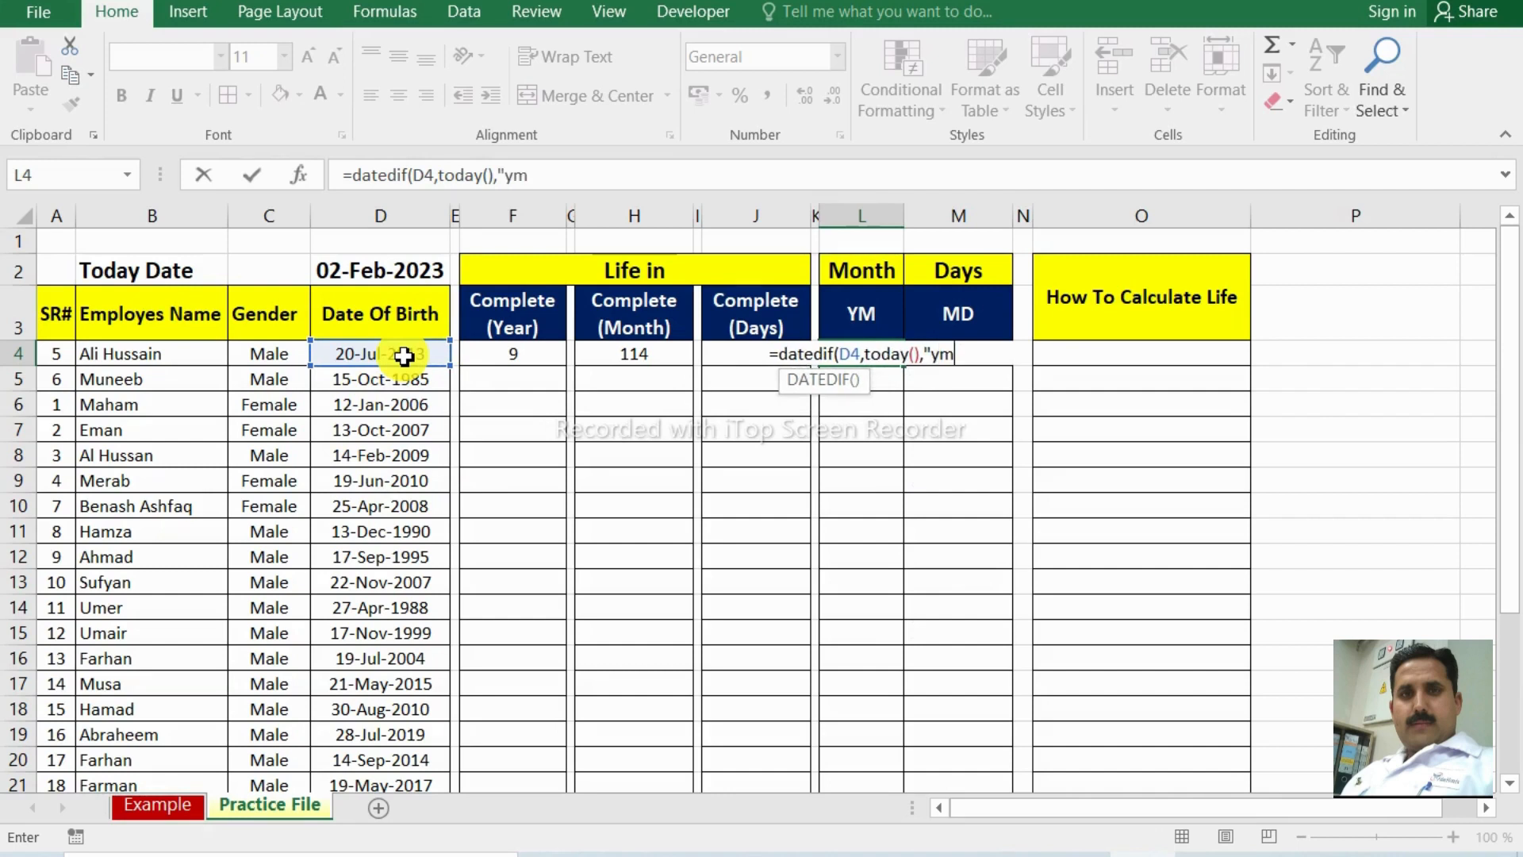
text(")
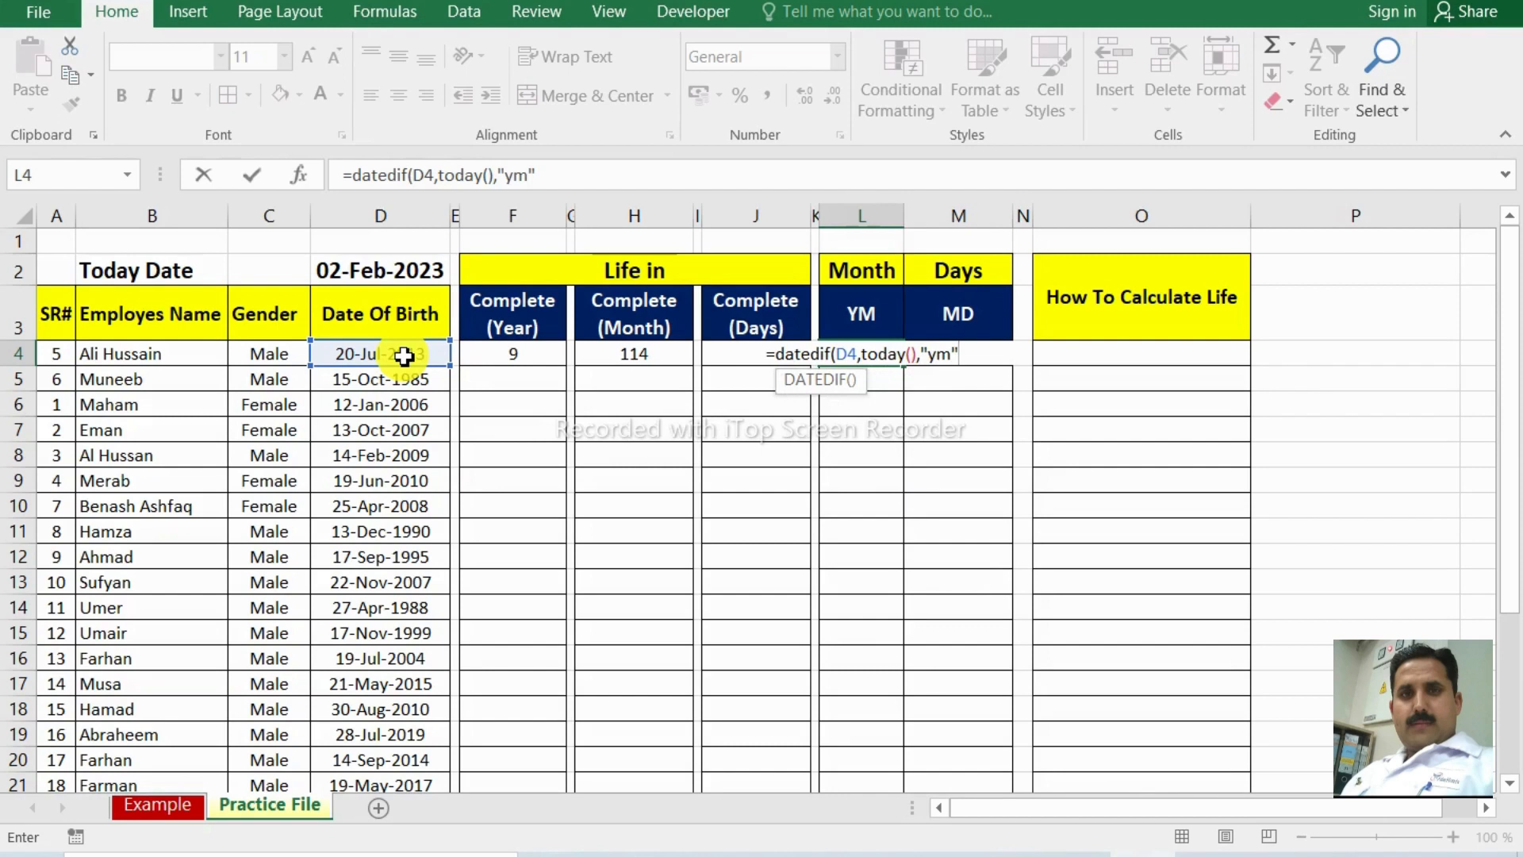
text())
key(Return)
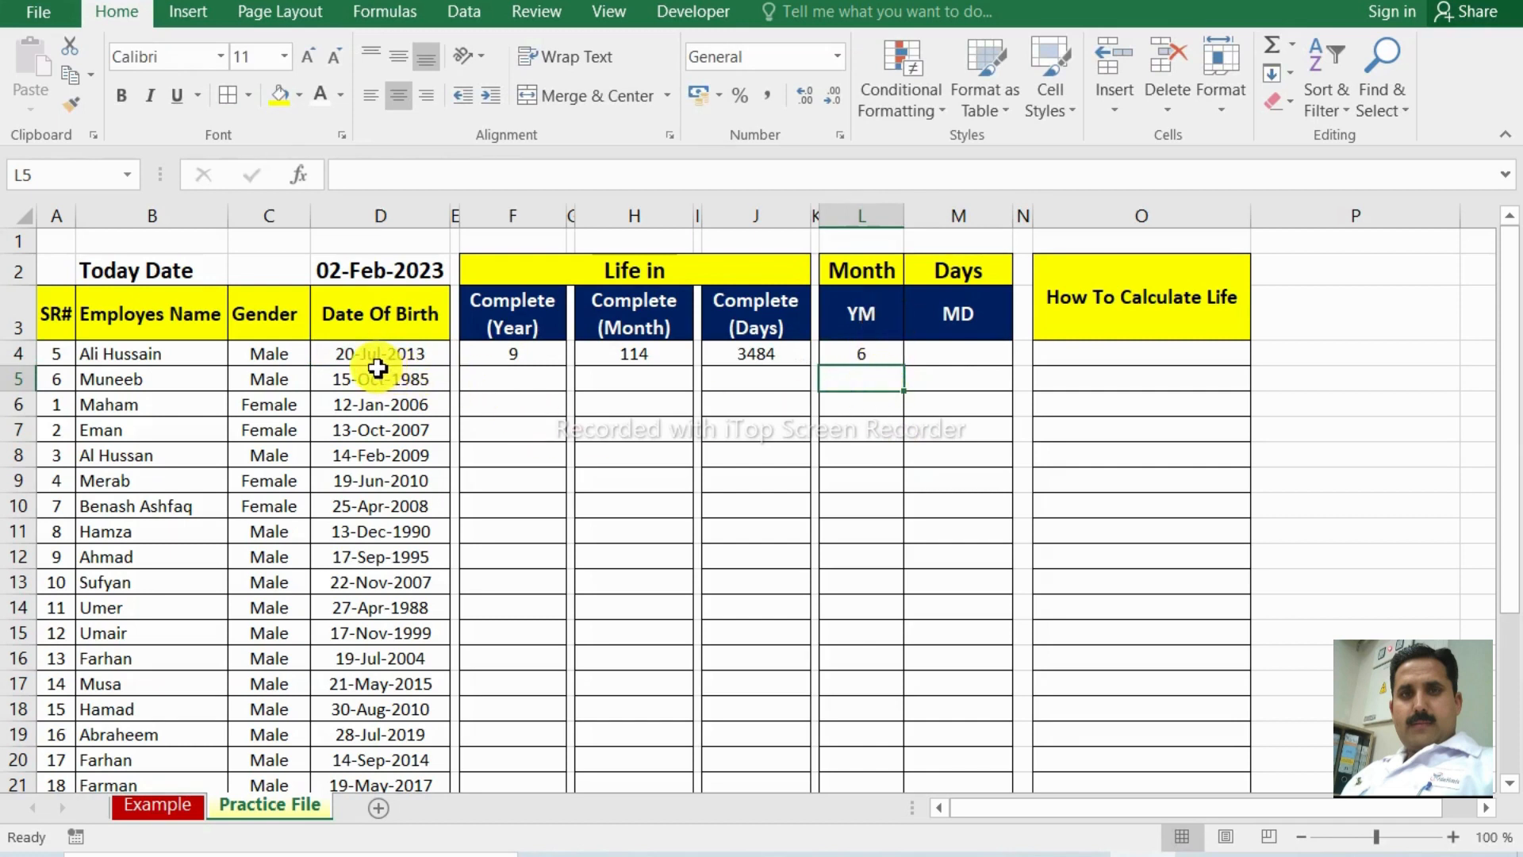
click(882, 357)
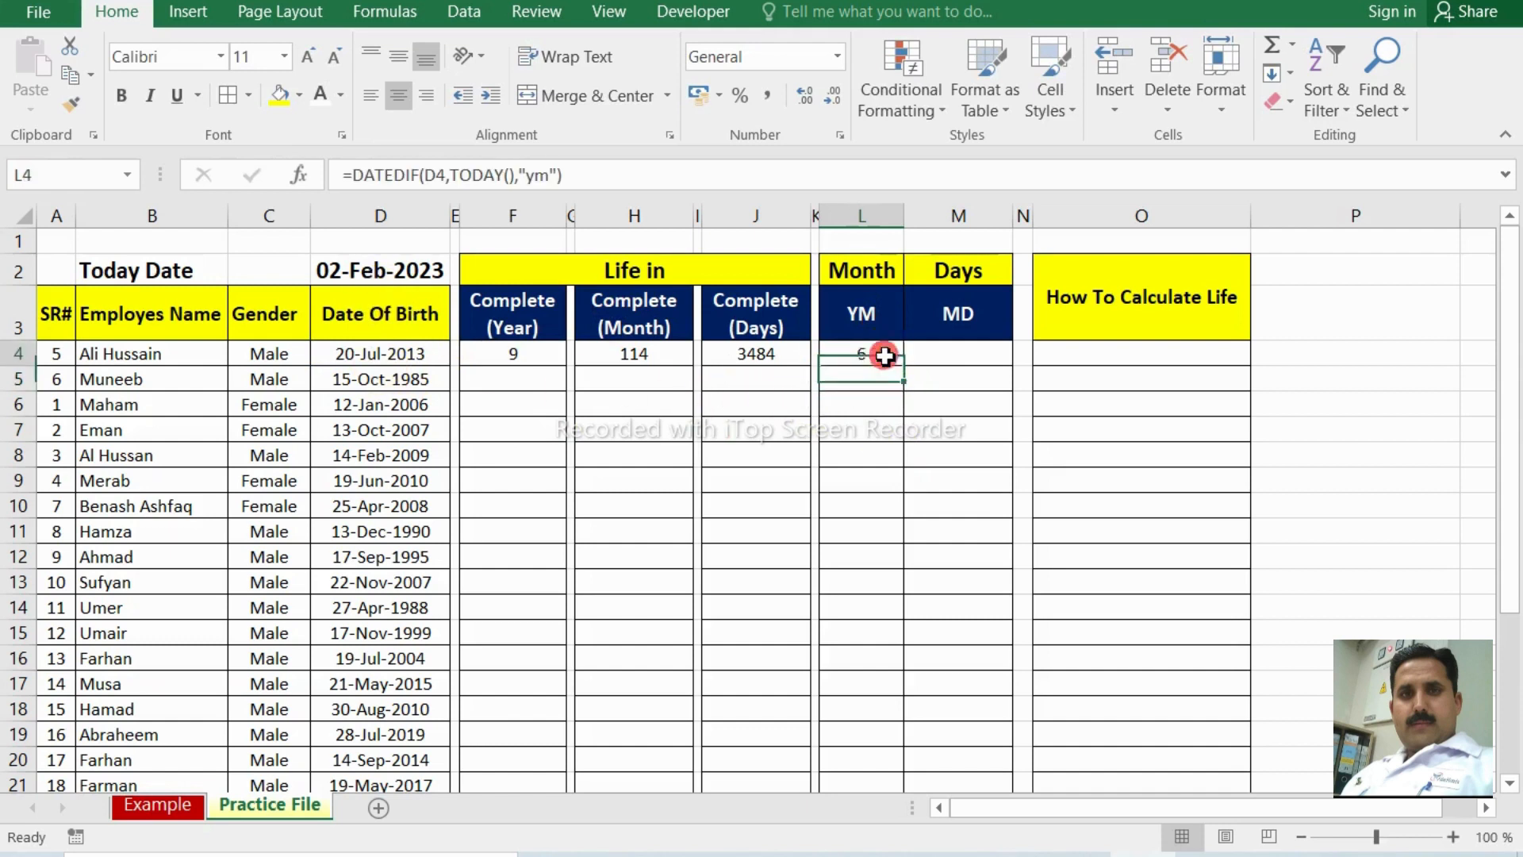
Enter a DATEDIF formula in M4 with D4 as the start date, TODAY() as the end date and "md" as the unit.
click(967, 362)
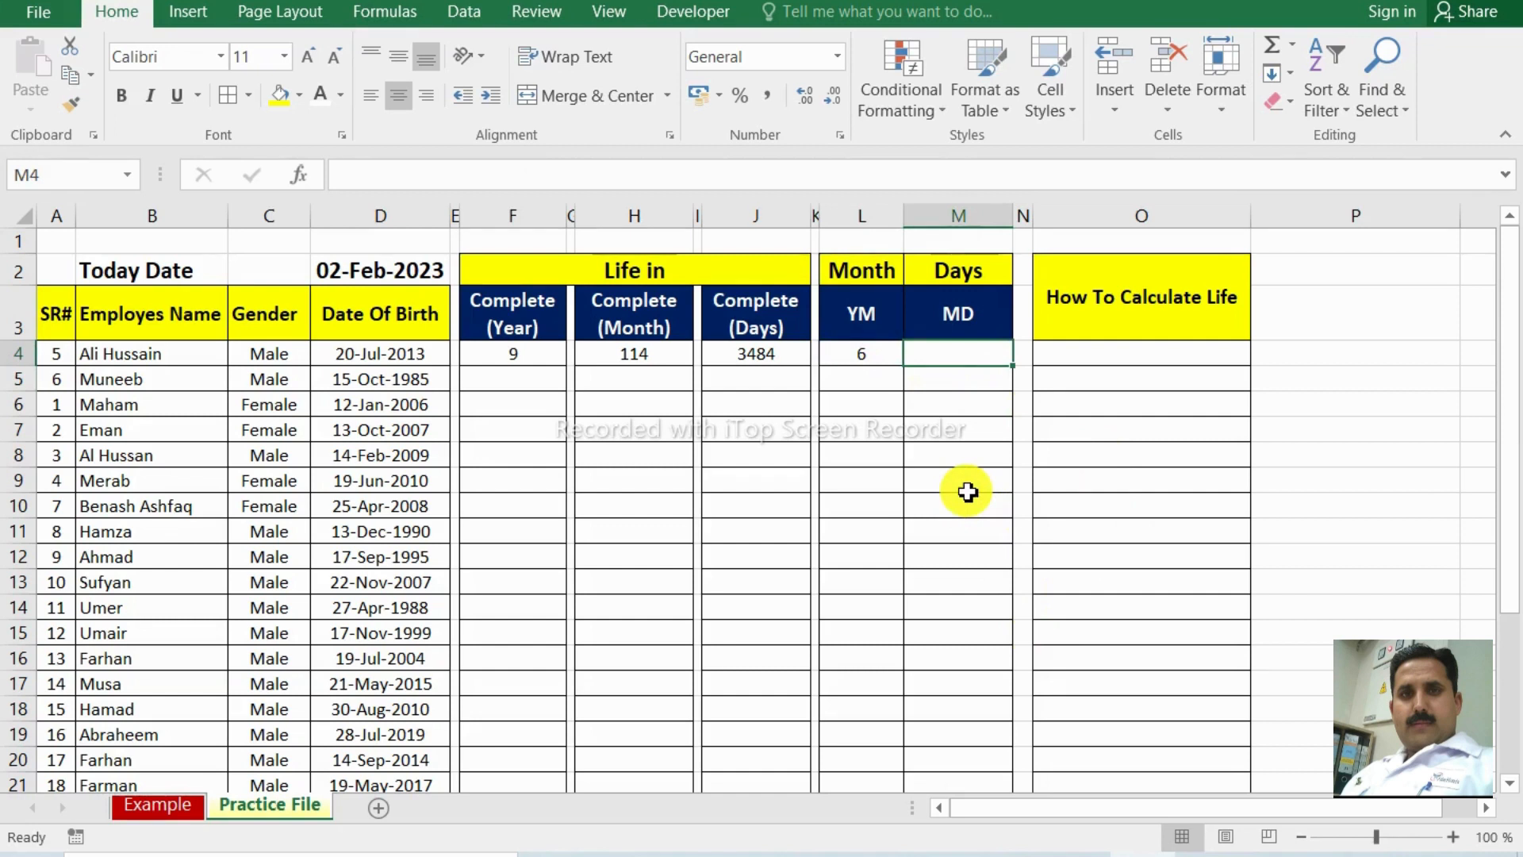
text(=dated)
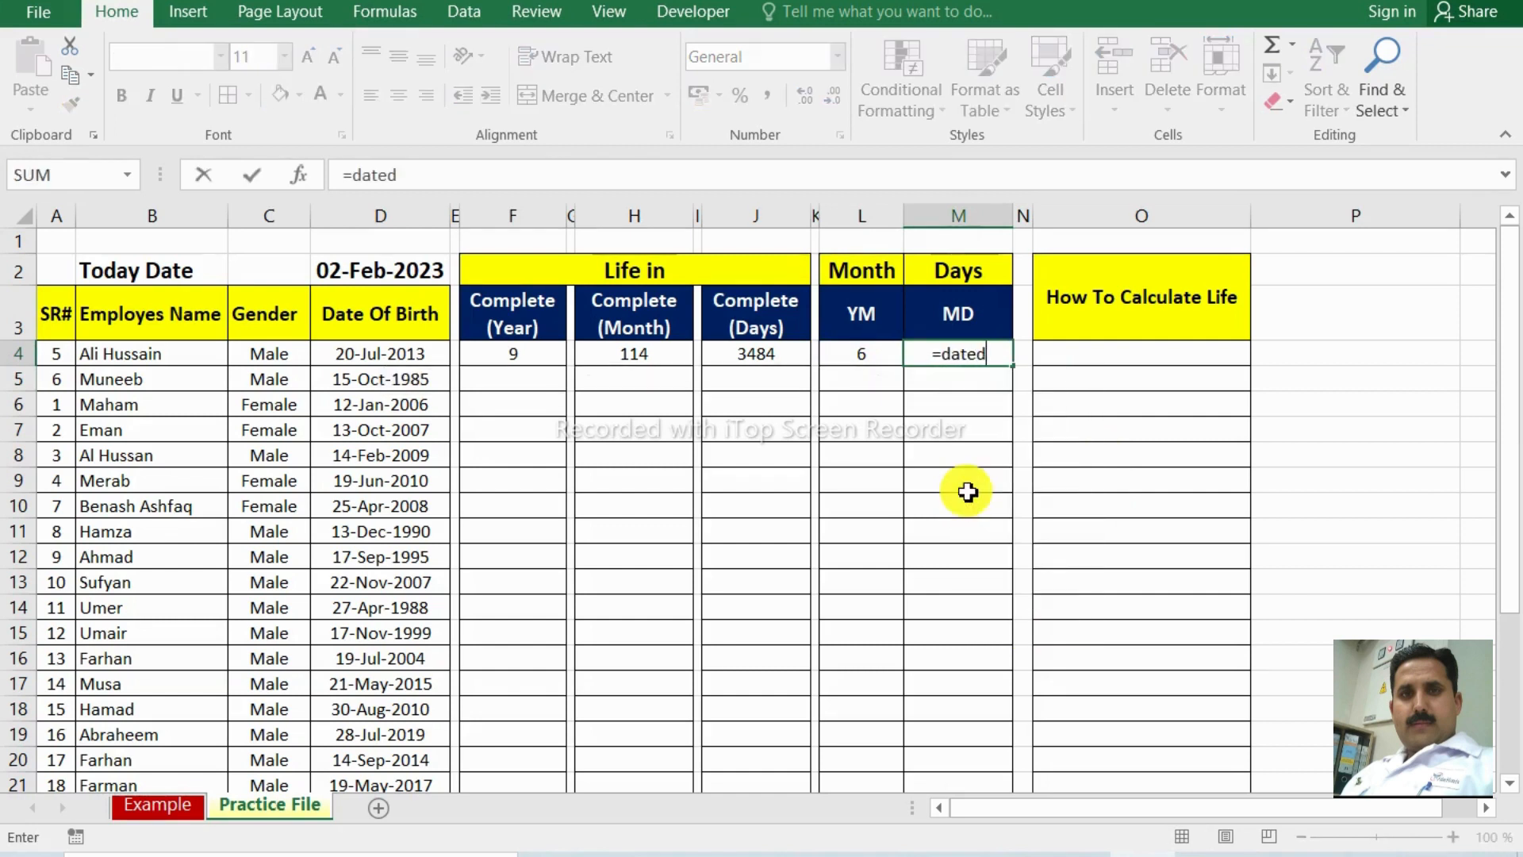
text(if()
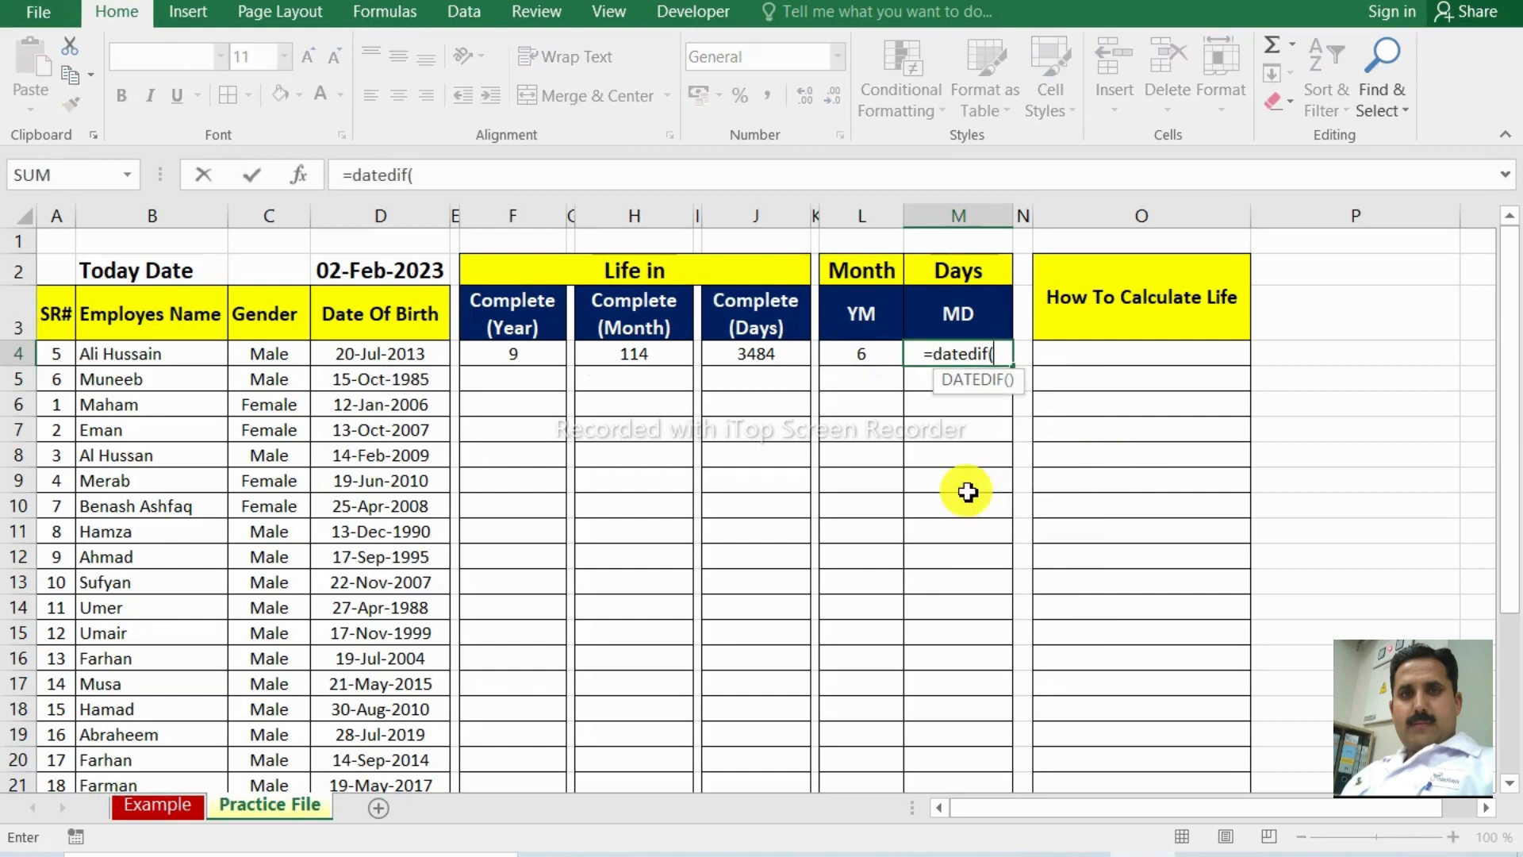
click(416, 355)
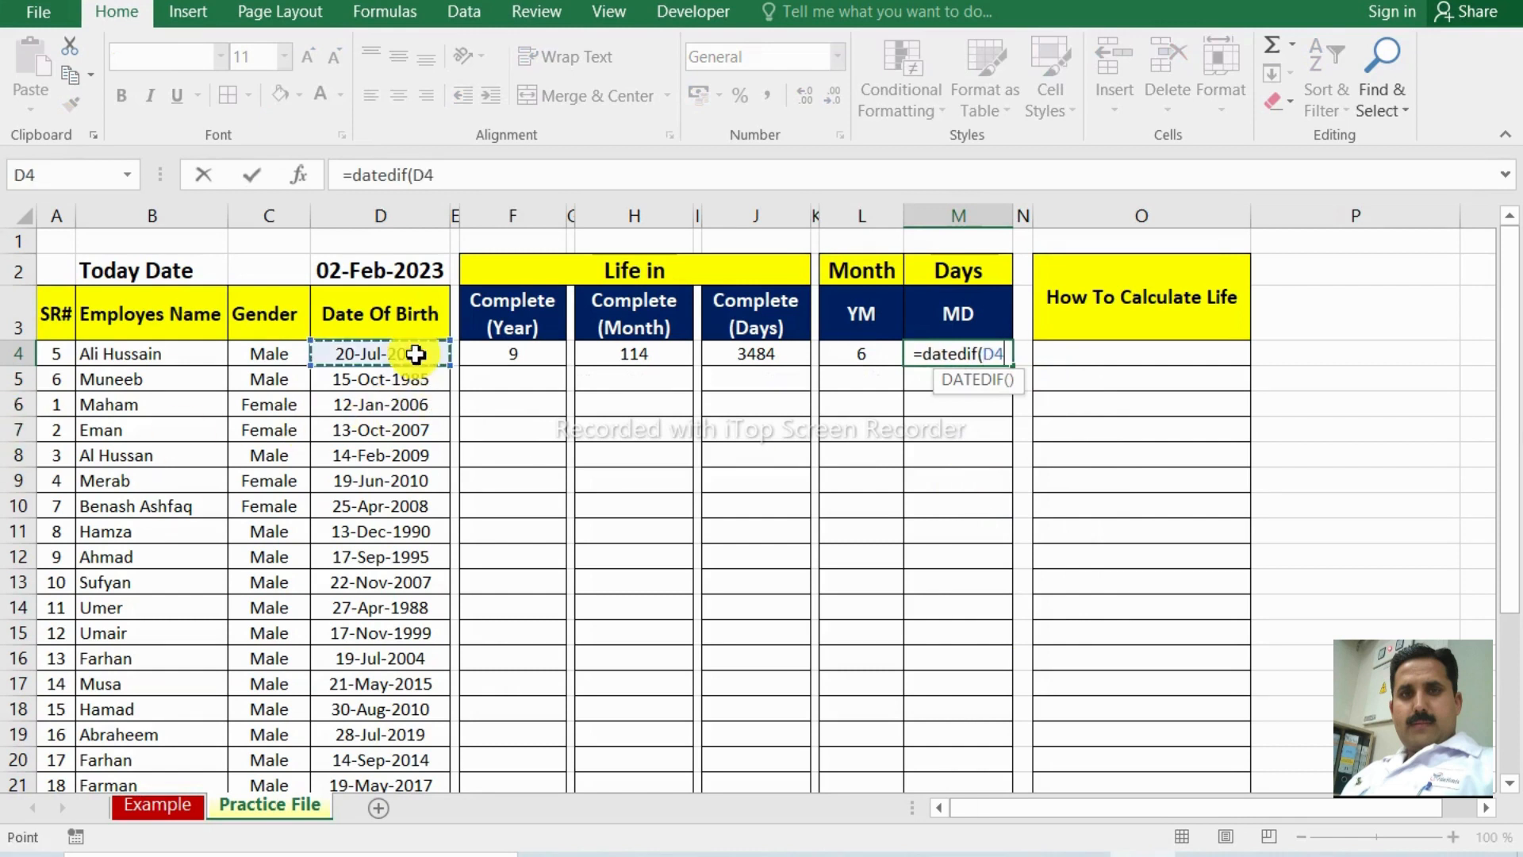
text(,)
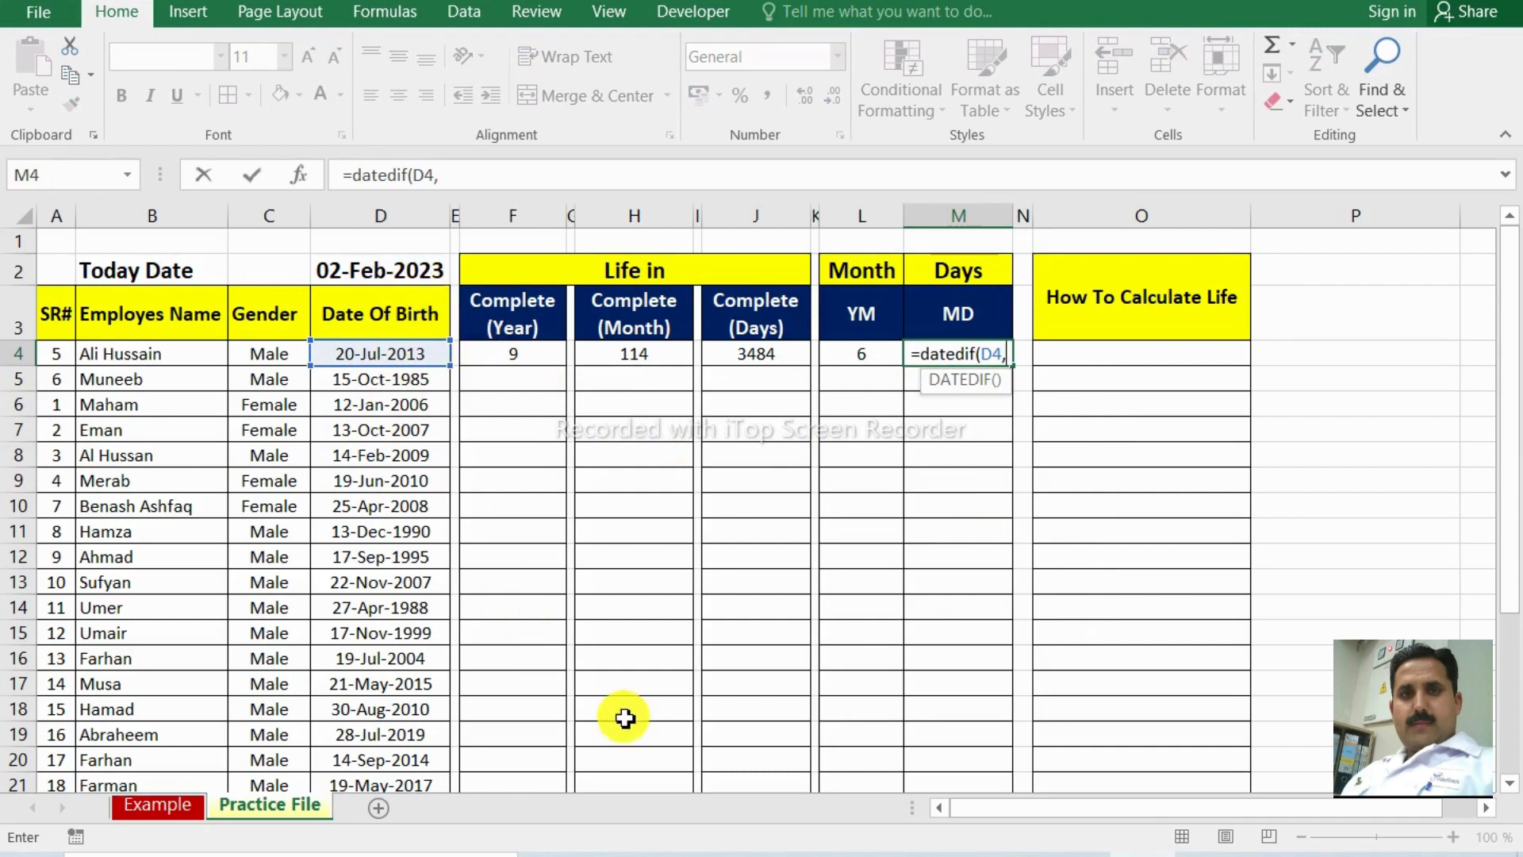
text(toa)
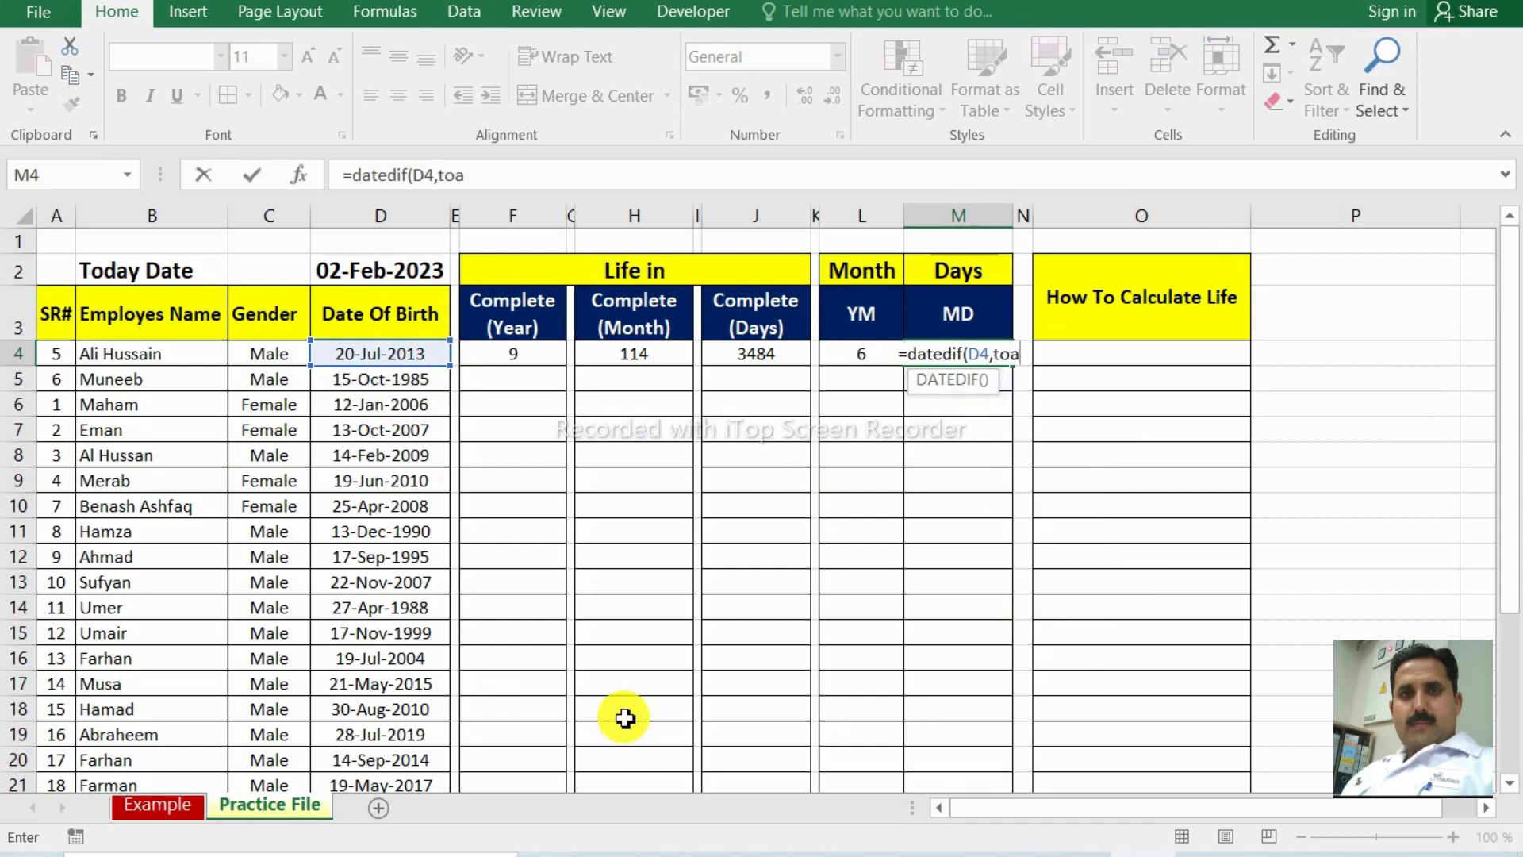
key(BackSpace)
text(day)
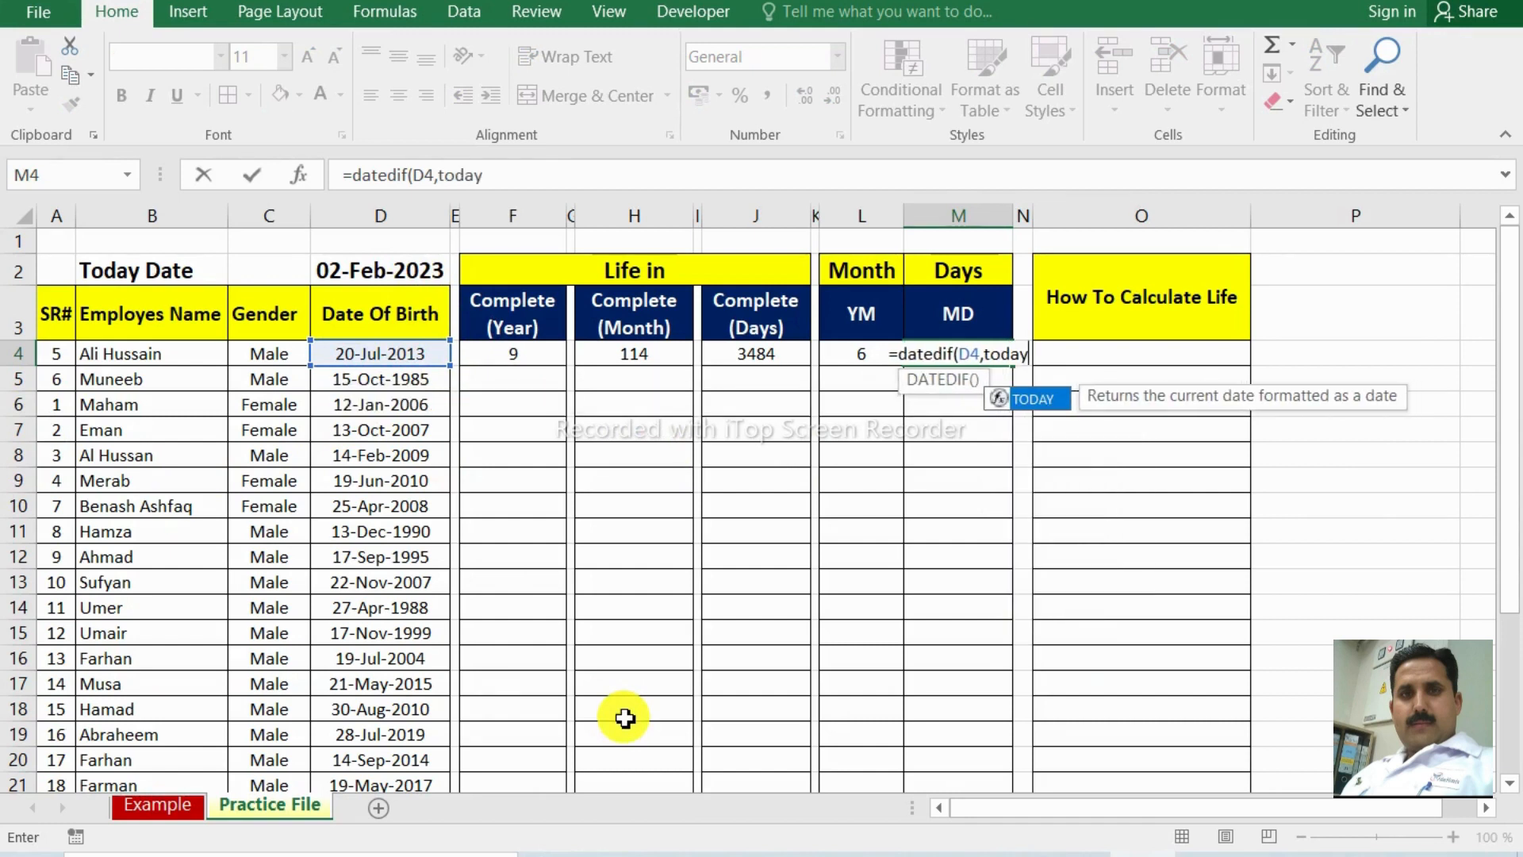
text(())
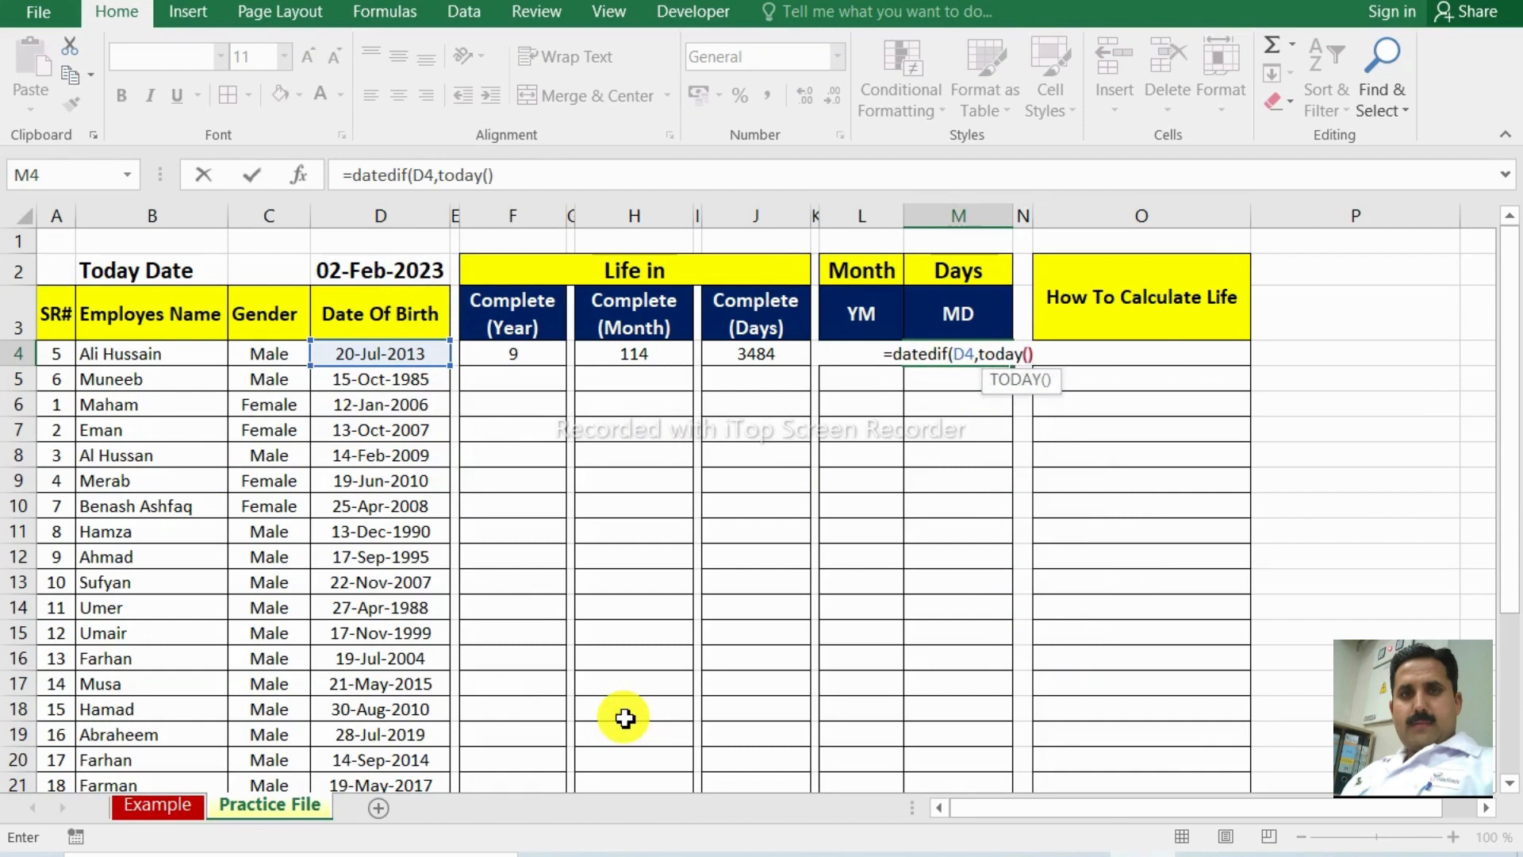
text(,)
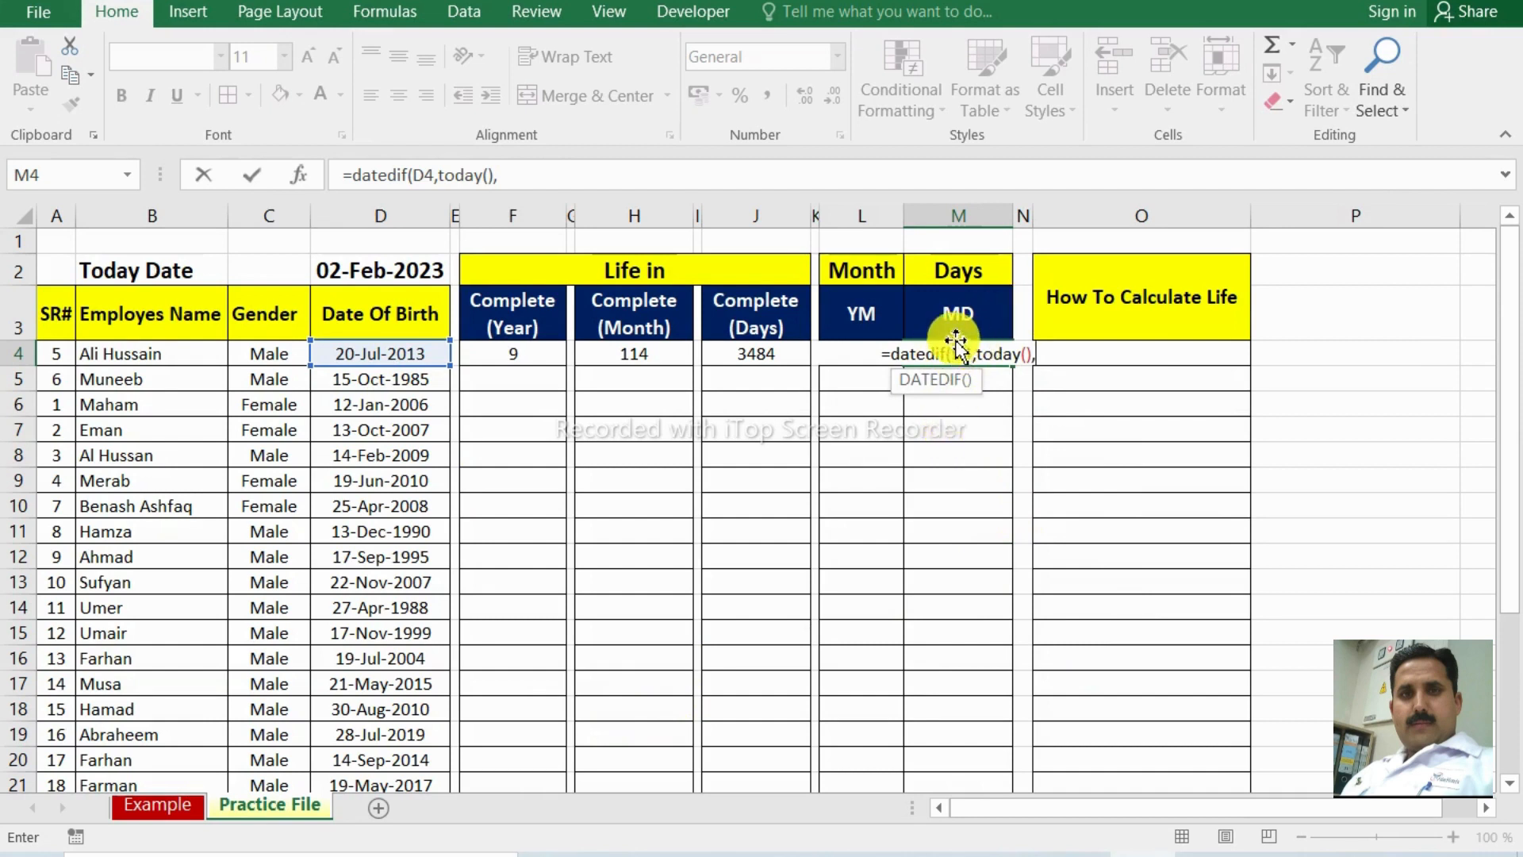
text(")
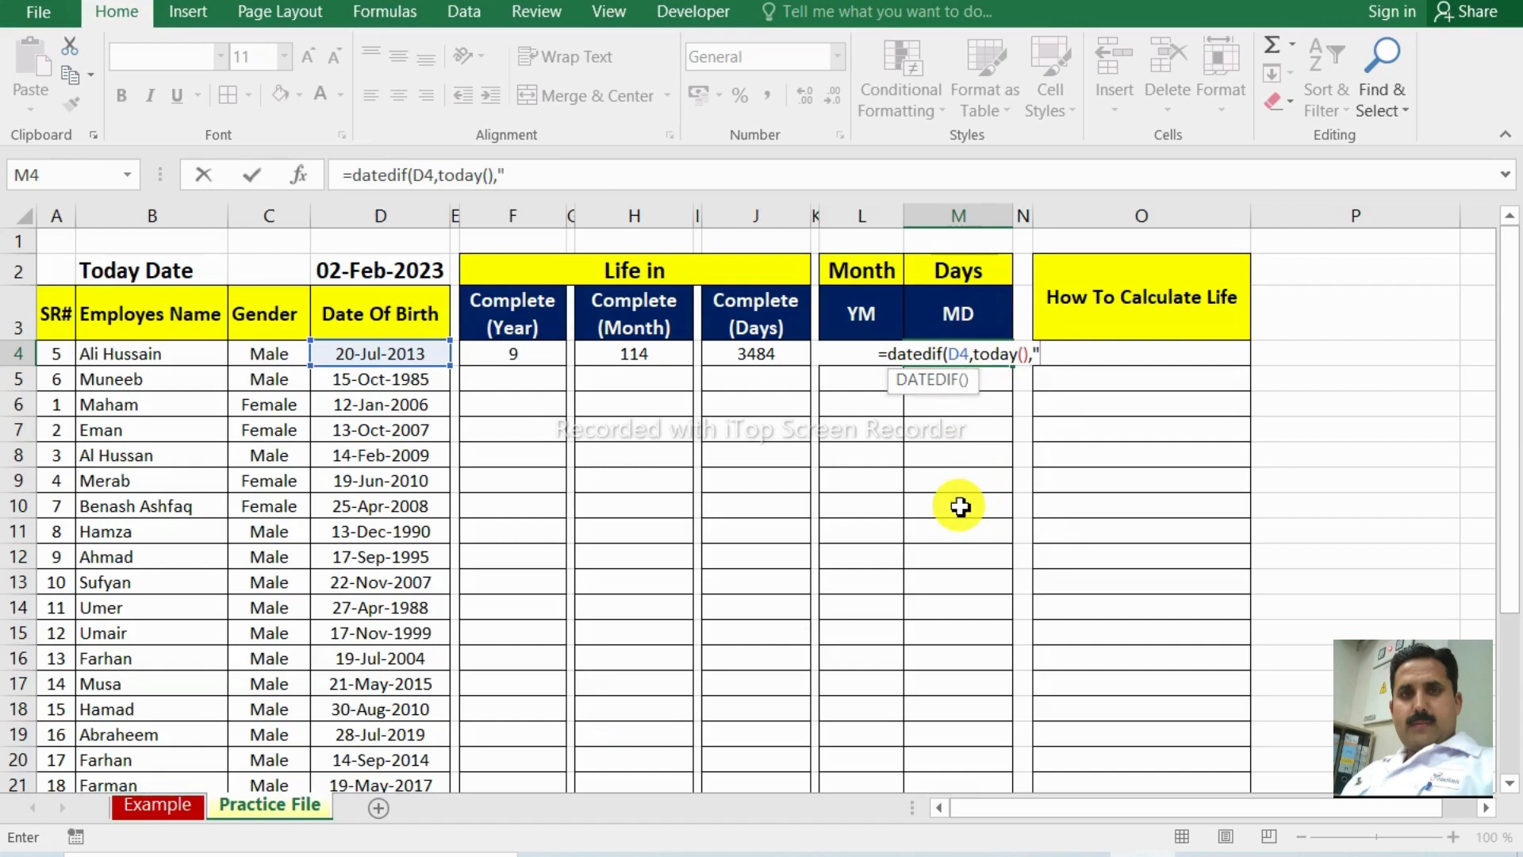
text(md)
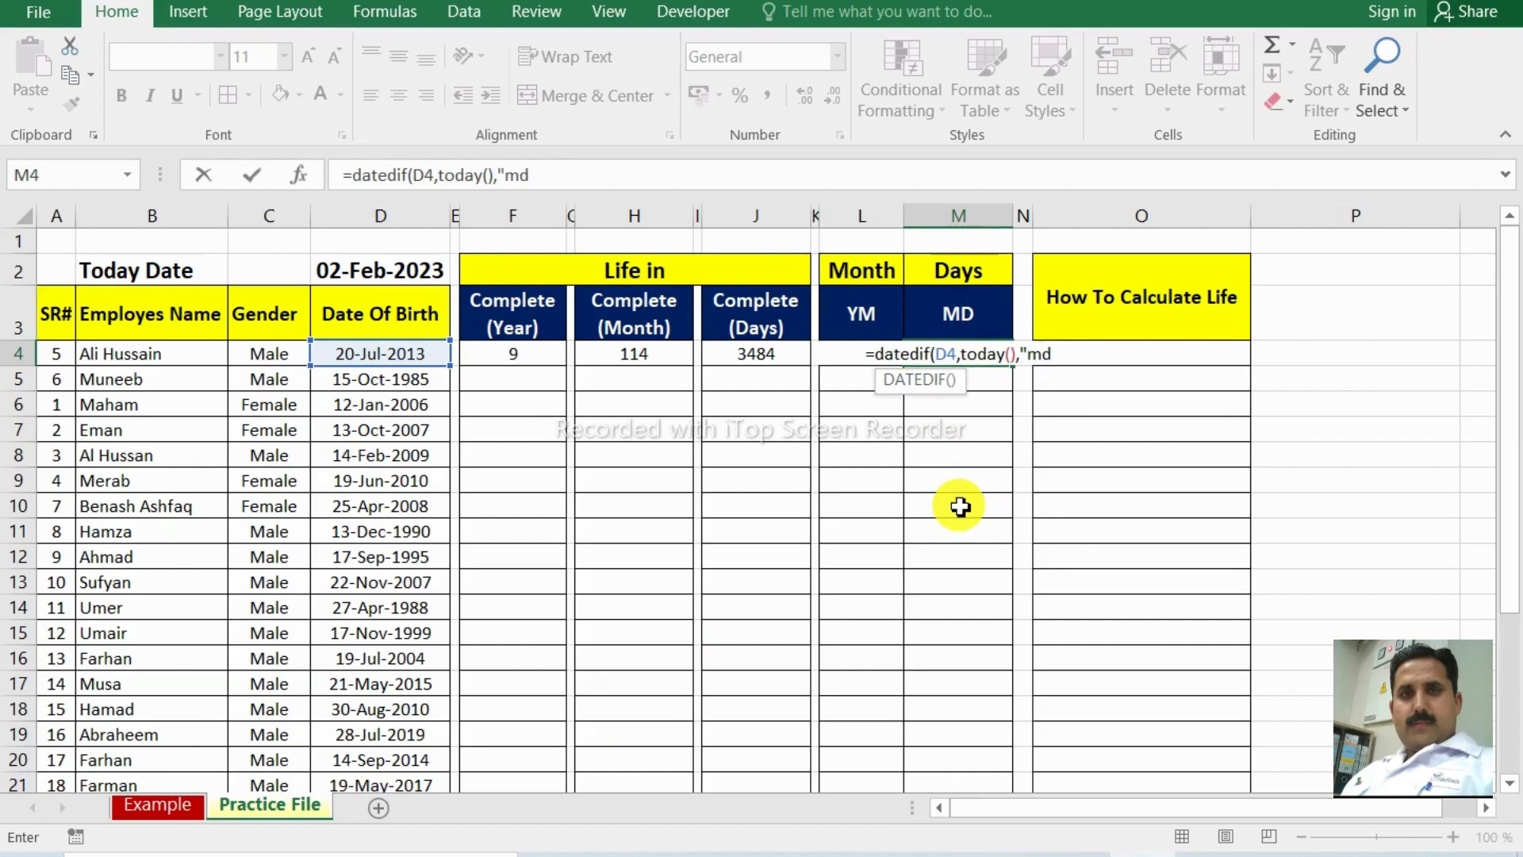
text("))
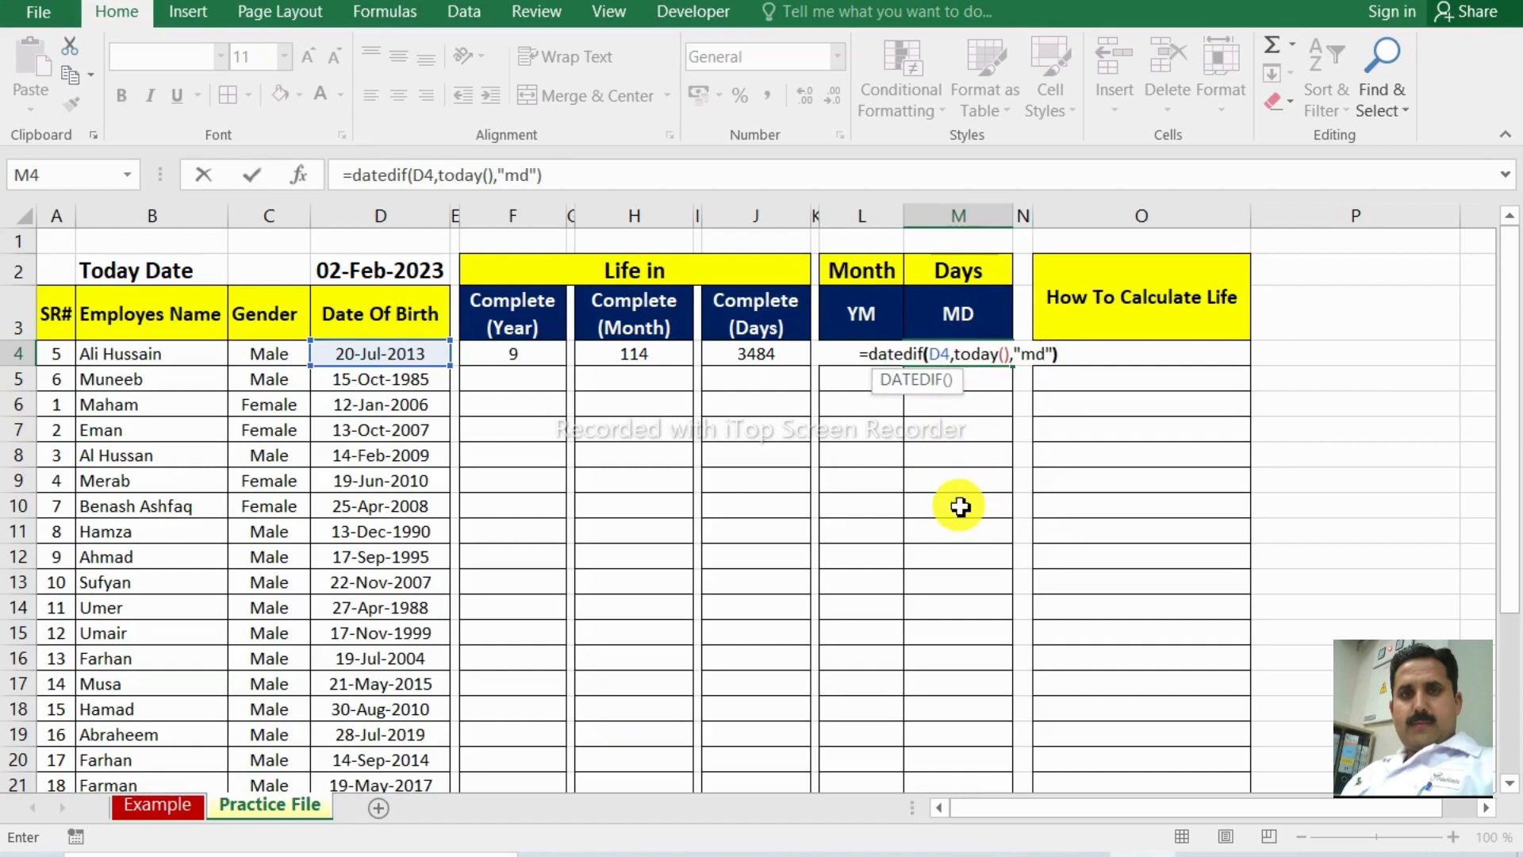
key(Return)
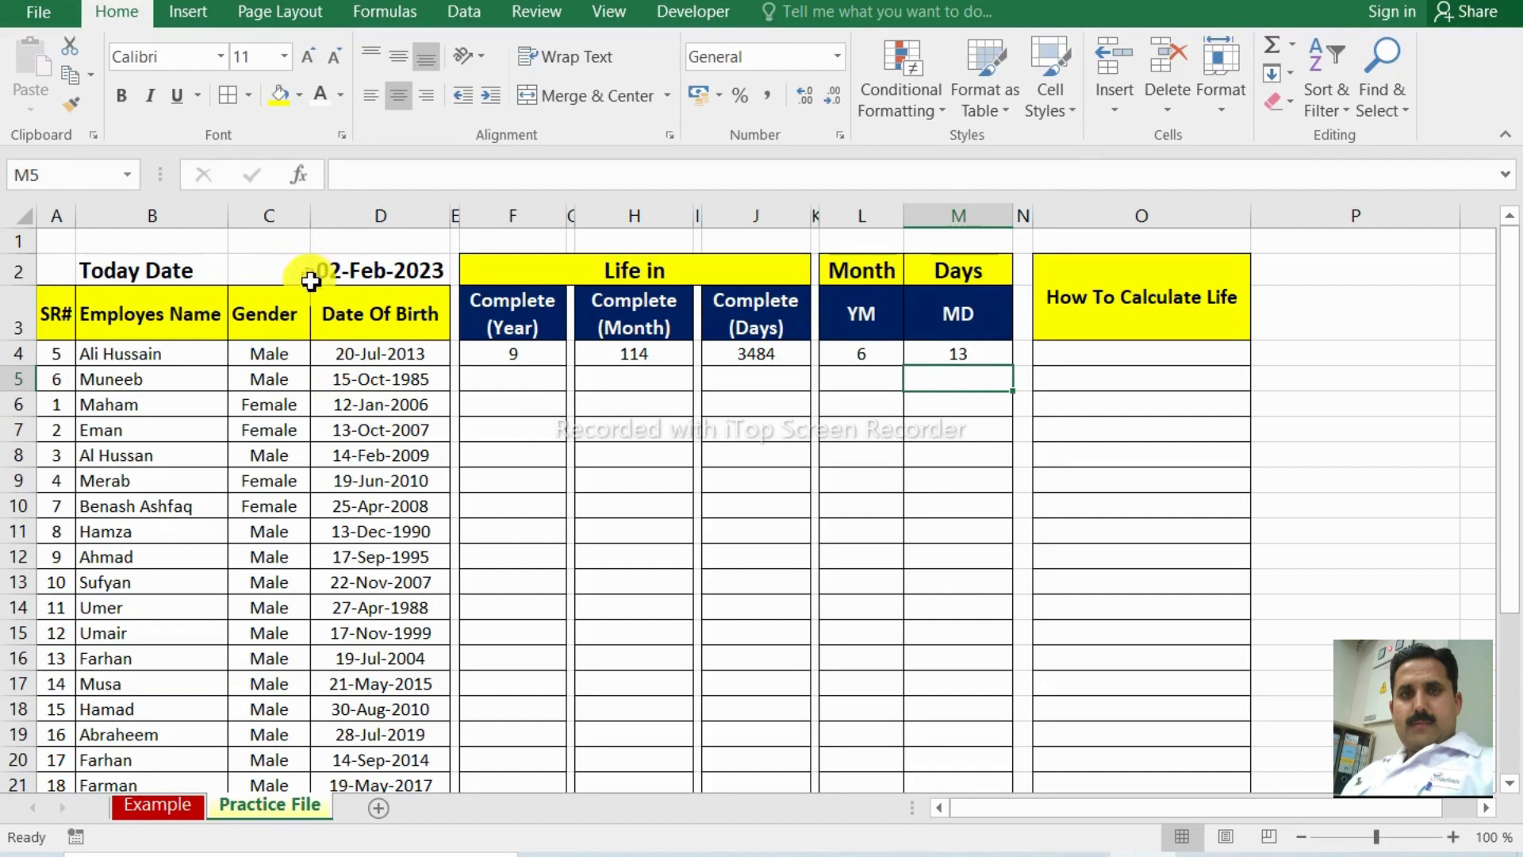
click(964, 353)
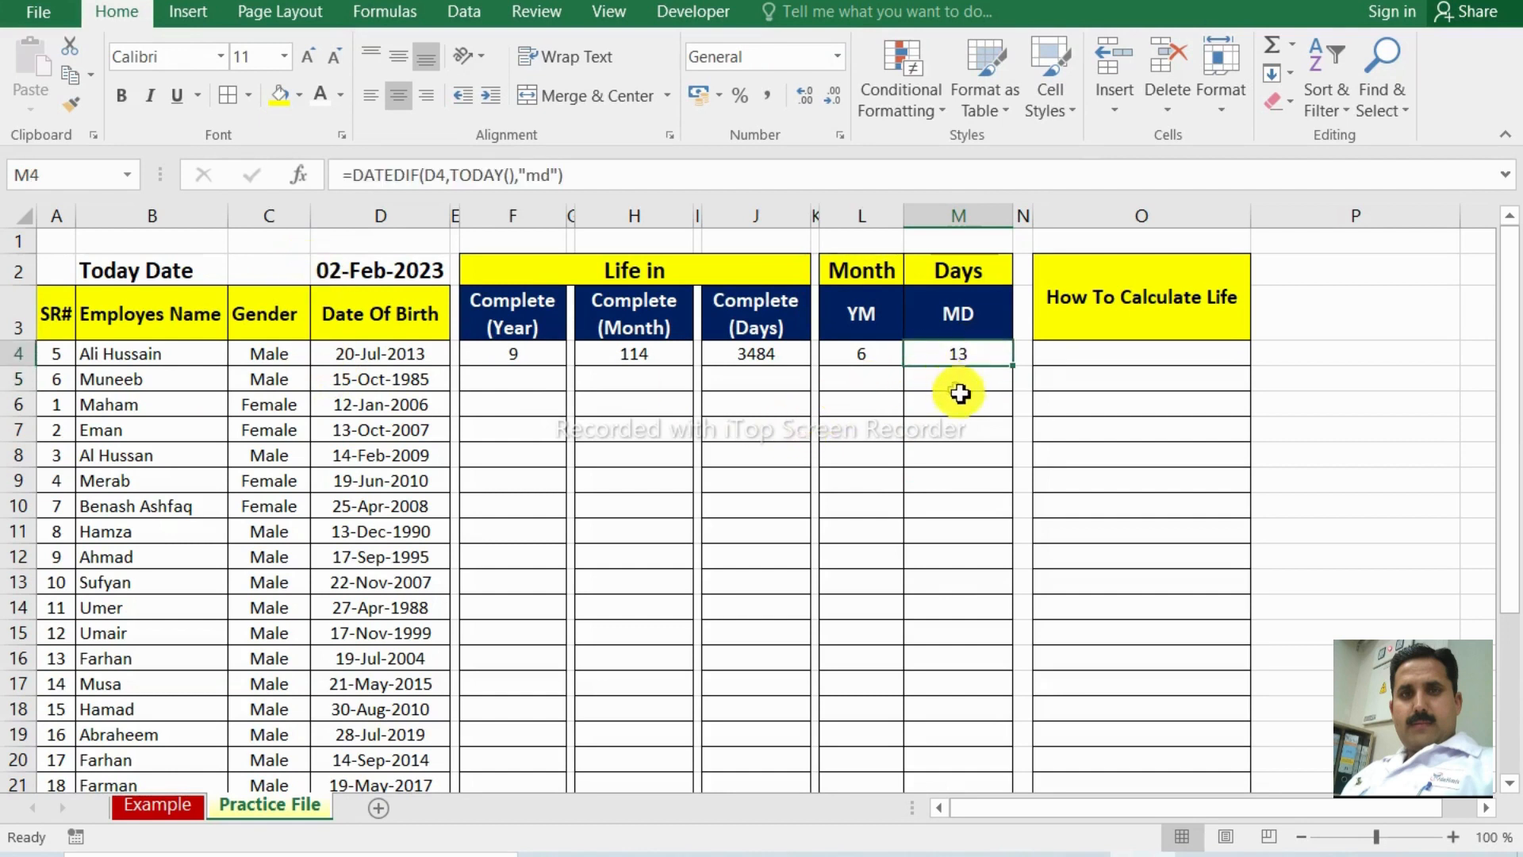
Begin a CONCATENATE formula in O4 with F4 as the first item followed by the text " Year ".
click(1110, 357)
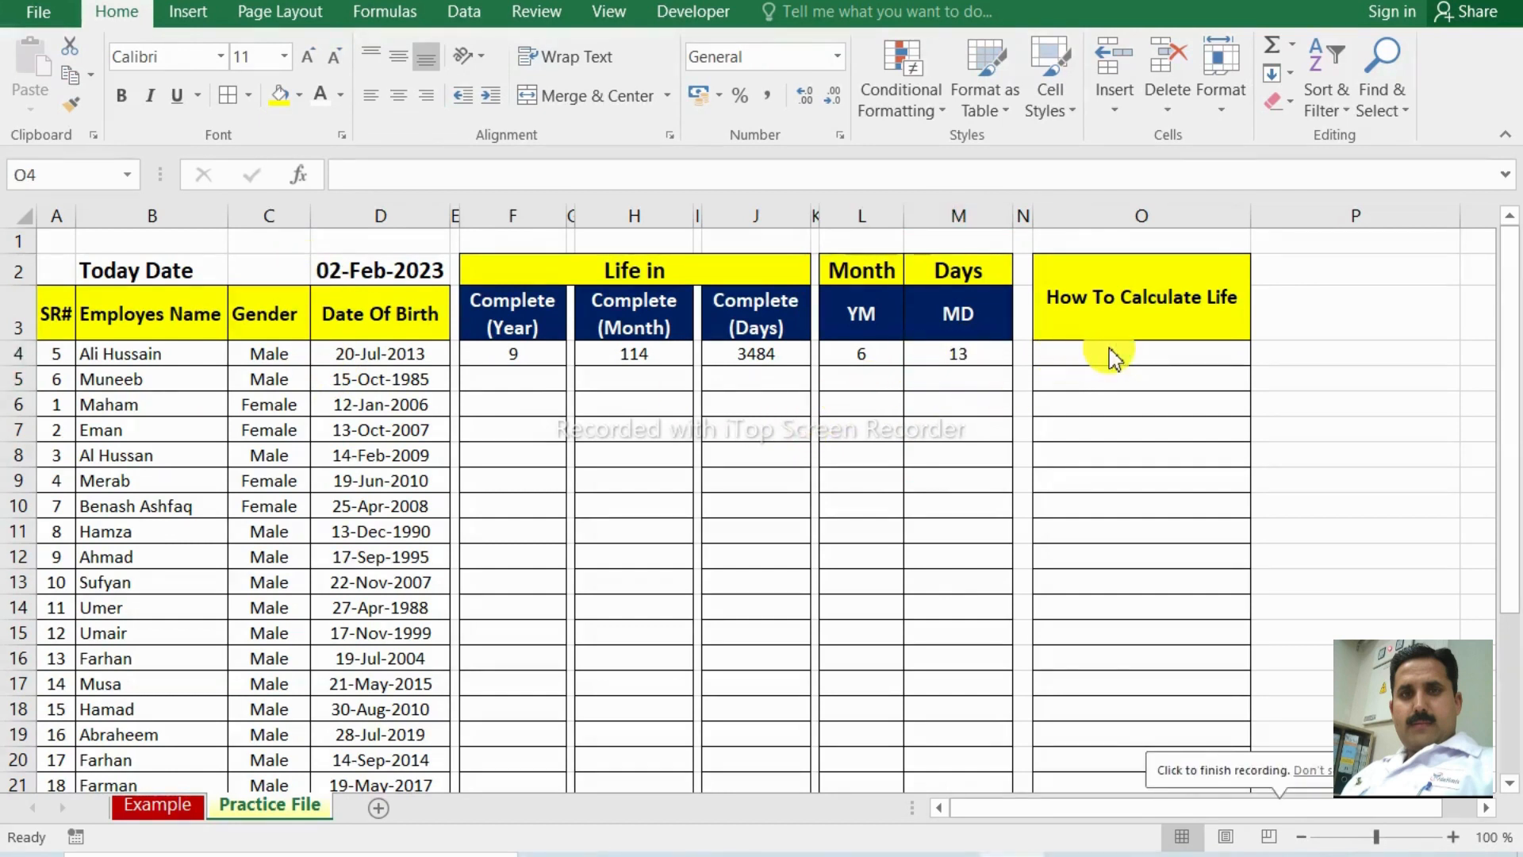
click(1111, 350)
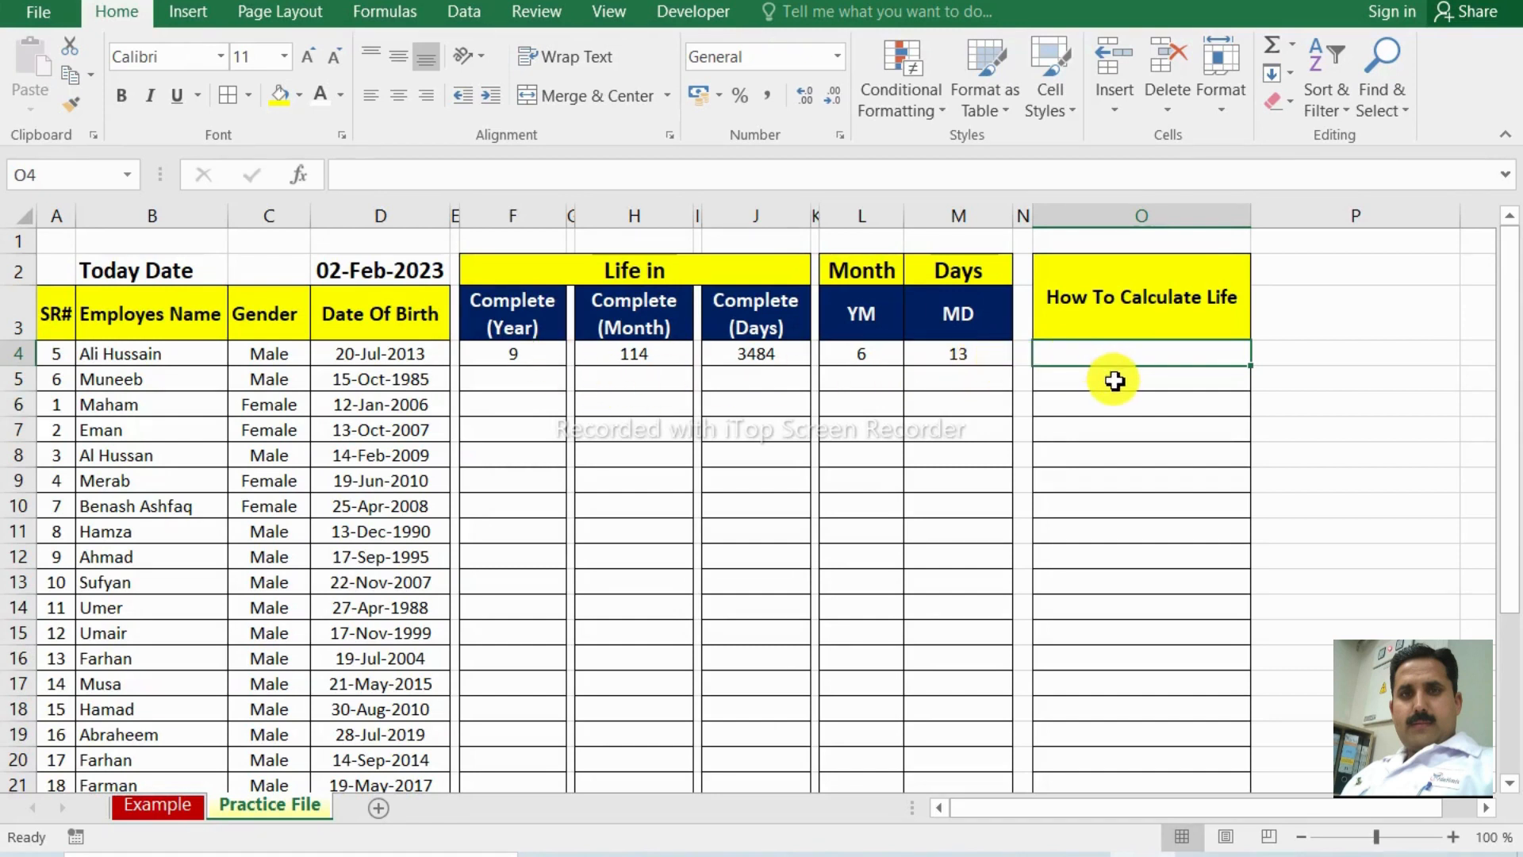
text(=con)
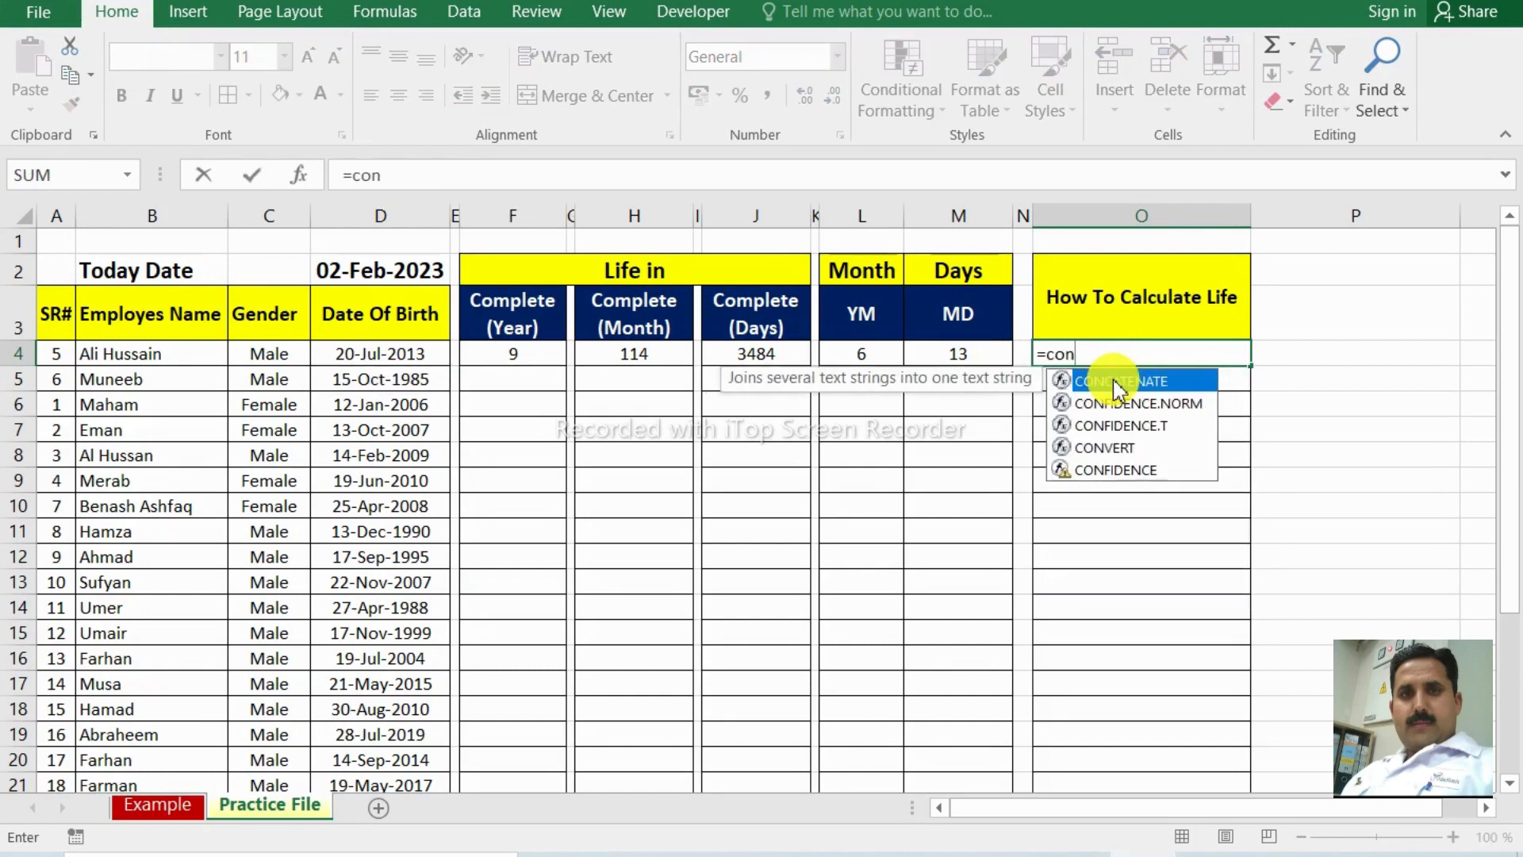
double_click(1118, 388)
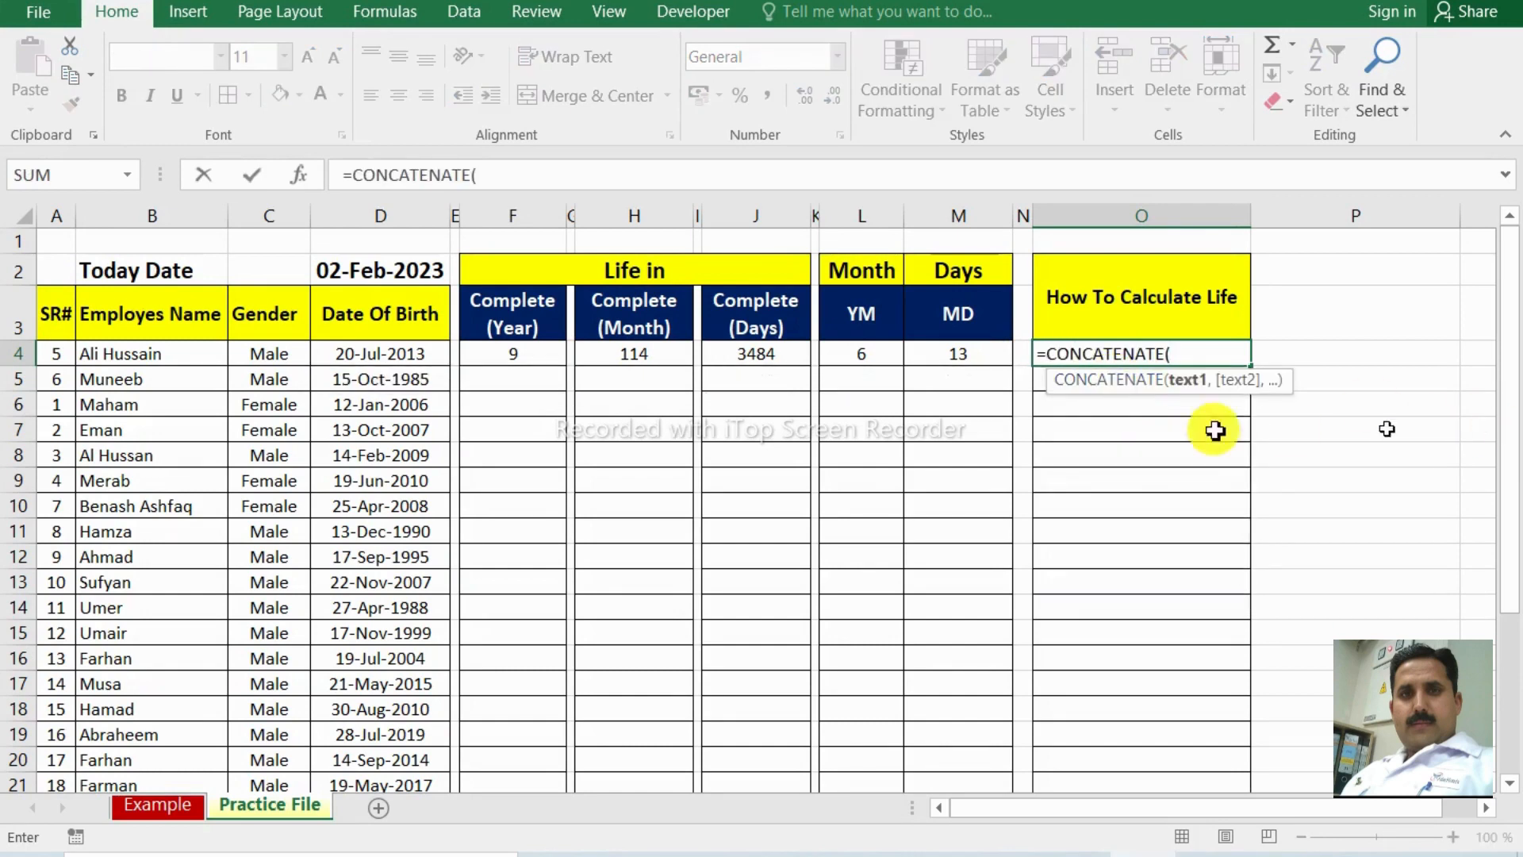
click(522, 353)
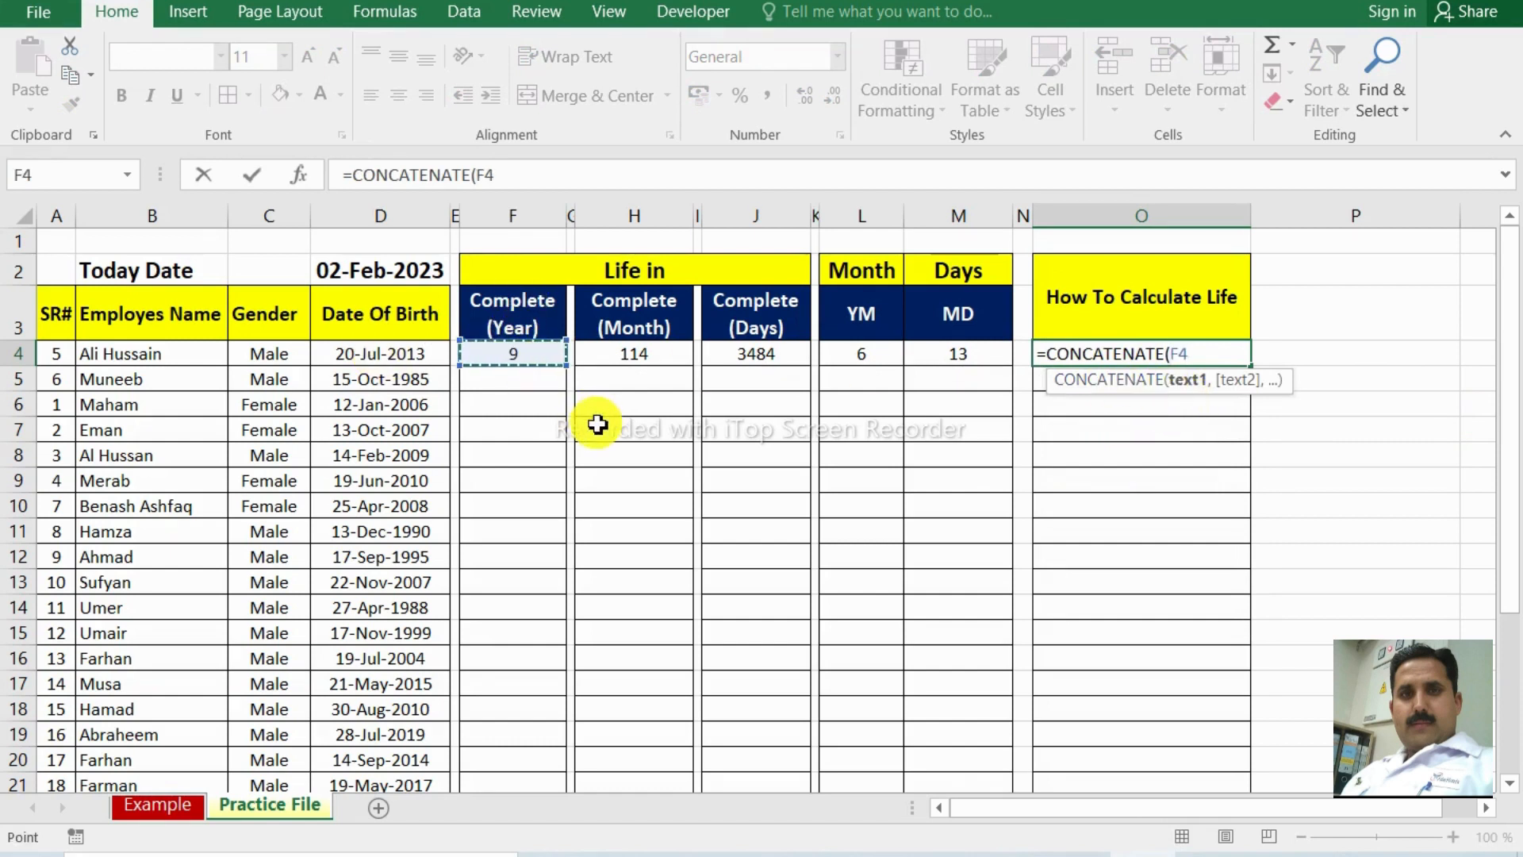
text(,)
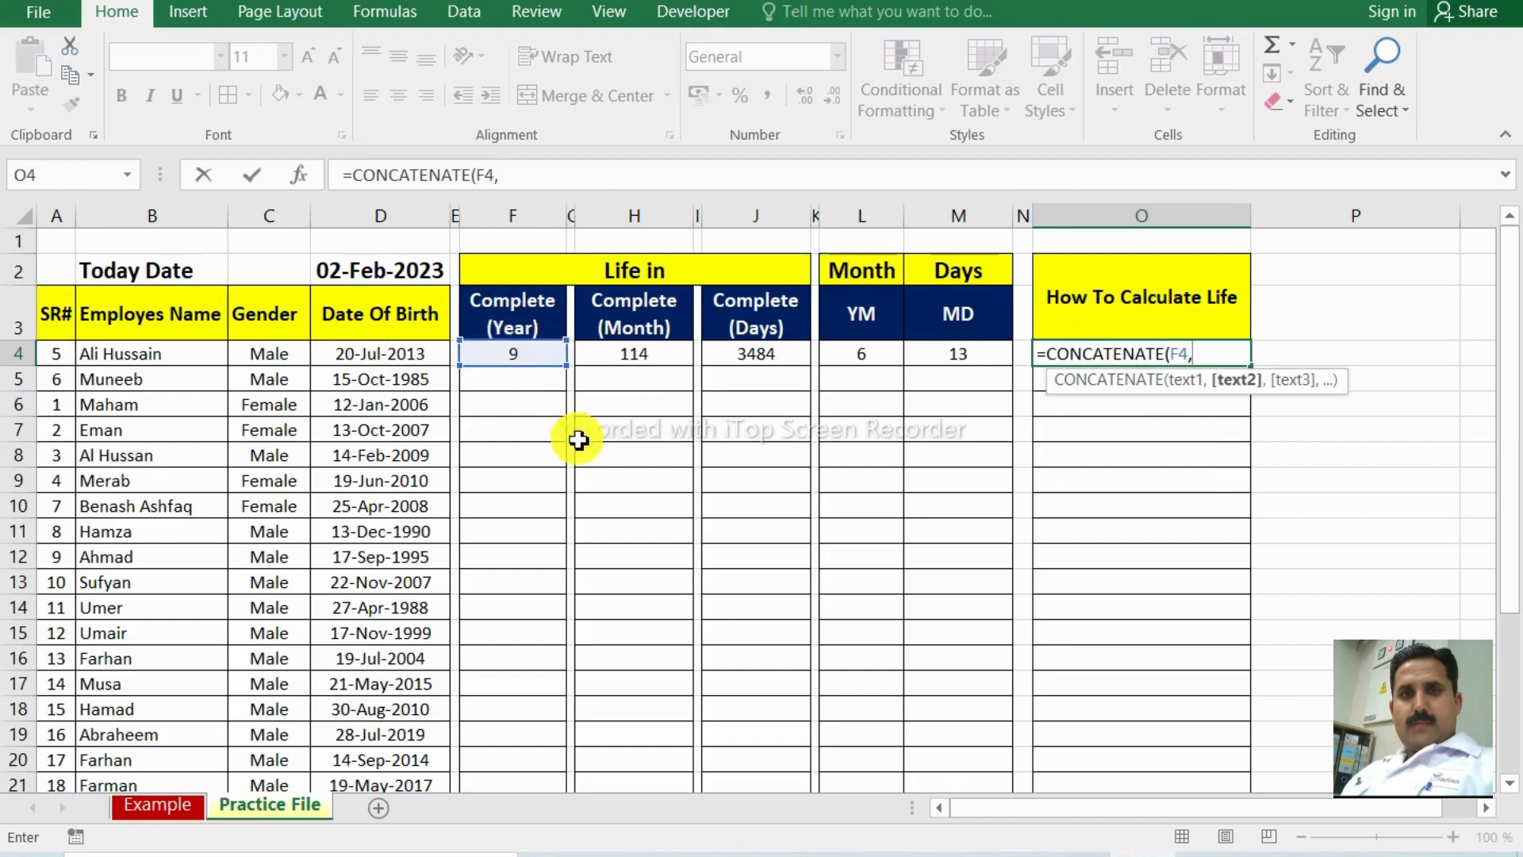
text(" Year ",)
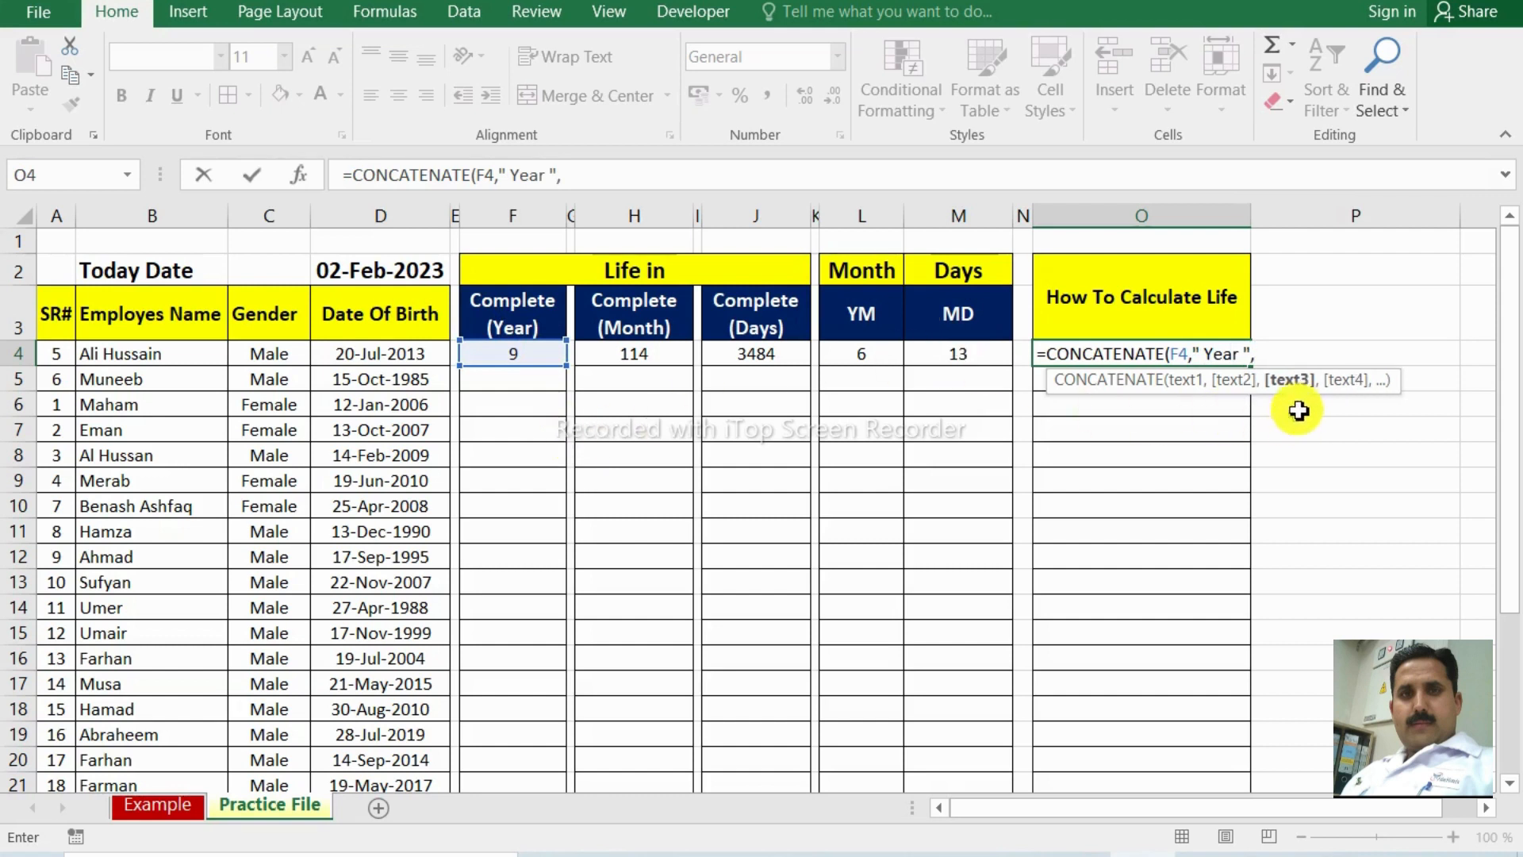
Extend the O4 formula with L4 followed by the text " Month ", keeping a space on both sides of the word.
click(873, 357)
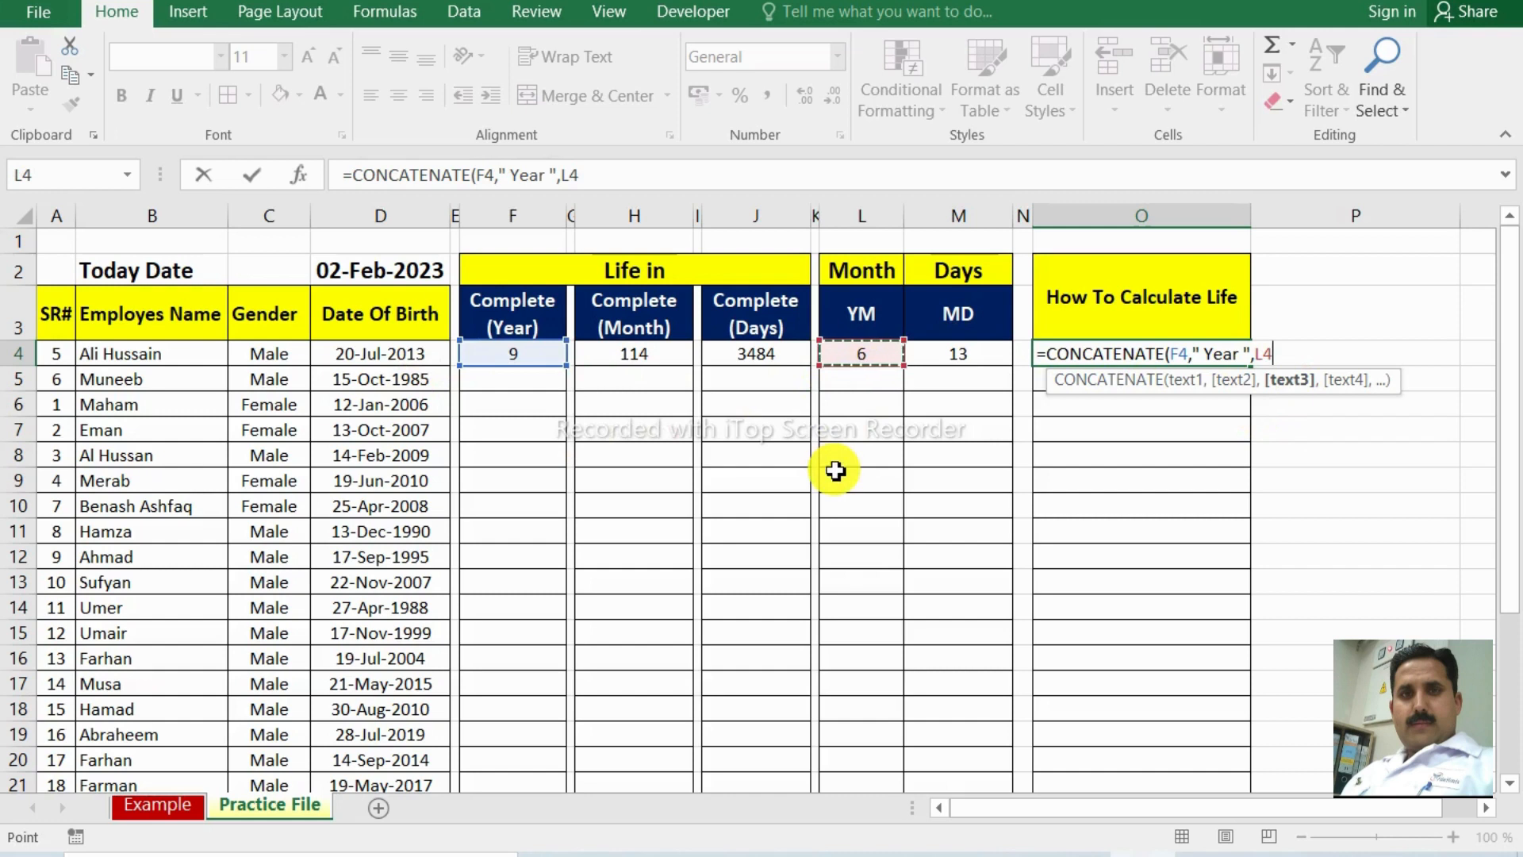
text(,)
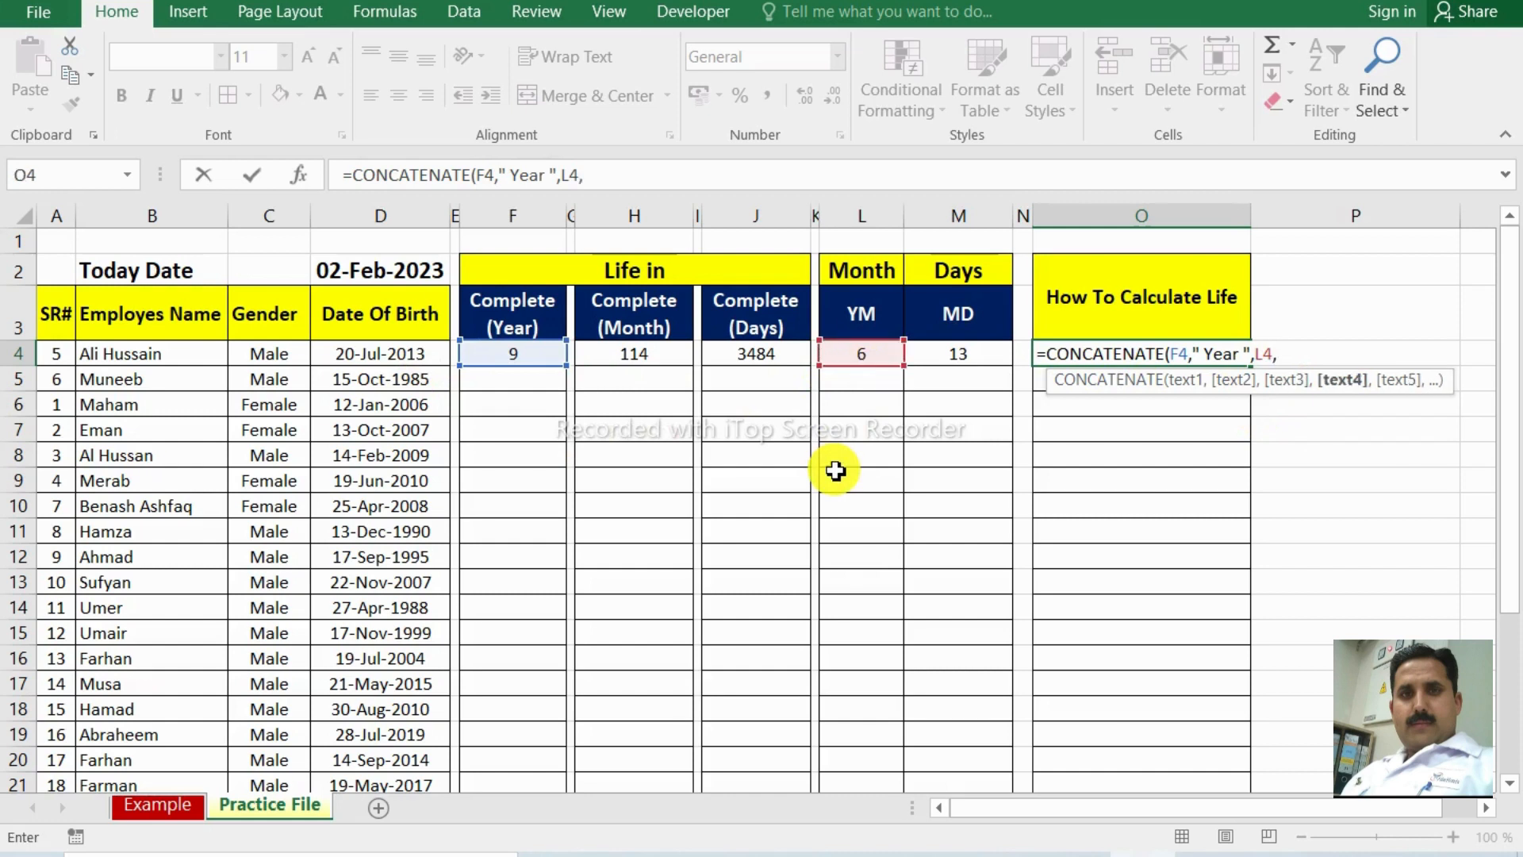
text(" Month)
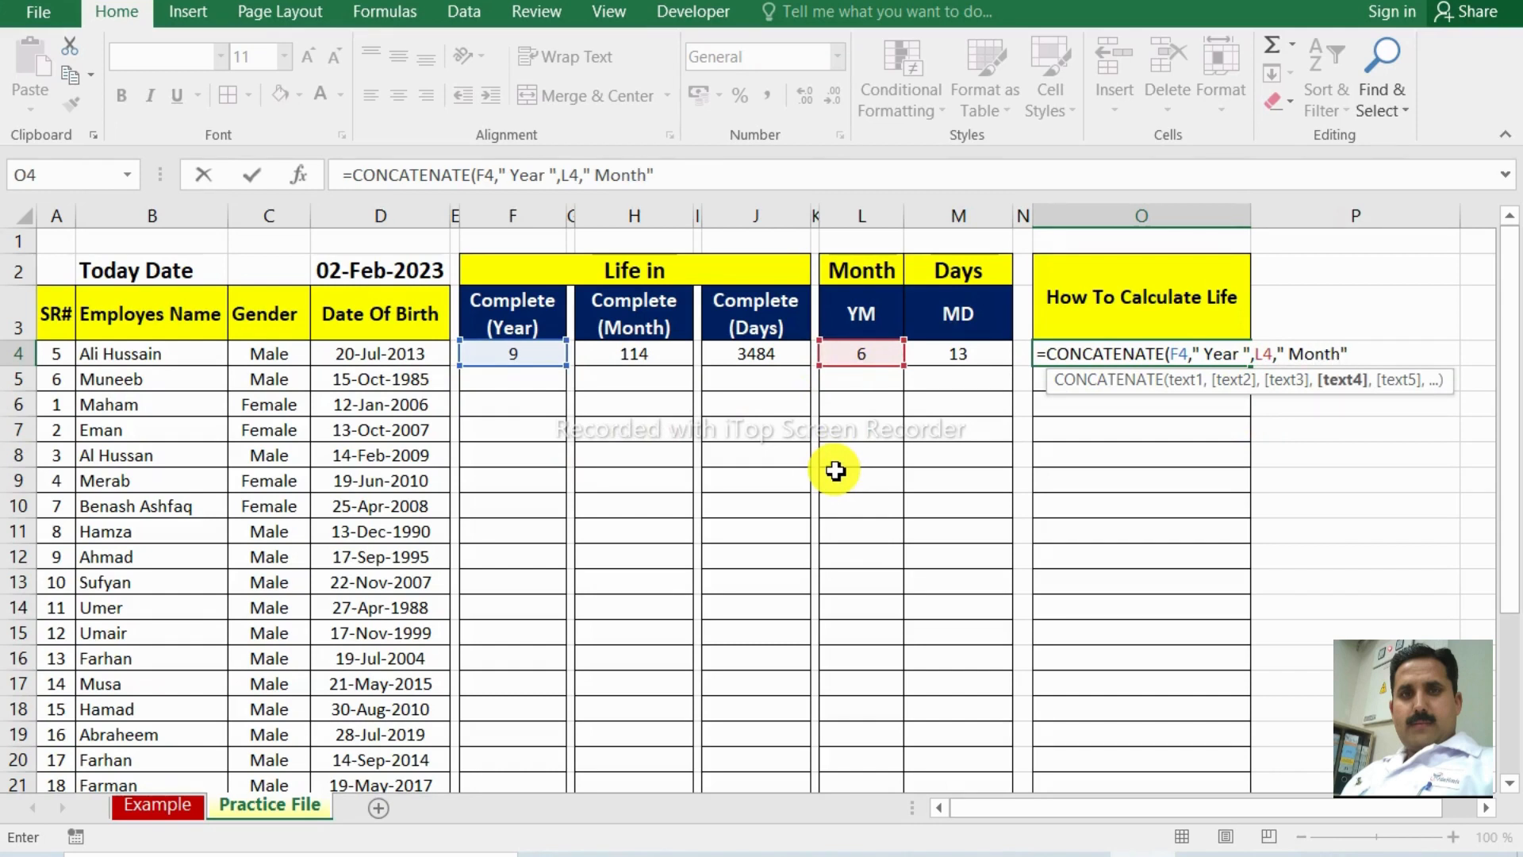
click(1347, 354)
text(")
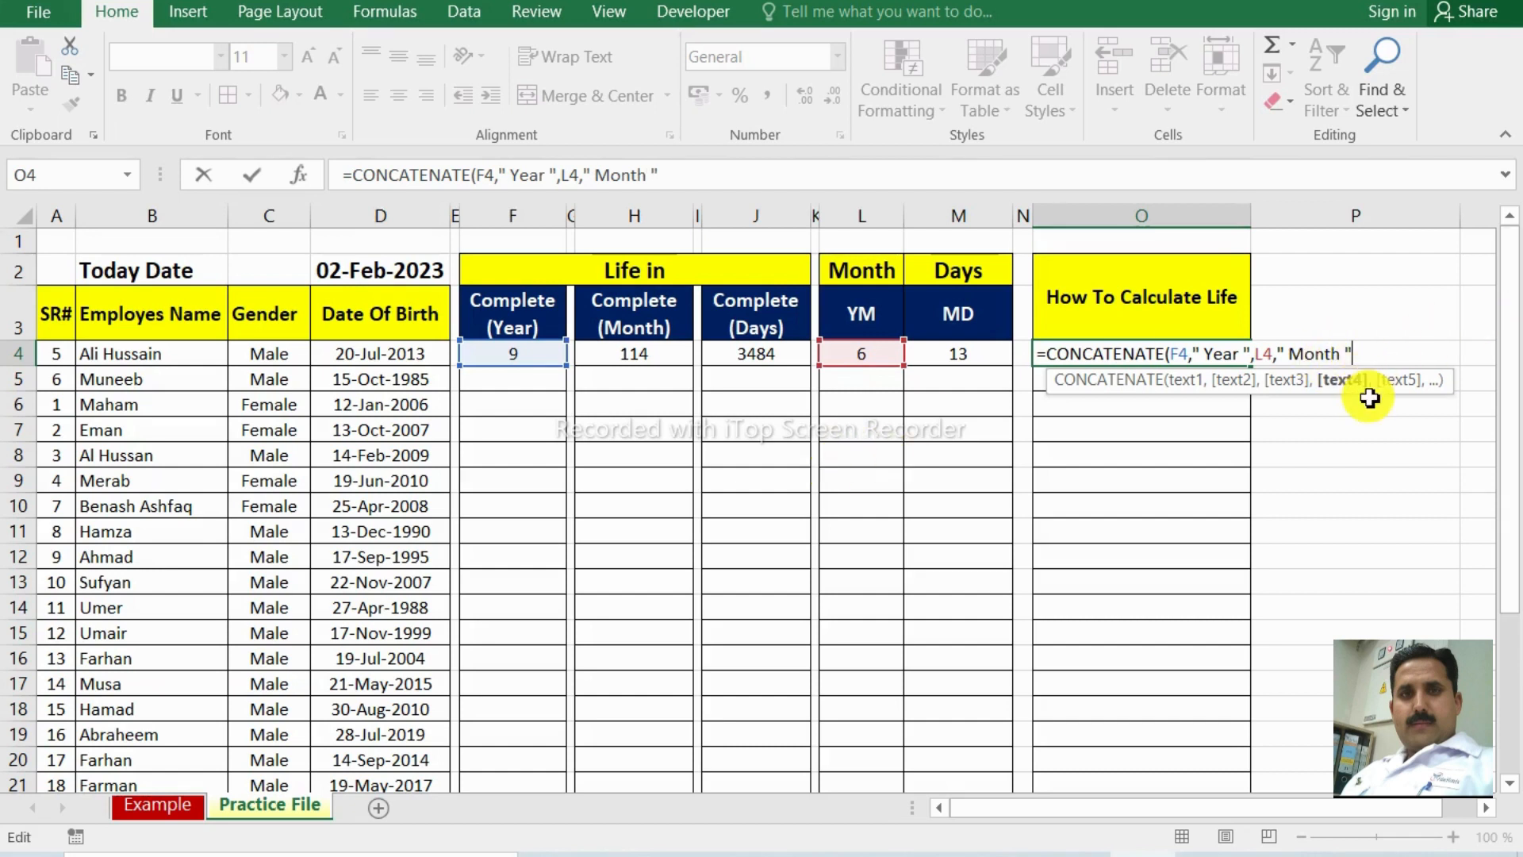
text(,)
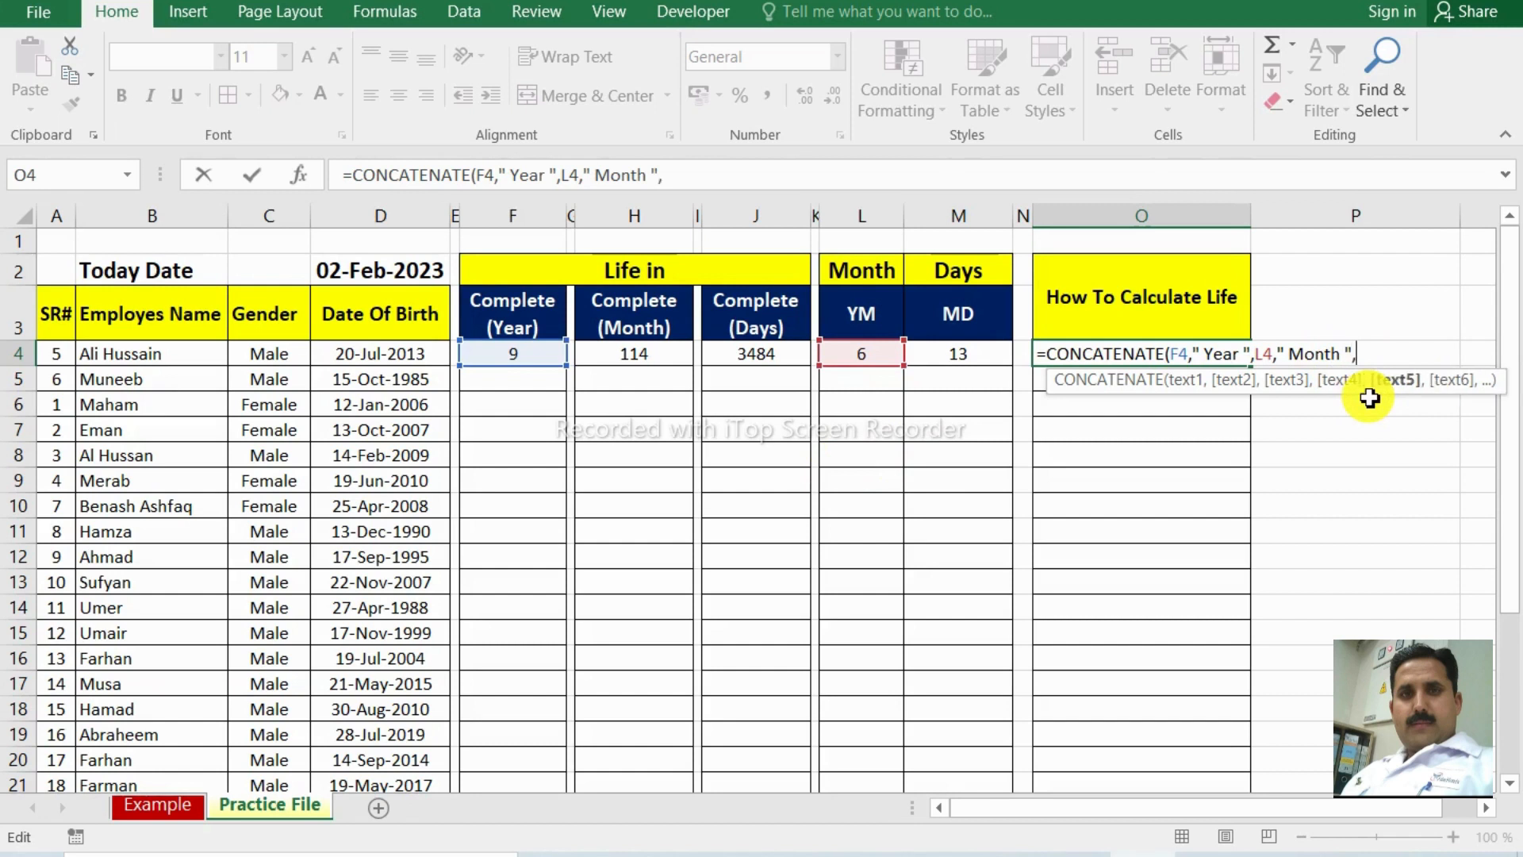
Complete the O4 CONCATENATE formula with M4 followed by the text " Days".
click(986, 355)
text(,)
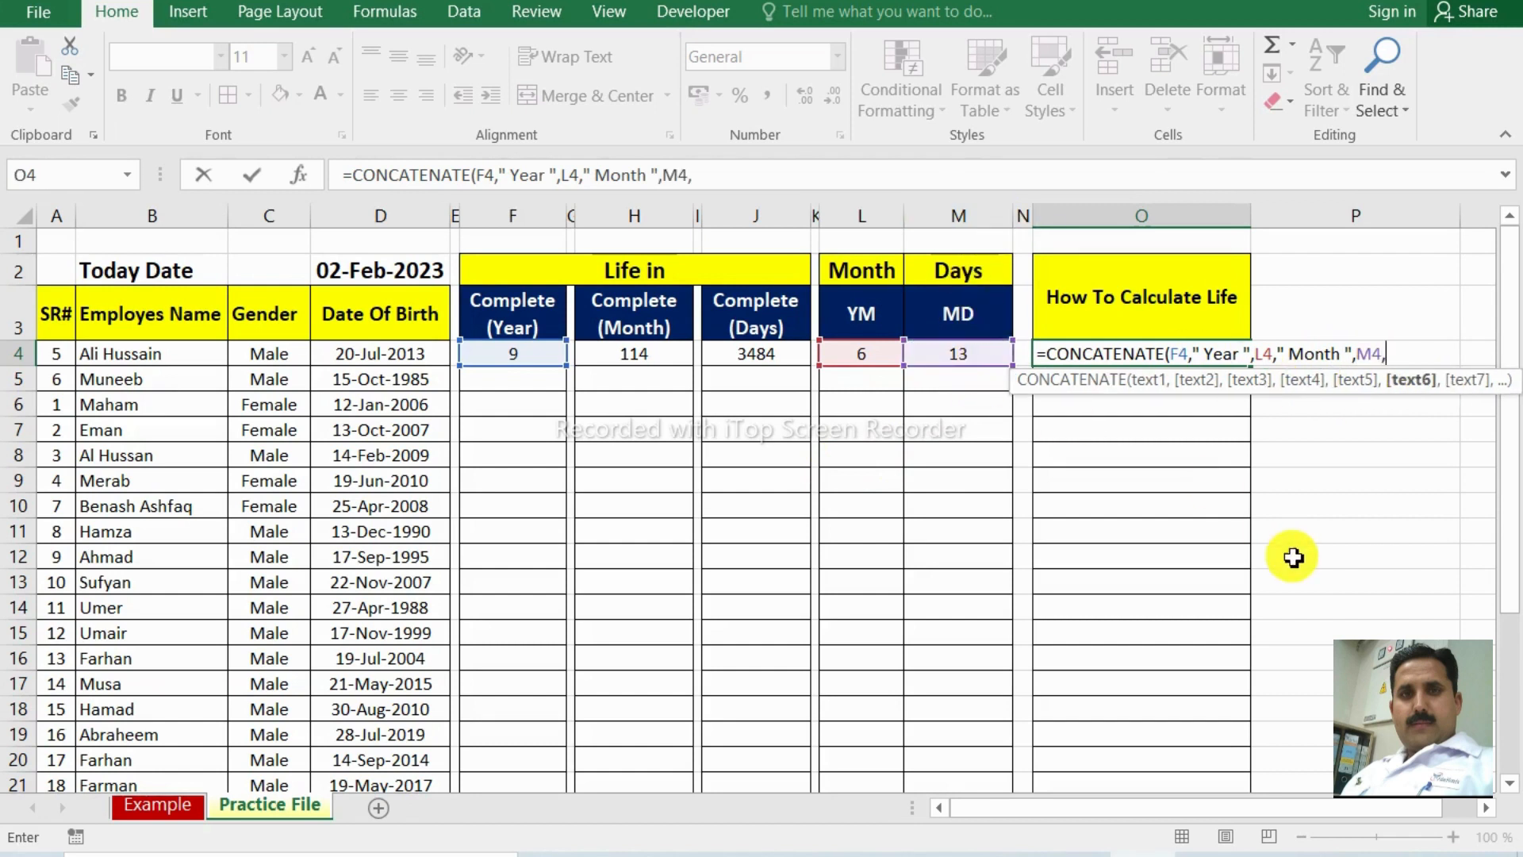
text(" Day)
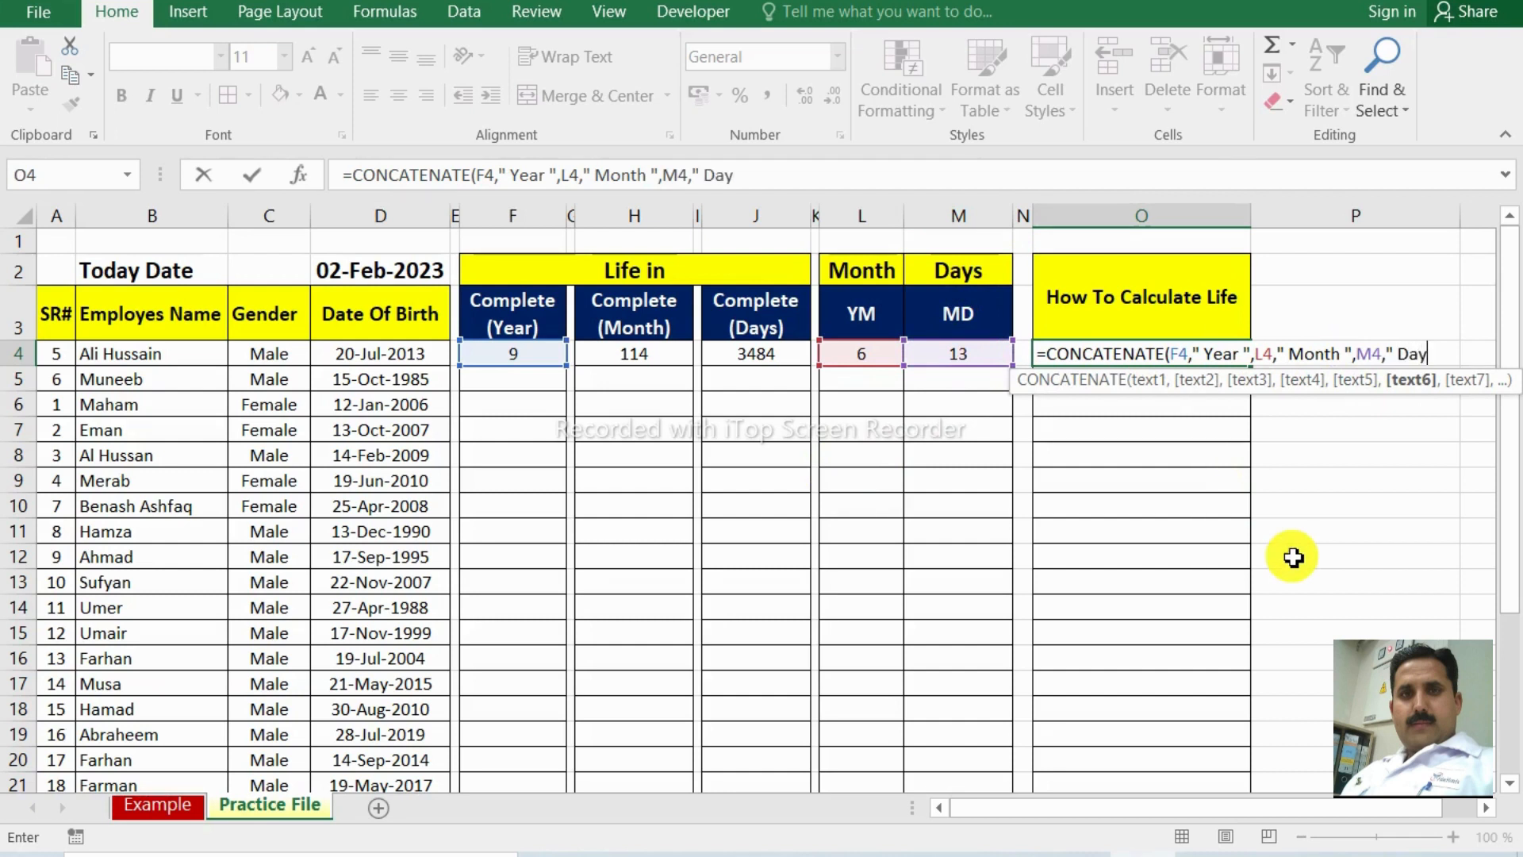
text(s"))
key(Return)
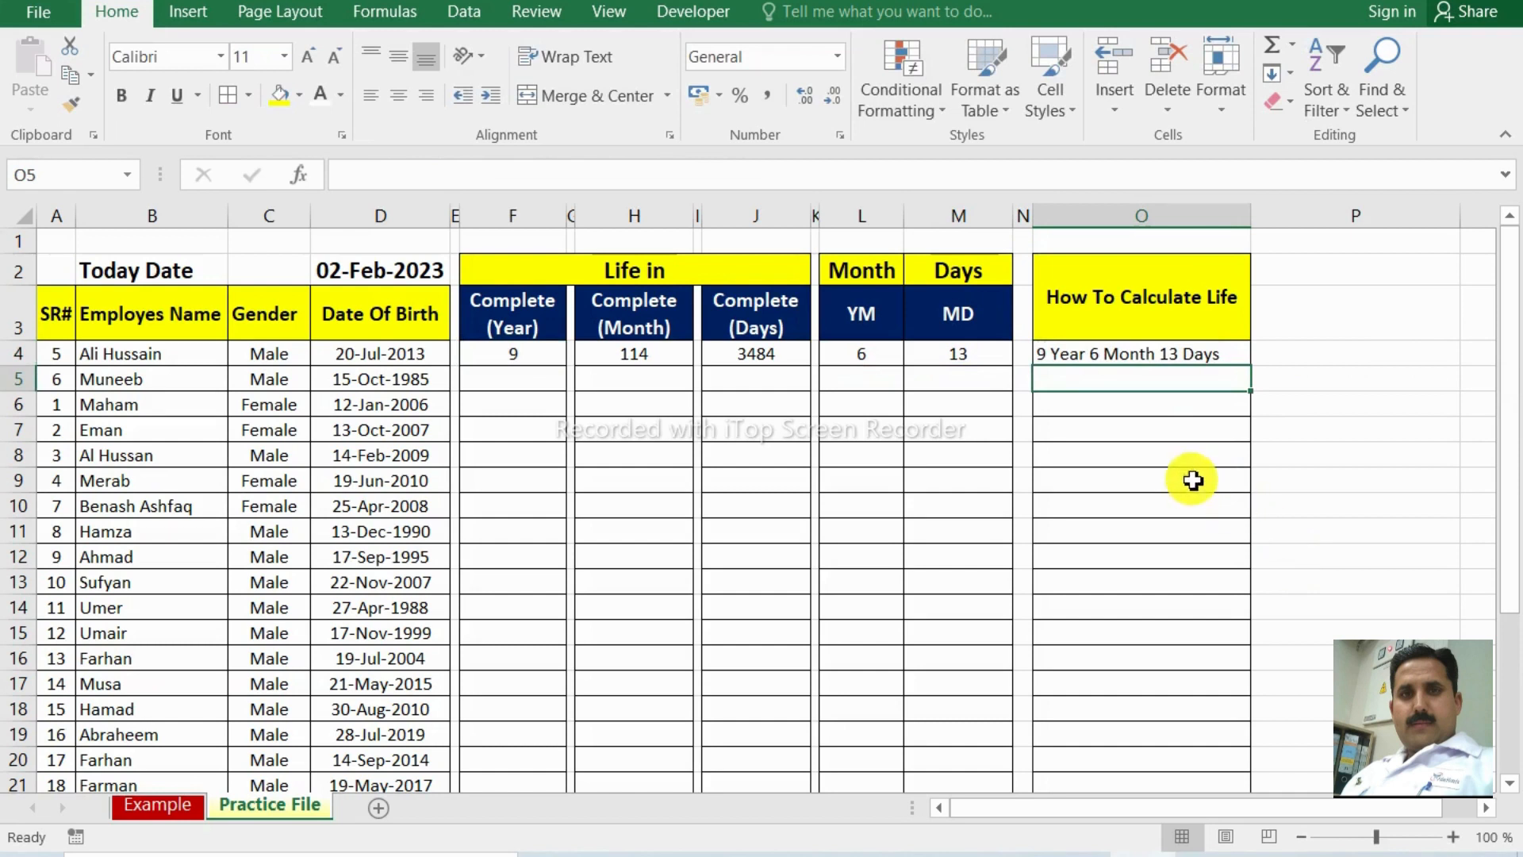
Review the CONCATENATE formula in O4 and its source cells F4, L4 and M4.
click(1139, 336)
click(1140, 363)
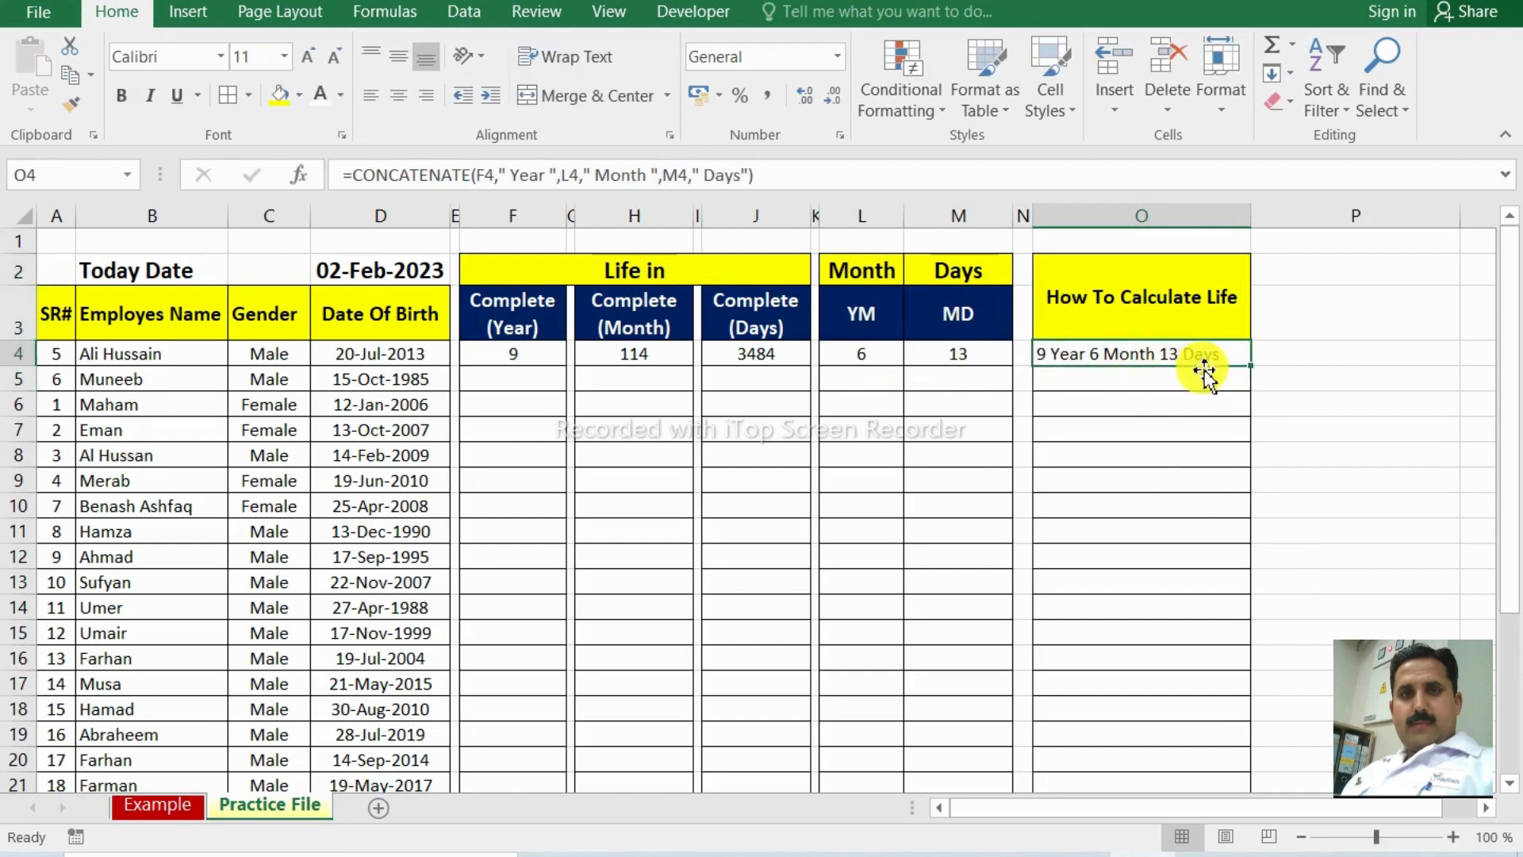
click(546, 356)
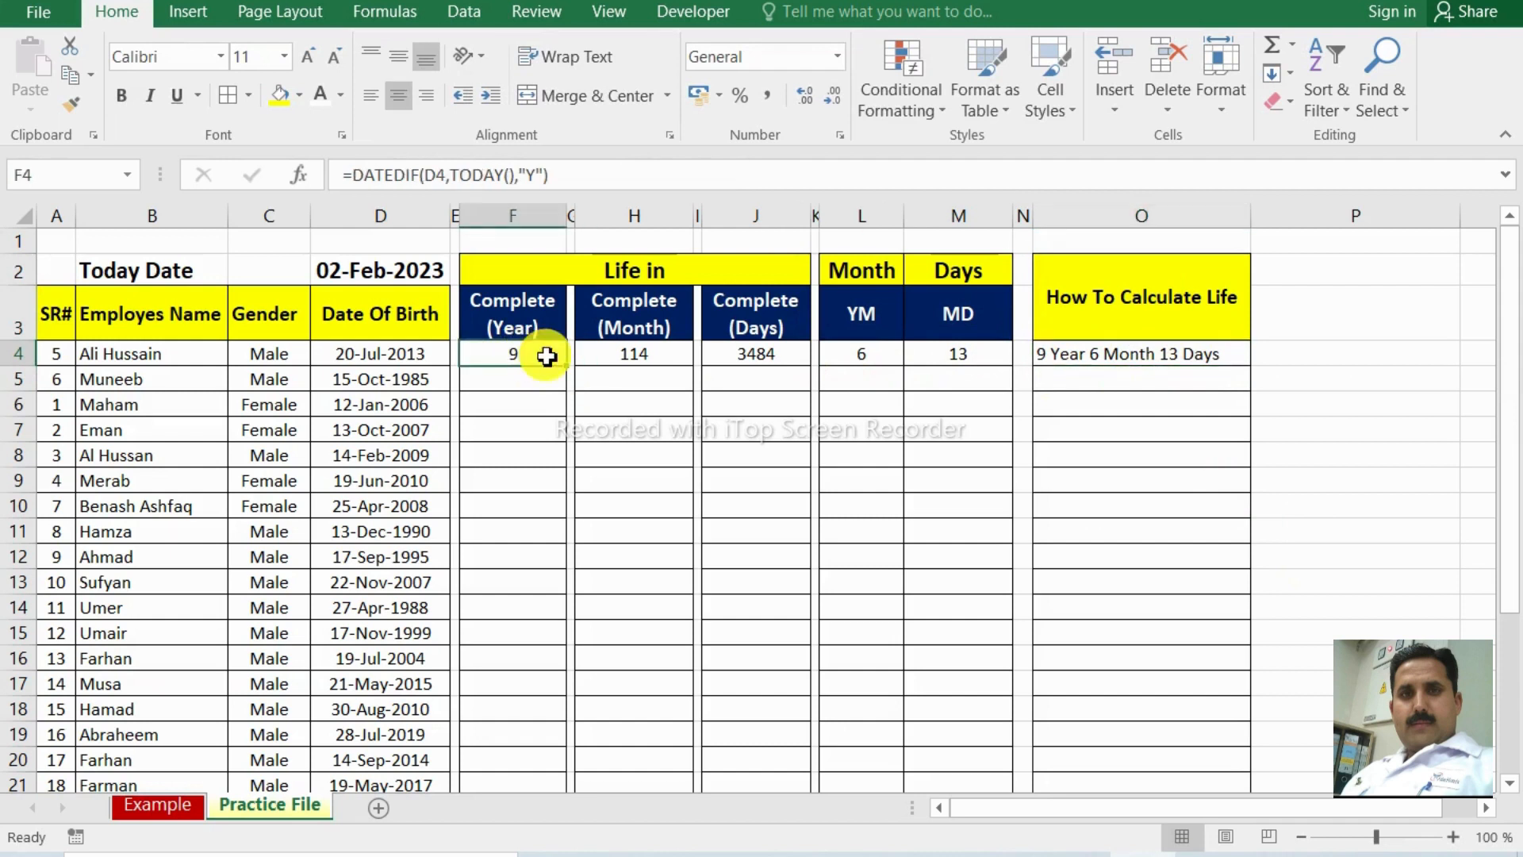
click(869, 357)
click(990, 357)
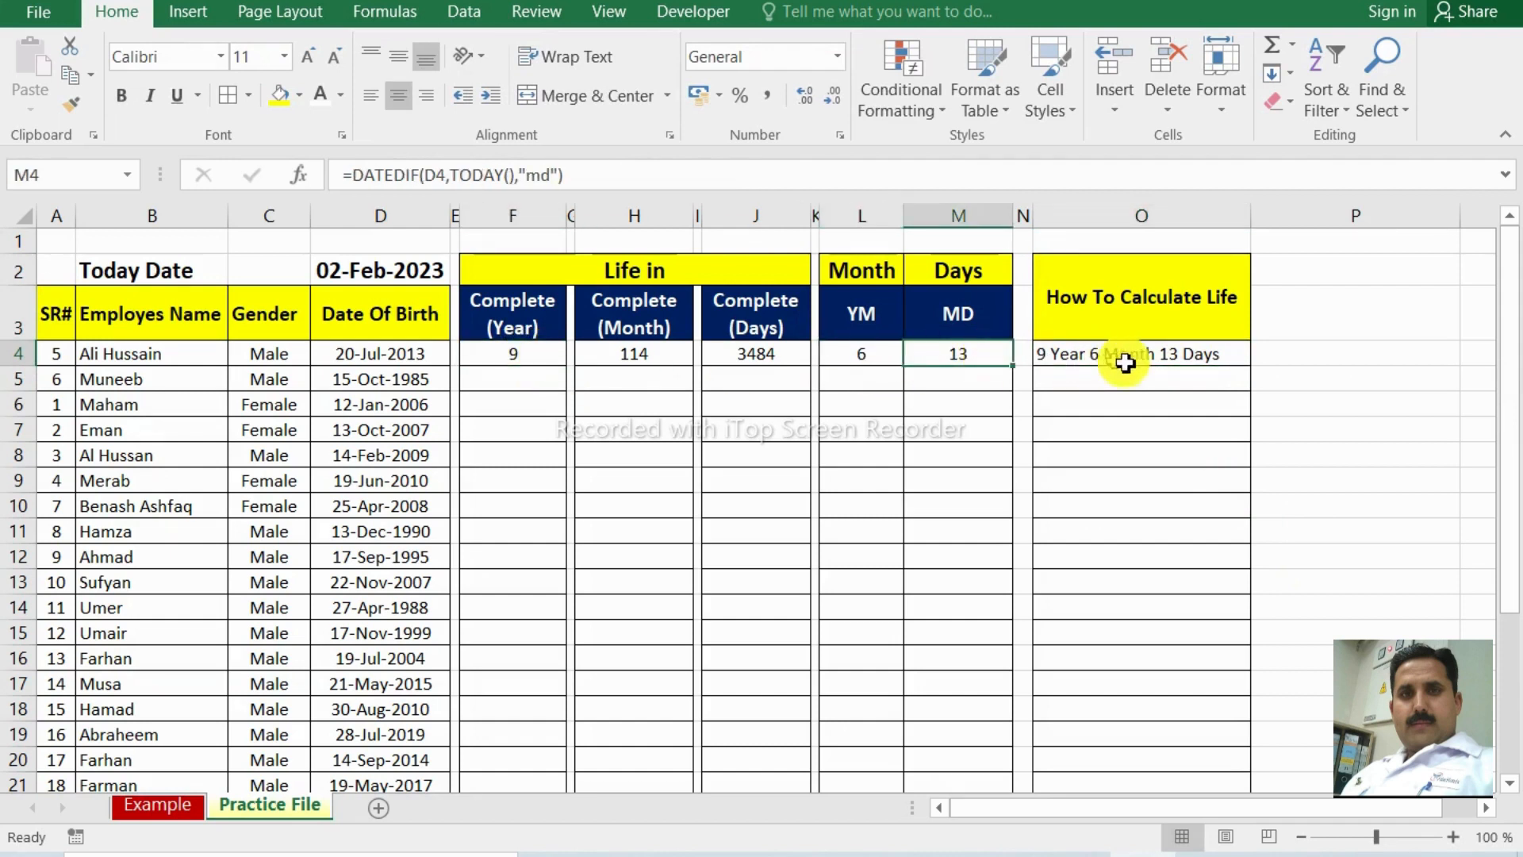
click(1163, 354)
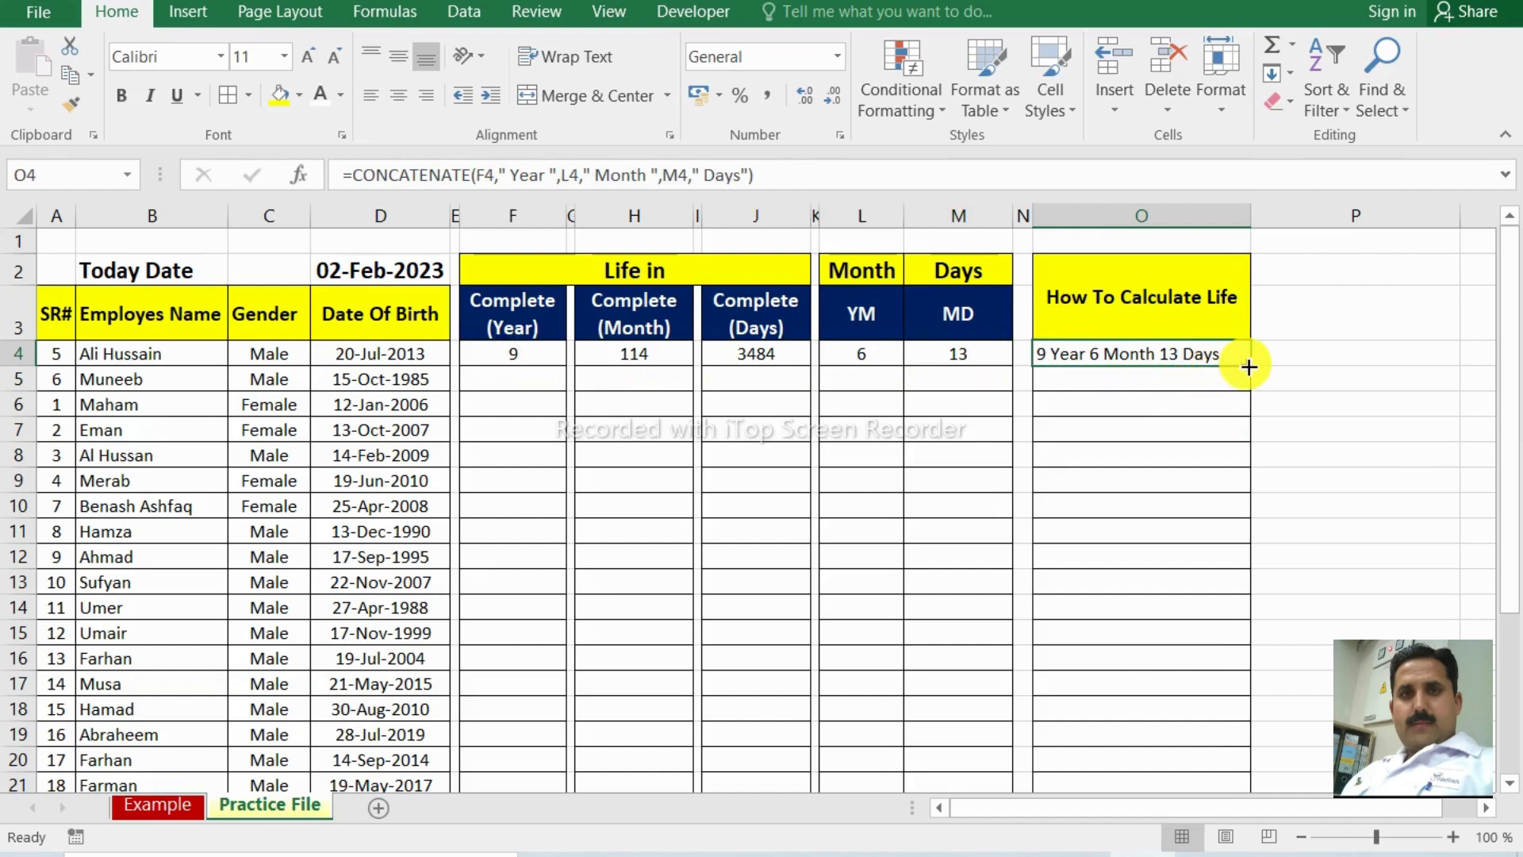
Enter a formula in P4 that joins L4 and M4 with the & operator and a space between them.
scroll(1221, 358, right, 1)
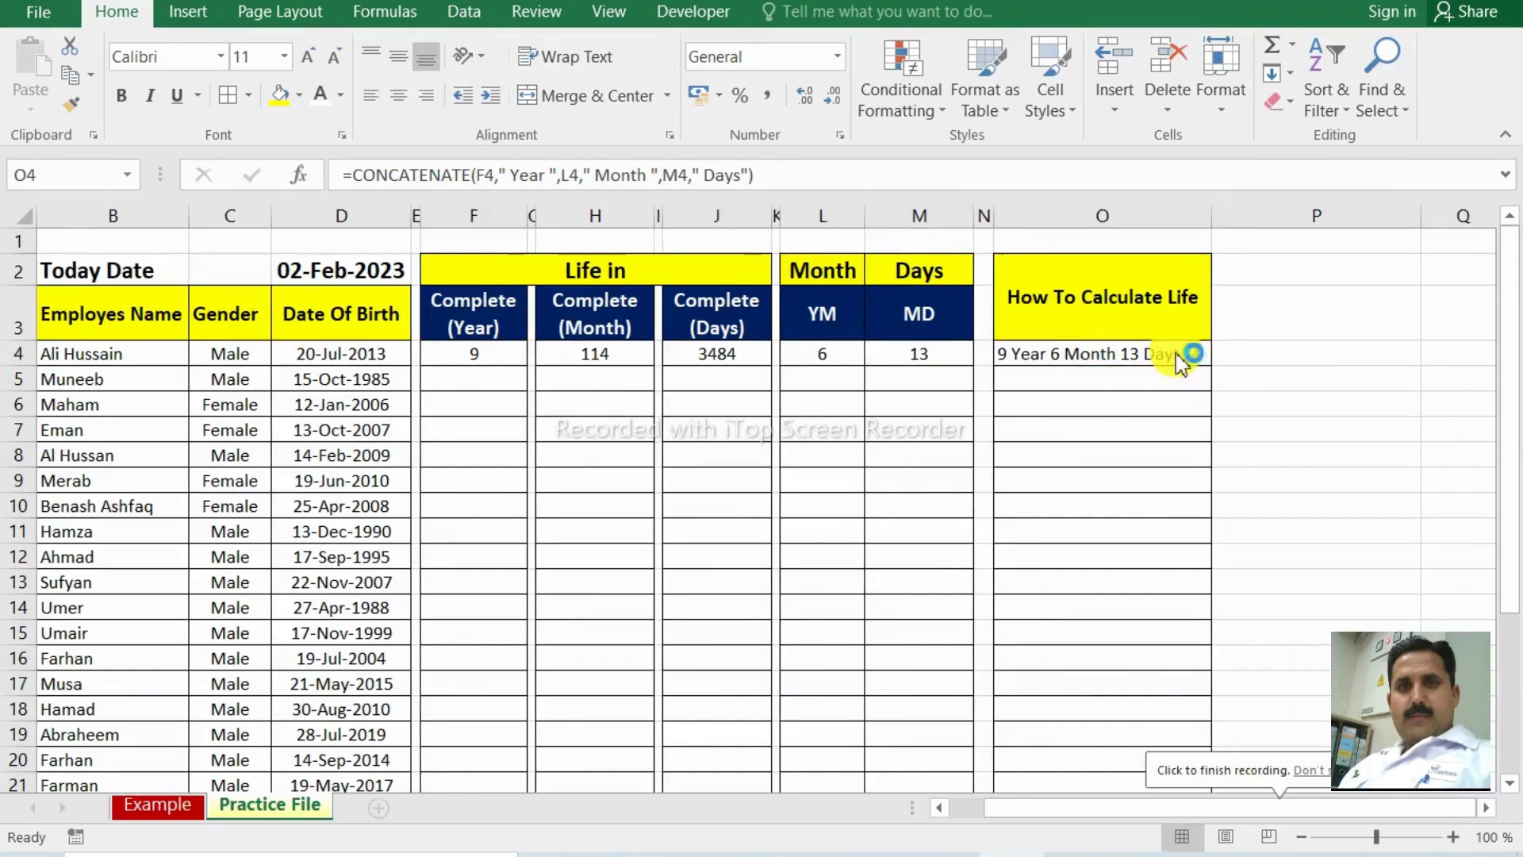
click(1275, 350)
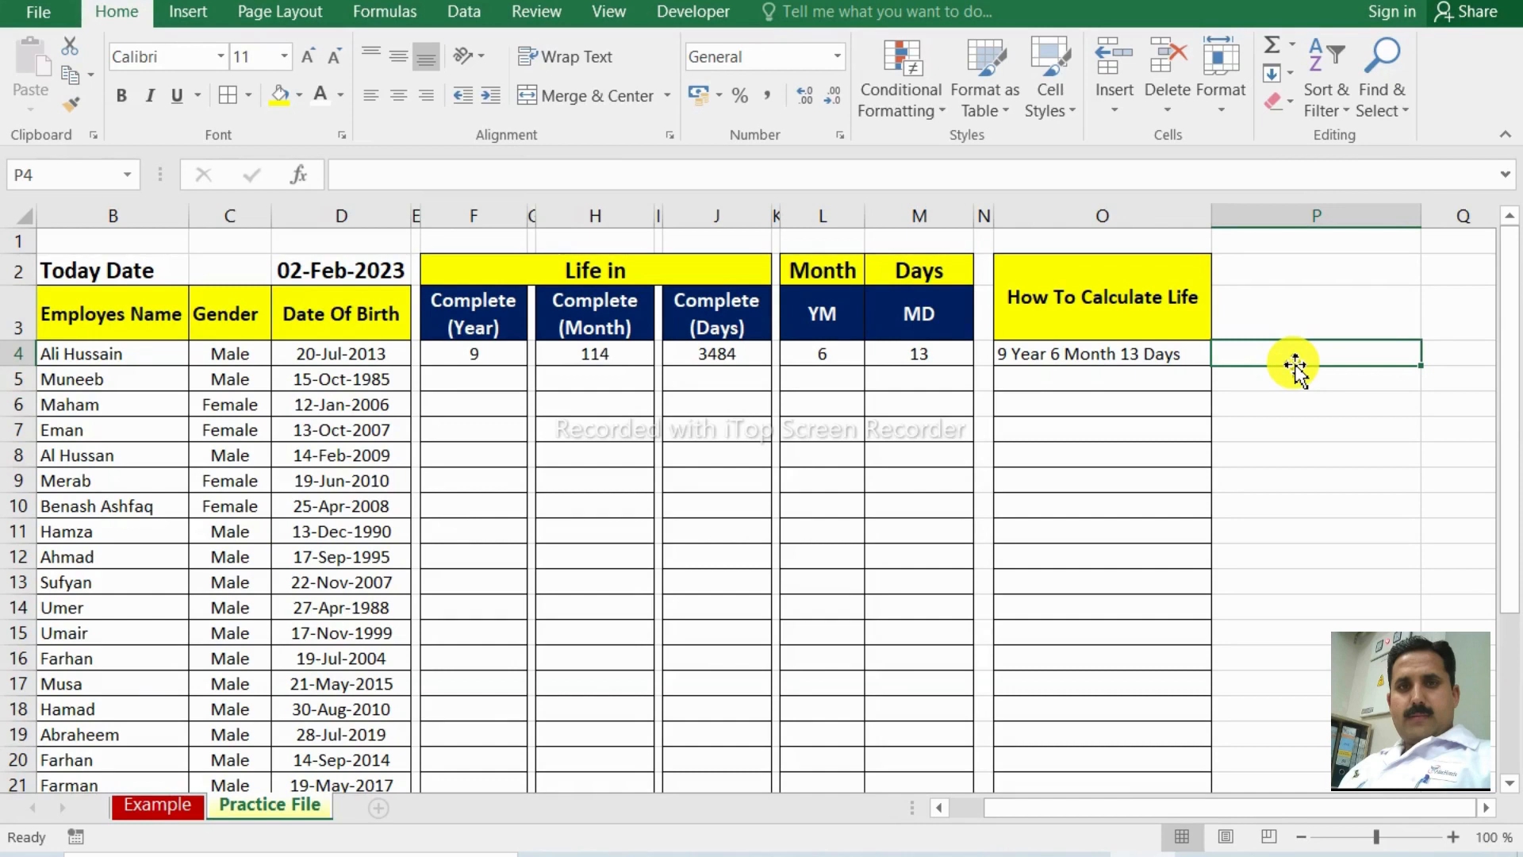
text(=)
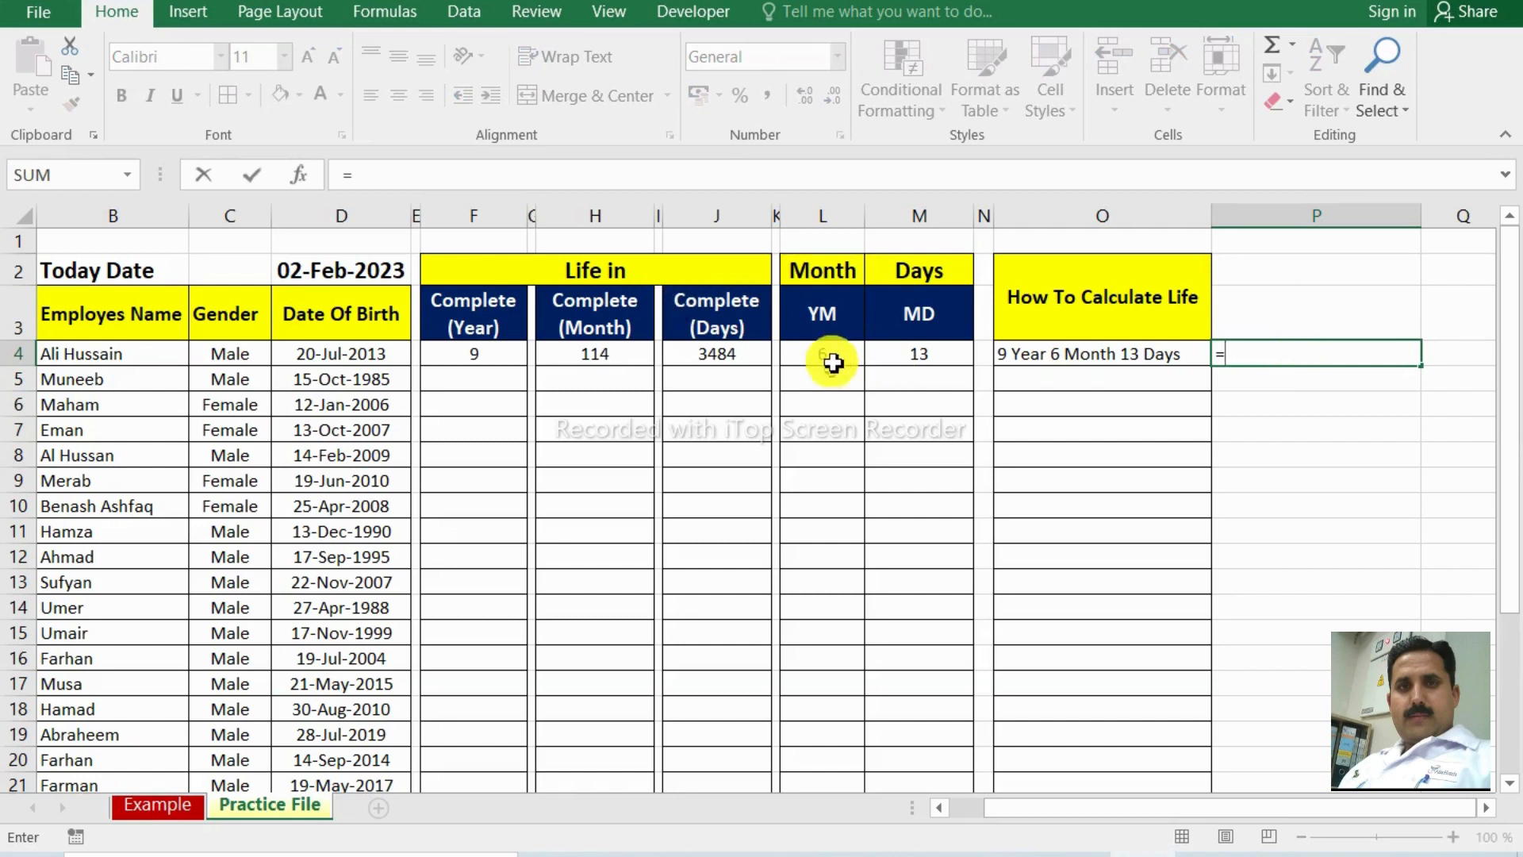
click(832, 362)
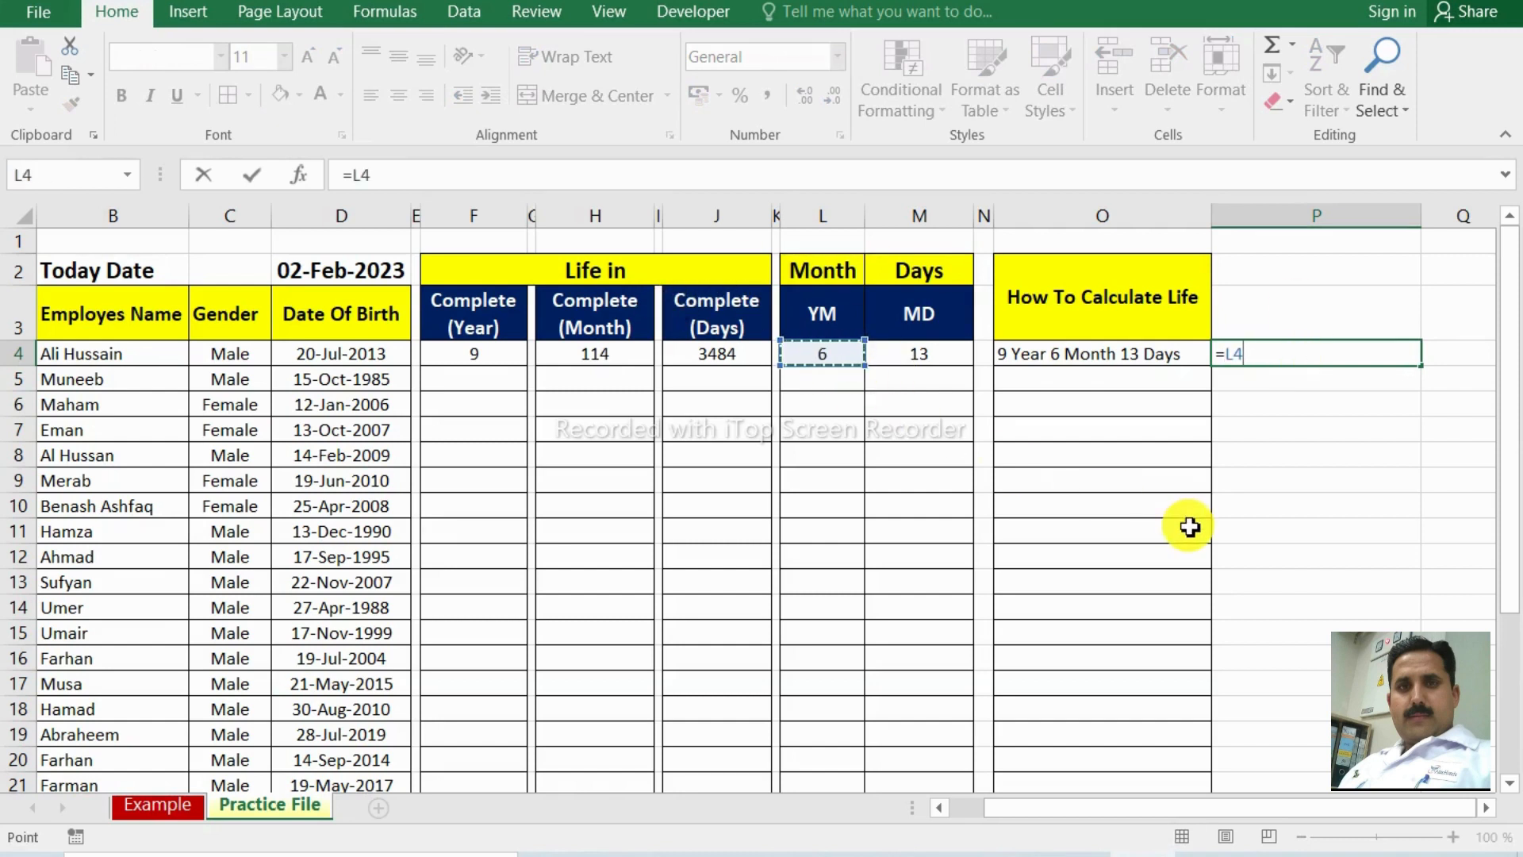
text(&)
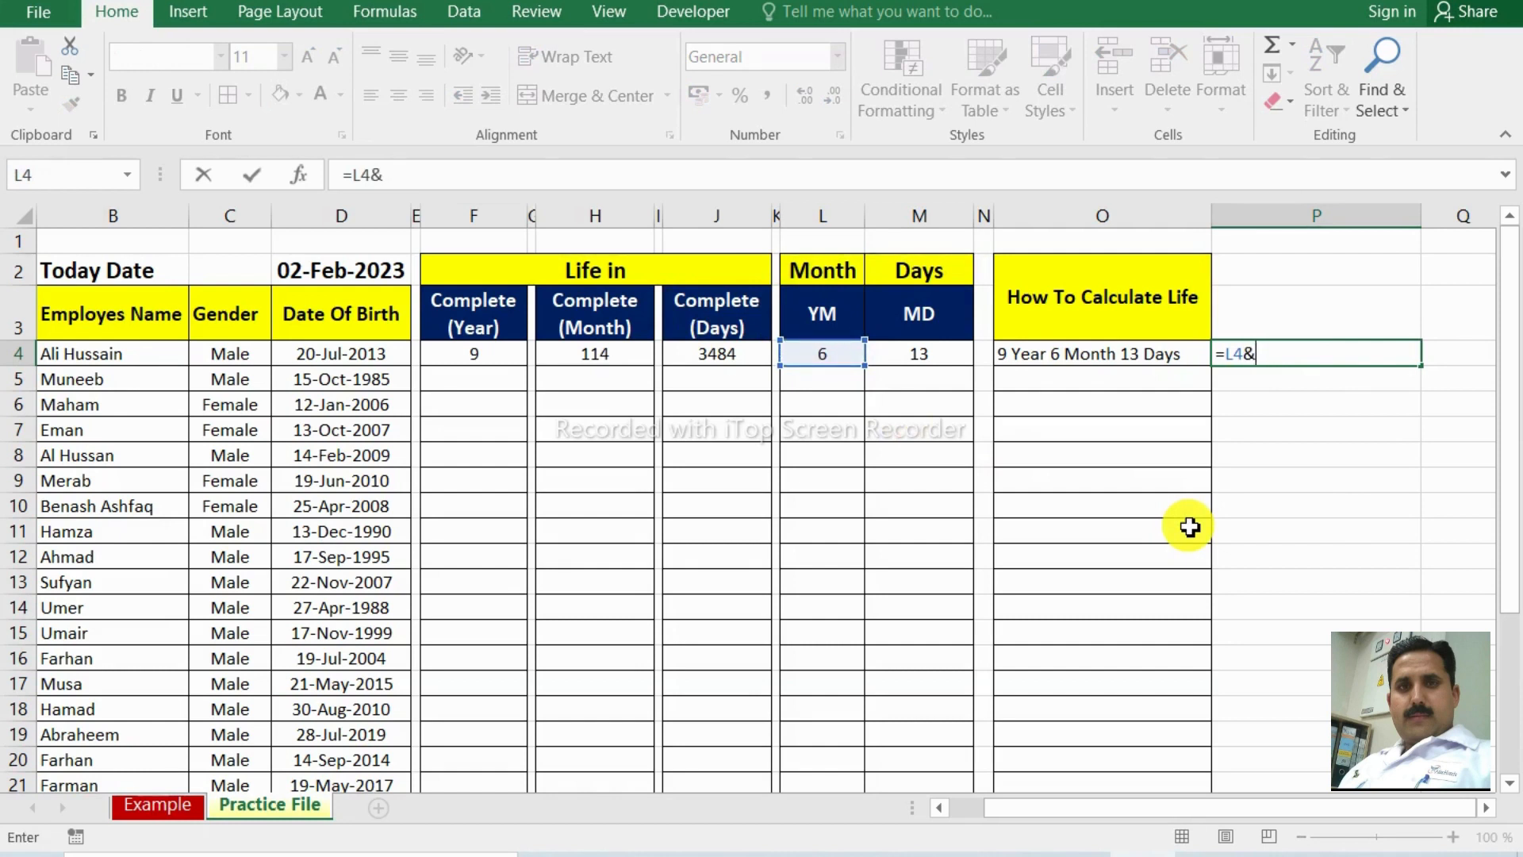
text(" "&)
click(928, 353)
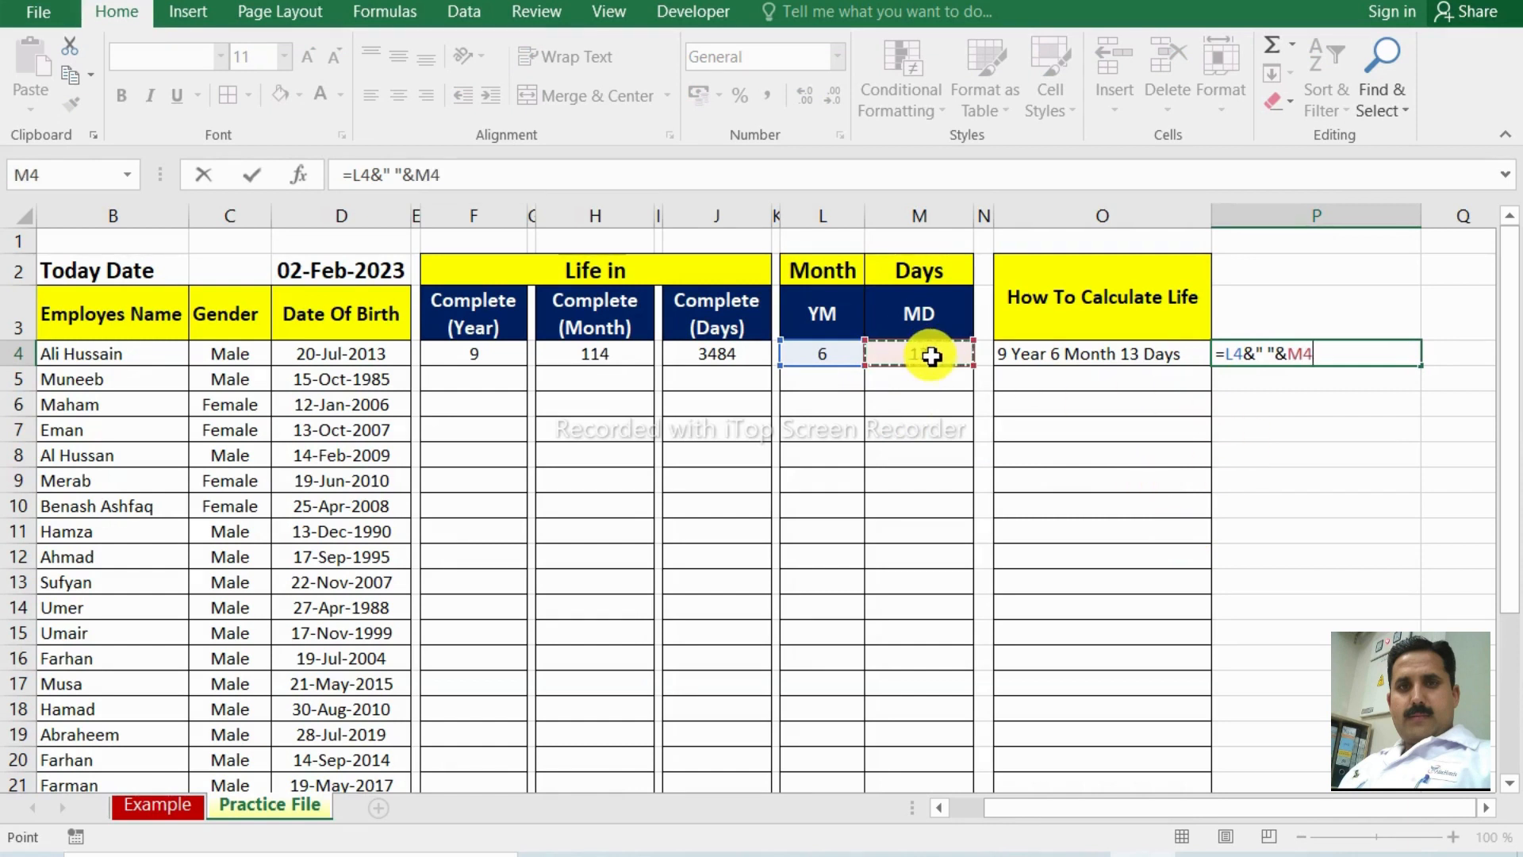
key(Return)
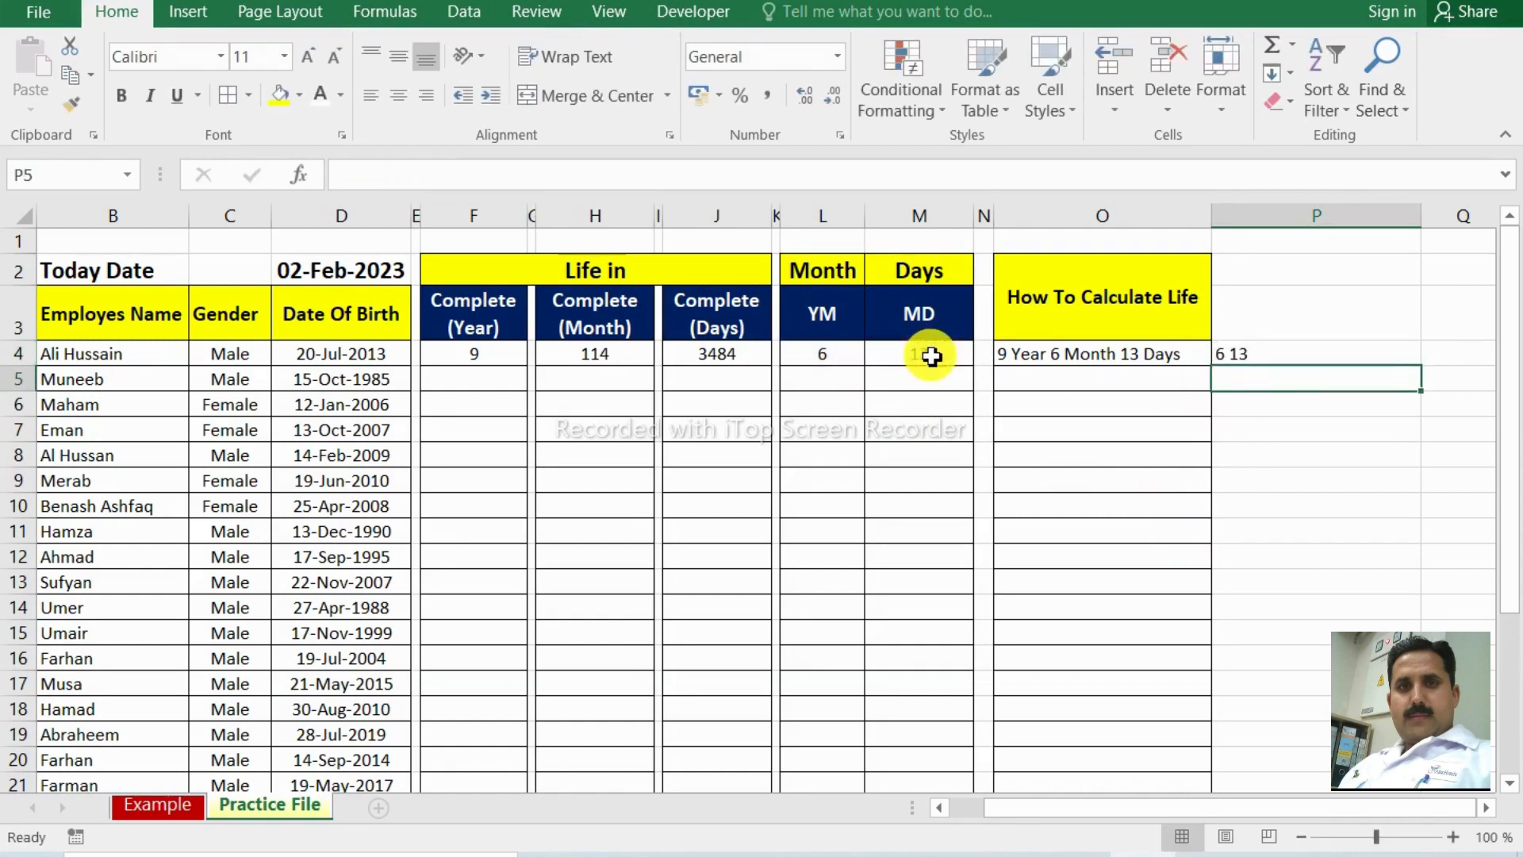
Review source cells F4, L4 and M4, and clear the joining formula from P4.
click(1270, 355)
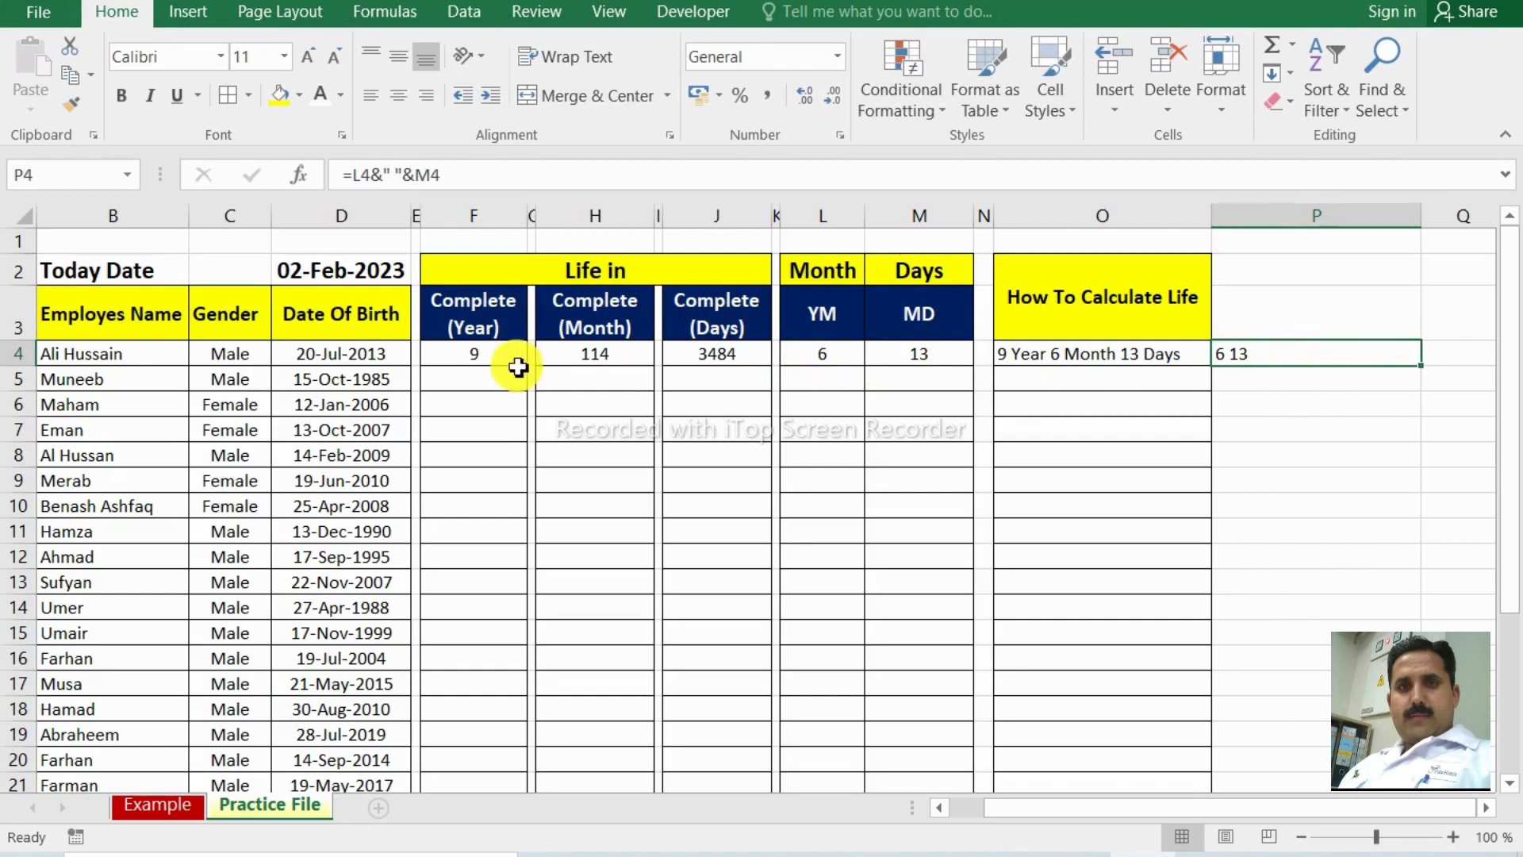
click(473, 349)
click(826, 349)
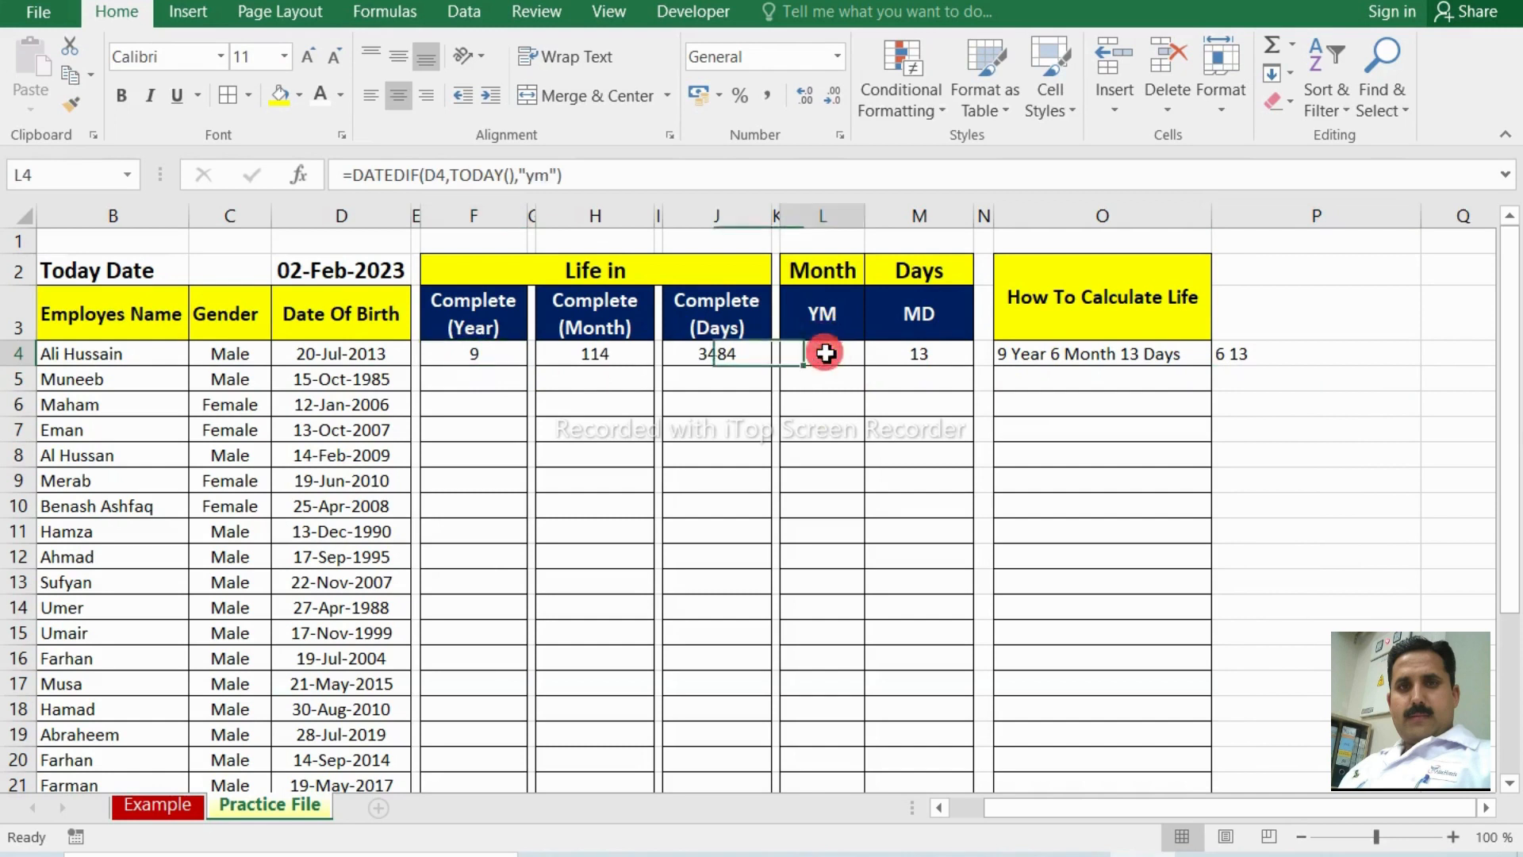
click(920, 360)
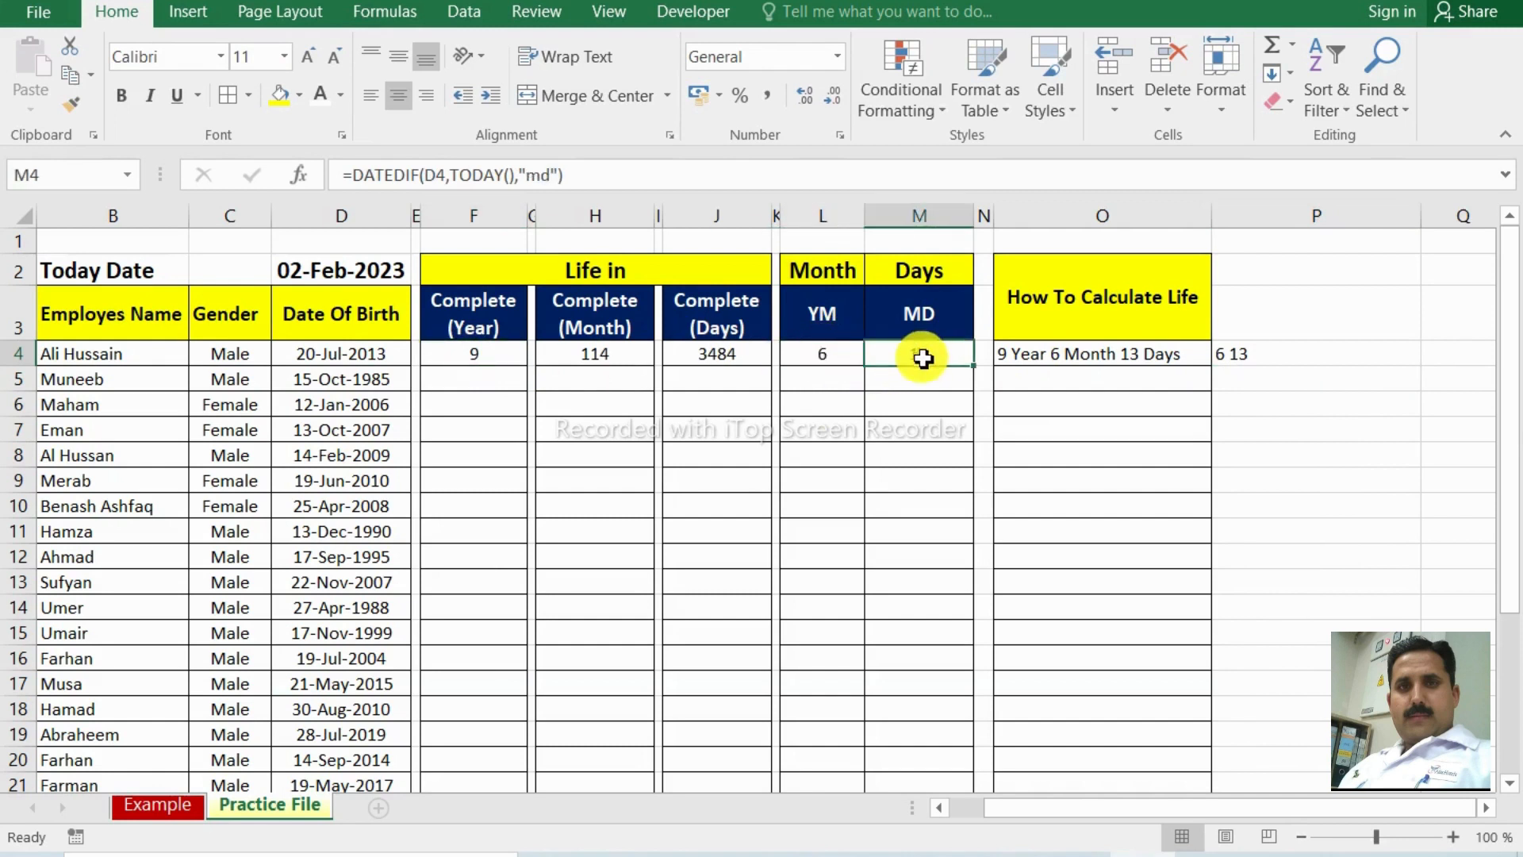
click(1302, 354)
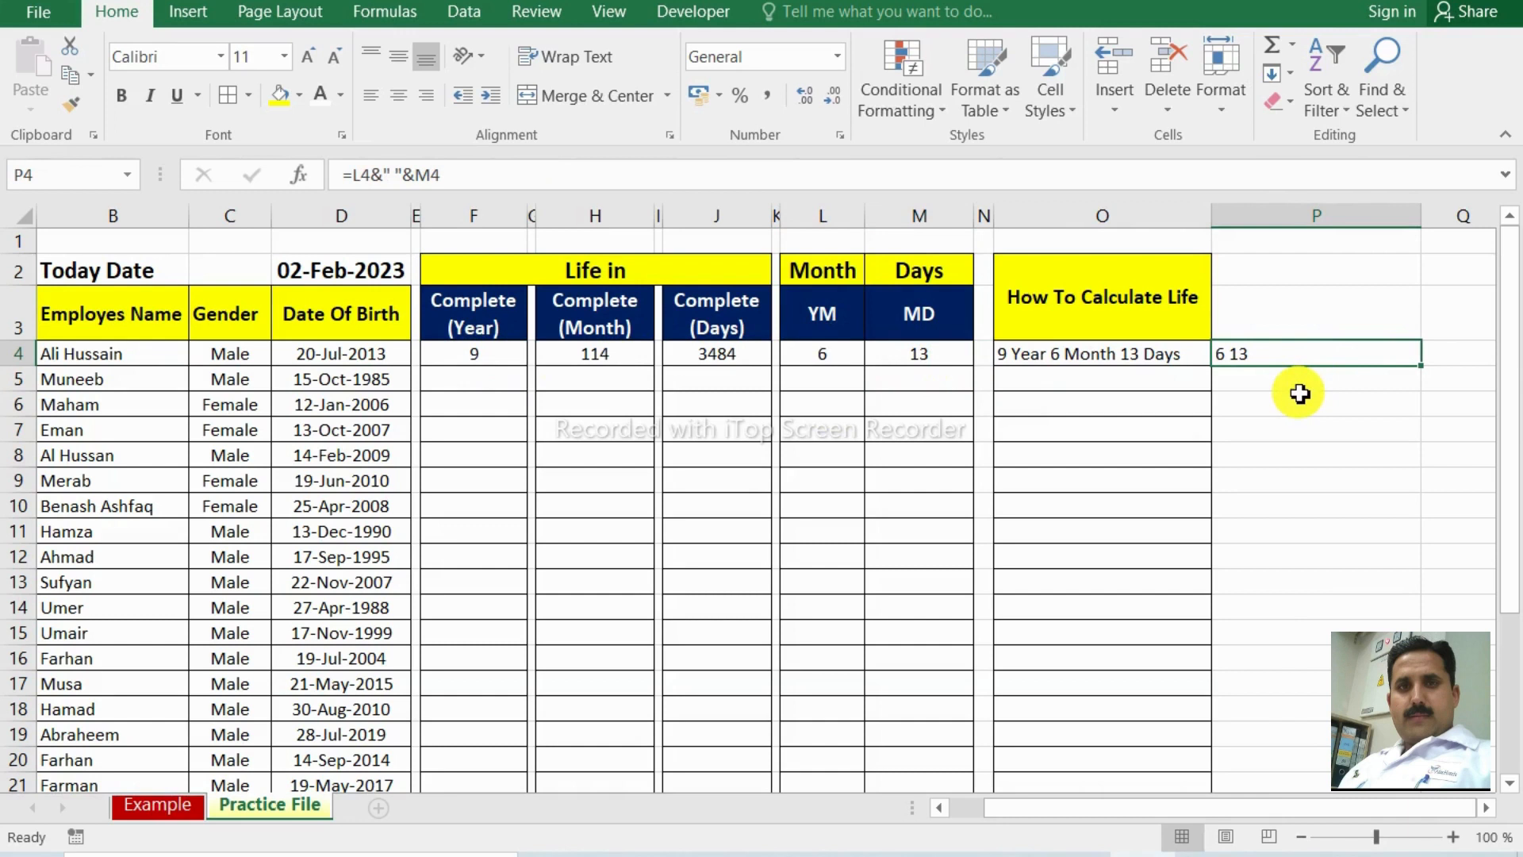
key(Delete)
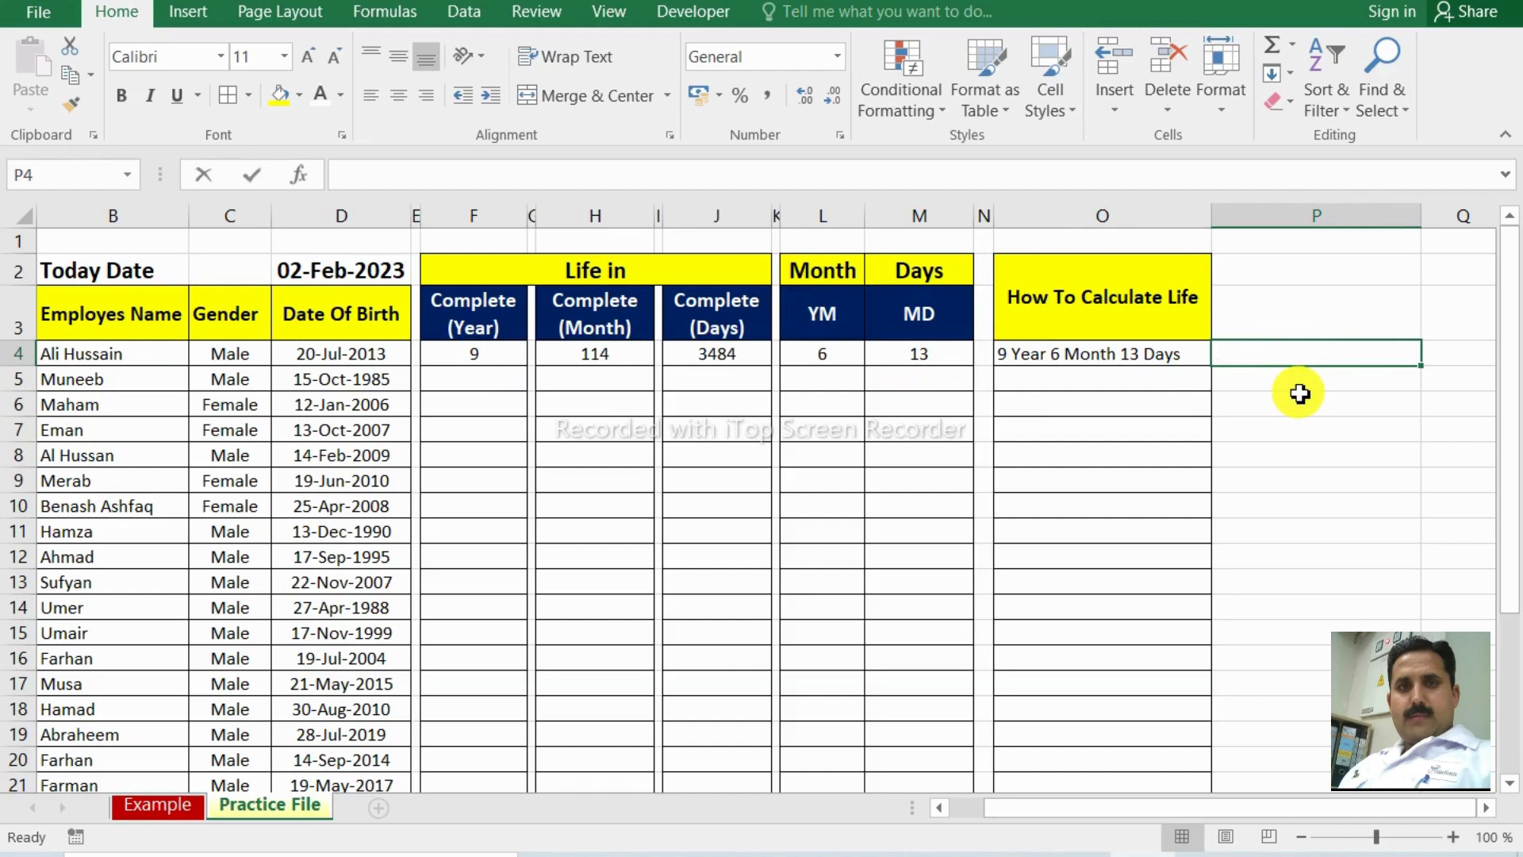
Enter =DATEDIF(D4,TODAY(),"Y") in P4 to calculate the completed years.
text(=datedif)
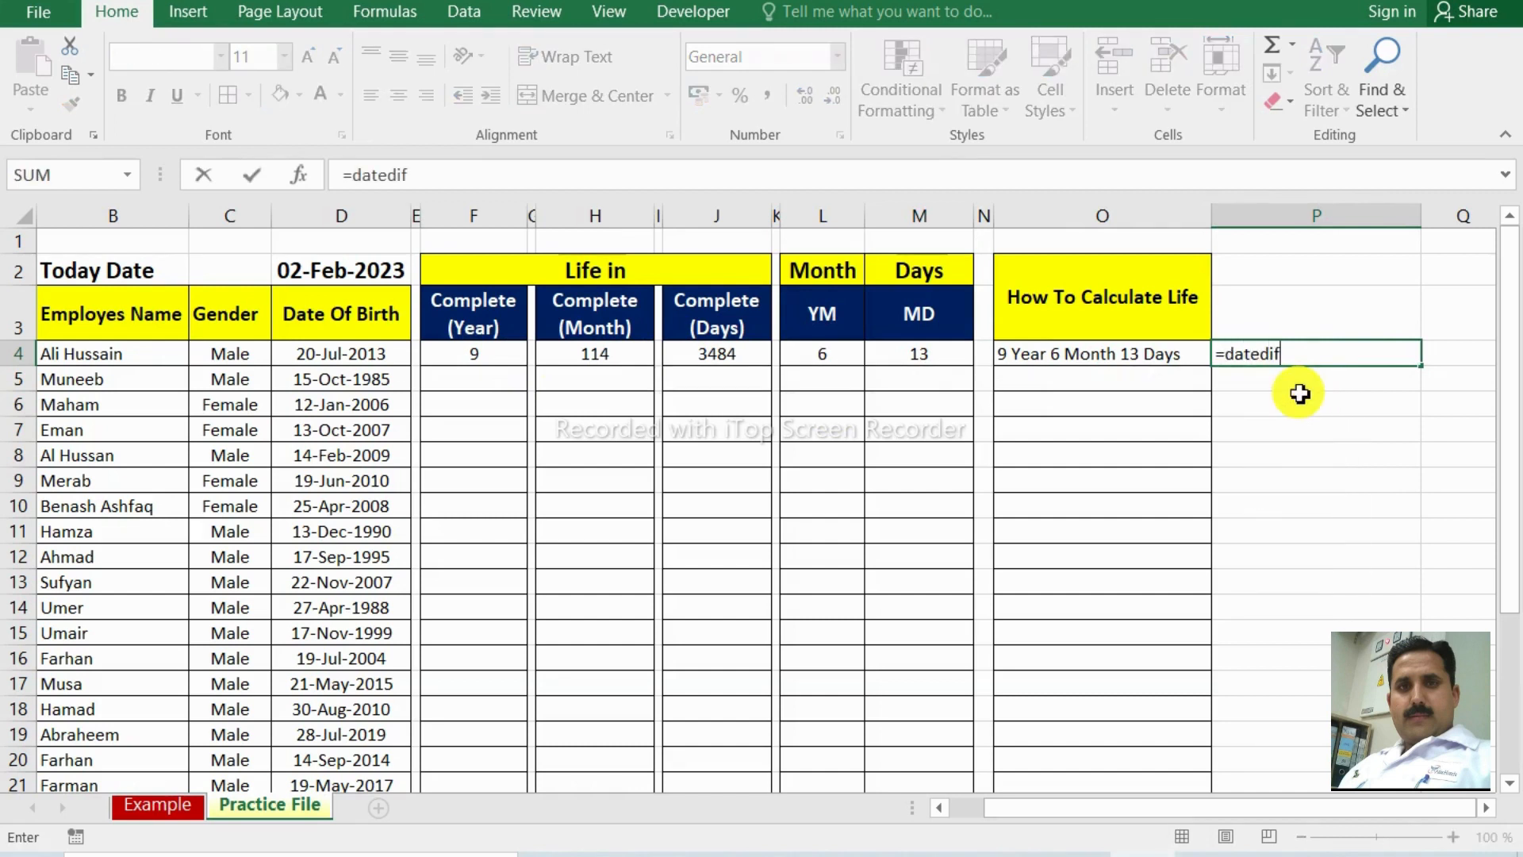
text(()
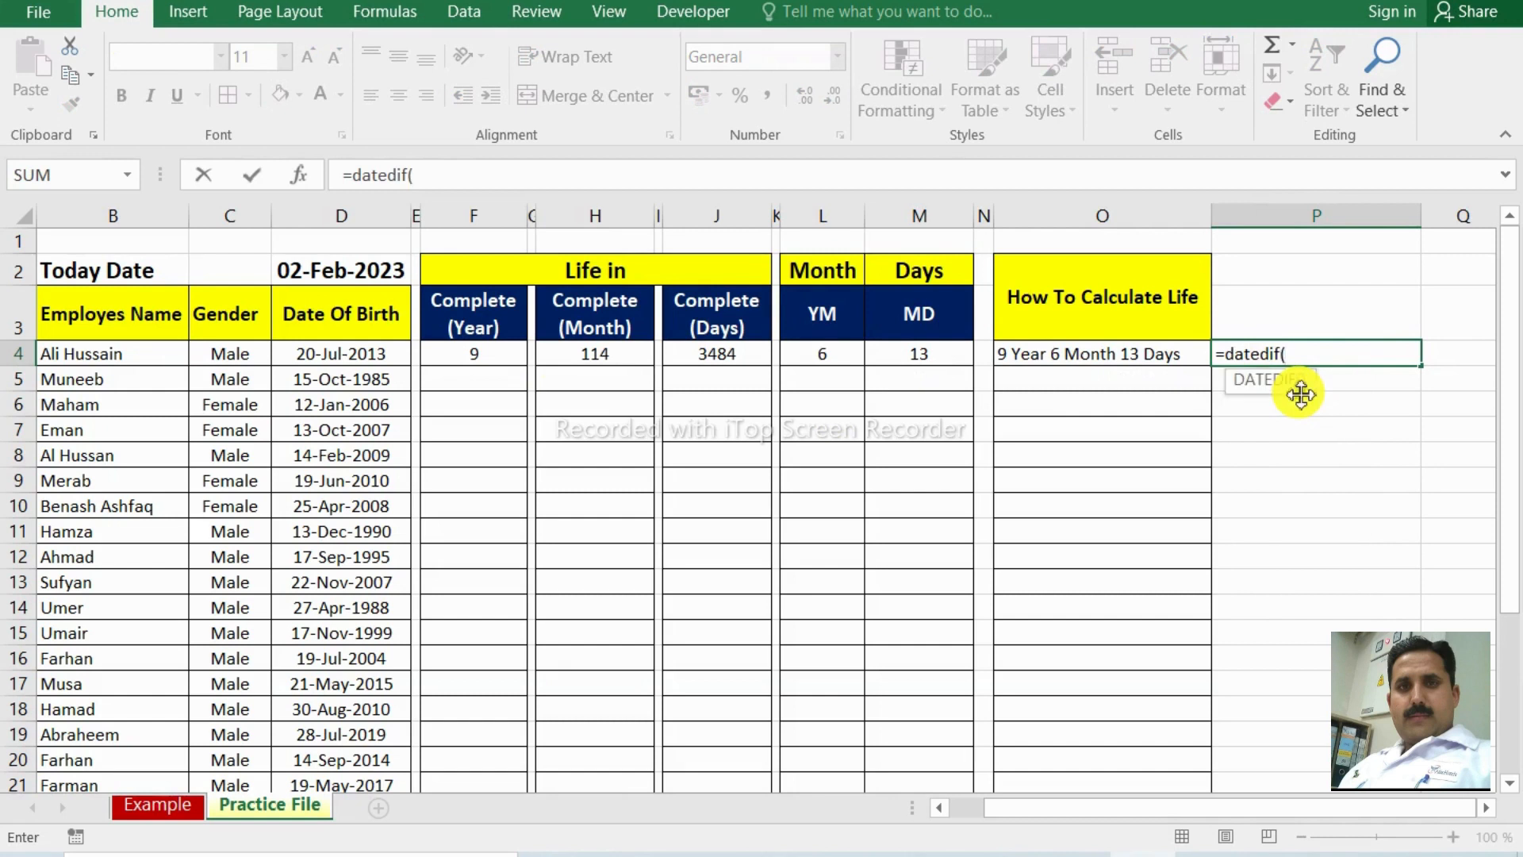
click(364, 357)
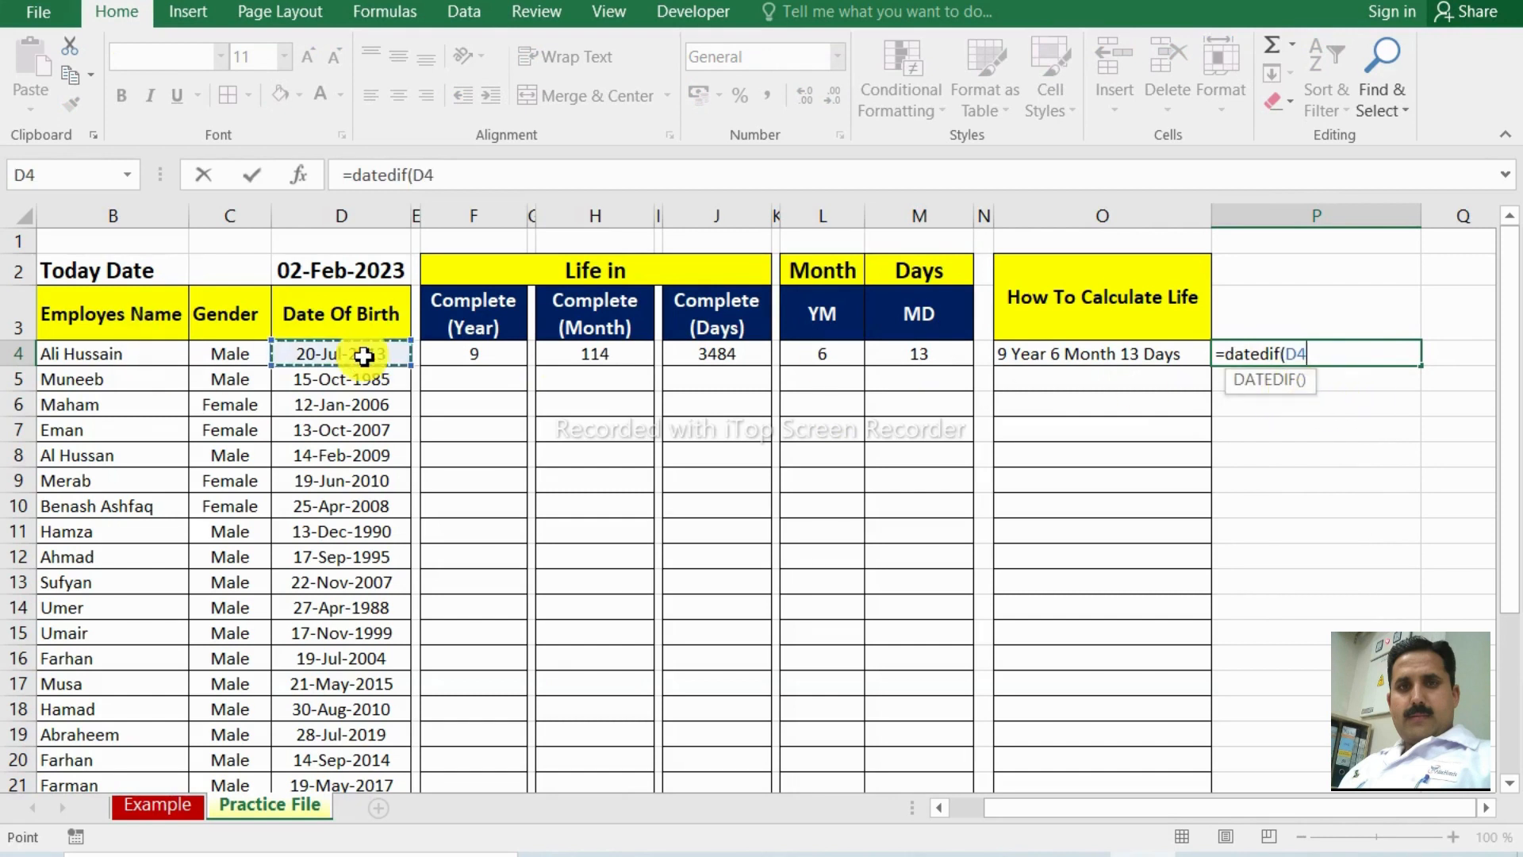
text(,)
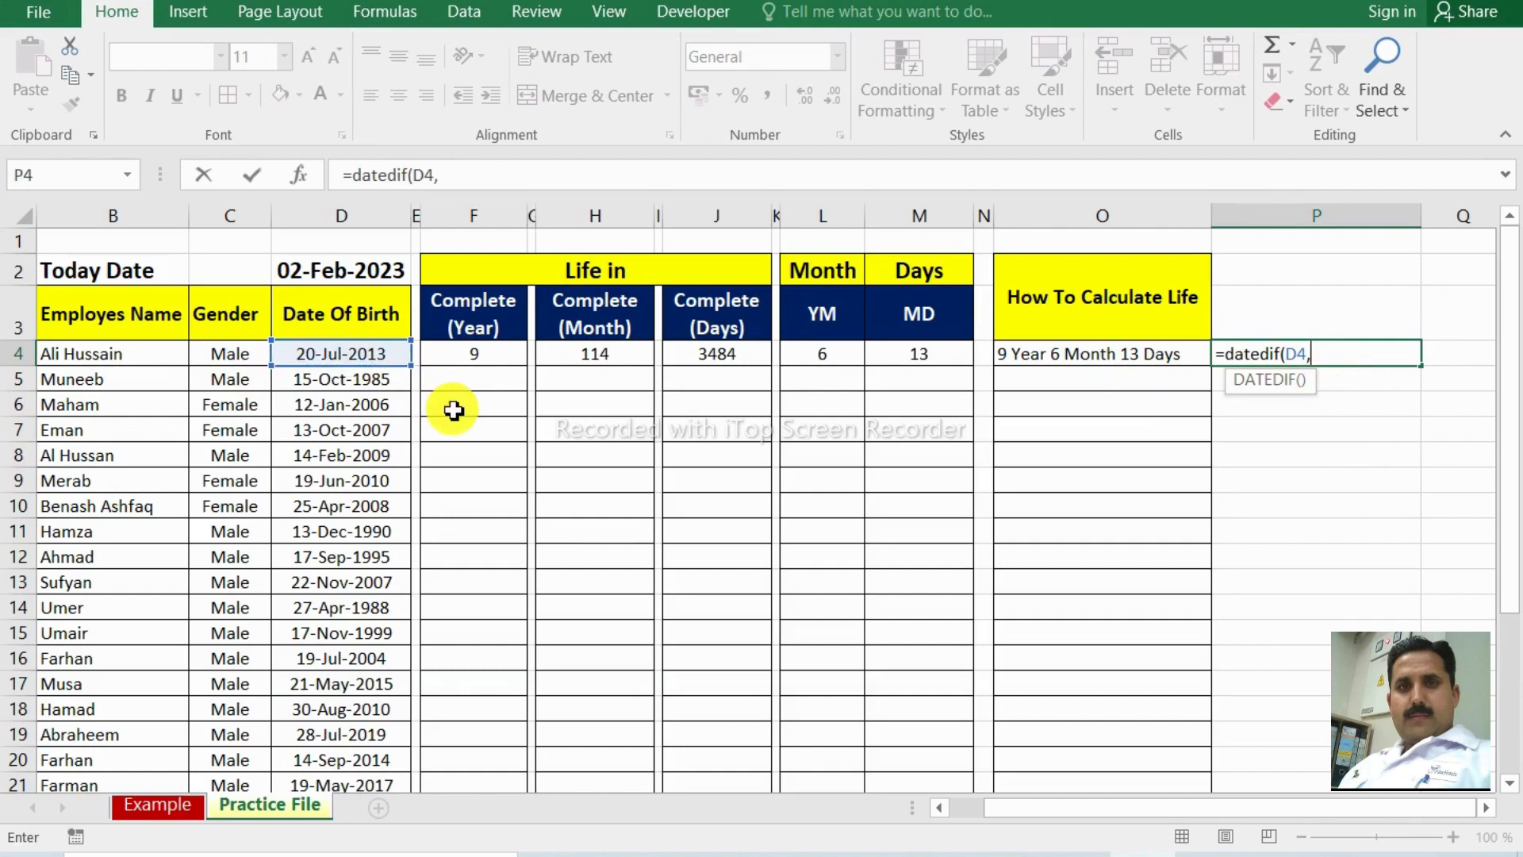
text(toda)
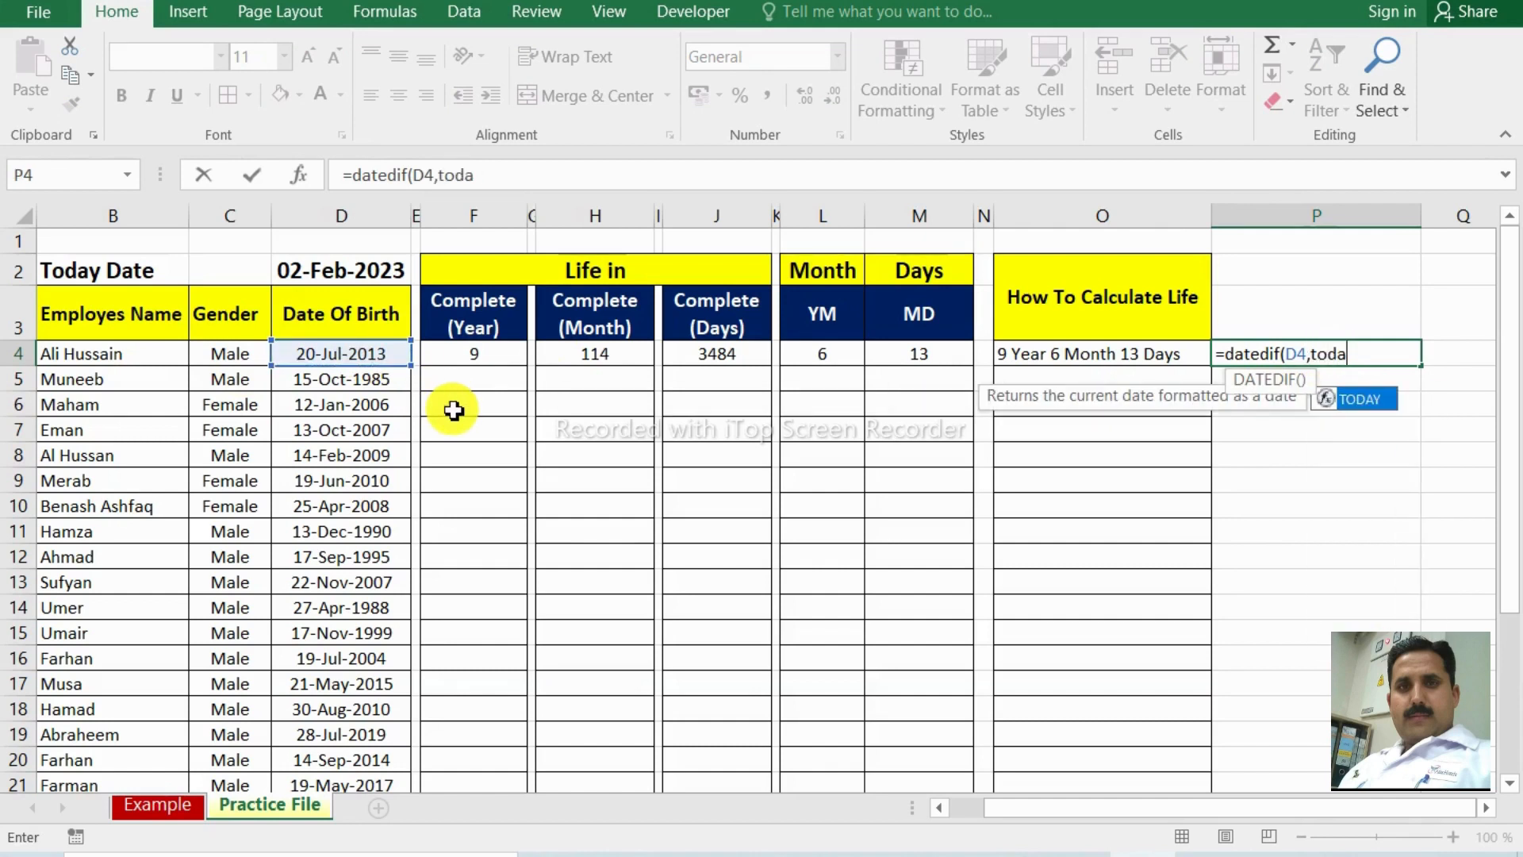
text(y(),"Y)
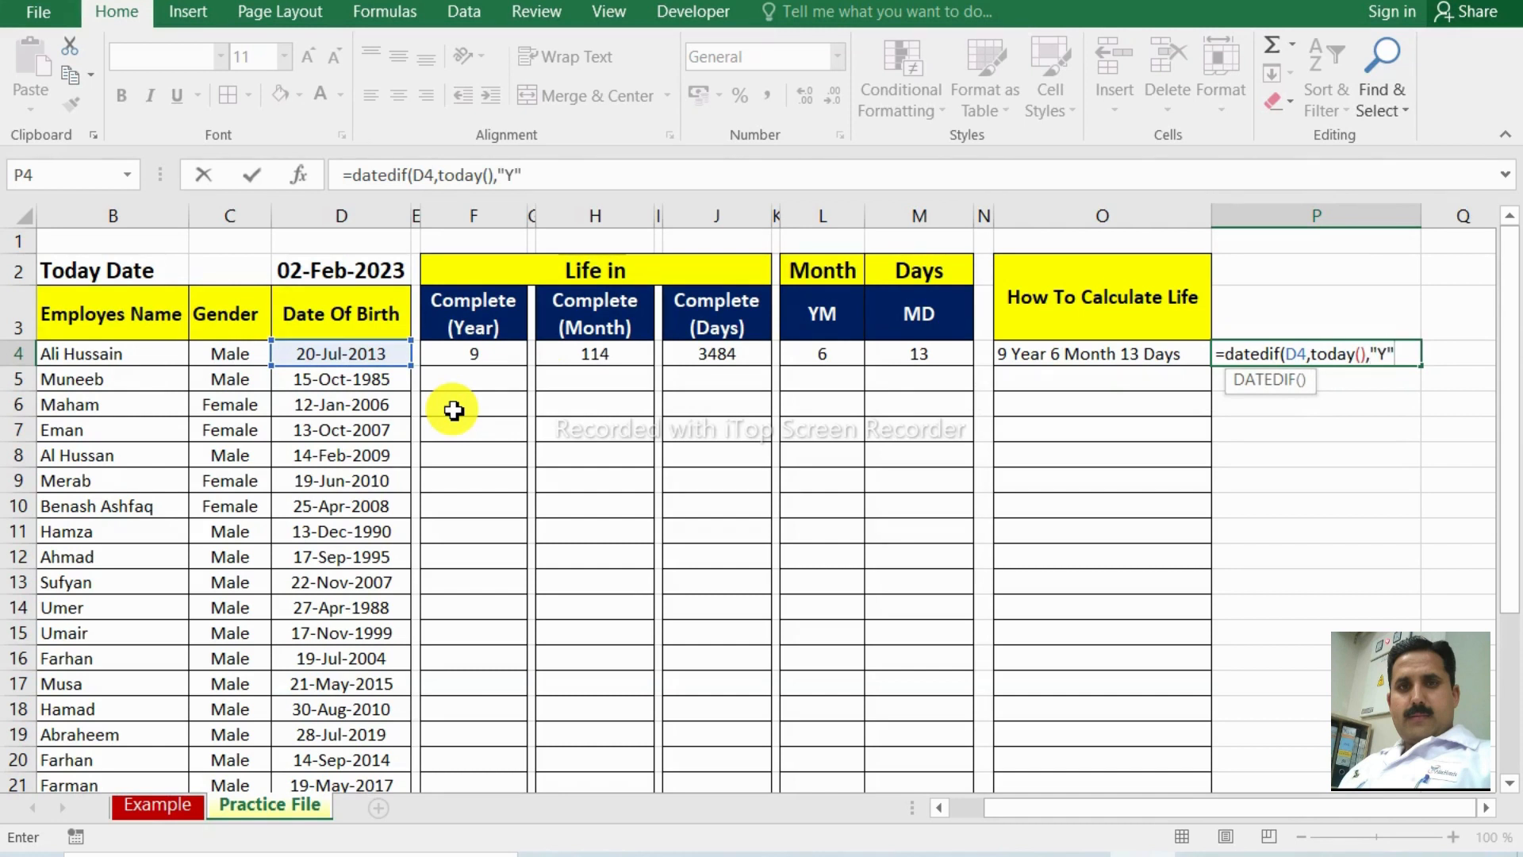
key(Return)
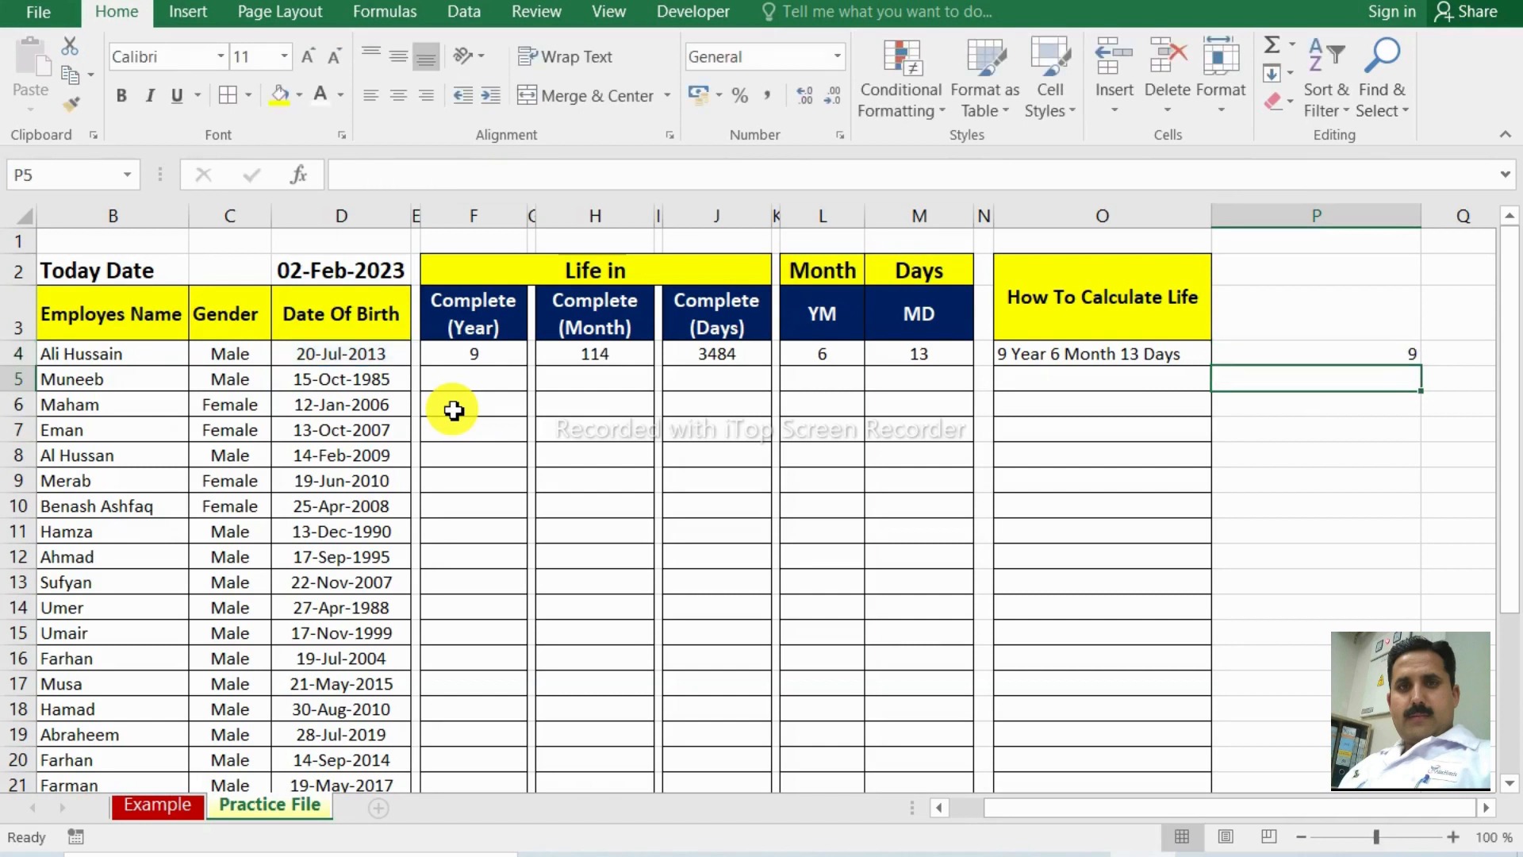
Append &" Year " to the DATEDIF formula in P4.
click(1355, 354)
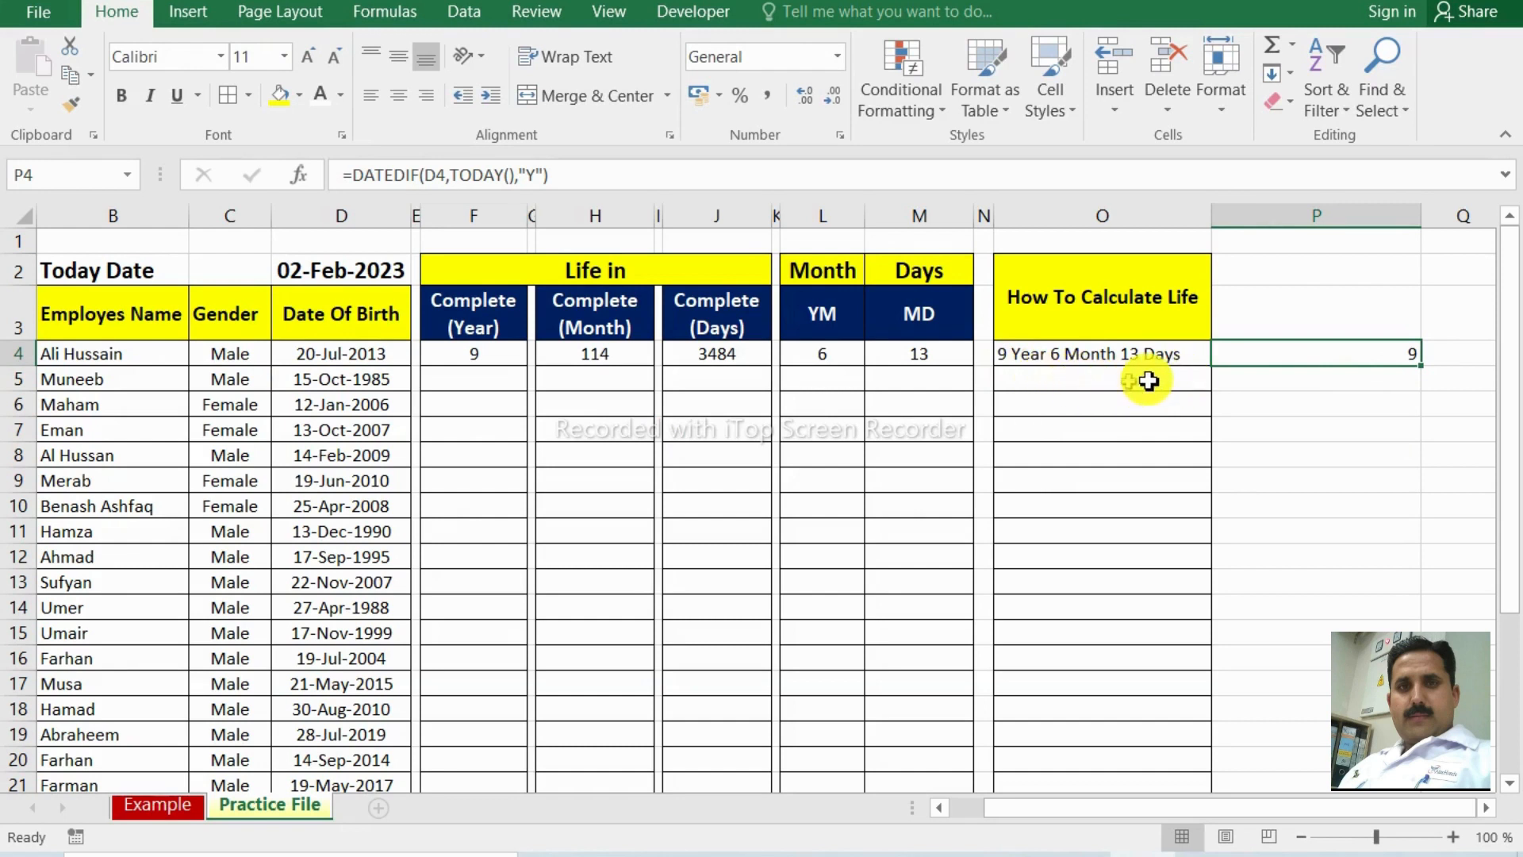
double_click(1405, 356)
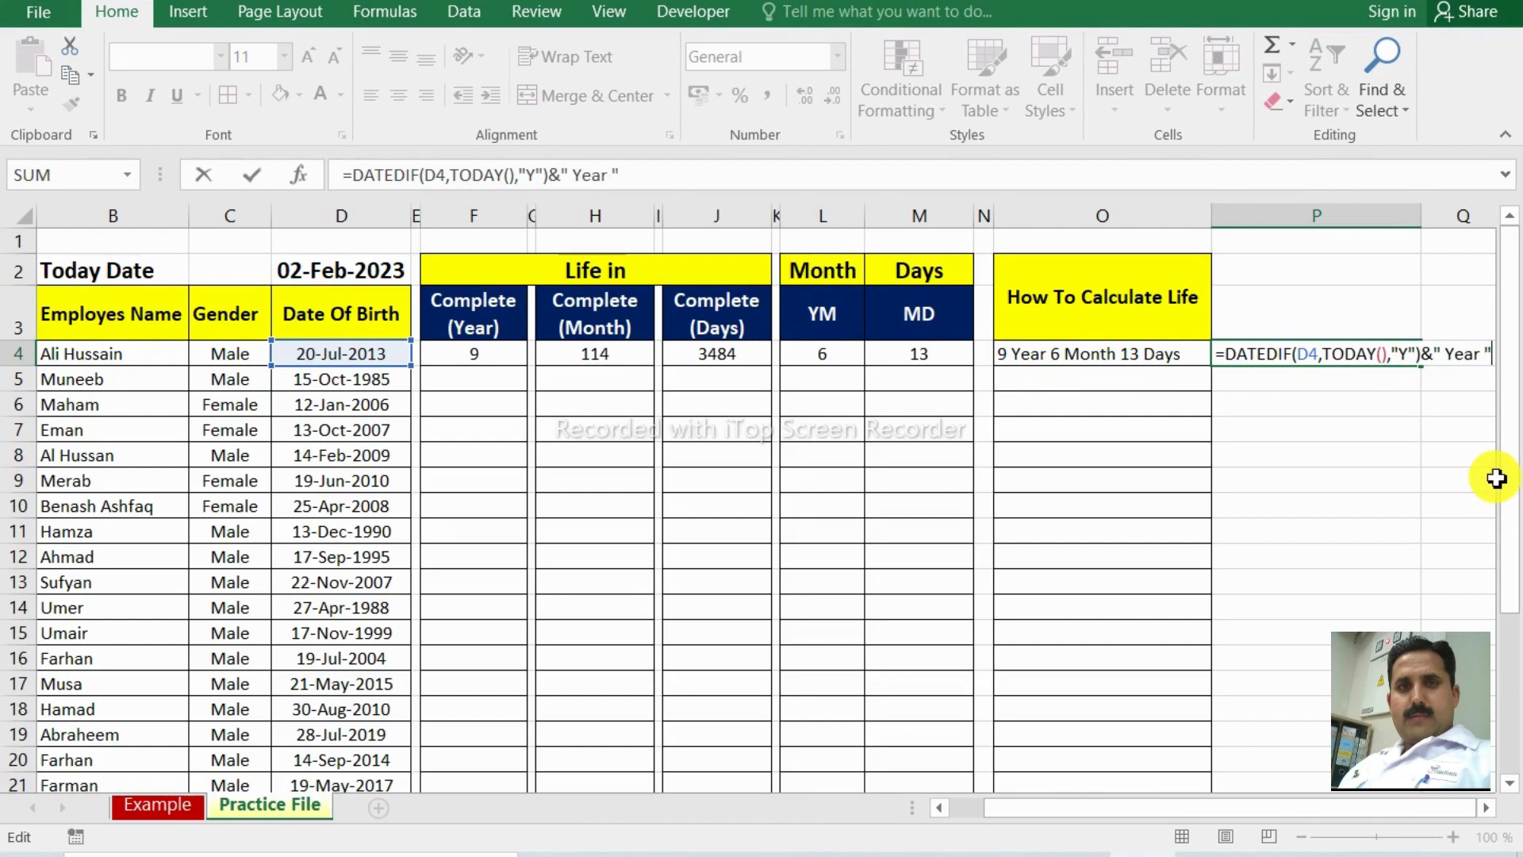
key(Return)
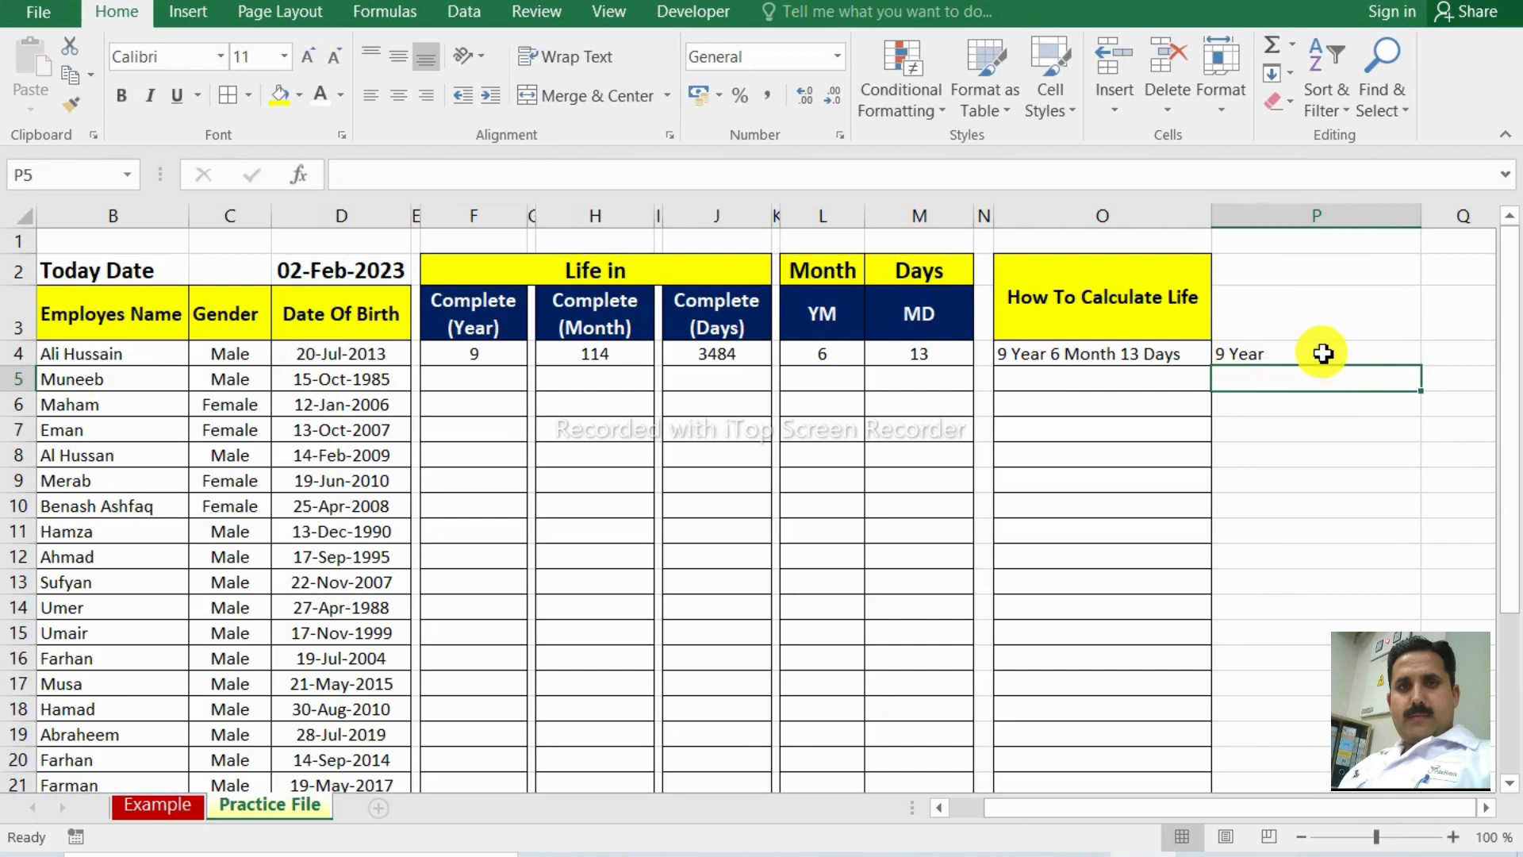
Check the YM and MD columns, and turn the P4 formula into plain text by adding a period before its equals sign.
drag(833, 274, 821, 355)
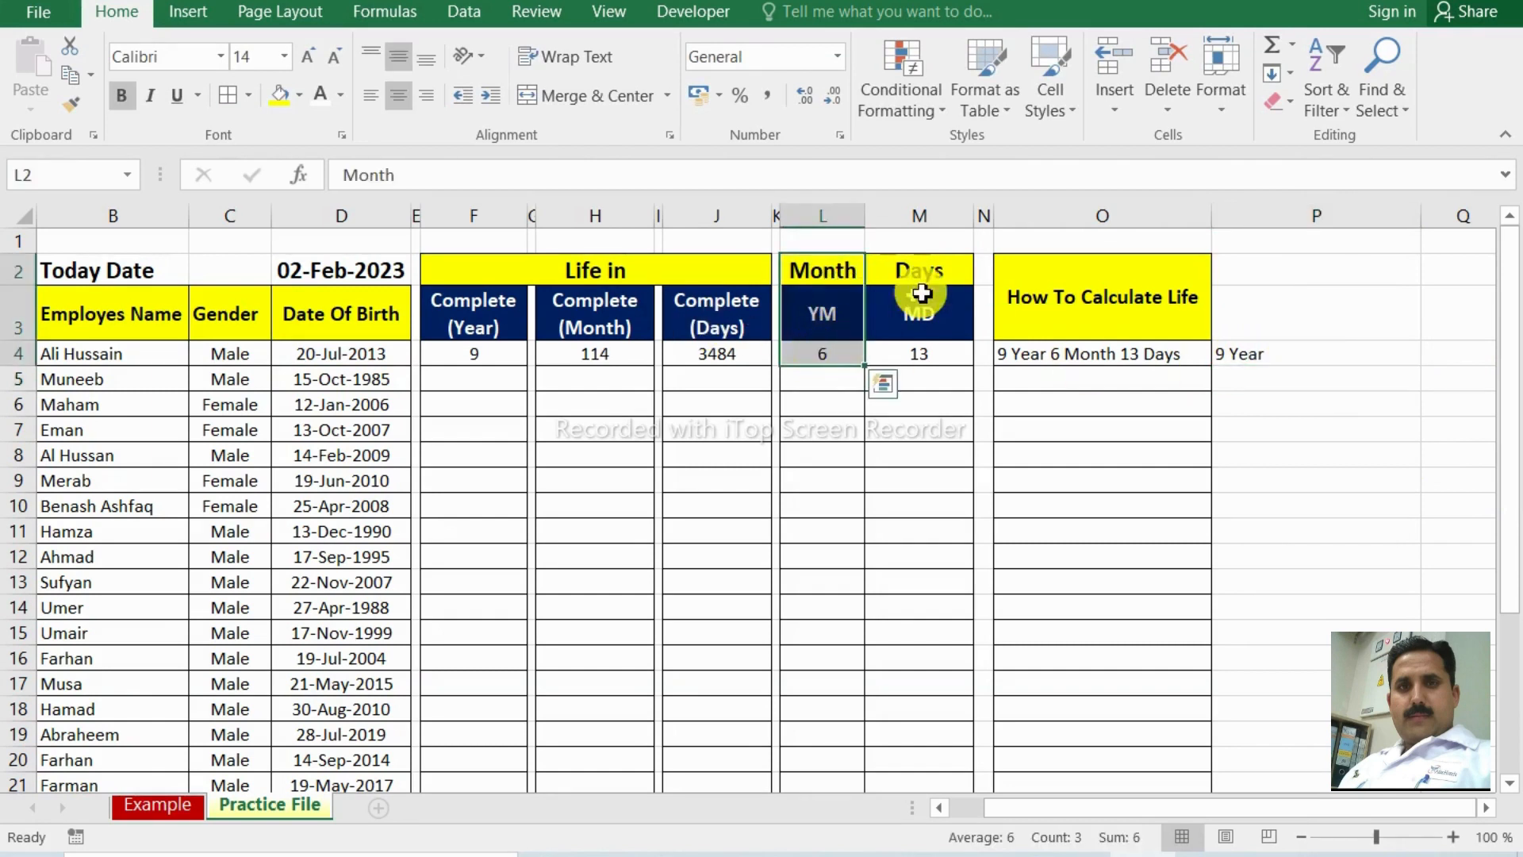
drag(919, 274, 919, 355)
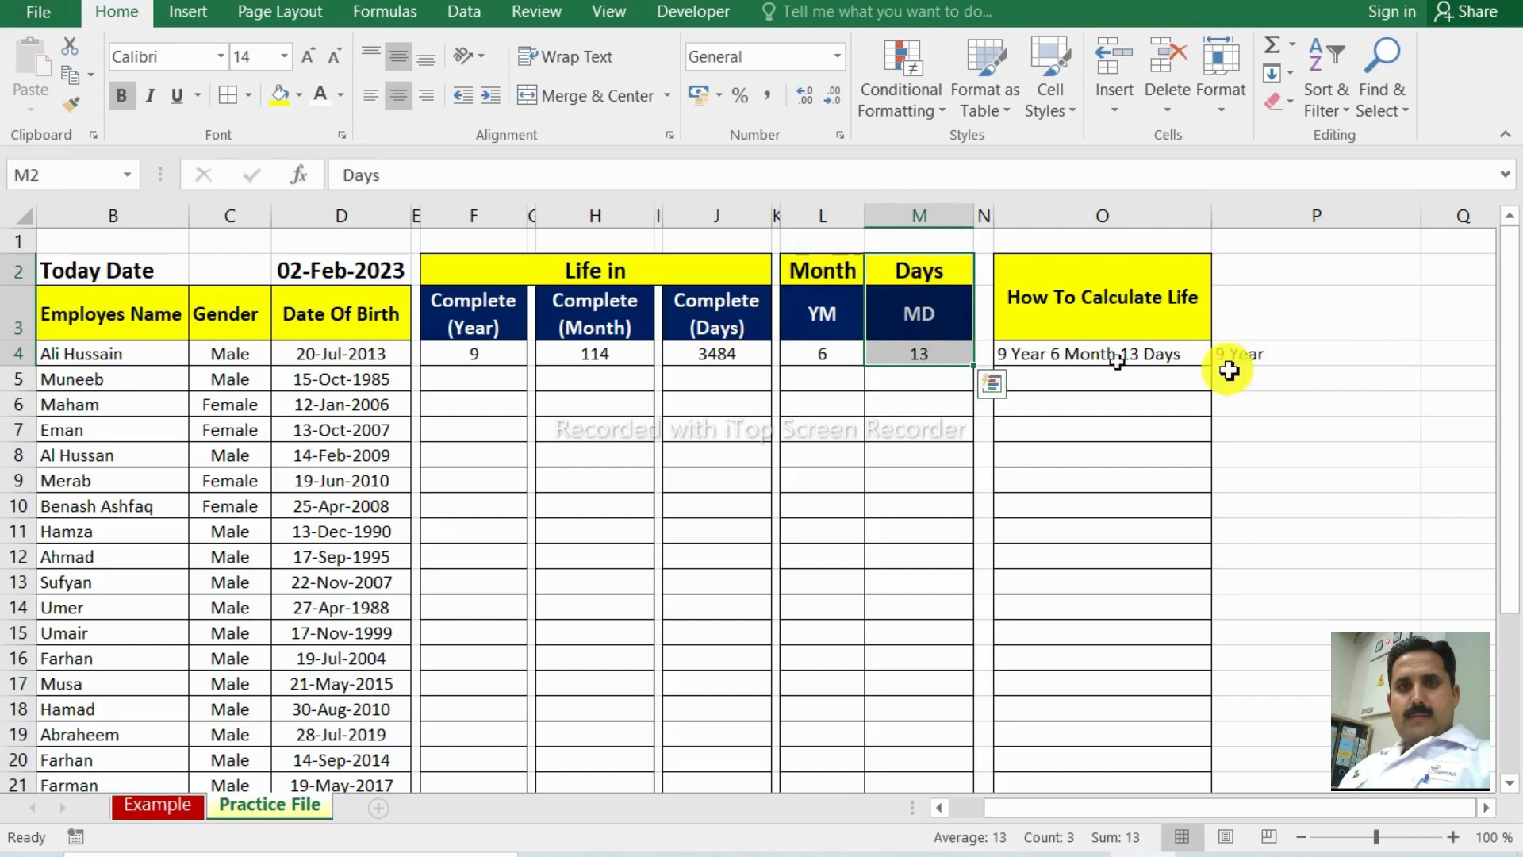
click(1287, 356)
double_click(1281, 355)
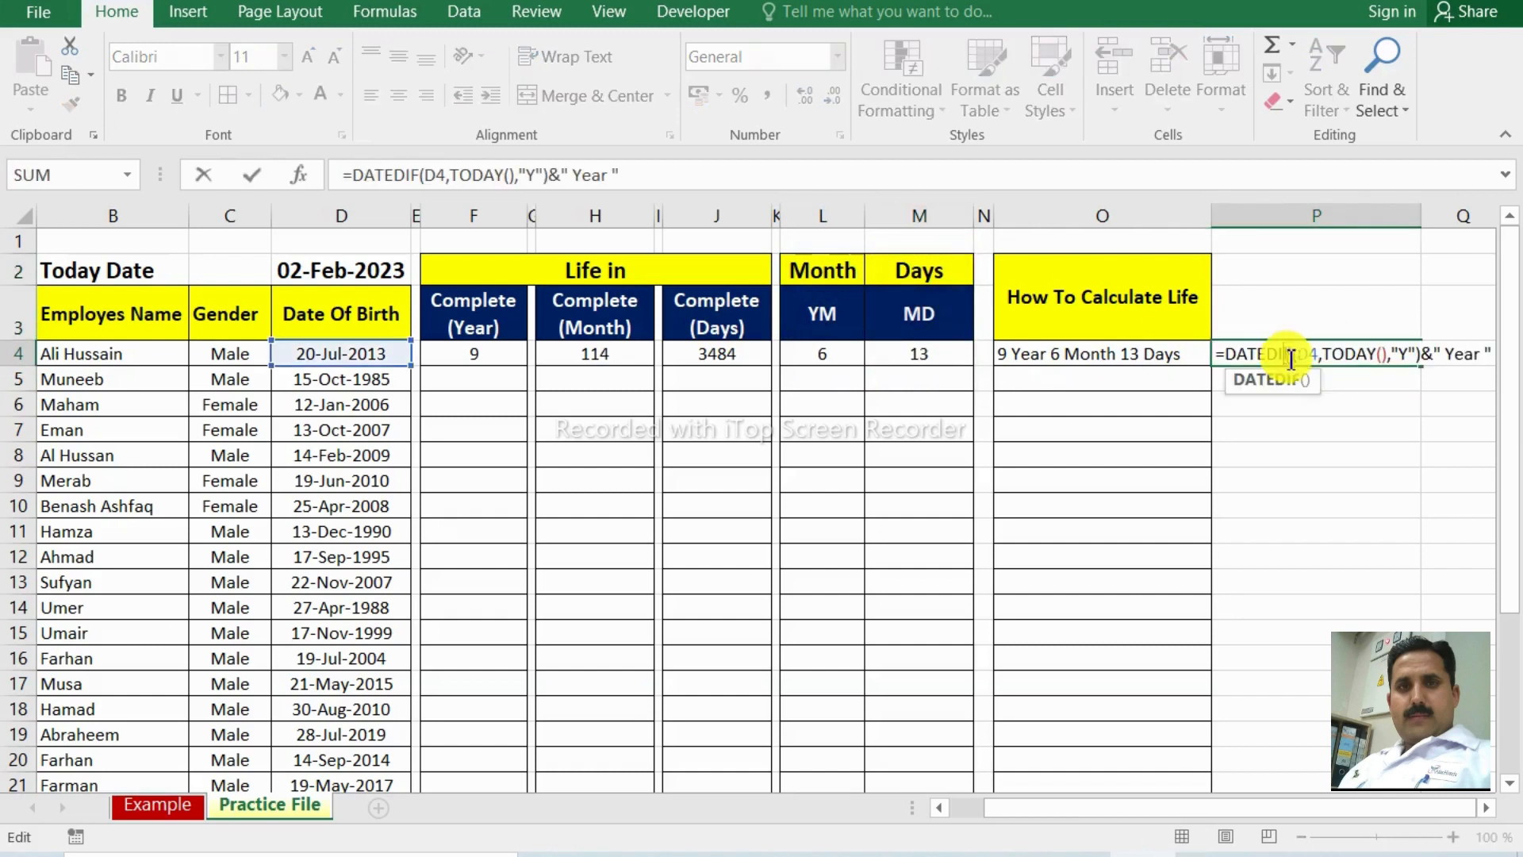
click(1219, 355)
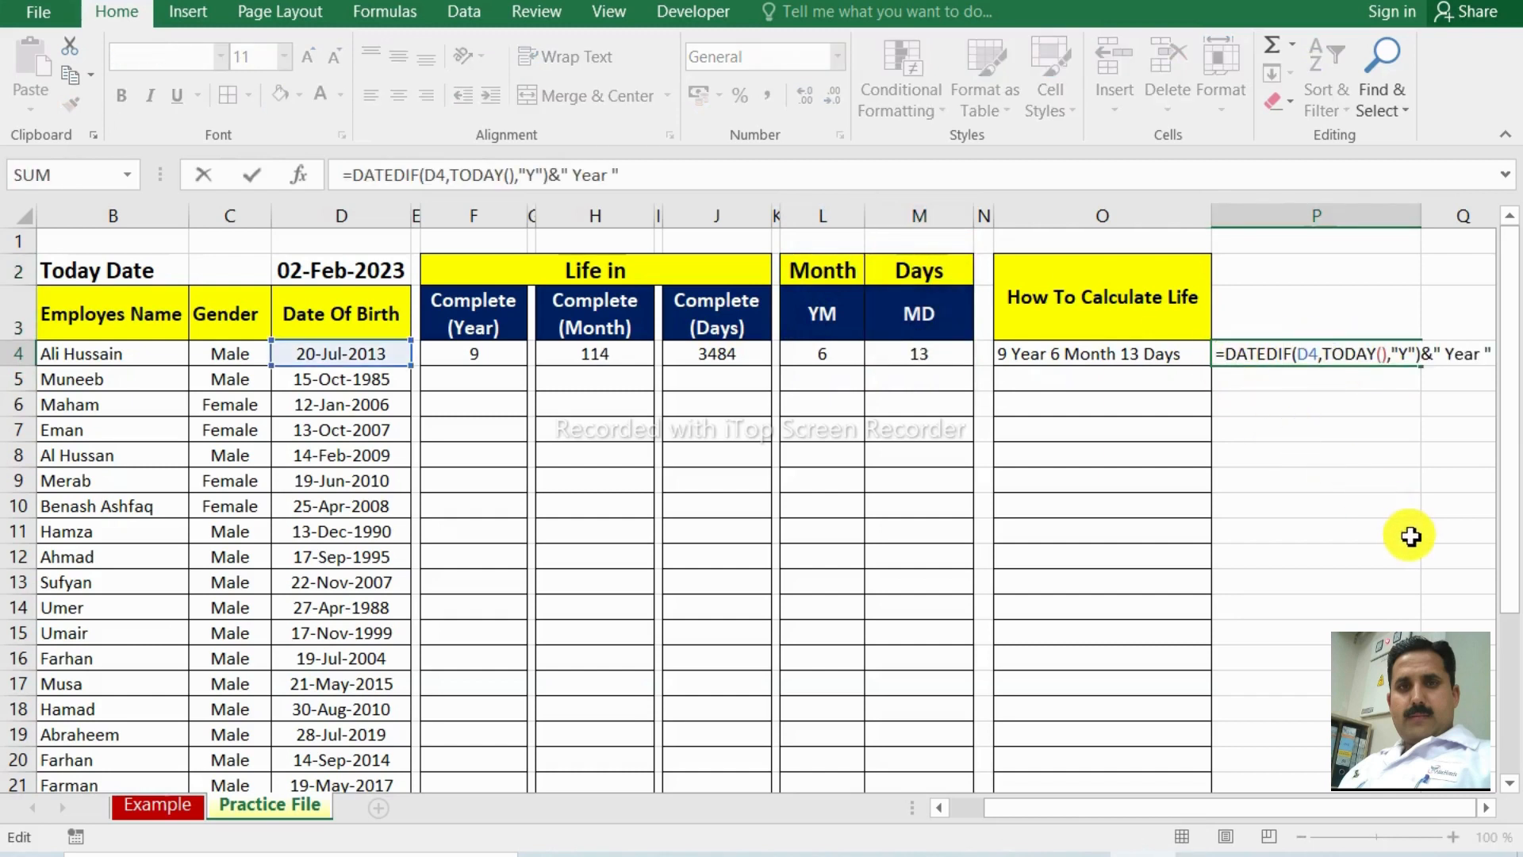
text(.)
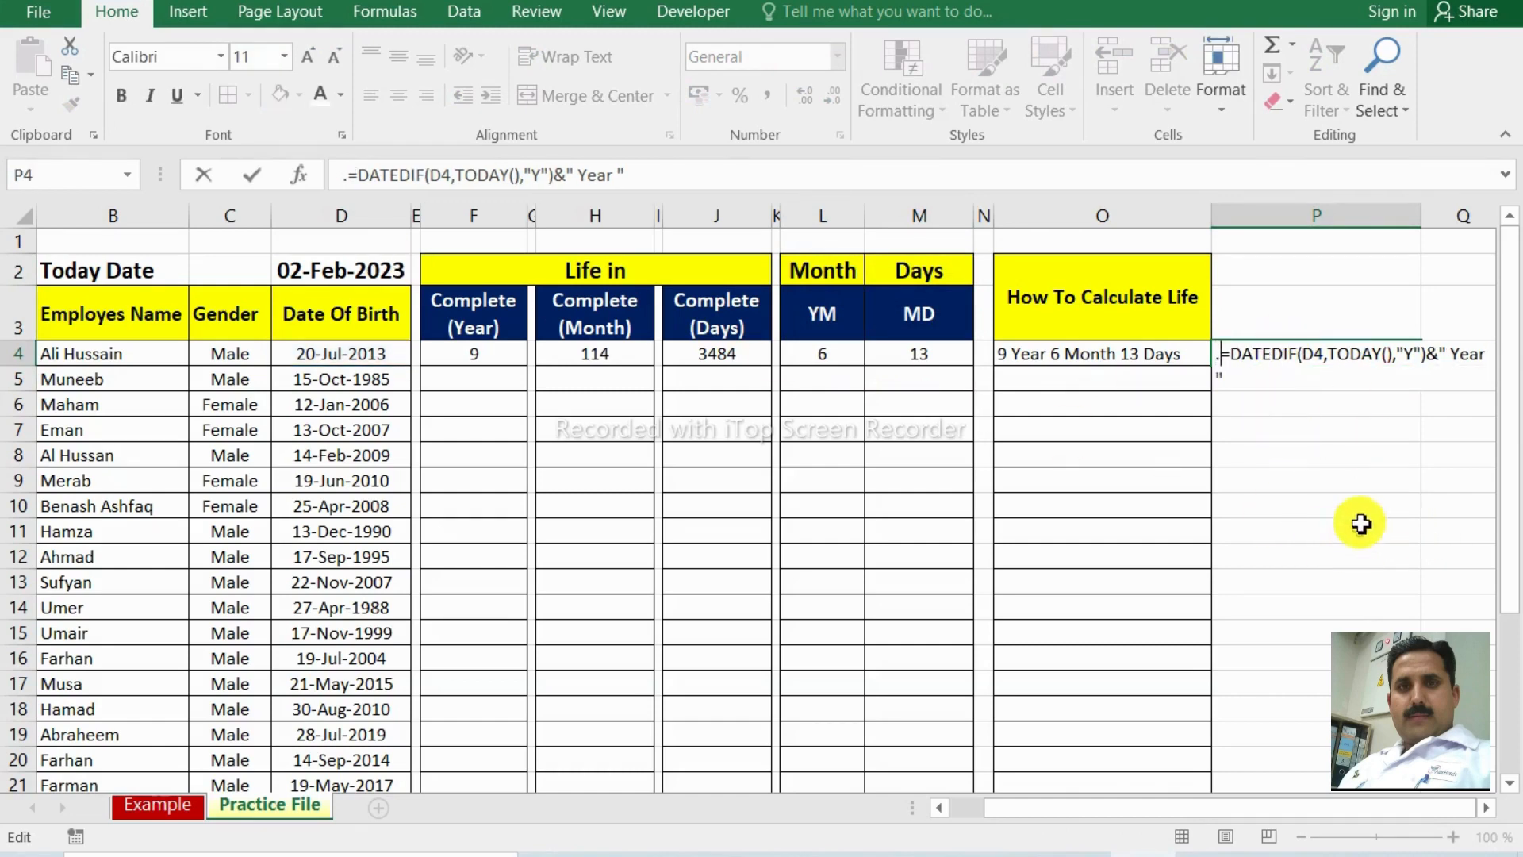
click(1093, 518)
click(955, 479)
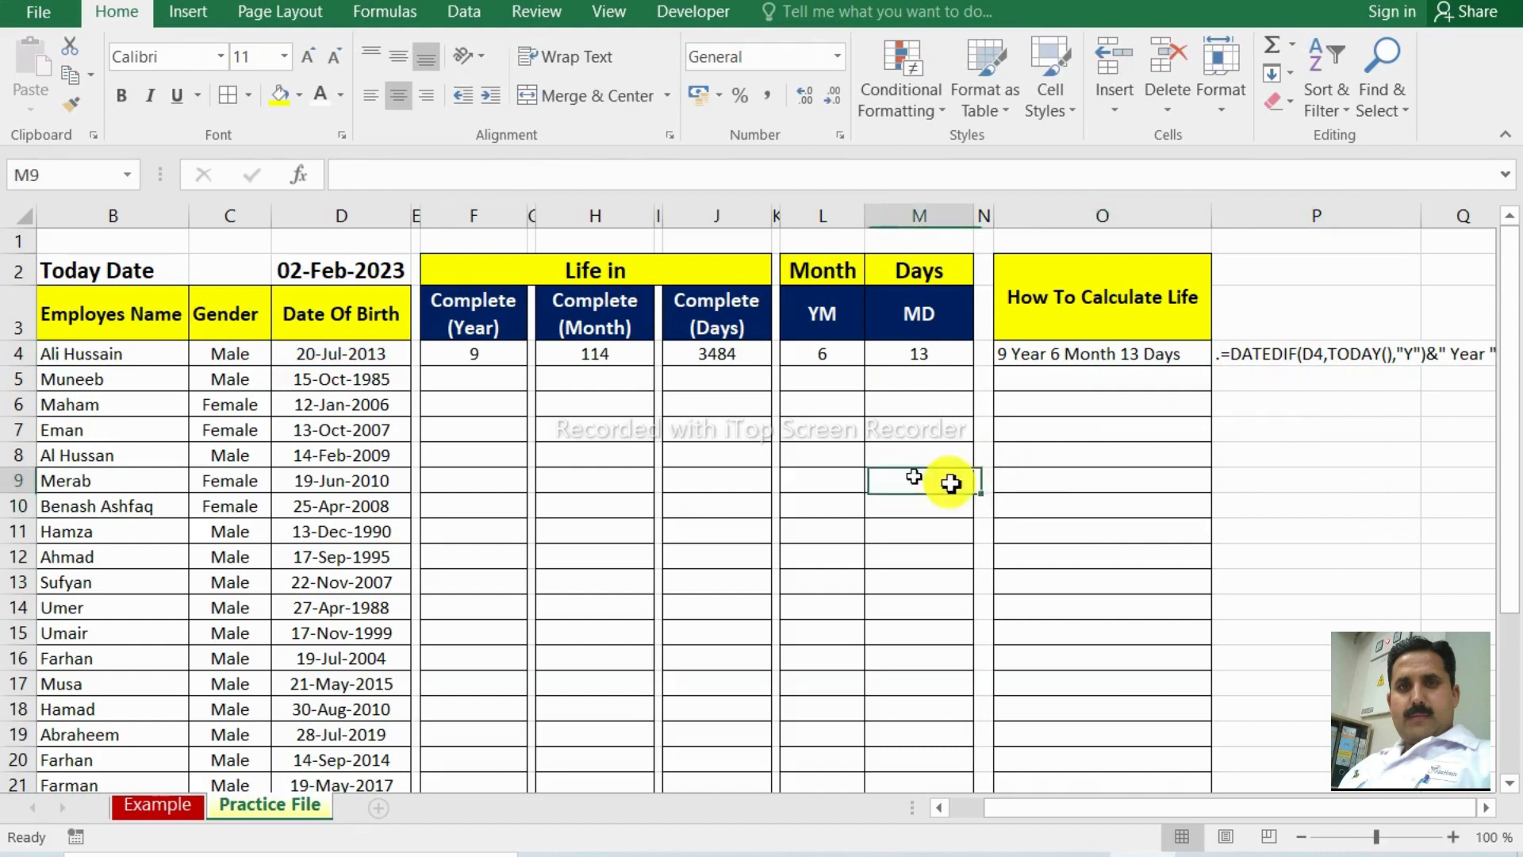
click(1122, 476)
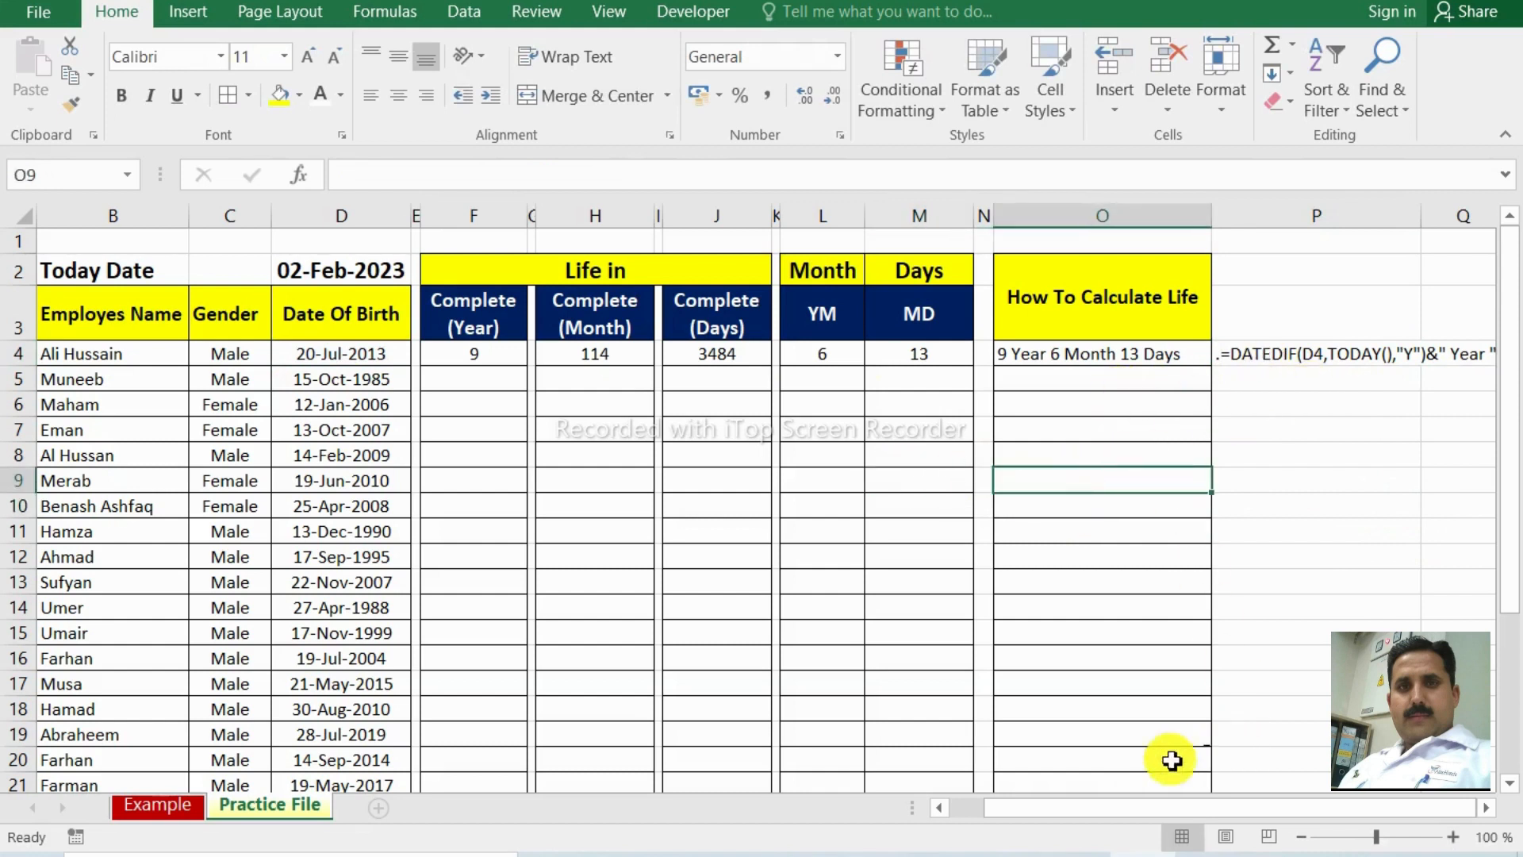
Append & to the P4 text, followed by a copy of its DATEDIF(D4,TODAY(),"Y")&" Year " expression.
double_click(1224, 354)
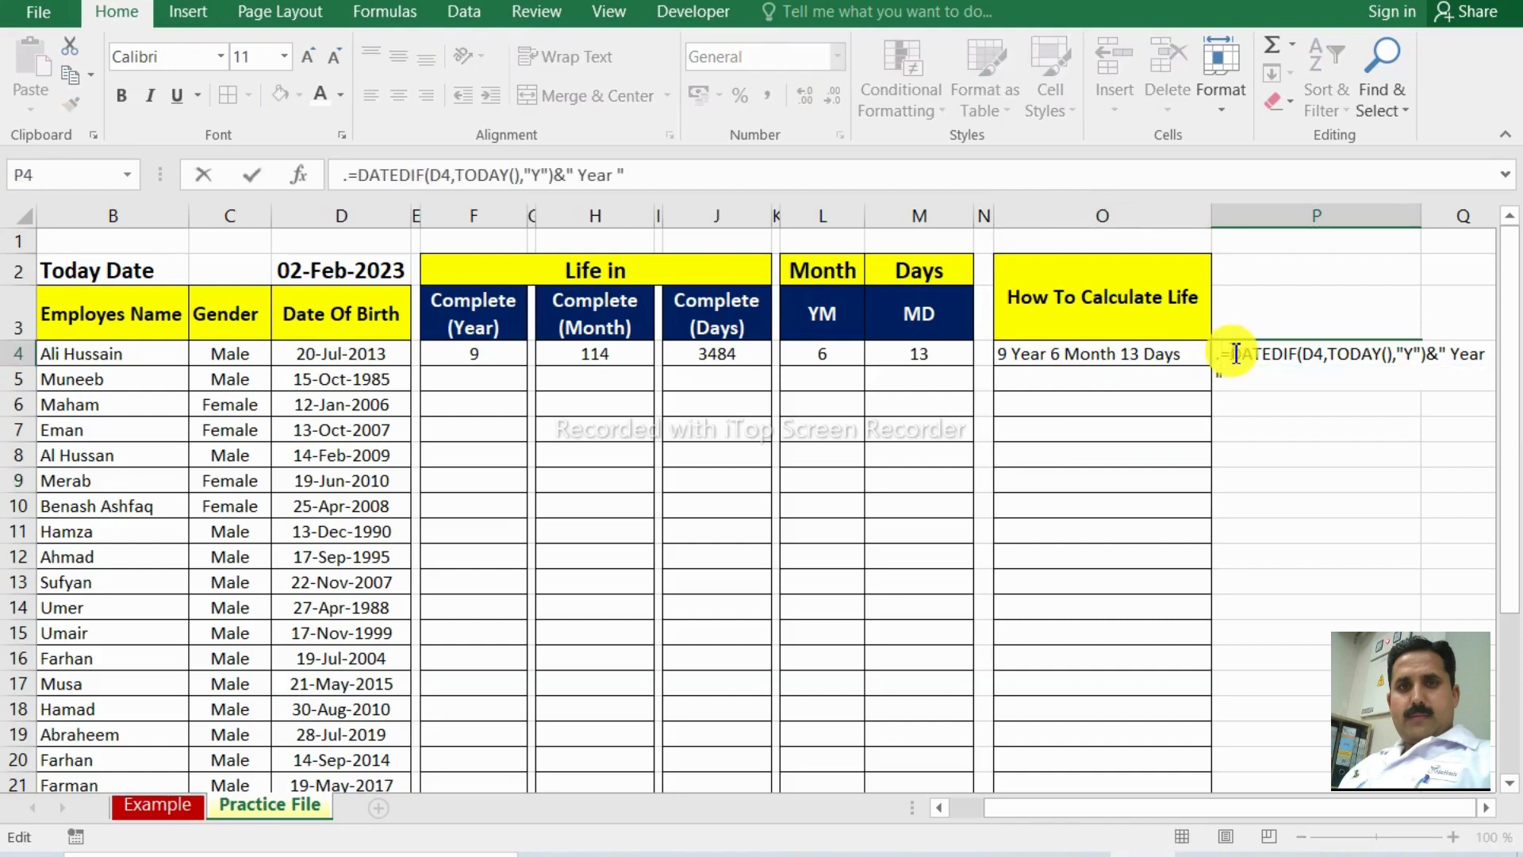
drag(1236, 354, 1422, 407)
key(ctrl+c)
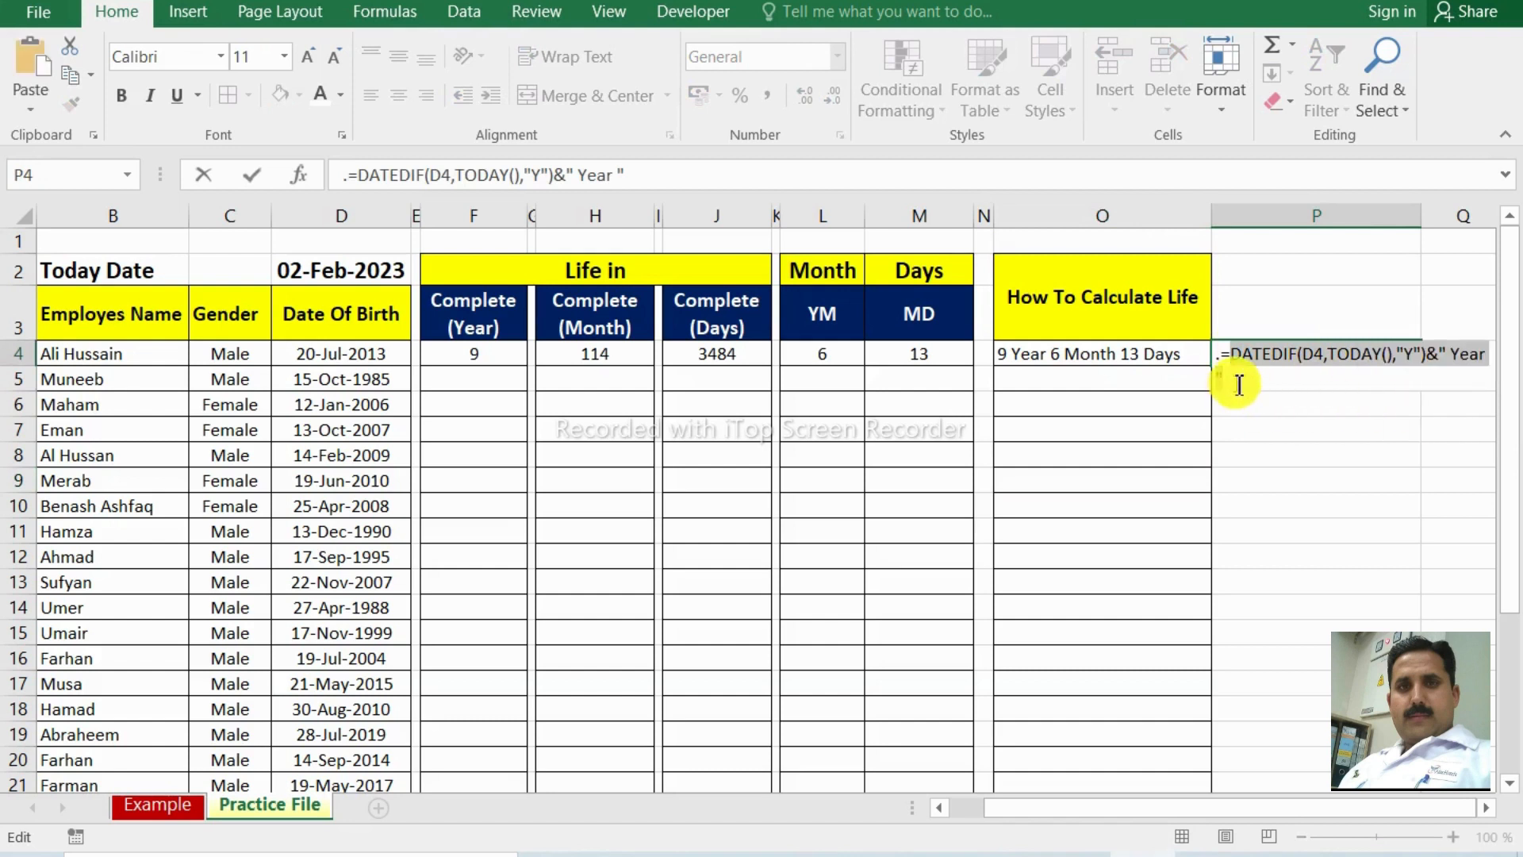
click(1242, 384)
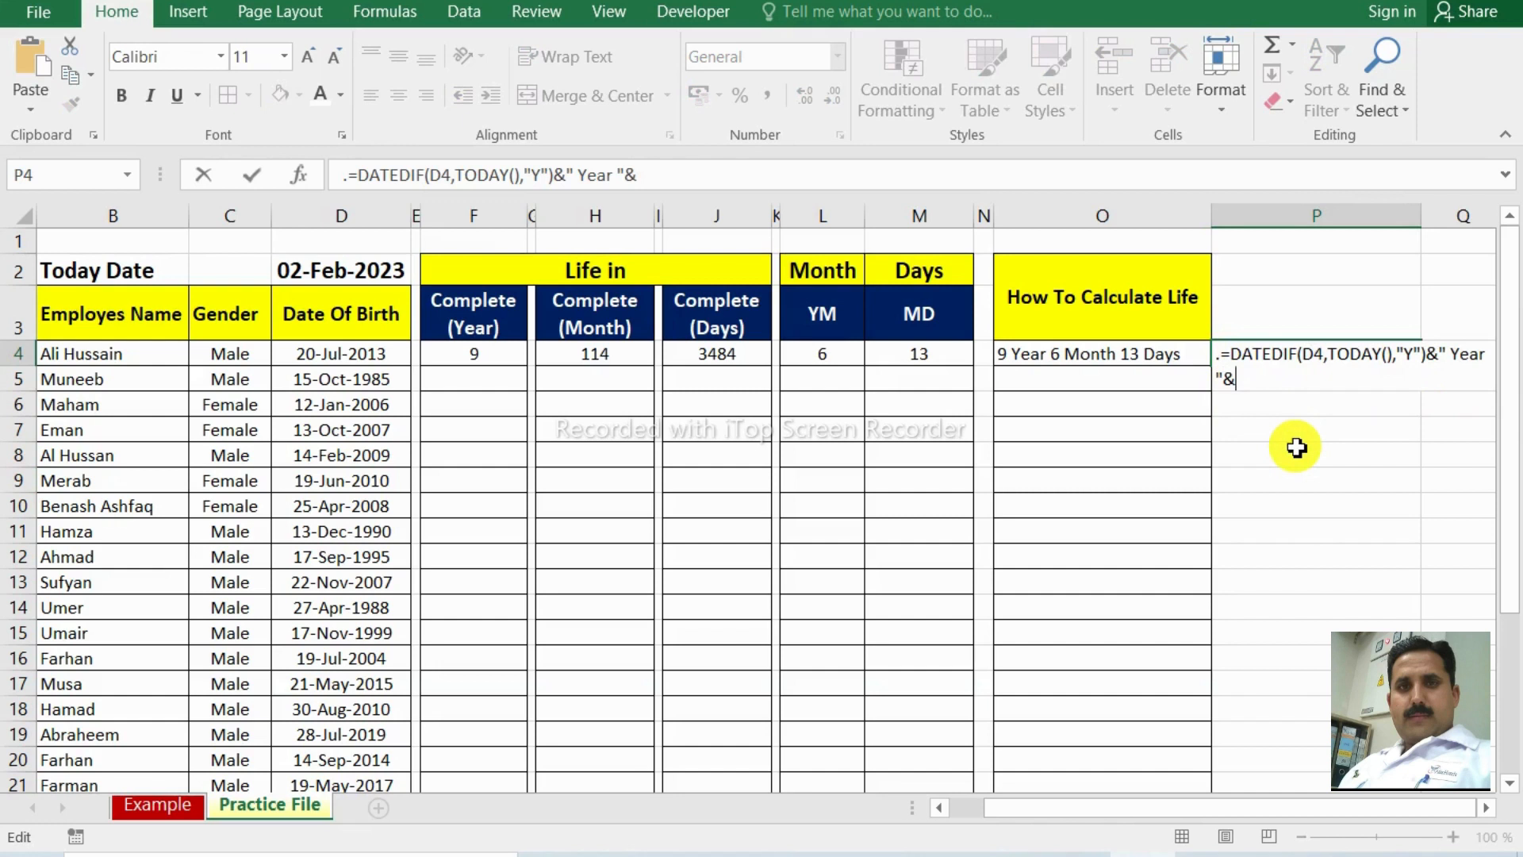
key(ctrl+v)
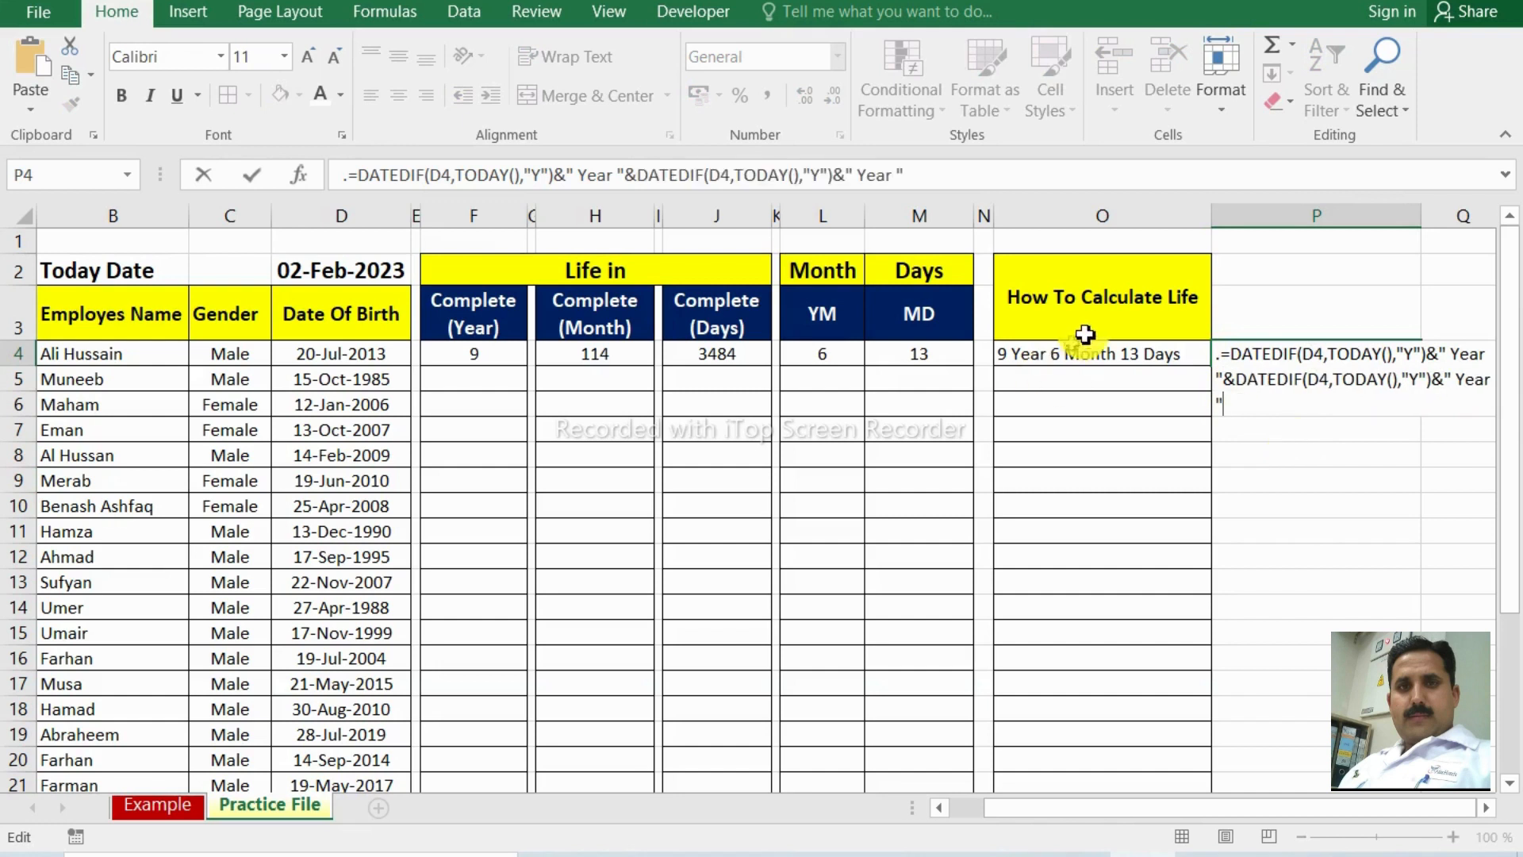
Change the second DATEDIF in P4 to the "ym" unit and its label to " Month ", followed by &.
click(1418, 379)
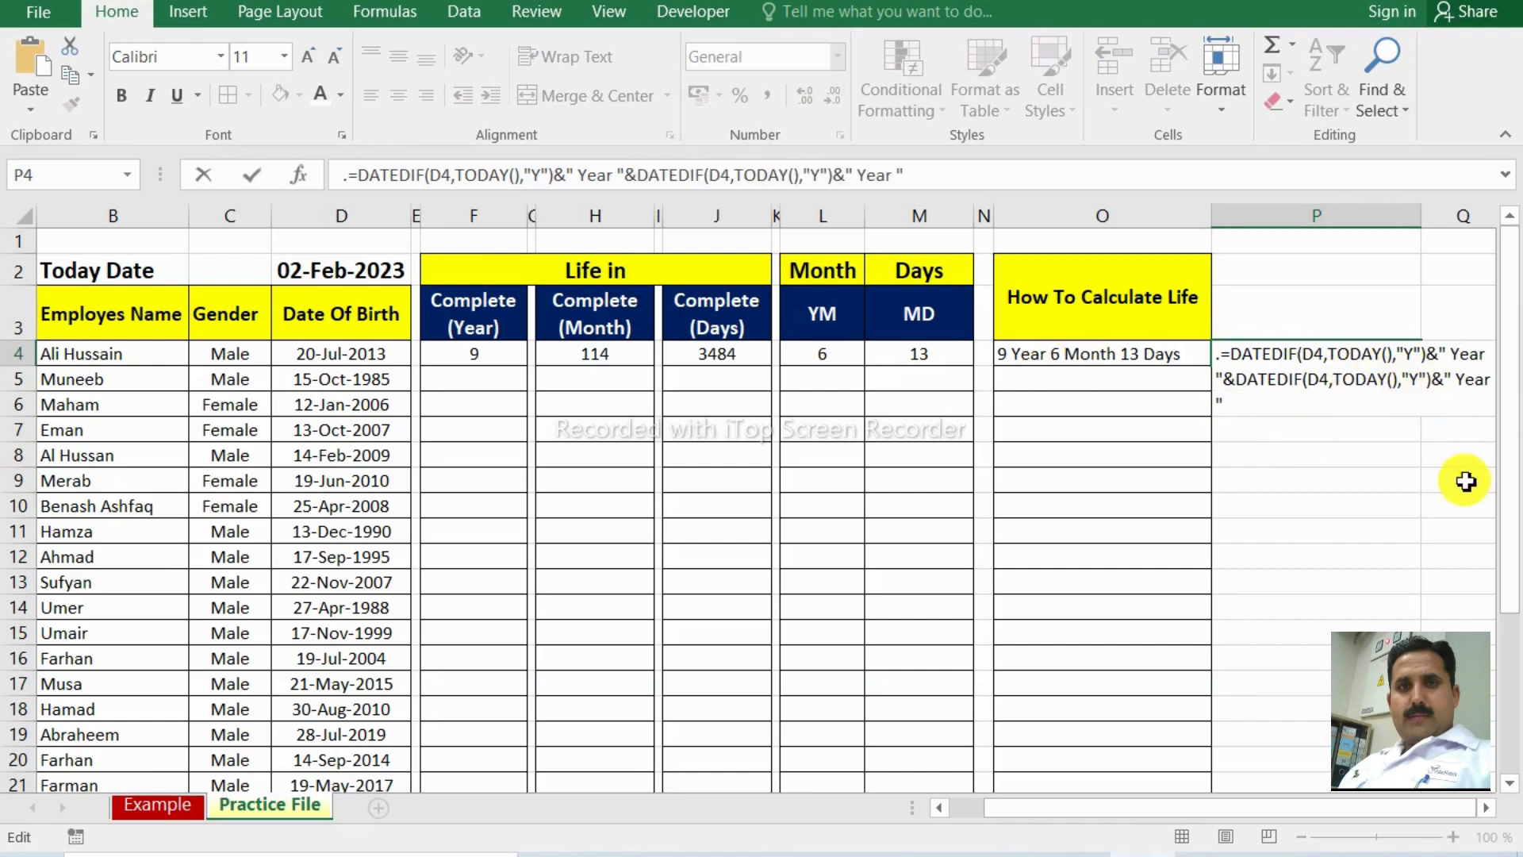
key(BackSpace)
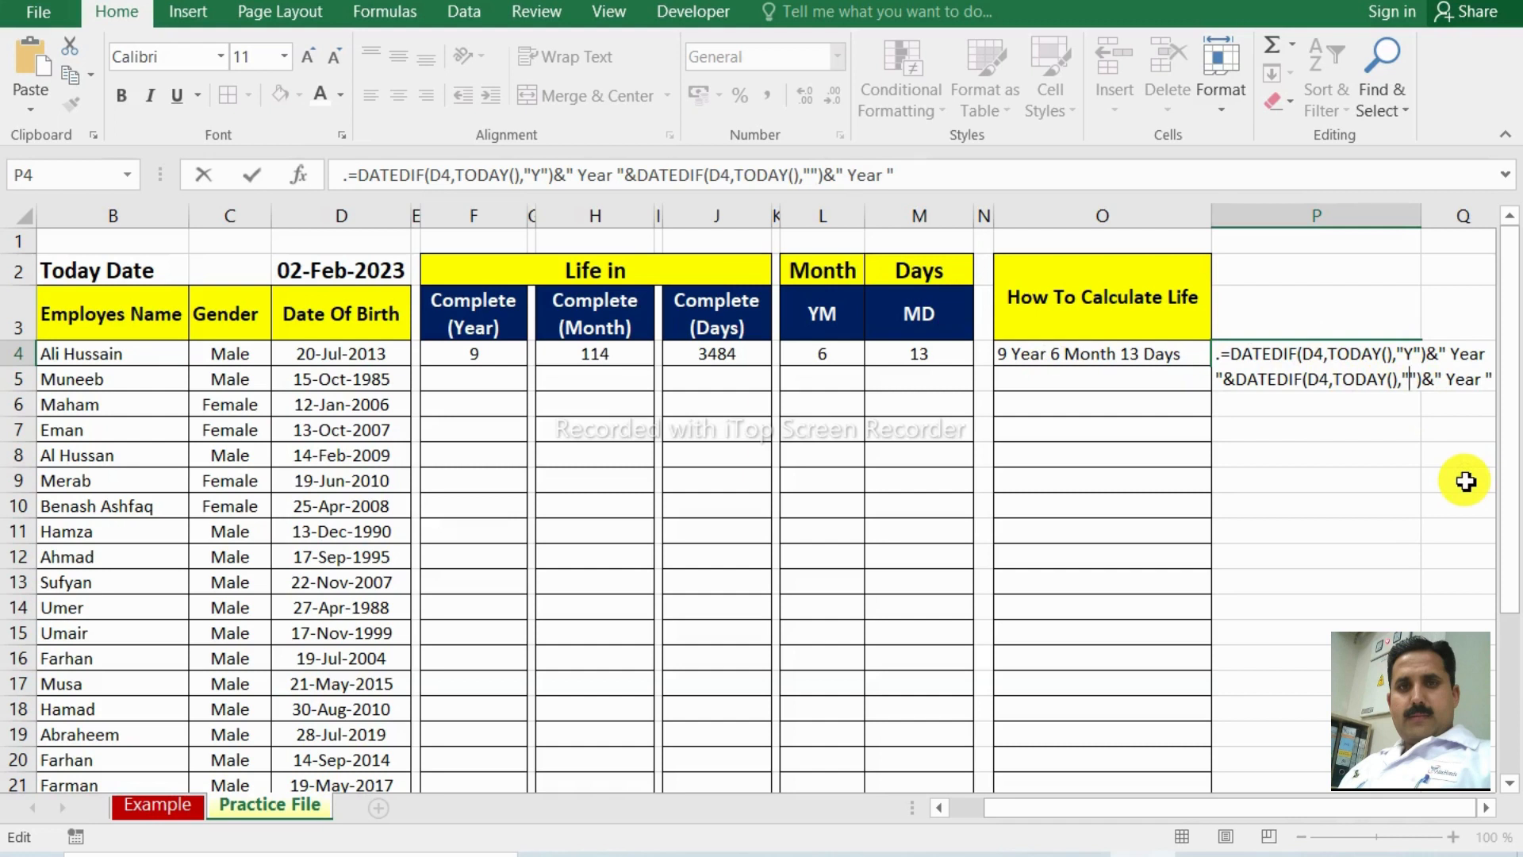
text(ym)
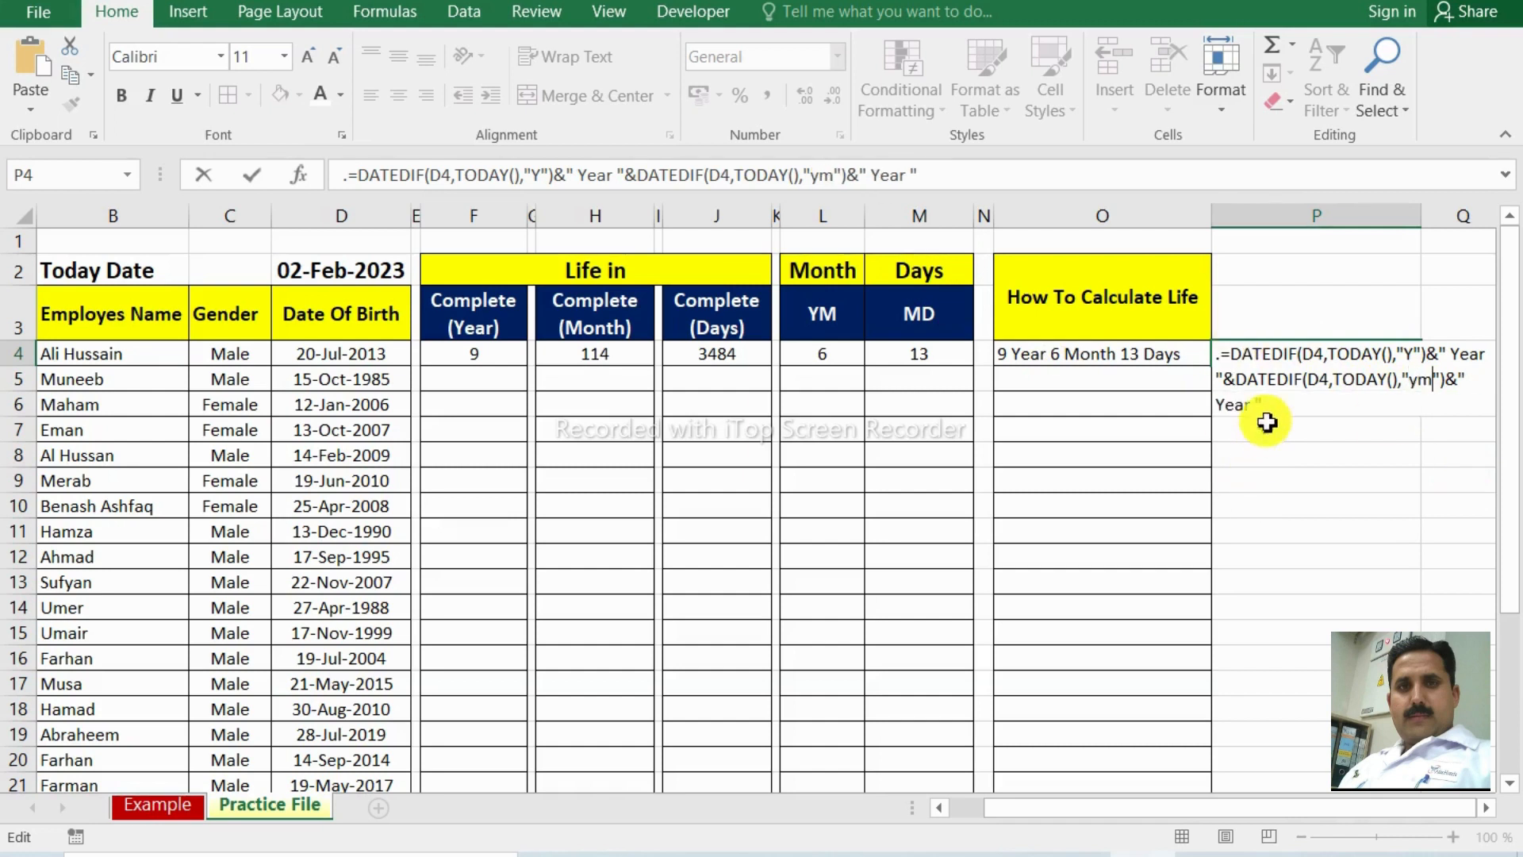
click(1246, 404)
key(BackSpace)
key(BackSpace)
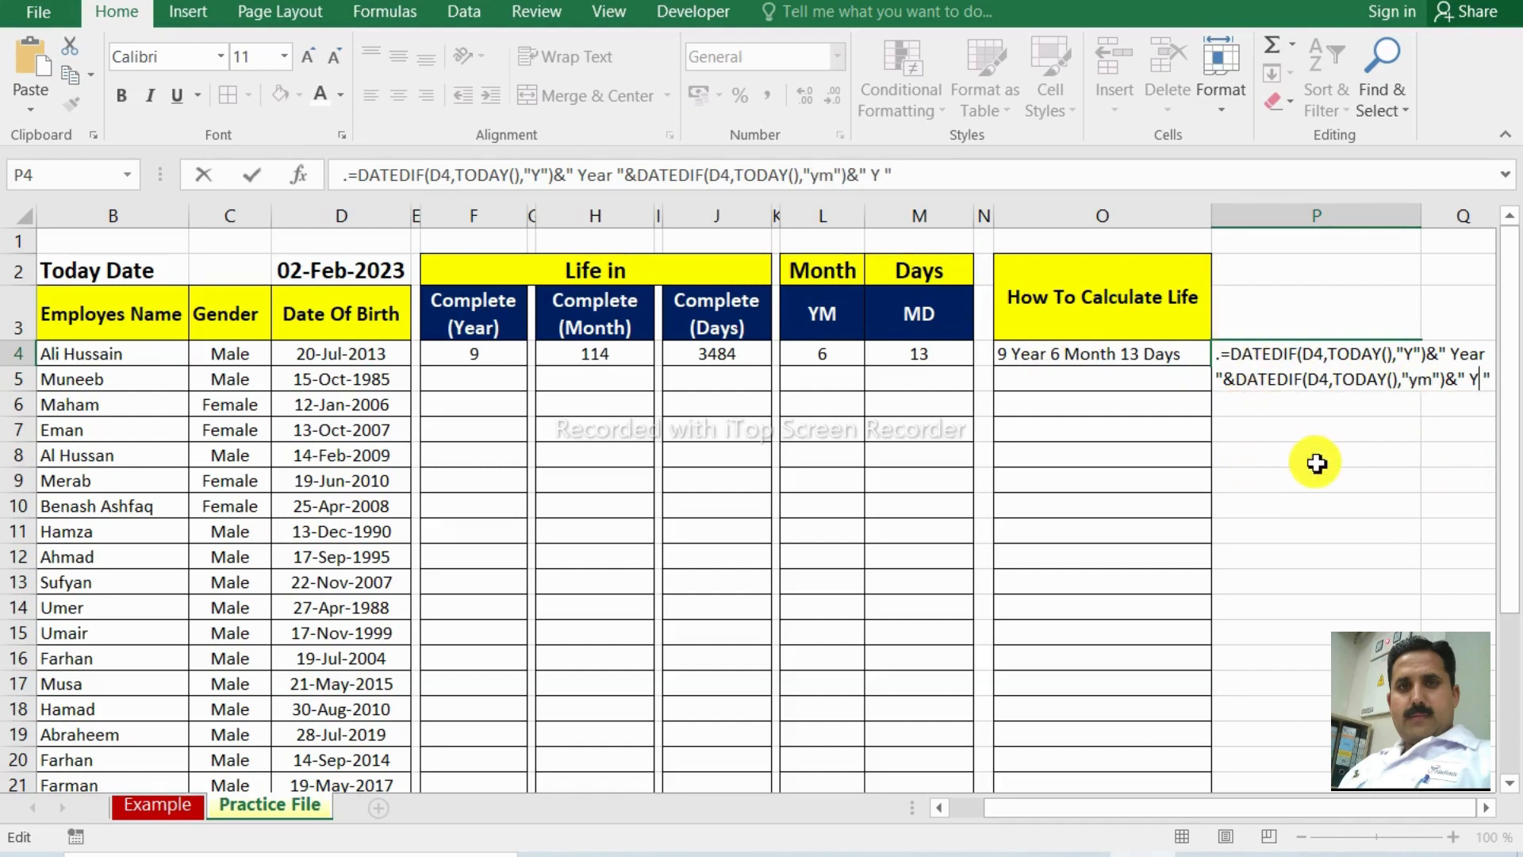
text(Month)
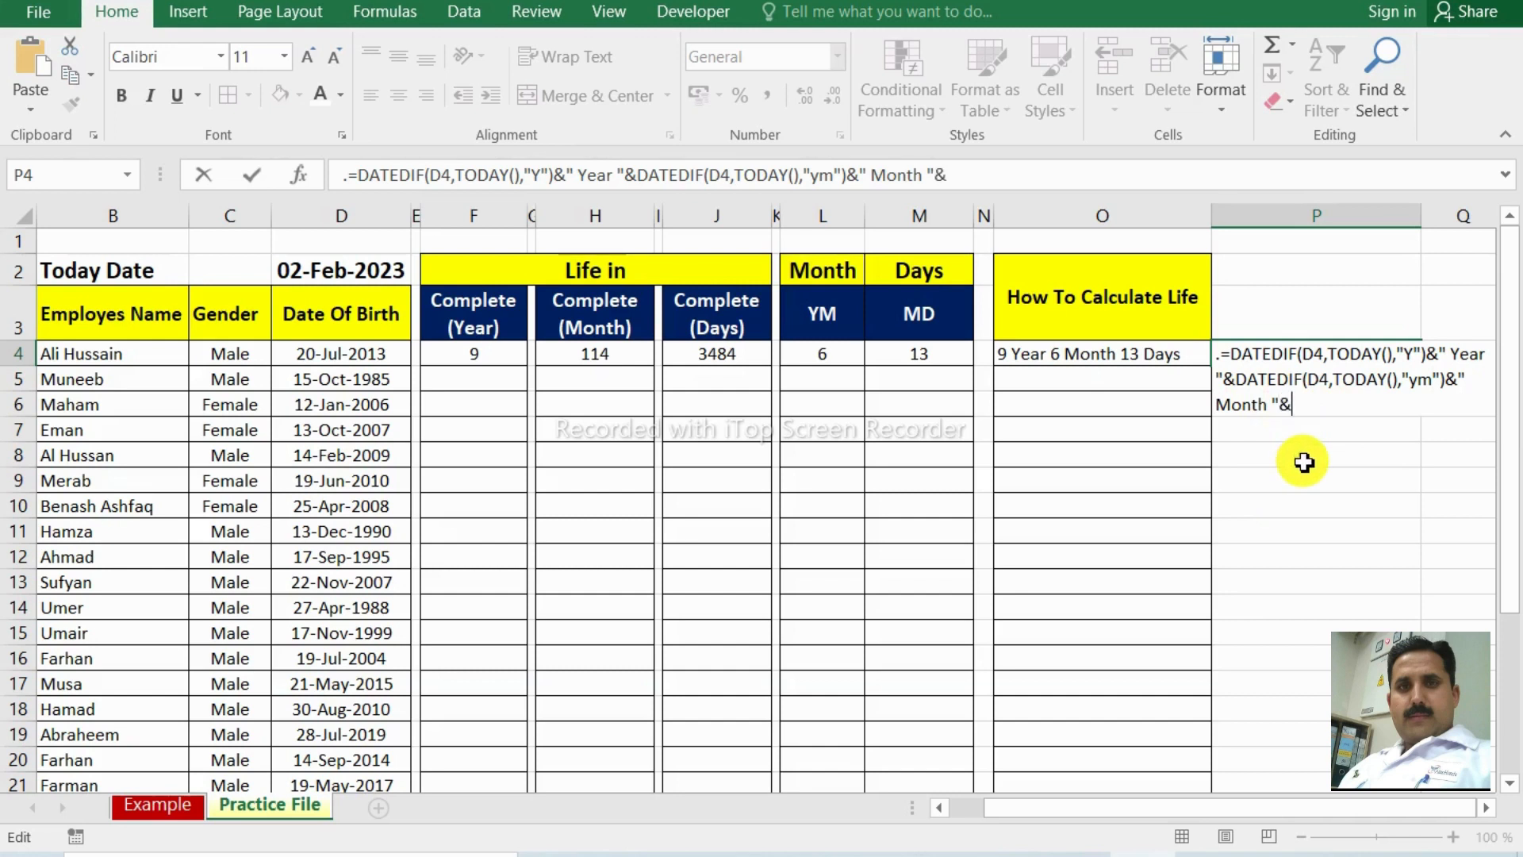
Add a third copy of the DATEDIF expression in P4, with the unit "MD" and the label " Days ".
key(ctrl+v)
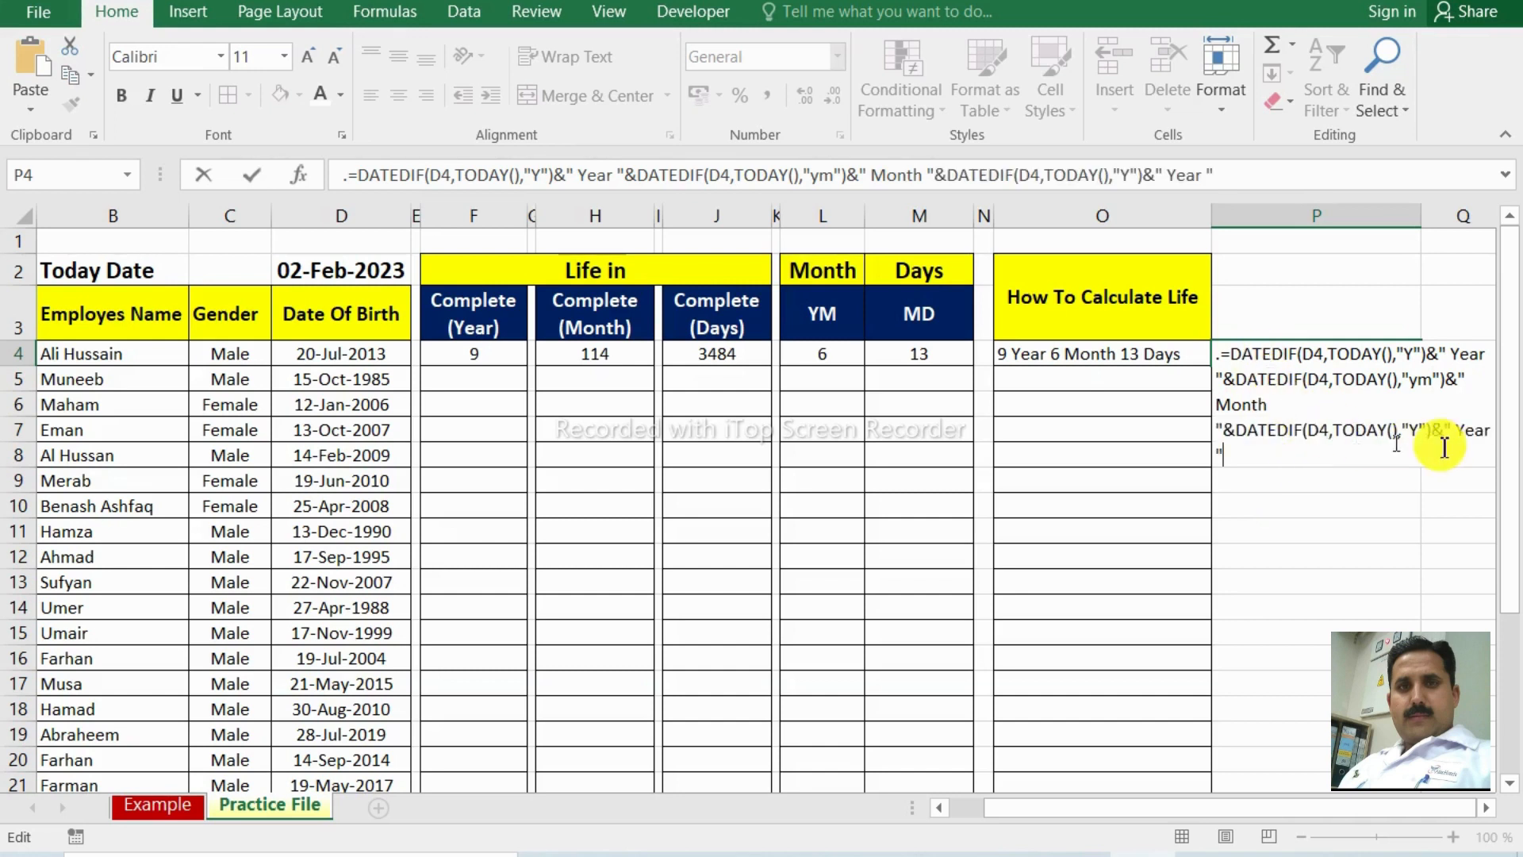
key(BackSpace)
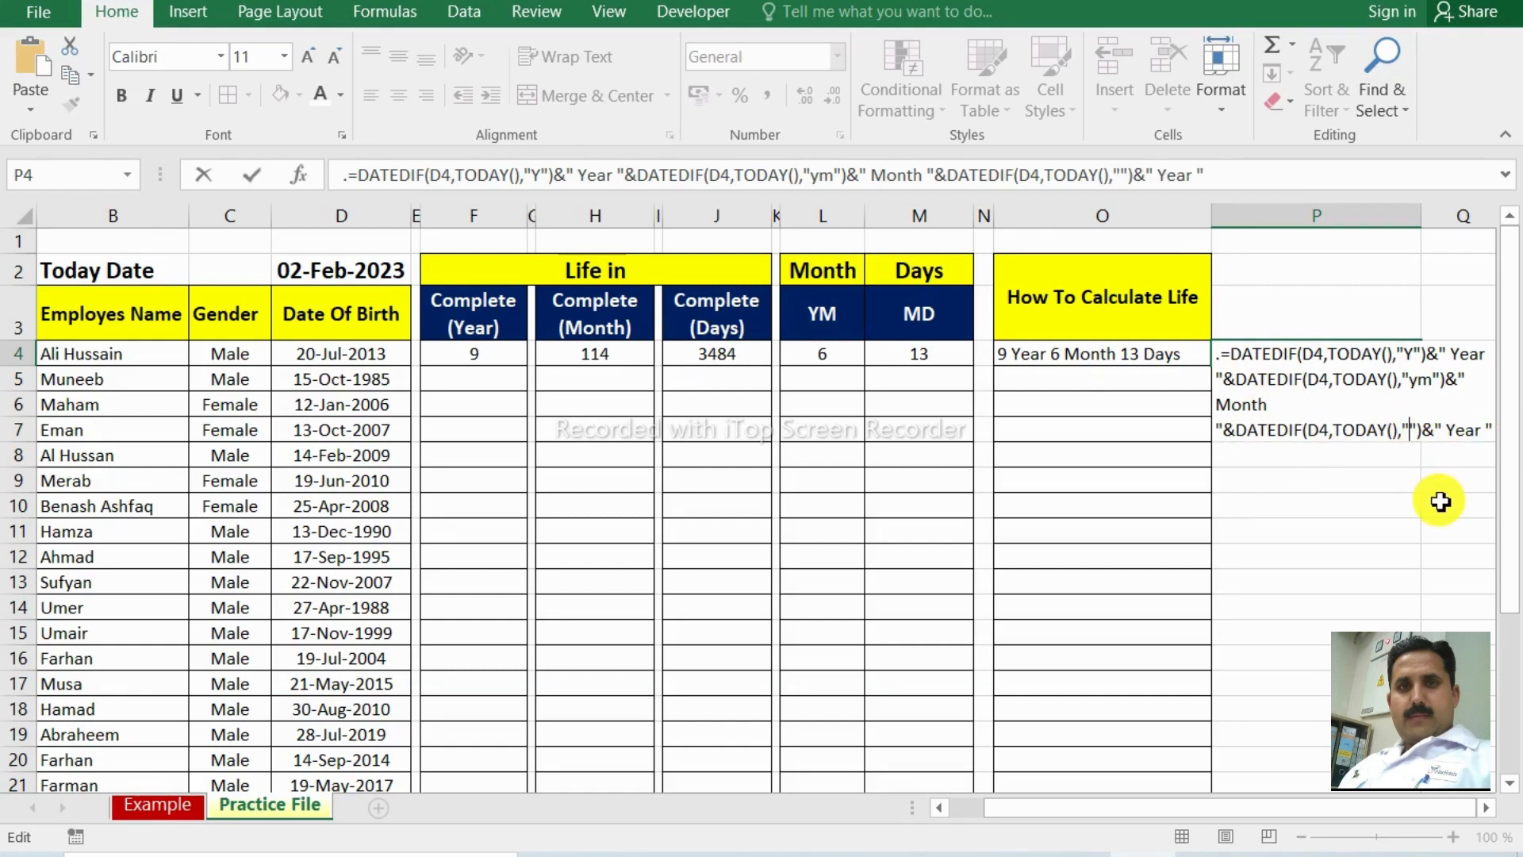
text(MD)
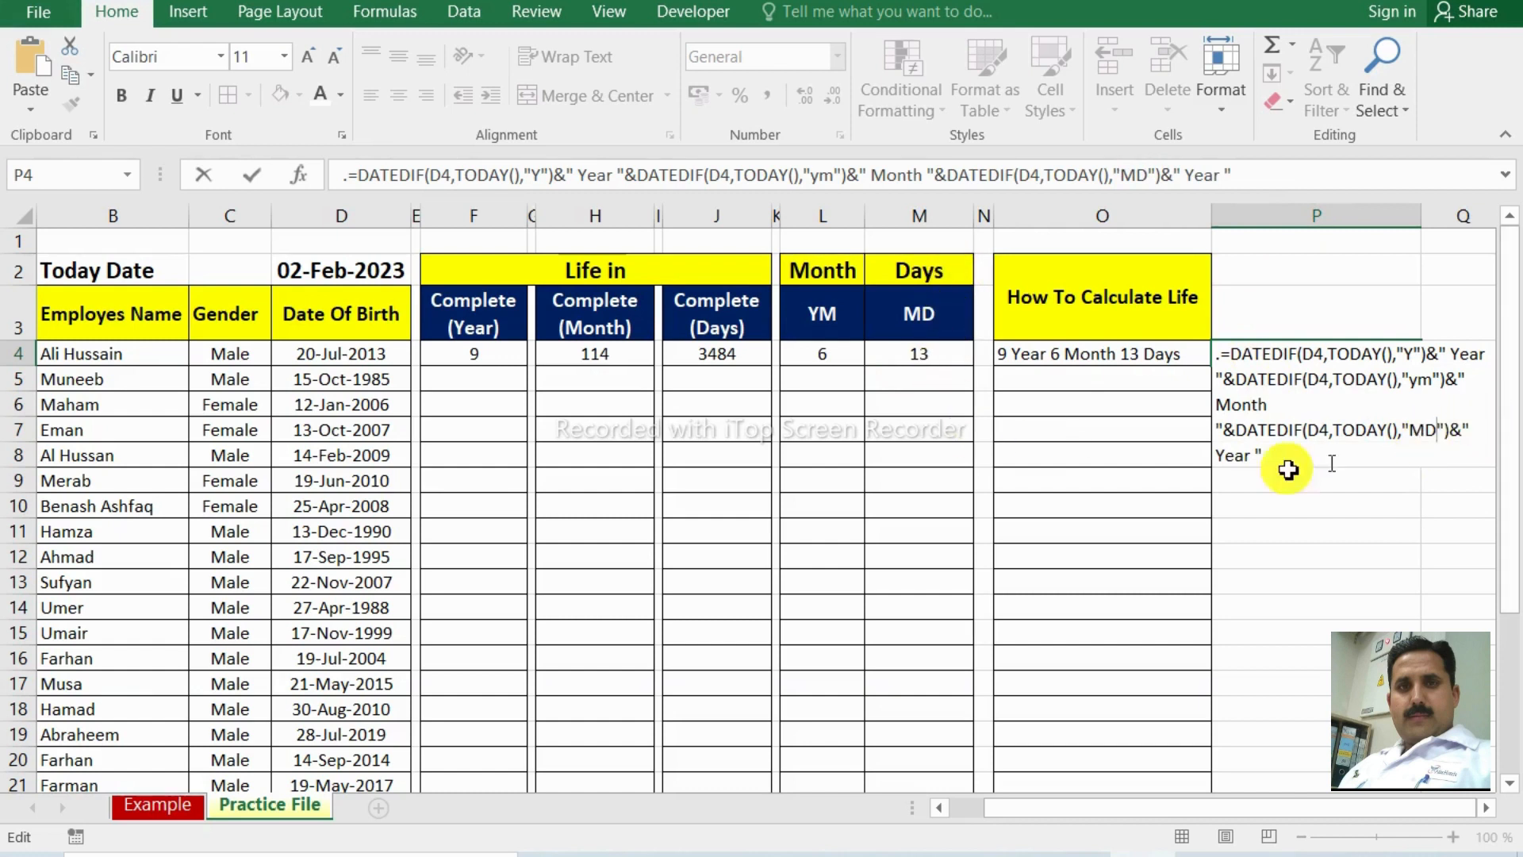
click(1247, 455)
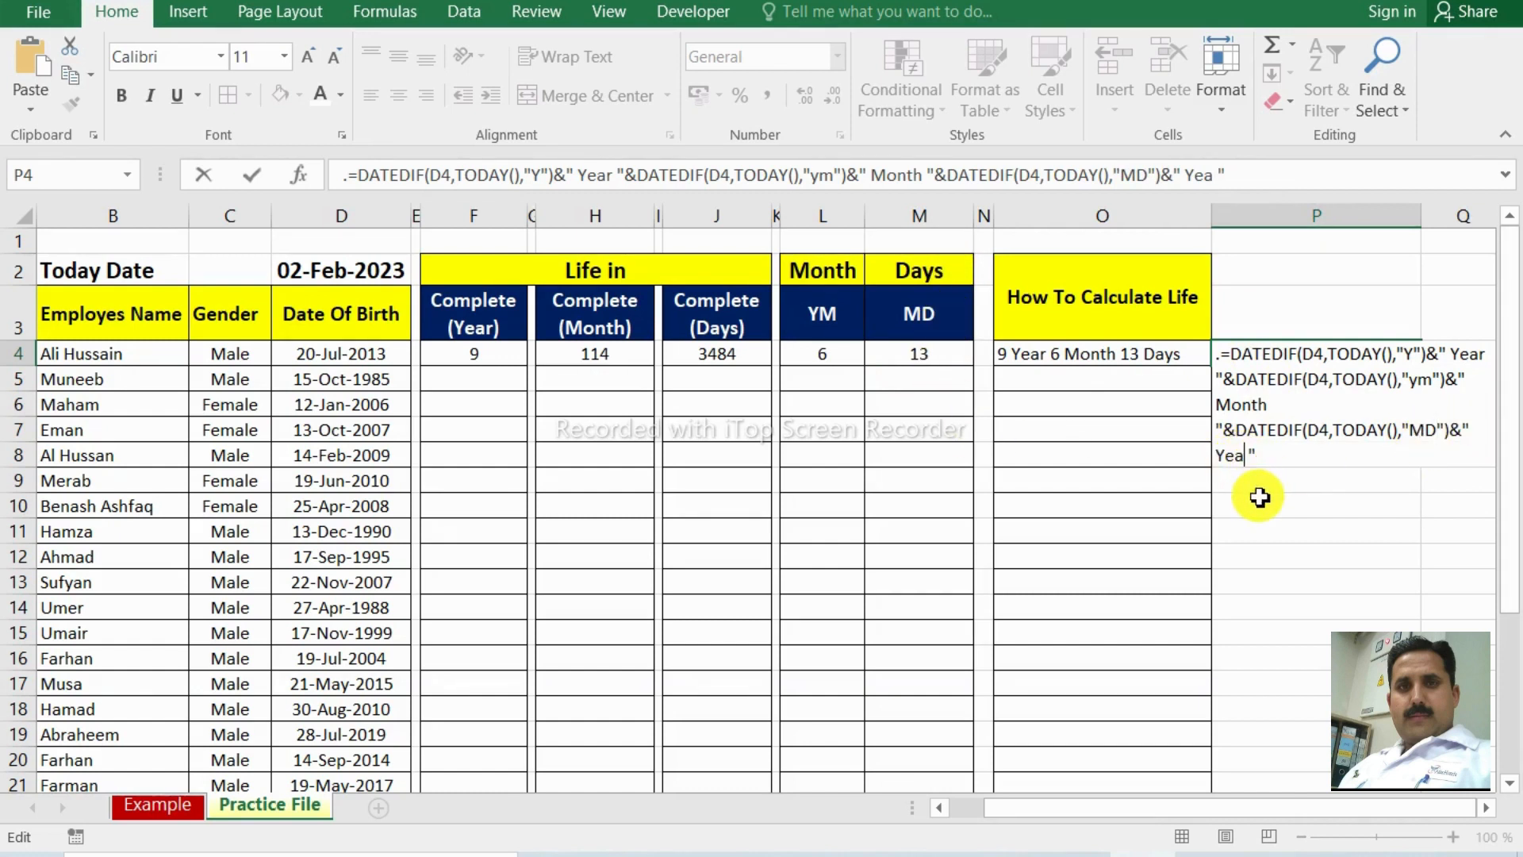
key(BackSpace)
key(BackSpace)
text(Days)
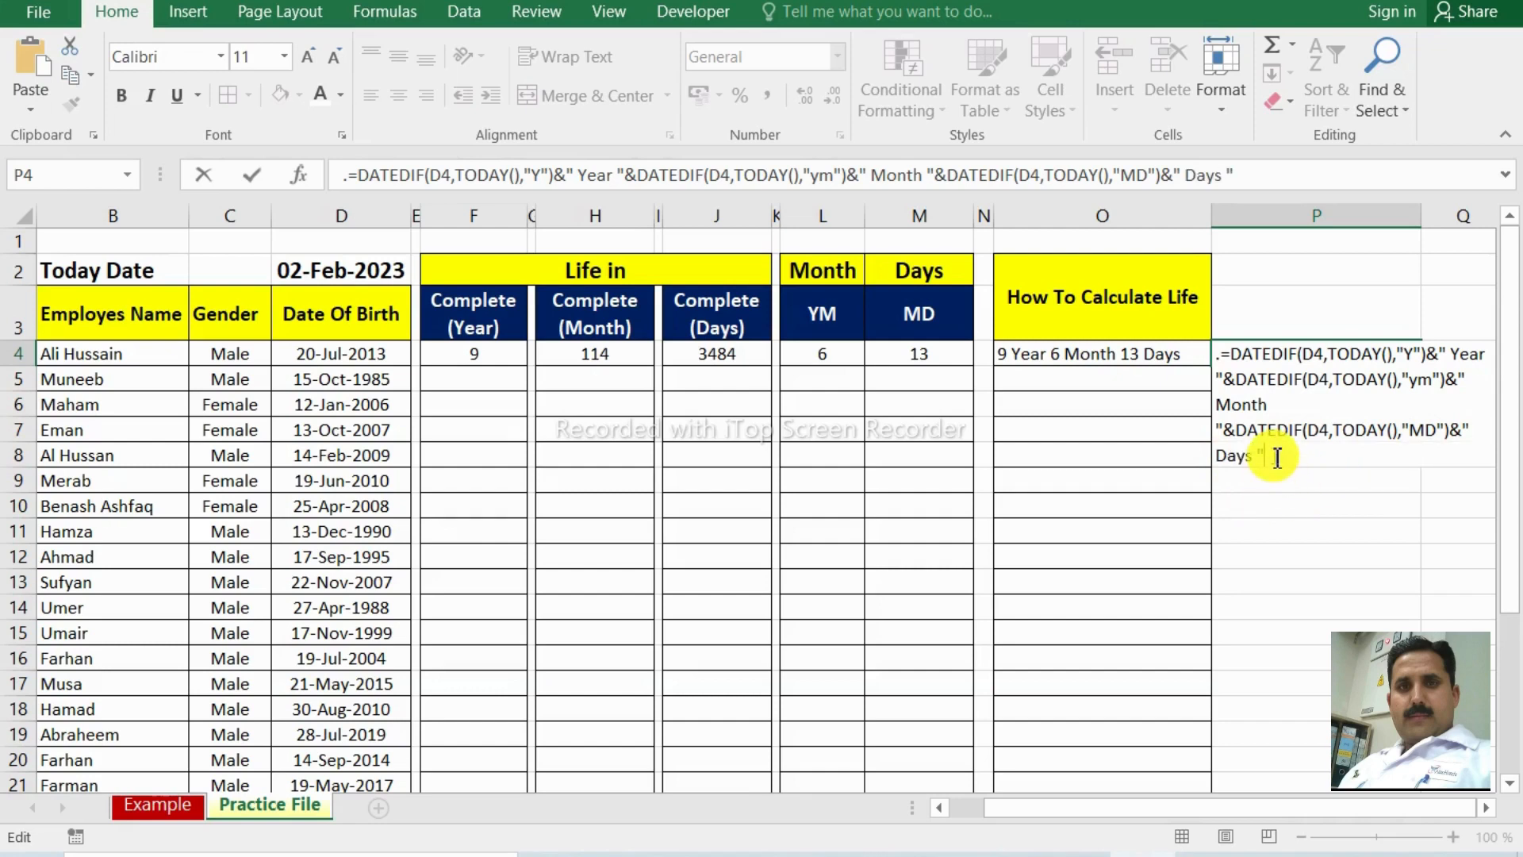
Remove the leading period from P4 and enter the combined text as a working formula.
click(1226, 359)
key(BackSpace)
key(Return)
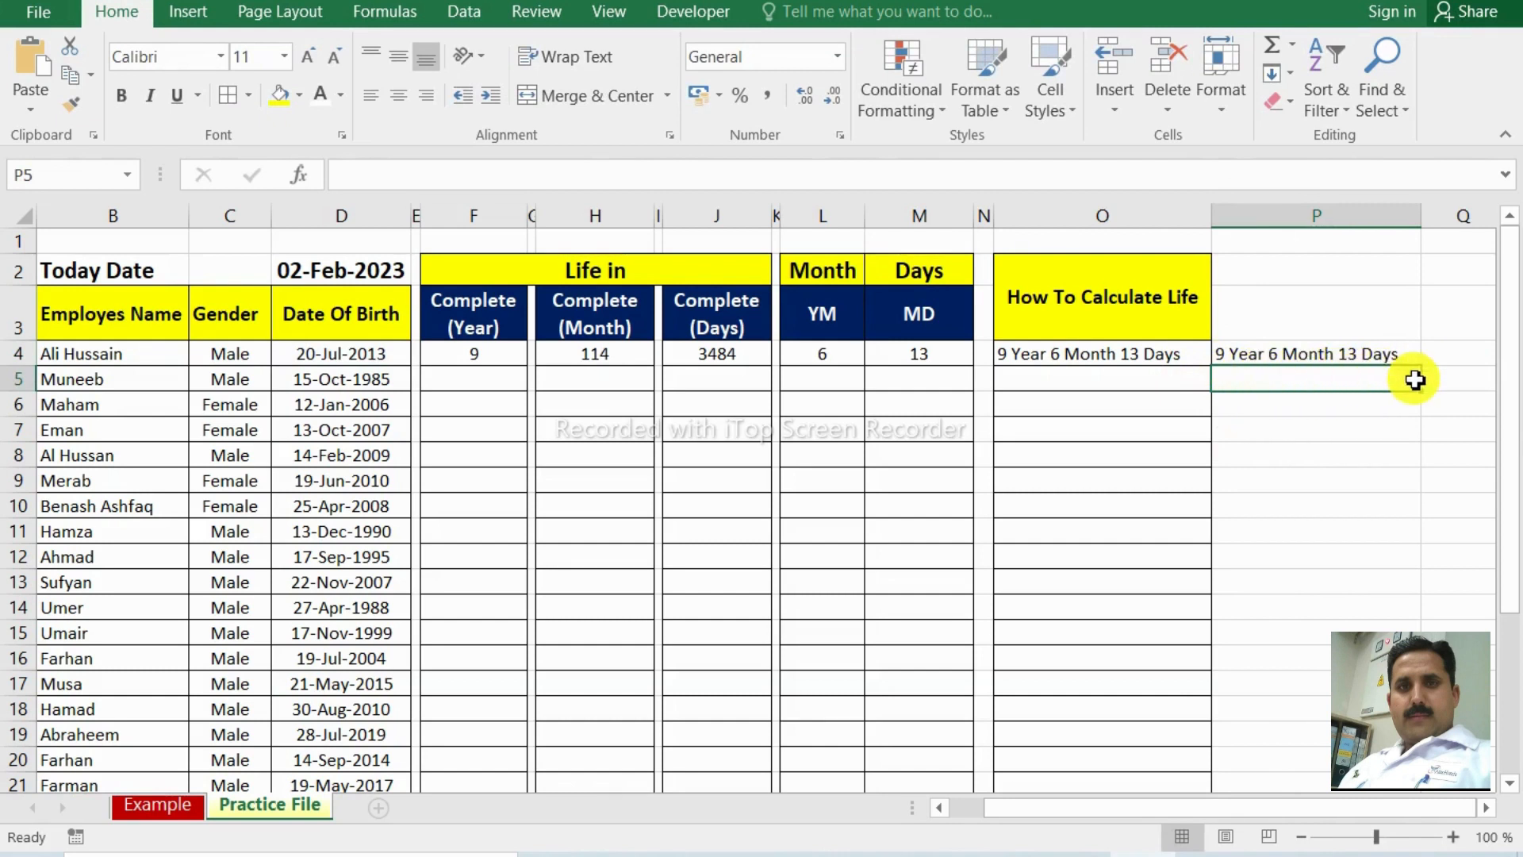
Fill the combined P4 formula down column P for the remaining employees.
click(1384, 352)
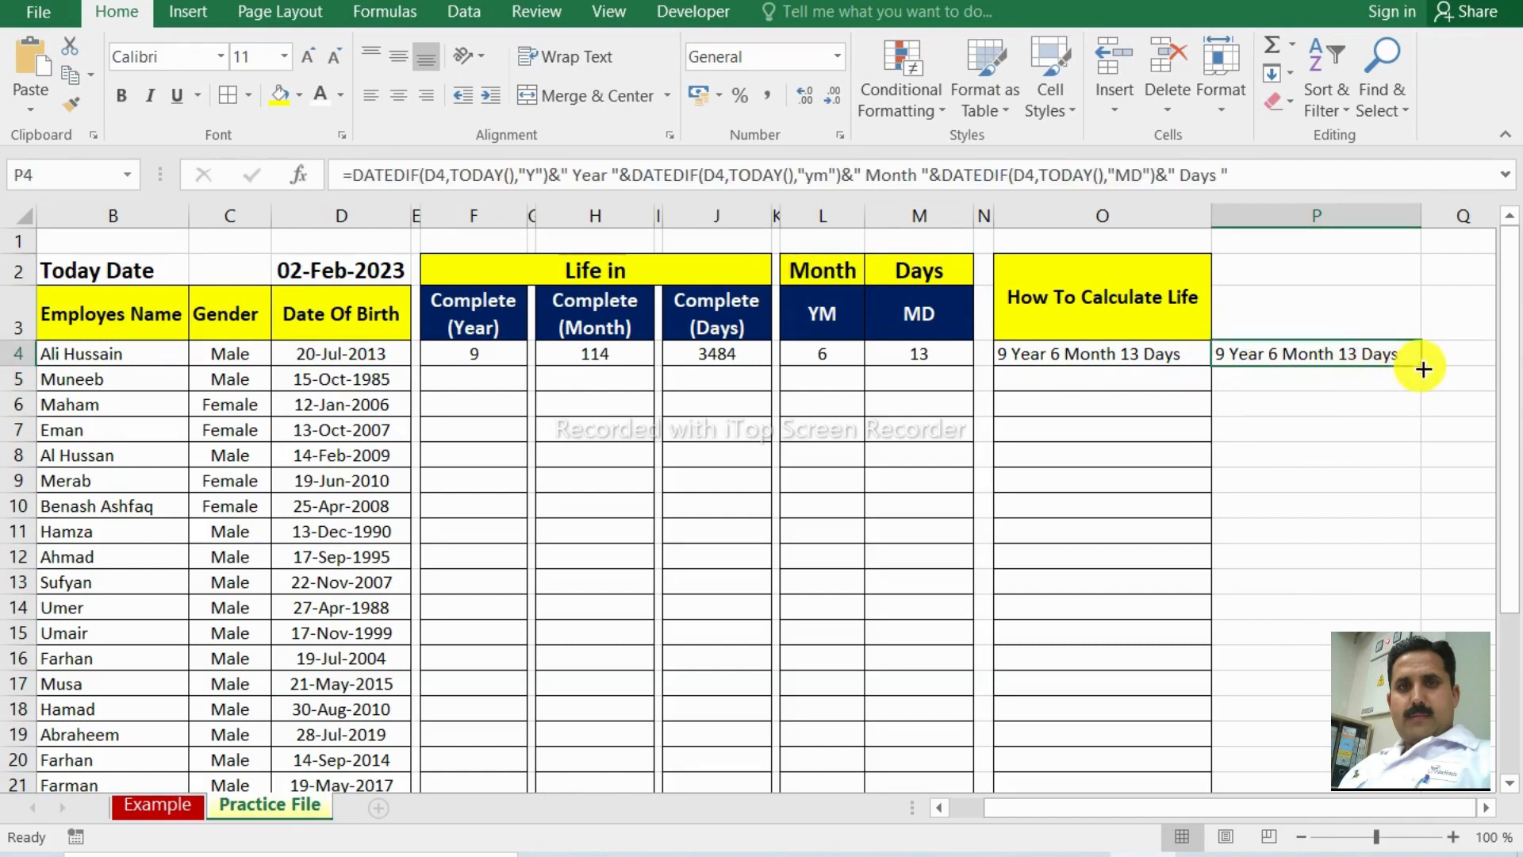
drag(1423, 369, 1388, 623)
scroll(1434, 601, up, 2)
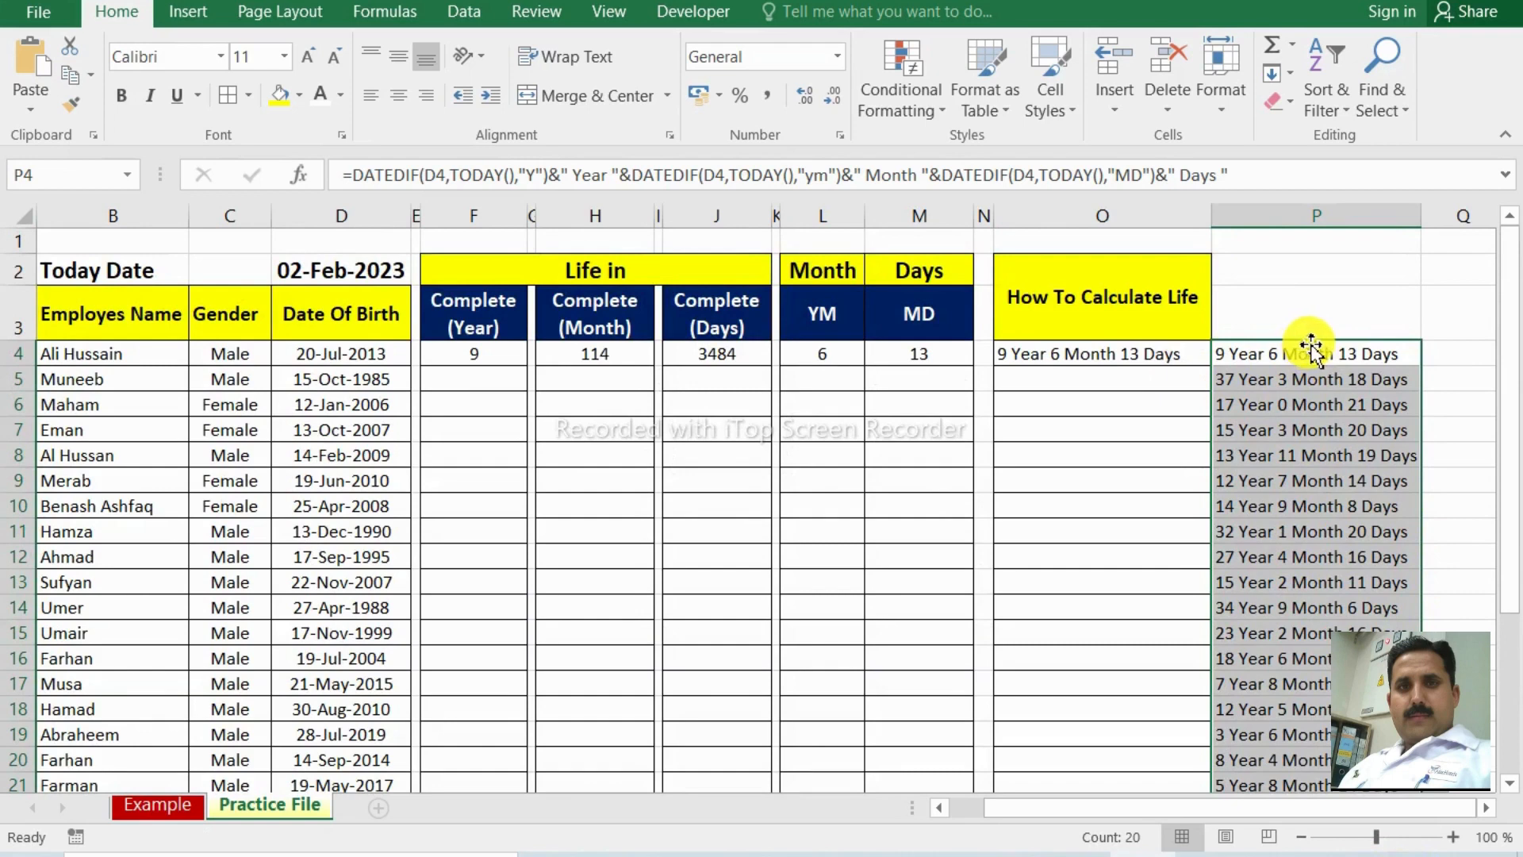
click(1351, 303)
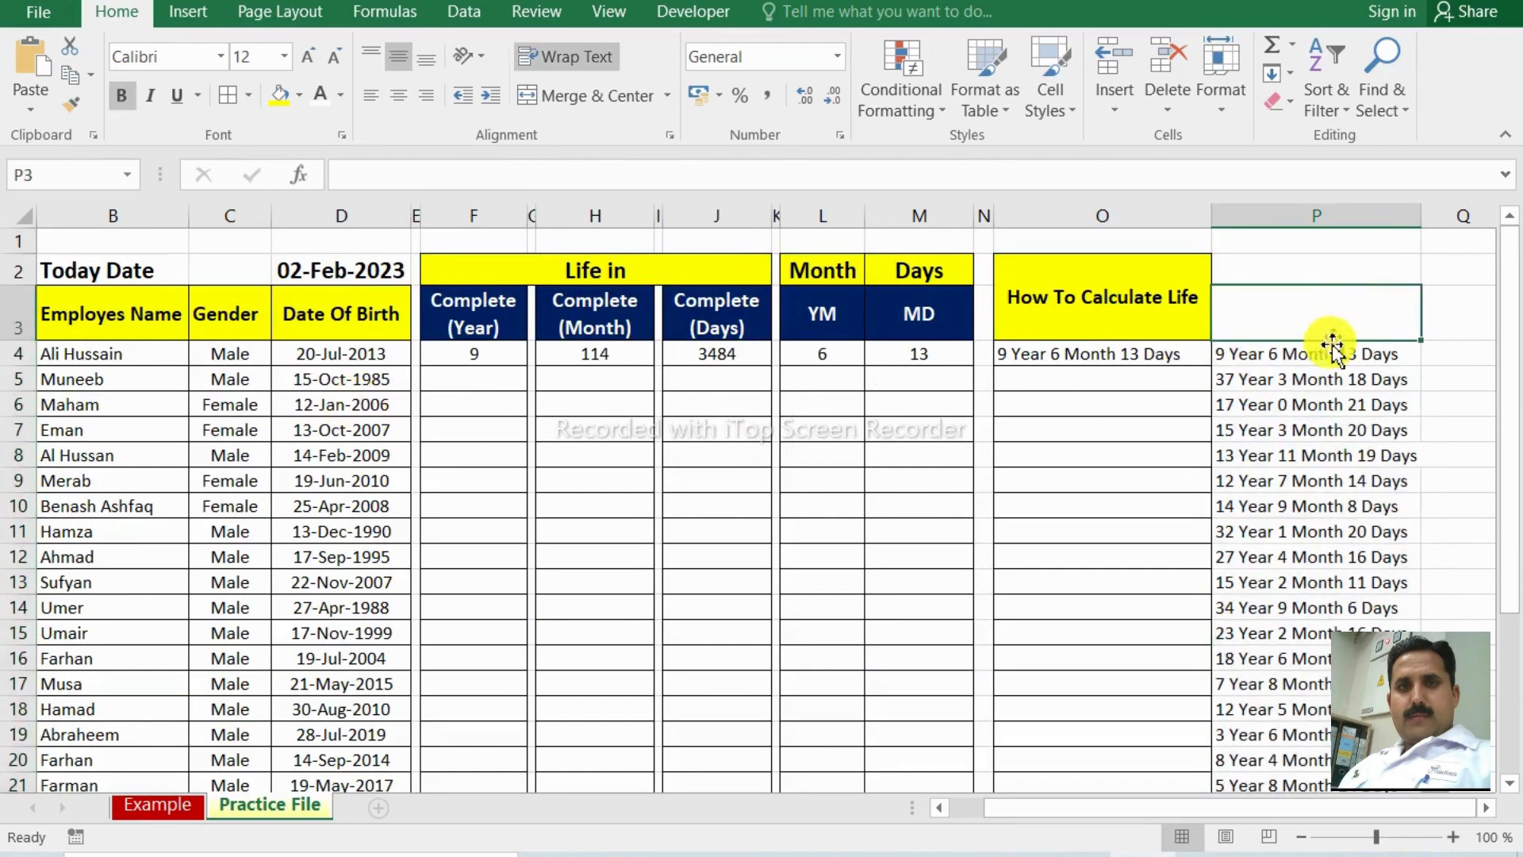
Fill the row 4 DATEDIF formulas in columns F through M down to the last employee in row 23.
click(1174, 353)
drag(466, 349, 948, 371)
drag(465, 377, 944, 655)
double_click(976, 369)
scroll(1359, 570, up, 2)
Fill the CONCATENATE formula in O4 down the How To Calculate Life column to row 23.
click(1159, 353)
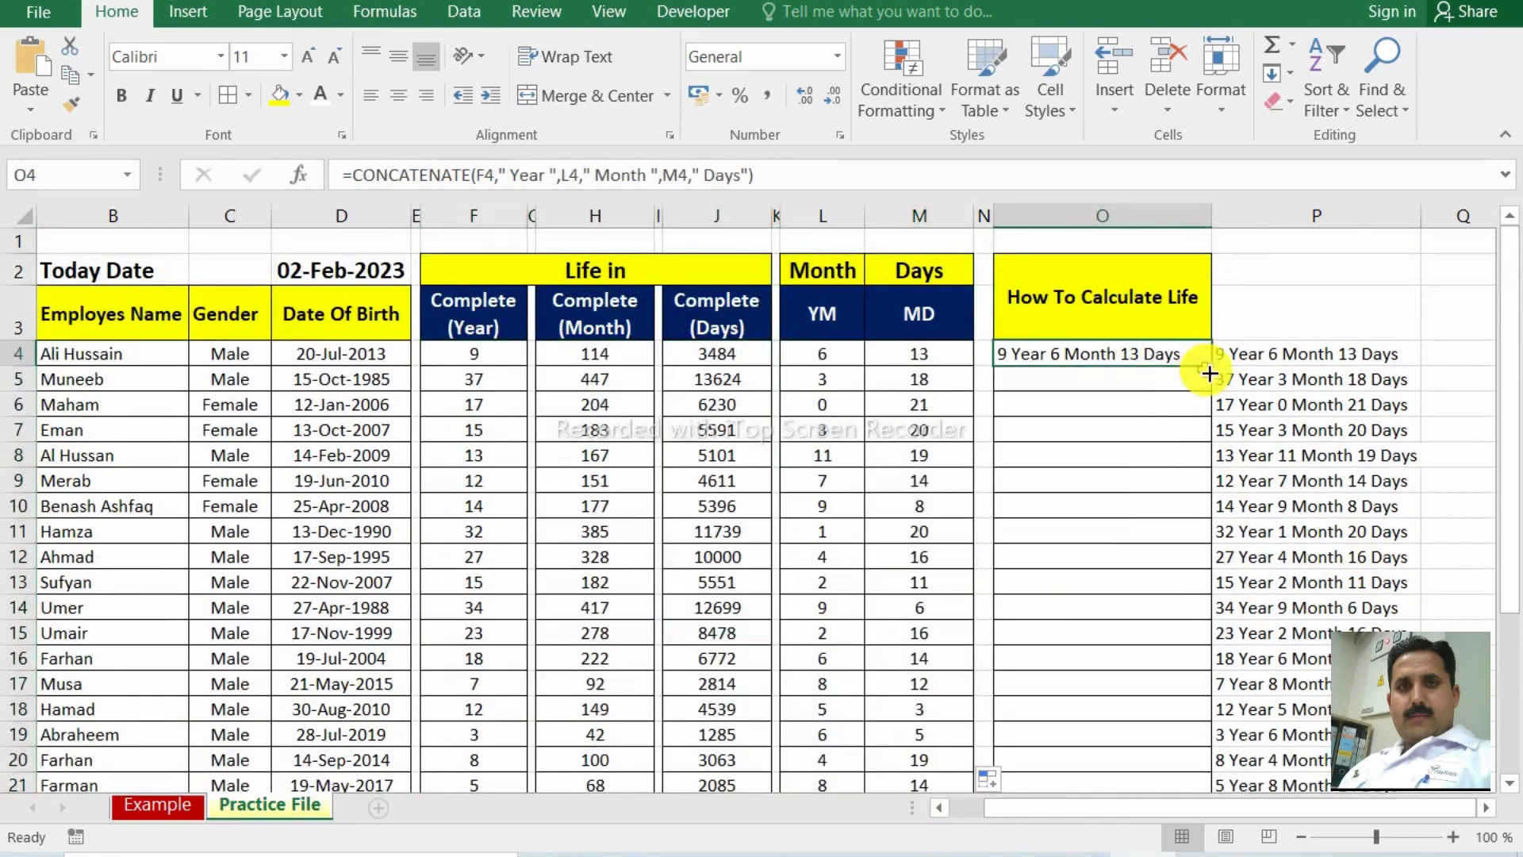
drag(1216, 373, 1199, 745)
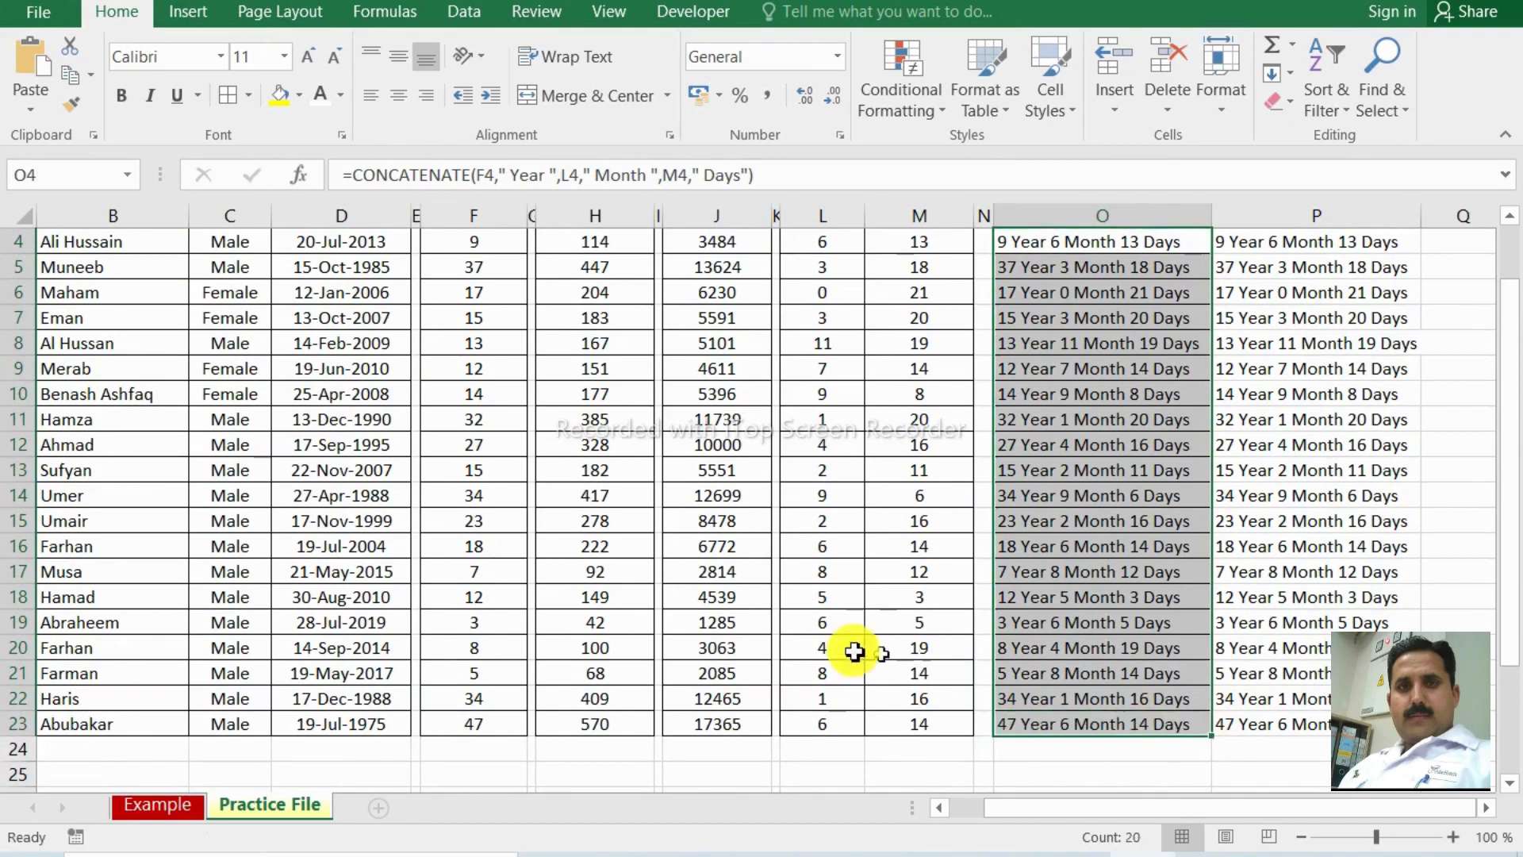
scroll(793, 631, up, 1)
click(736, 605)
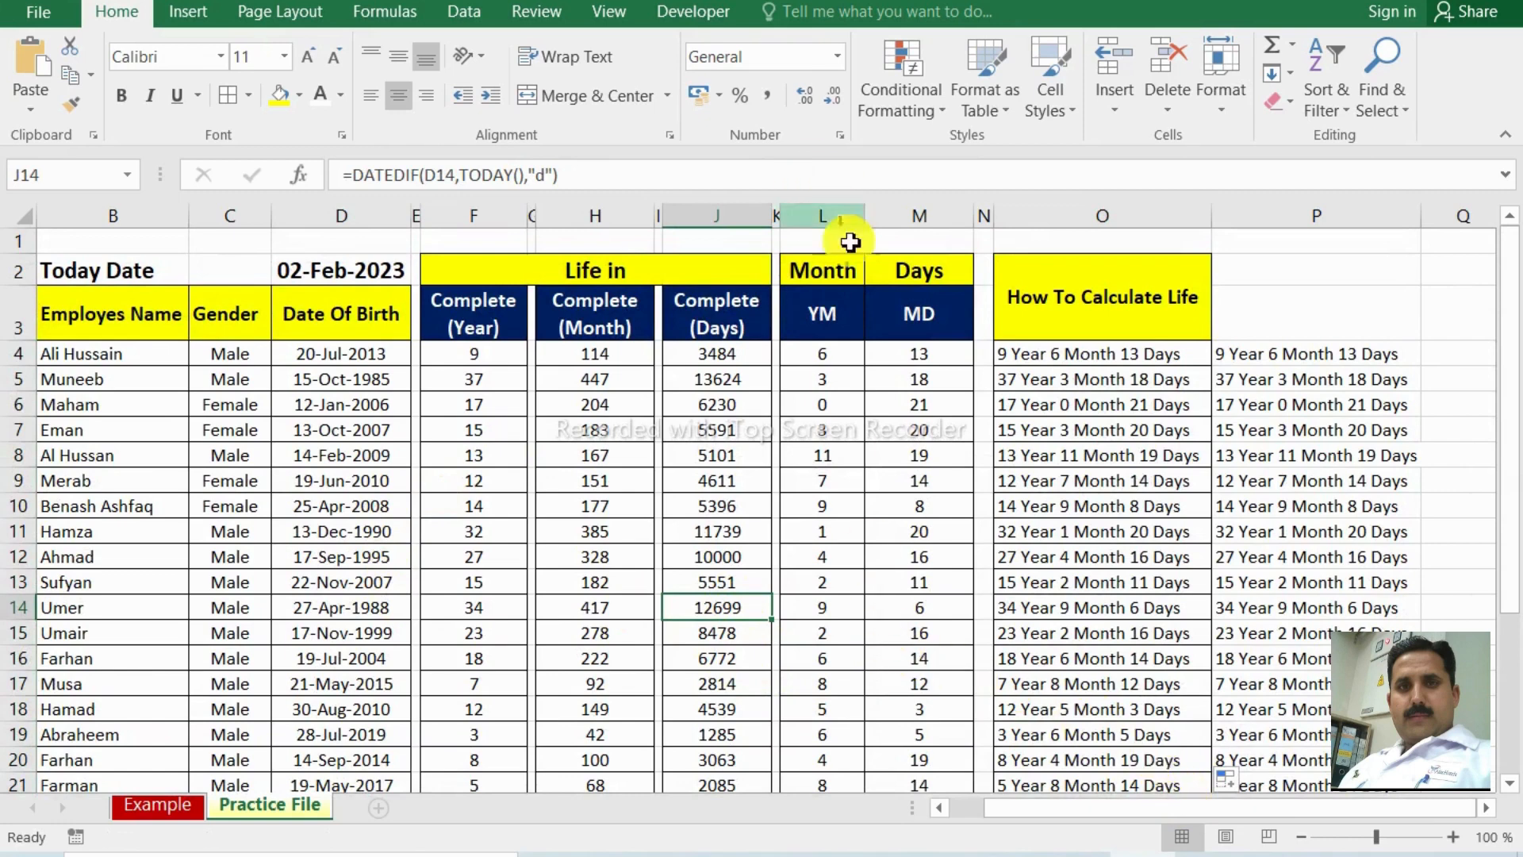
Compare the formulas across row 6, from the combined age texts in O and P back to the year, month and day columns.
click(847, 405)
click(1101, 404)
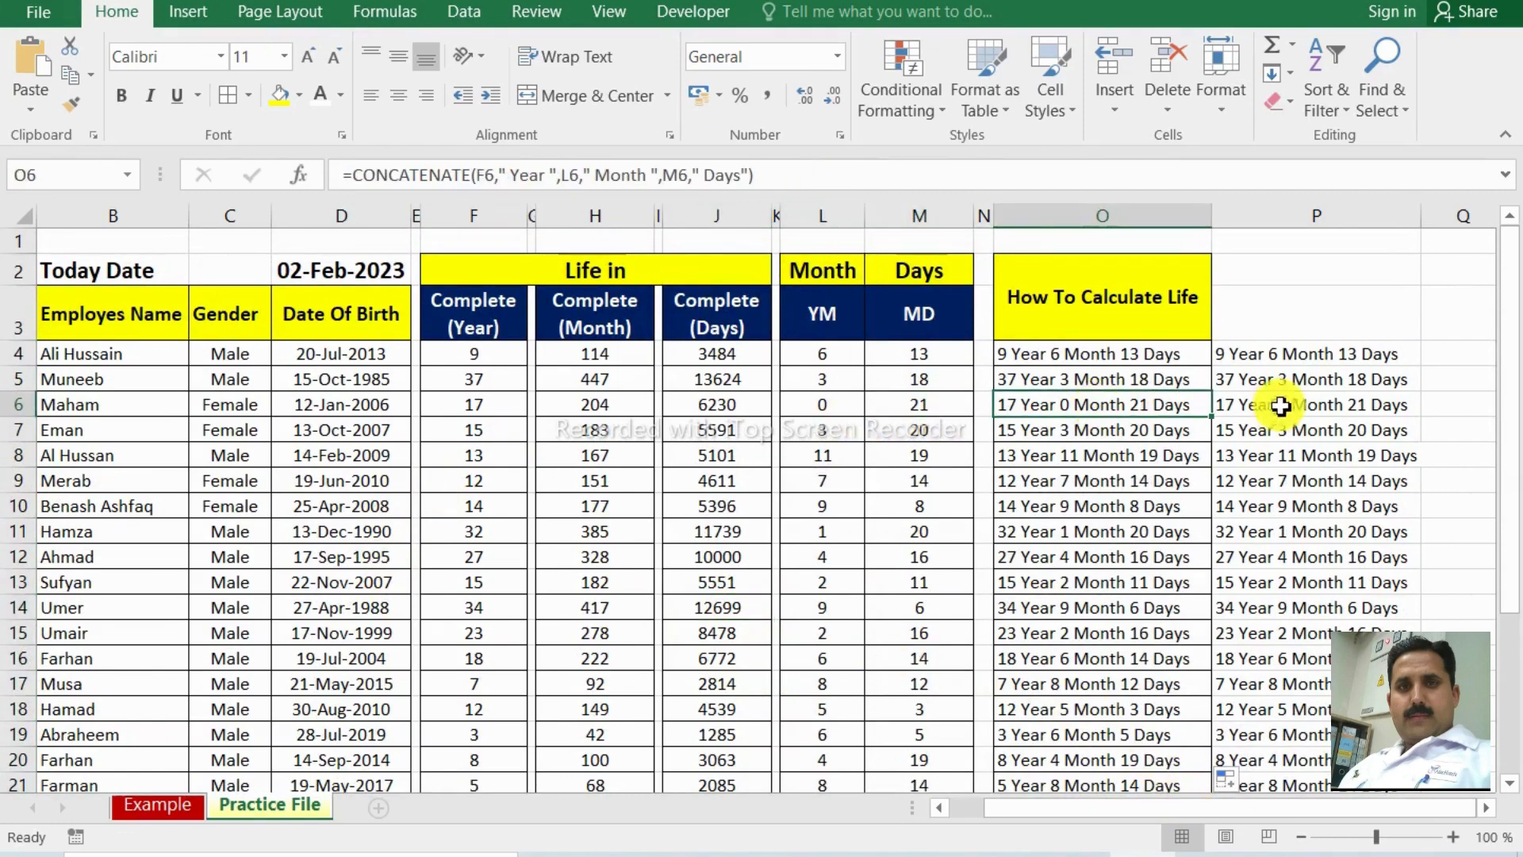
click(1270, 403)
click(1047, 403)
click(897, 406)
click(822, 406)
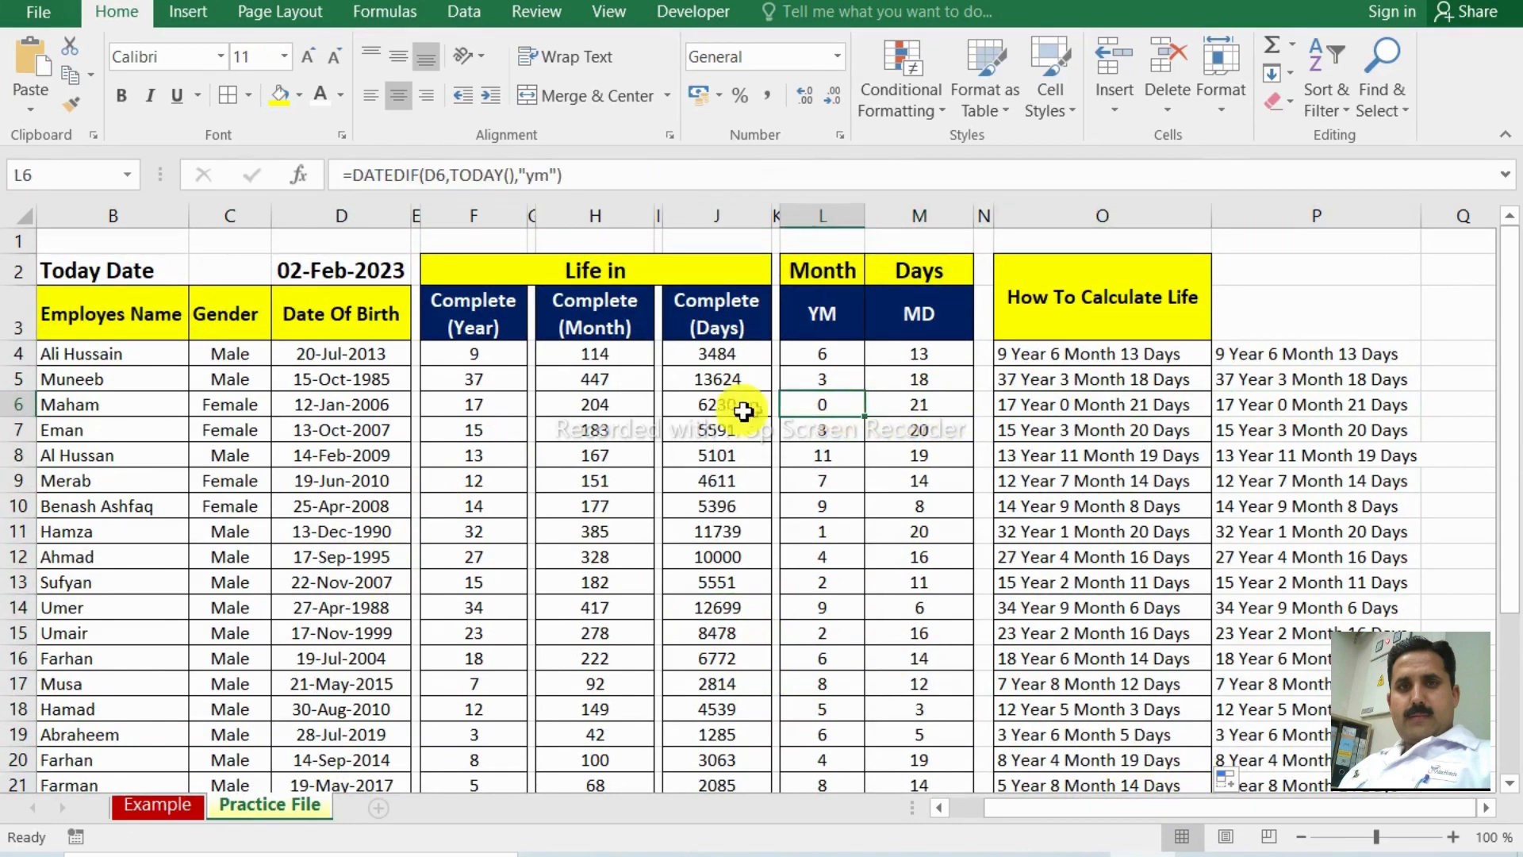
click(714, 405)
click(595, 405)
click(524, 409)
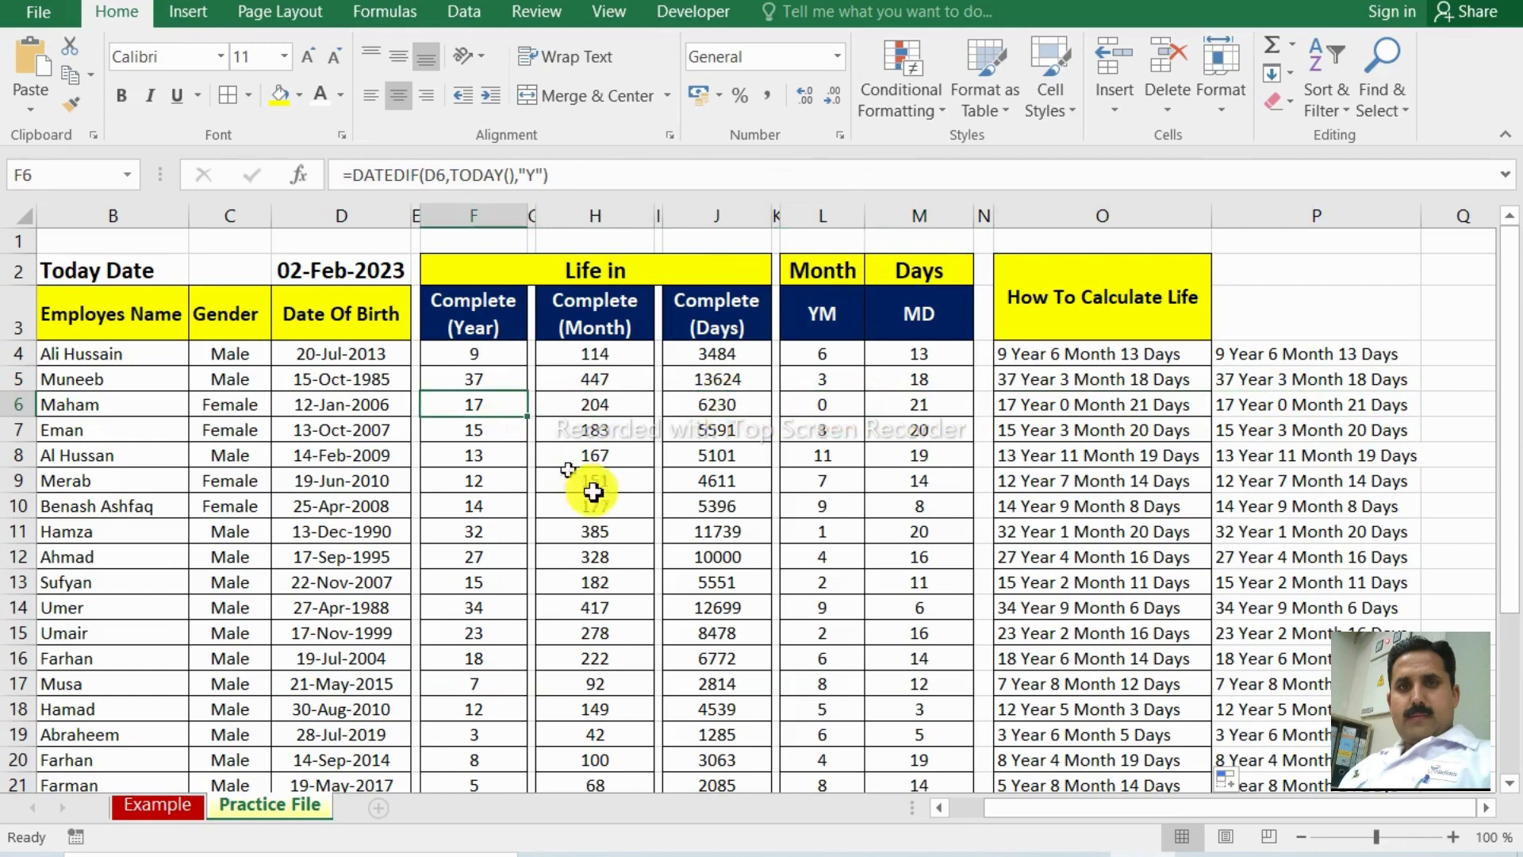